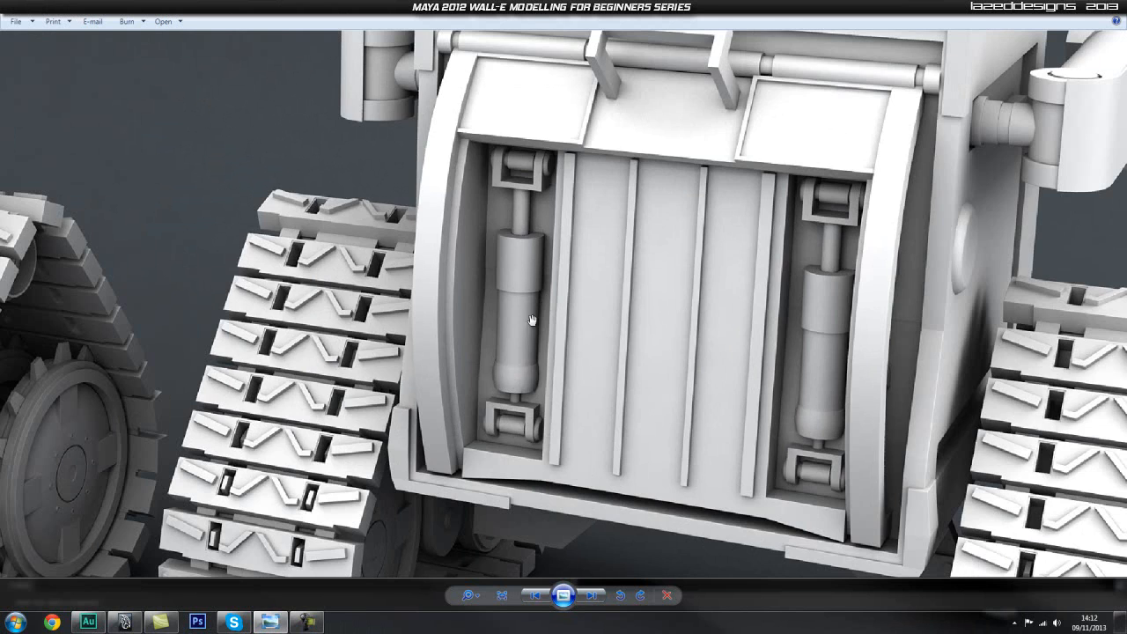
# Make the lower-left suspension bracket on the back of the body the live surface.
pyautogui.scroll(-5, 515, 348)
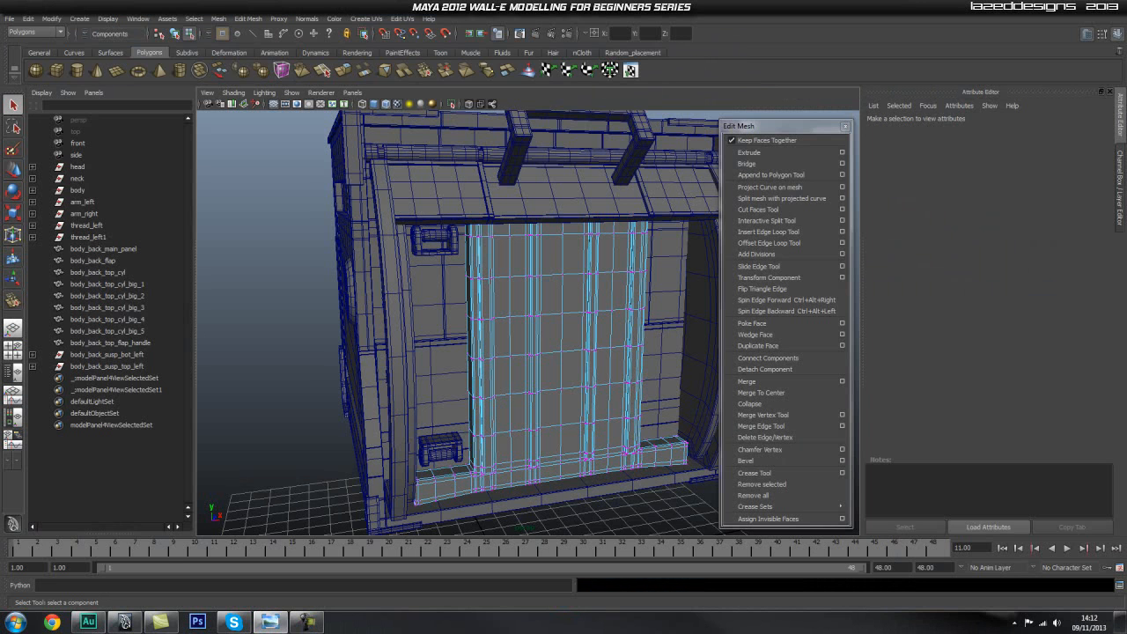
pyautogui.keyDown('alt'); pyautogui.moveTo(439, 370); pyautogui.dragTo(504, 404); pyautogui.keyUp('alt')
pyautogui.keyDown('alt'); pyautogui.moveTo(504, 404); pyautogui.dragTo(555, 415, button='right'); pyautogui.keyUp('alt')
pyautogui.keyDown('alt'); pyautogui.moveTo(429, 407); pyautogui.dragTo(441, 368, button='middle'); pyautogui.keyUp('alt')
pyautogui.keyDown('alt'); pyautogui.moveTo(332, 369); pyautogui.dragTo(494, 376, button='right'); pyautogui.keyUp('alt')
pyautogui.click(340, 405)
pyautogui.keyDown('alt'); pyautogui.moveTo(381, 404); pyautogui.dragTo(447, 393, button='middle'); pyautogui.keyUp('alt')
pyautogui.moveTo(446, 393)
pyautogui.keyDown('alt'); pyautogui.mouseDown(button='right')
pyautogui.moveTo(431, 433)
pyautogui.moveTo(394, 425)
pyautogui.moveTo(444, 396)
pyautogui.mouseUp(button='right'); pyautogui.keyUp('alt')
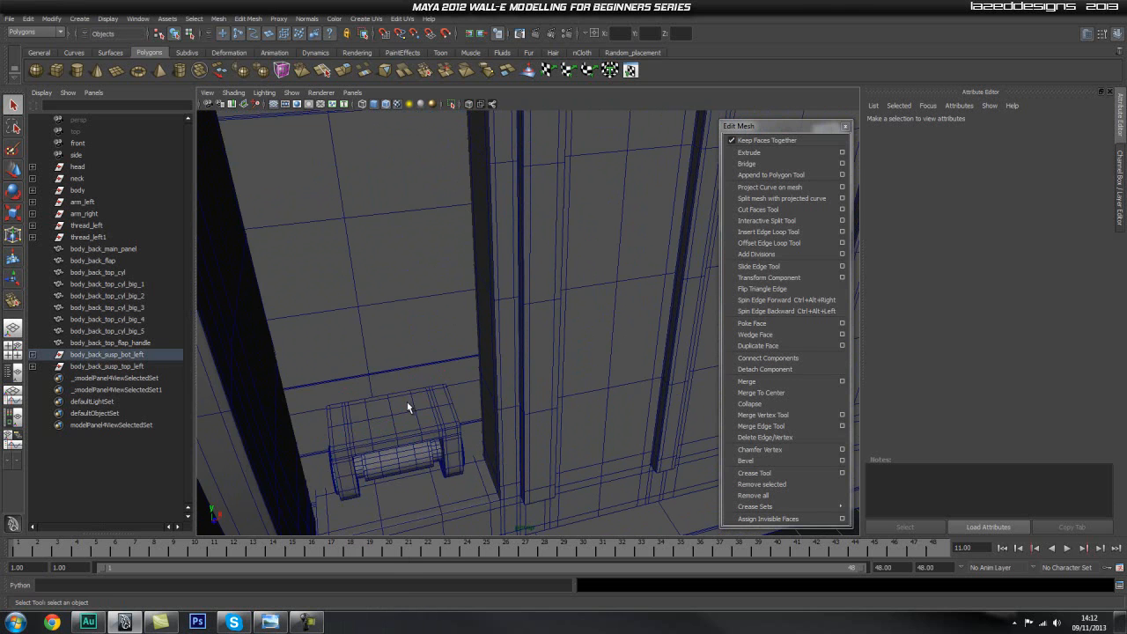
pyautogui.press('f')
pyautogui.keyDown('alt'); pyautogui.moveTo(557, 308); pyautogui.dragTo(500, 335, button='middle'); pyautogui.keyUp('alt')
pyautogui.keyDown('alt'); pyautogui.moveTo(501, 335); pyautogui.dragTo(426, 350, button='right'); pyautogui.keyUp('alt')
pyautogui.keyDown('alt'); pyautogui.moveTo(450, 370); pyautogui.dragTo(440, 442, button='middle'); pyautogui.keyUp('alt')
pyautogui.moveTo(465, 400)
pyautogui.mouseDown(button='right')
pyautogui.moveTo(422, 396)
pyautogui.moveTo(507, 386)
pyautogui.moveTo(468, 395)
pyautogui.mouseUp(button='right')
pyautogui.press('space')
pyautogui.moveTo(410, 350); pyautogui.dragTo(410, 453)
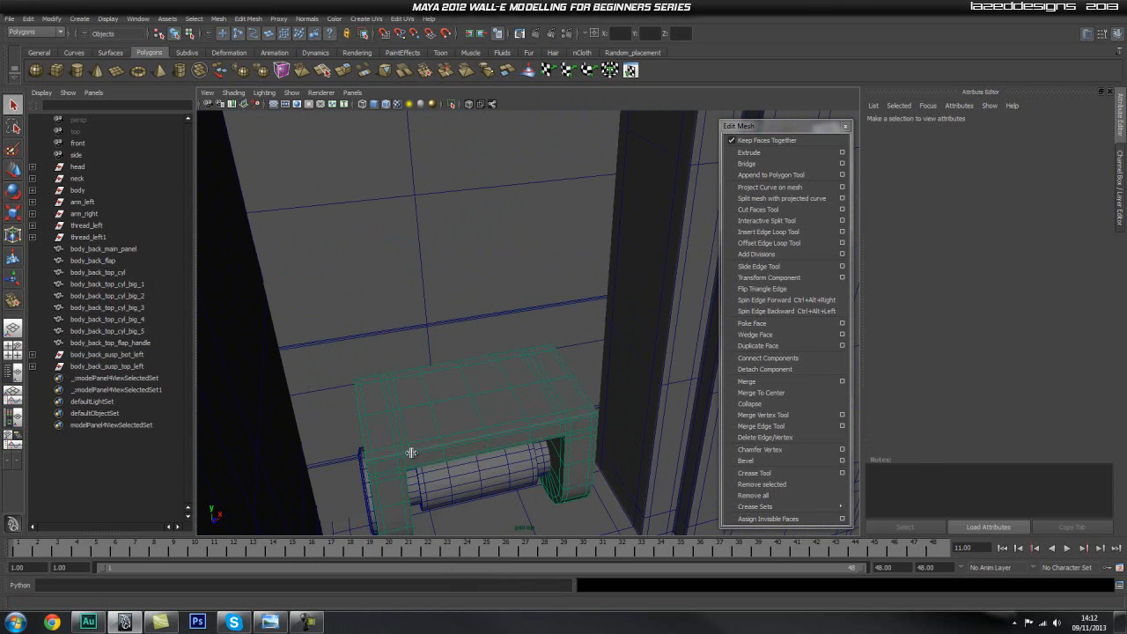
# Create a thin polygon cylinder on the lower bracket's upper face and extend it up to the upper bracket as the suspension rod.
pyautogui.click(74, 71)
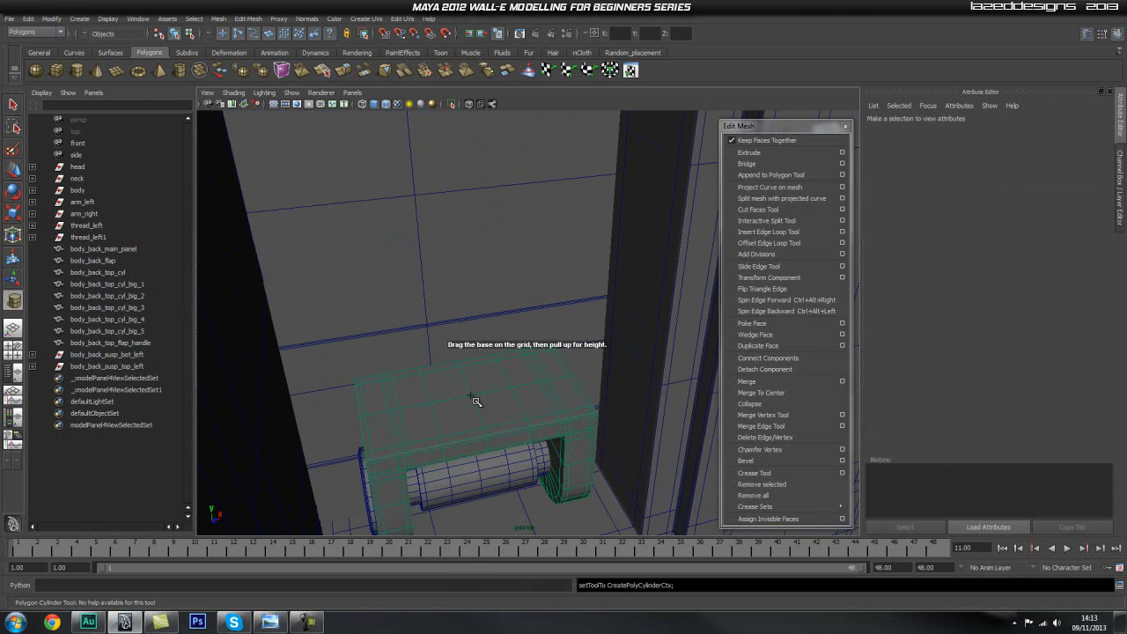
pyautogui.moveTo(476, 402); pyautogui.dragTo(481, 415)
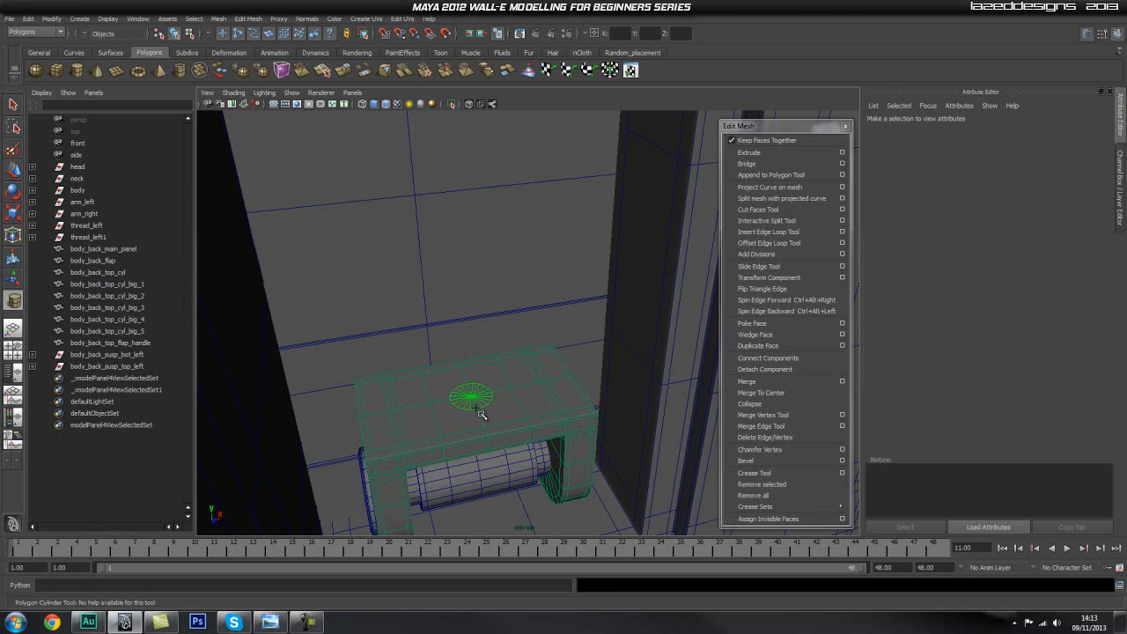
pyautogui.keyDown('alt'); pyautogui.moveTo(499, 388); pyautogui.dragTo(382, 336, button='right'); pyautogui.keyUp('alt')
pyautogui.keyDown('alt'); pyautogui.moveTo(508, 312); pyautogui.dragTo(523, 359); pyautogui.keyUp('alt')
pyautogui.keyDown('alt'); pyautogui.moveTo(523, 359); pyautogui.dragTo(467, 440, button='middle'); pyautogui.keyUp('alt')
pyautogui.keyDown('alt'); pyautogui.moveTo(466, 440); pyautogui.dragTo(416, 345); pyautogui.keyUp('alt')
pyautogui.keyDown('alt'); pyautogui.moveTo(415, 345); pyautogui.dragTo(458, 357, button='middle'); pyautogui.keyUp('alt')
pyautogui.moveTo(457, 358); pyautogui.dragTo(440, 173)
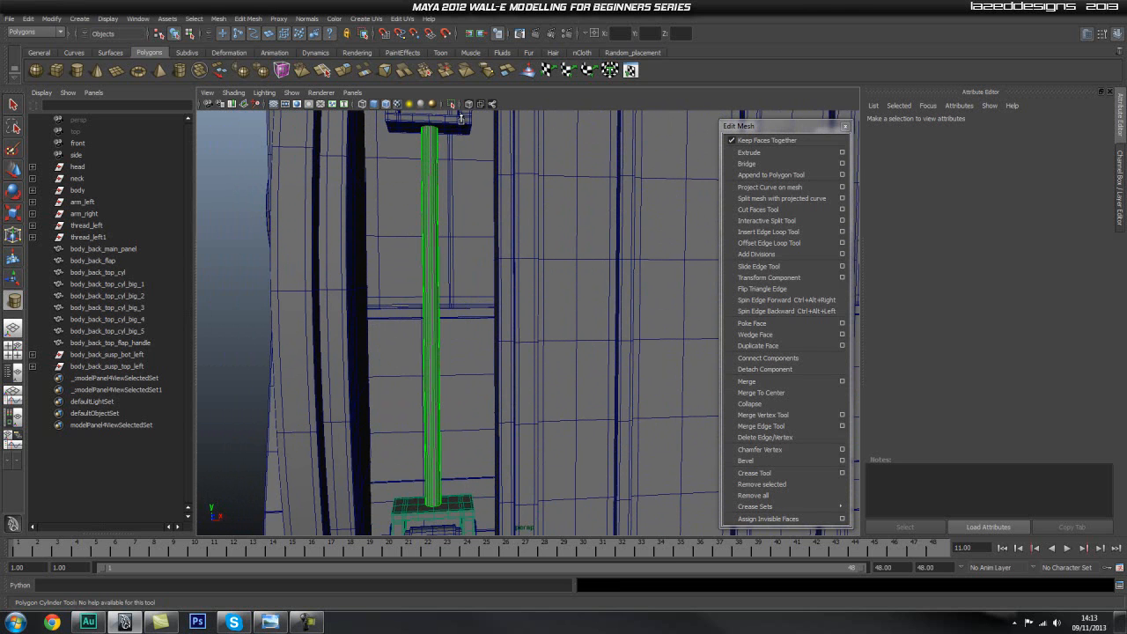
pyautogui.moveTo(462, 119); pyautogui.dragTo(461, 119)
pyautogui.keyDown('alt'); pyautogui.moveTo(424, 185); pyautogui.dragTo(461, 220, button='right'); pyautogui.keyUp('alt')
pyautogui.keyDown('alt'); pyautogui.moveTo(460, 220); pyautogui.dragTo(465, 253, button='middle'); pyautogui.keyUp('alt')
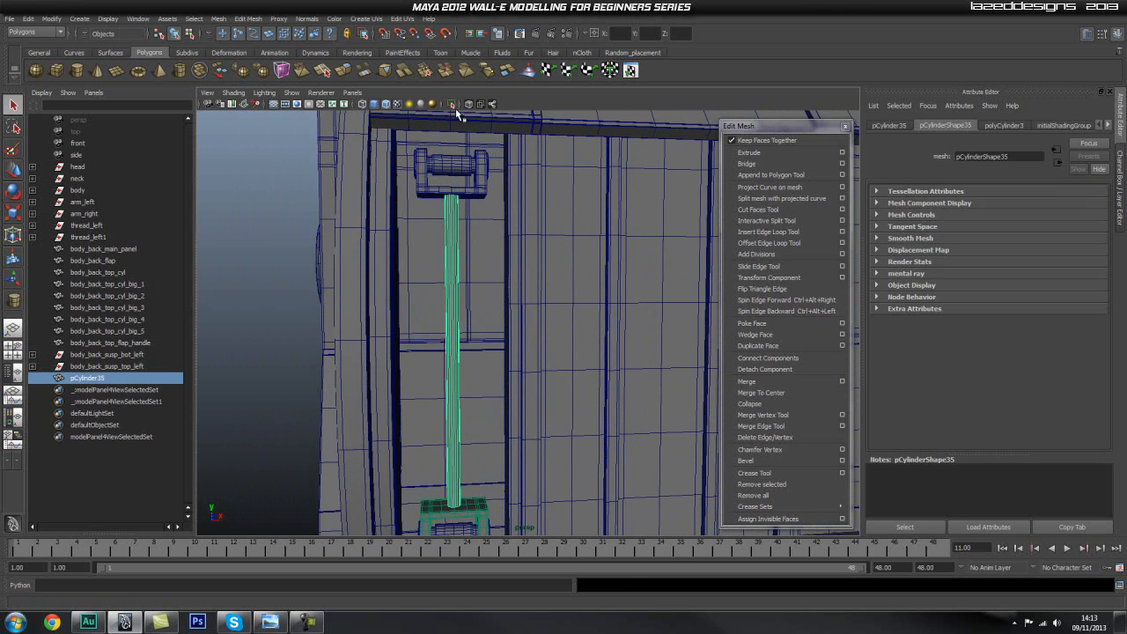
# Isolate the new rod cylinder in the viewport and switch to a view looking straight down its axis.
pyautogui.click(451, 105)
pyautogui.keyDown('alt'); pyautogui.moveTo(467, 209); pyautogui.dragTo(455, 255); pyautogui.keyUp('alt')
pyautogui.keyDown('alt'); pyautogui.moveTo(455, 255); pyautogui.dragTo(497, 387, button='middle'); pyautogui.keyUp('alt')
pyautogui.keyDown('alt'); pyautogui.moveTo(321, 328); pyautogui.dragTo(514, 177, button='right'); pyautogui.keyUp('alt')
pyautogui.keyDown('alt'); pyautogui.moveTo(386, 305); pyautogui.dragTo(393, 316); pyautogui.keyUp('alt')
pyautogui.moveTo(401, 319); pyautogui.dragTo(406, 334, button='right')
pyautogui.press('space')
pyautogui.moveTo(406, 331); pyautogui.dragTo(341, 330)
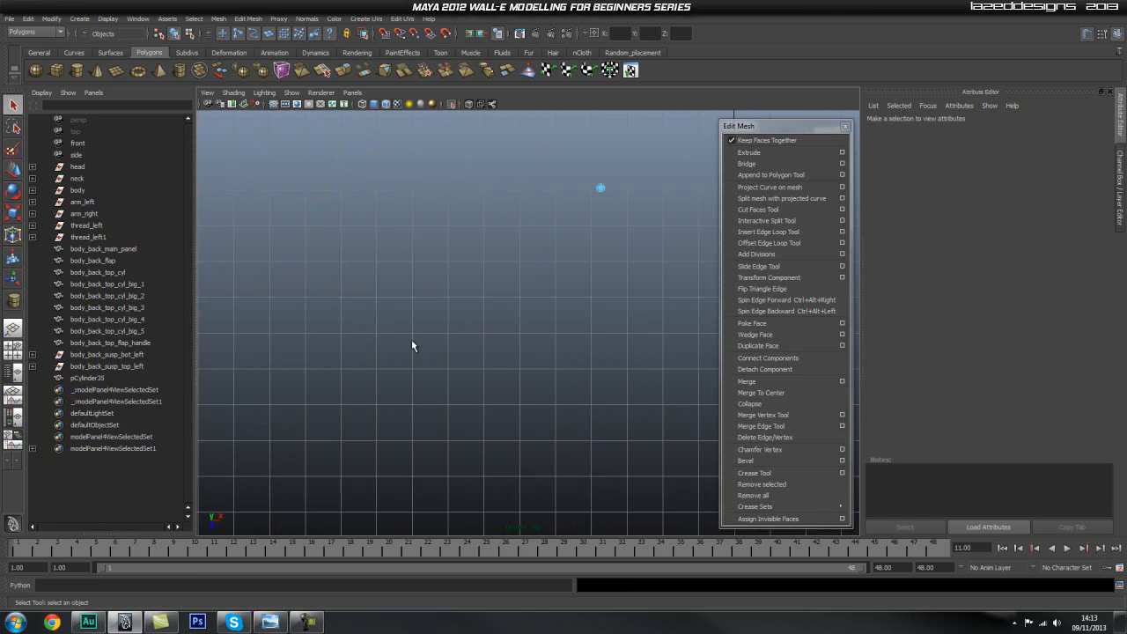
# Extrude the rod's end cap faces with an offset of 0.01.
pyautogui.keyDown('alt'); pyautogui.moveTo(583, 224); pyautogui.dragTo(453, 346, button='middle'); pyautogui.keyUp('alt')
pyautogui.keyDown('alt'); pyautogui.moveTo(506, 335); pyautogui.dragTo(717, 313, button='right'); pyautogui.keyUp('alt')
pyautogui.keyDown('alt'); pyautogui.moveTo(355, 307); pyautogui.dragTo(528, 304, button='middle'); pyautogui.keyUp('alt')
pyautogui.keyDown('alt'); pyautogui.moveTo(529, 306); pyautogui.dragTo(622, 315, button='right'); pyautogui.keyUp('alt')
pyautogui.keyDown('alt'); pyautogui.moveTo(570, 282); pyautogui.dragTo(530, 323, button='middle'); pyautogui.keyUp('alt')
pyautogui.keyDown('alt'); pyautogui.moveTo(530, 323); pyautogui.dragTo(691, 300, button='right'); pyautogui.keyUp('alt')
pyautogui.moveTo(495, 300); pyautogui.dragTo(506, 301)
pyautogui.click(766, 154)
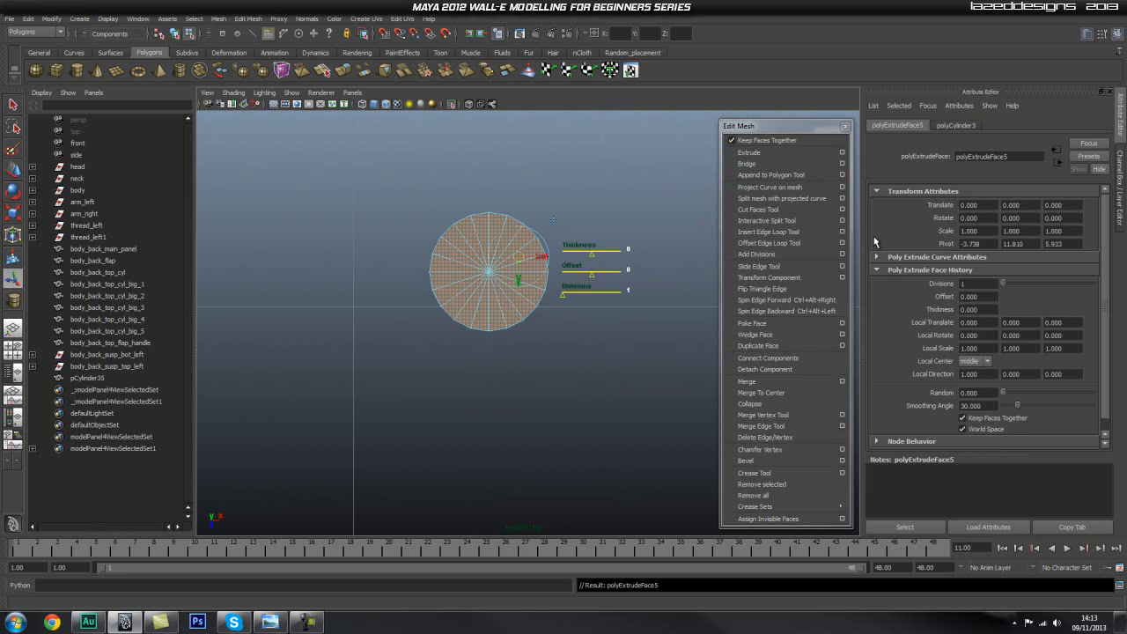
pyautogui.hotkey('ctrl', 'a')
pyautogui.scroll(-5, 1038, 268)
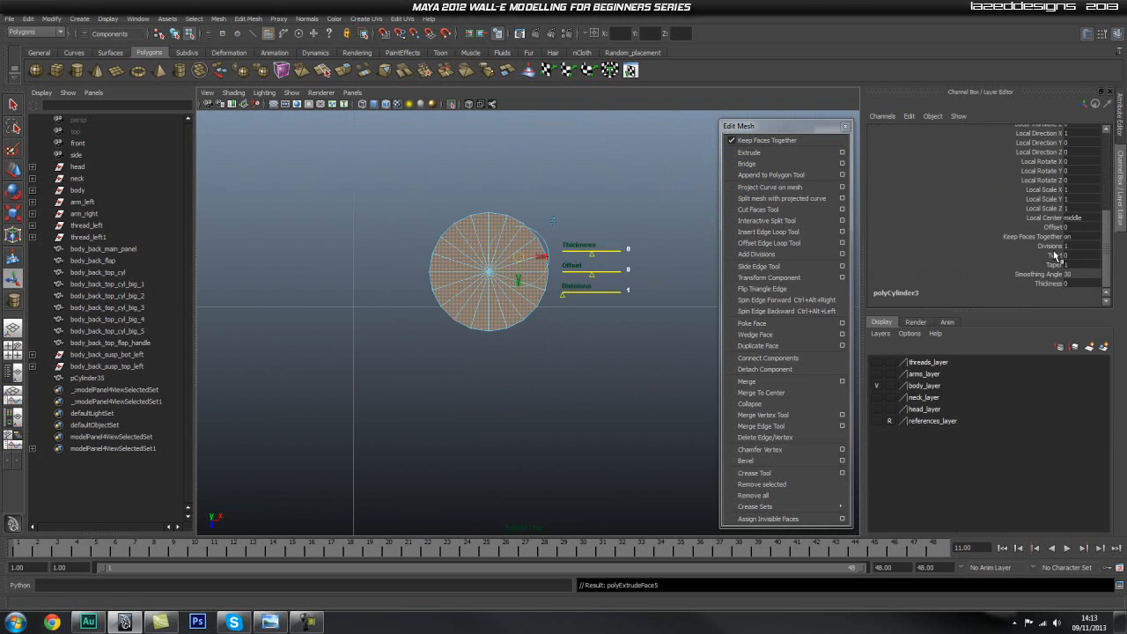
pyautogui.click(1057, 227)
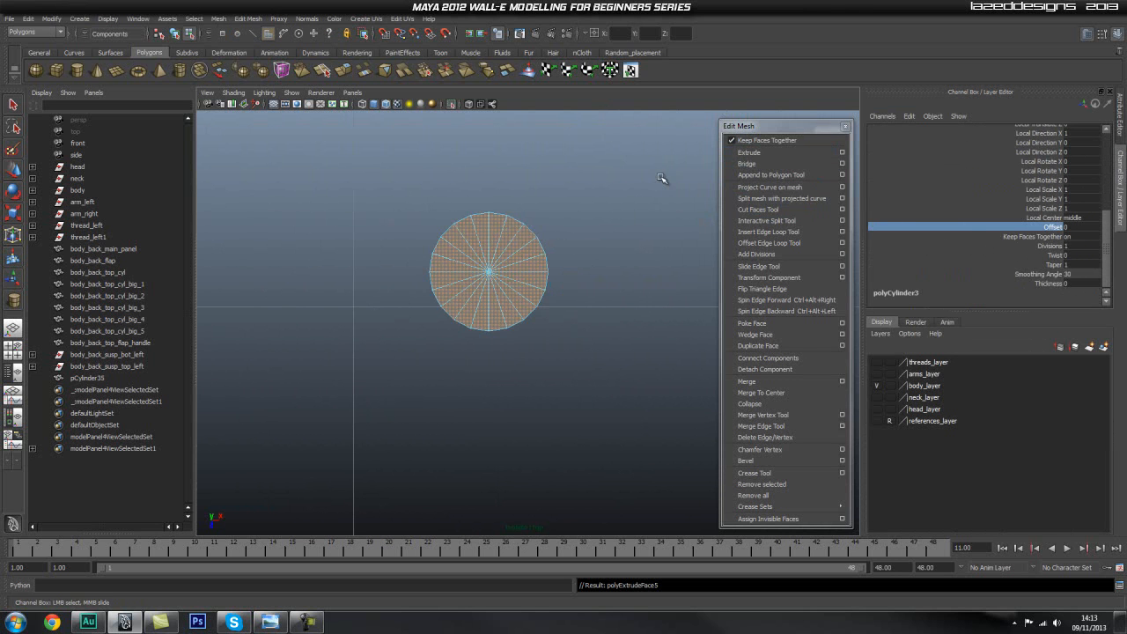
pyautogui.moveTo(629, 181); pyautogui.dragTo(634, 184, button='middle')
pyautogui.press('space')
pyautogui.keyDown('alt'); pyautogui.moveTo(533, 241); pyautogui.dragTo(461, 286); pyautogui.keyUp('alt')
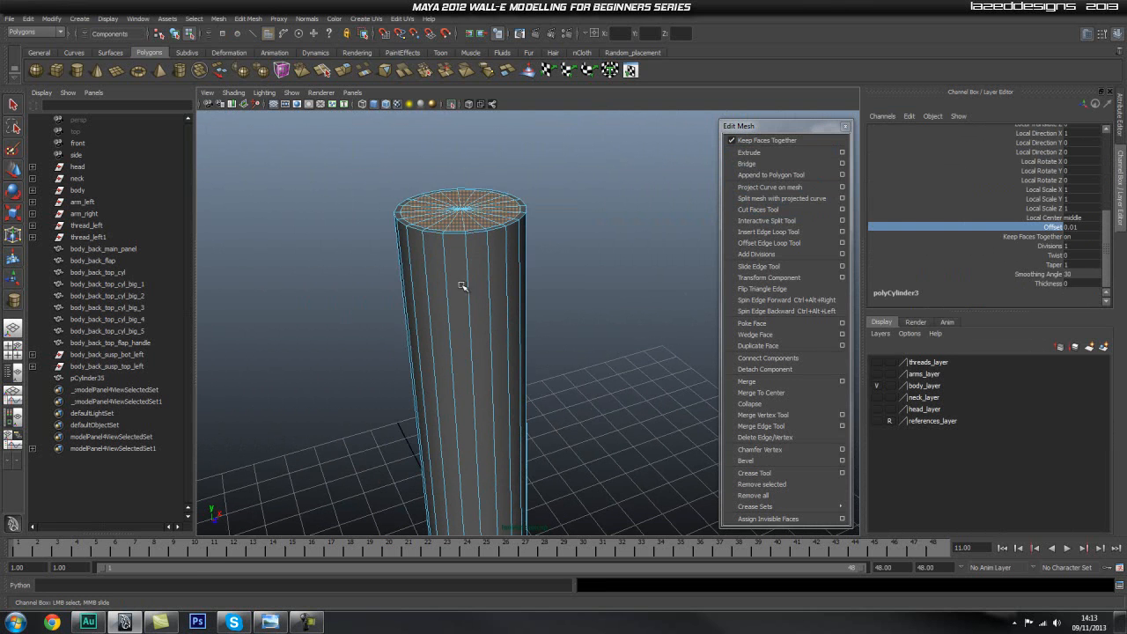
# Insert an edge loop close to each end of the rod.
pyautogui.click(765, 231)
pyautogui.click(490, 246)
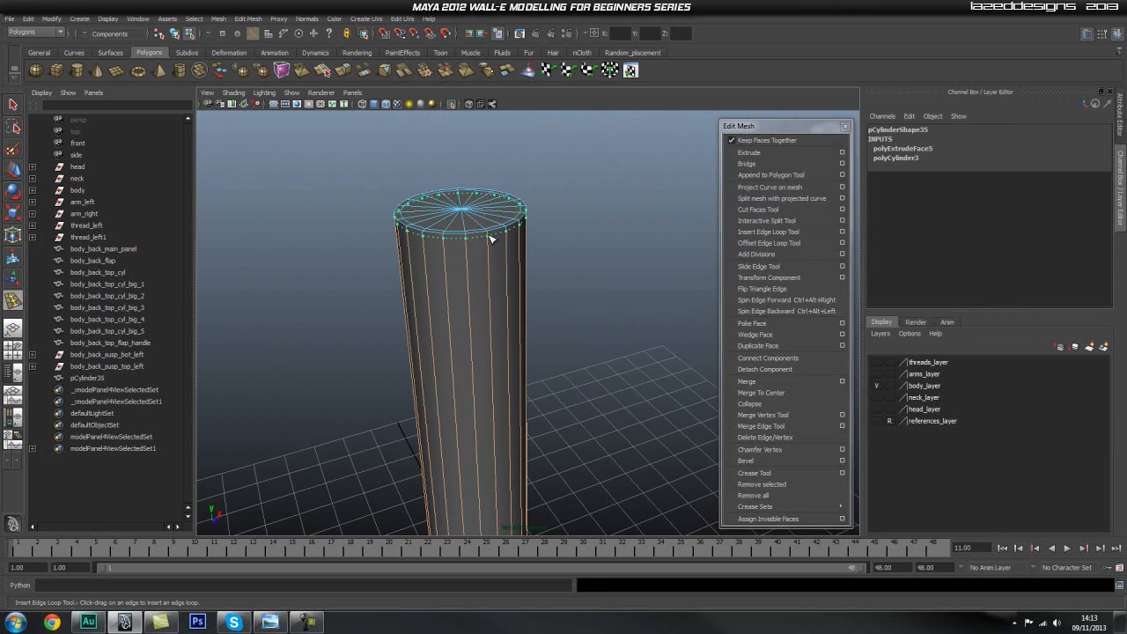
pyautogui.keyDown('alt'); pyautogui.moveTo(490, 246); pyautogui.dragTo(487, 430); pyautogui.keyUp('alt')
pyautogui.keyDown('alt'); pyautogui.moveTo(539, 255); pyautogui.dragTo(500, 236, button='right'); pyautogui.keyUp('alt')
pyautogui.keyDown('alt'); pyautogui.moveTo(500, 236); pyautogui.dragTo(492, 361, button='middle'); pyautogui.keyUp('alt')
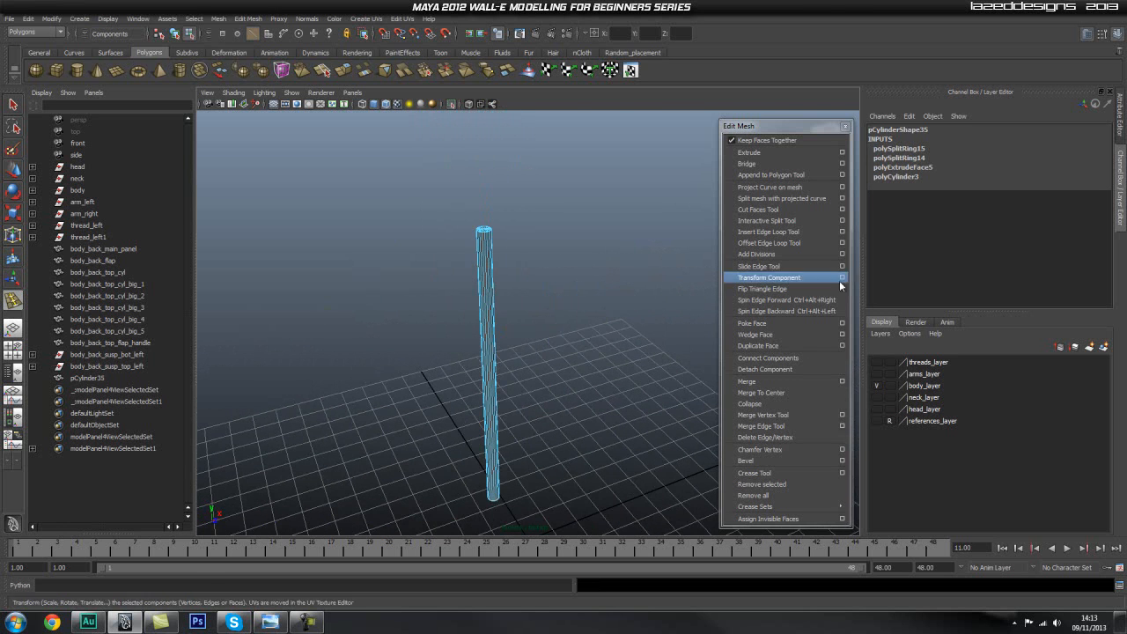
# Insert 6 evenly spaced edge loops along the rod with the multiple edge loops option, and bring back the rest of the model.
pyautogui.click(842, 232)
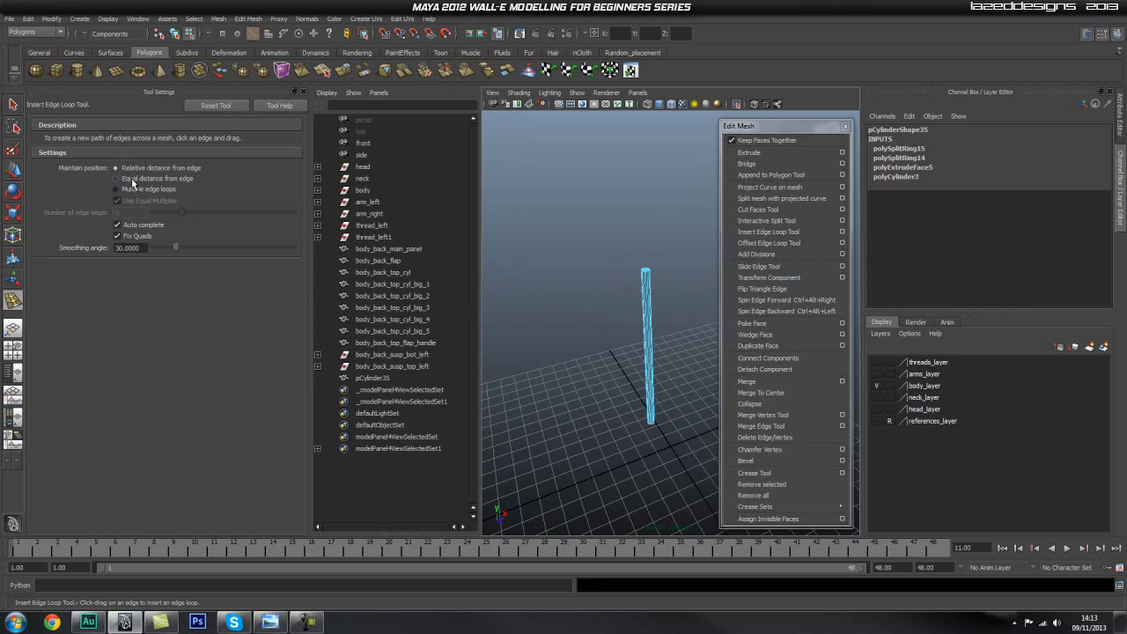
pyautogui.click(135, 192)
pyautogui.click(130, 213)
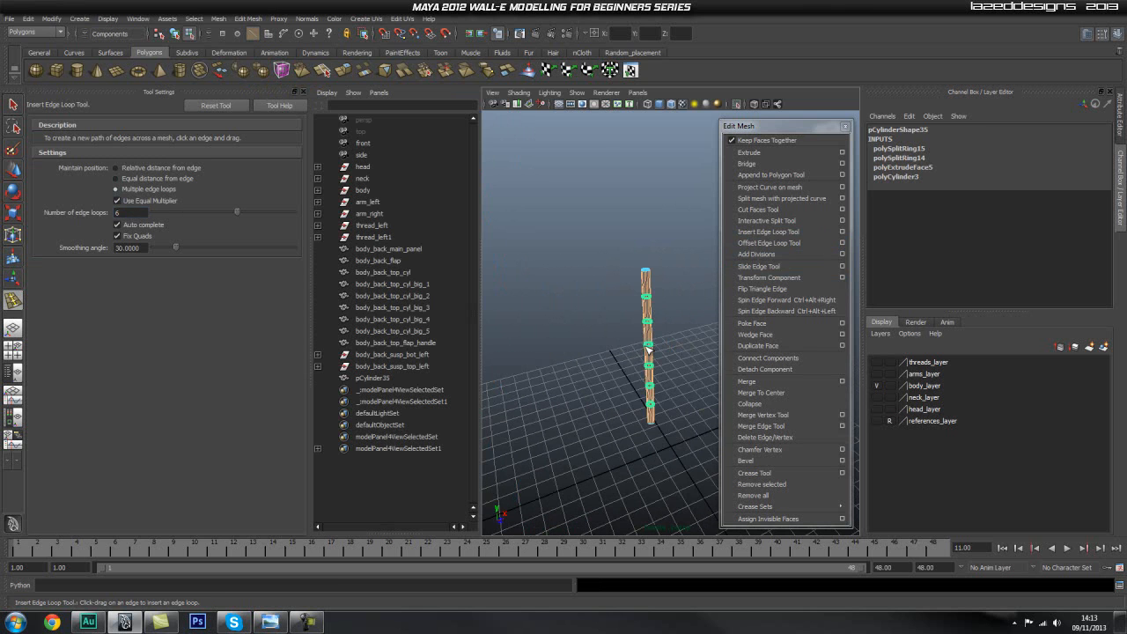
pyautogui.click(647, 350)
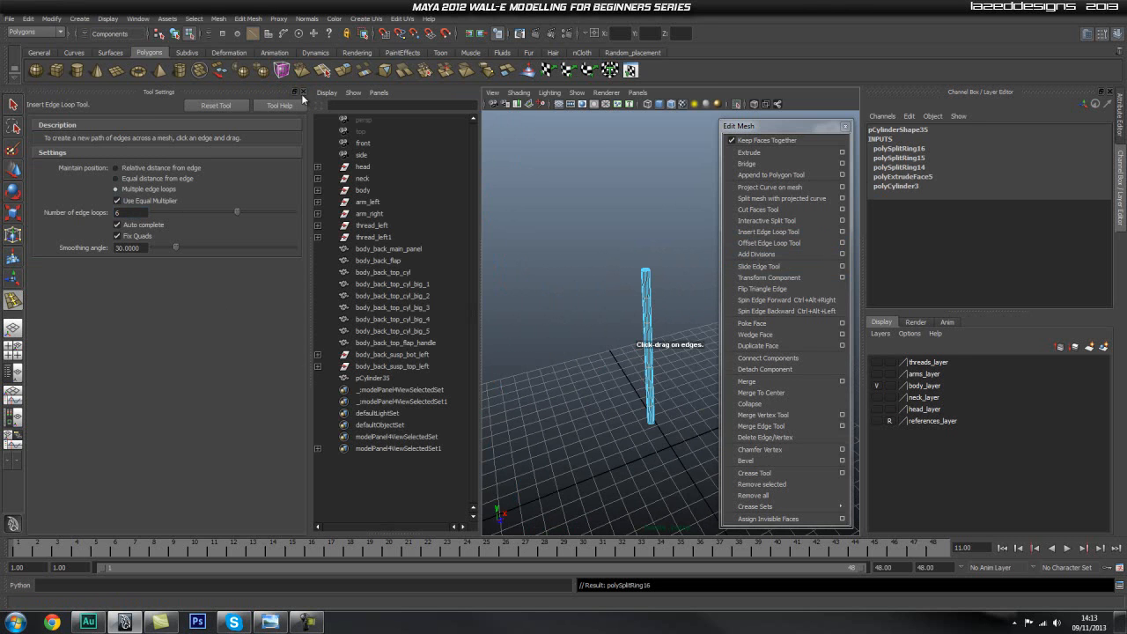
pyautogui.click(301, 93)
pyautogui.press('q')
pyautogui.moveTo(482, 285); pyautogui.dragTo(521, 273, button='right')
pyautogui.click(452, 104)
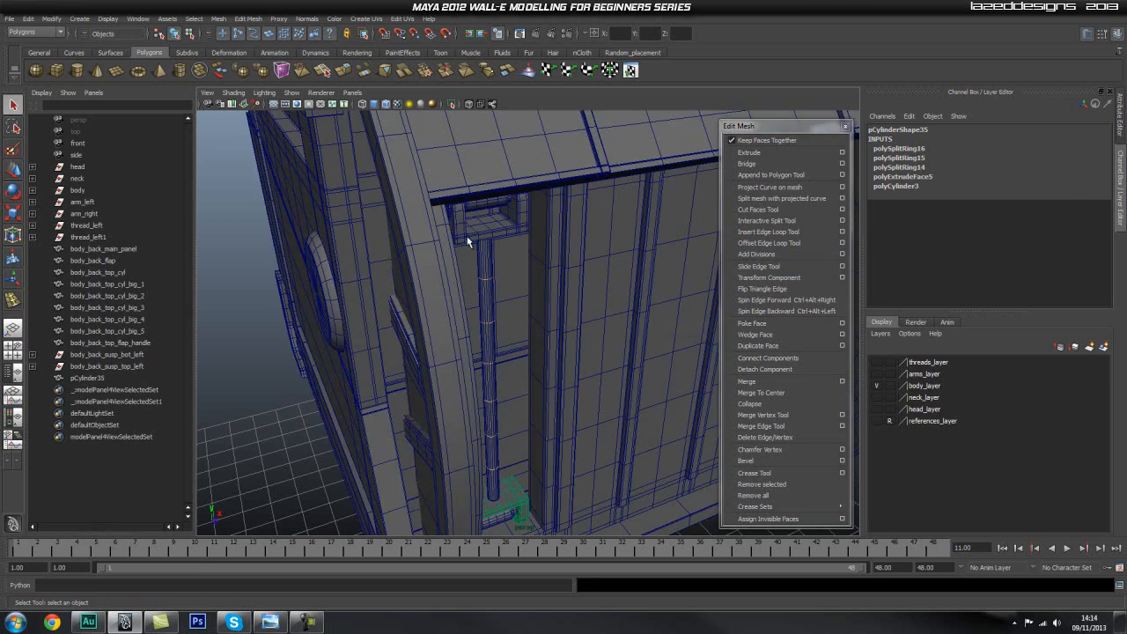
# Move the vertices at the rod's bottom end slightly down into the lower bracket.
pyautogui.scroll(-3, 493, 290)
pyautogui.keyDown('alt'); pyautogui.moveTo(599, 379); pyautogui.dragTo(511, 365); pyautogui.keyUp('alt')
pyautogui.keyDown('alt'); pyautogui.moveTo(511, 365); pyautogui.dragTo(479, 257, button='middle'); pyautogui.keyUp('alt')
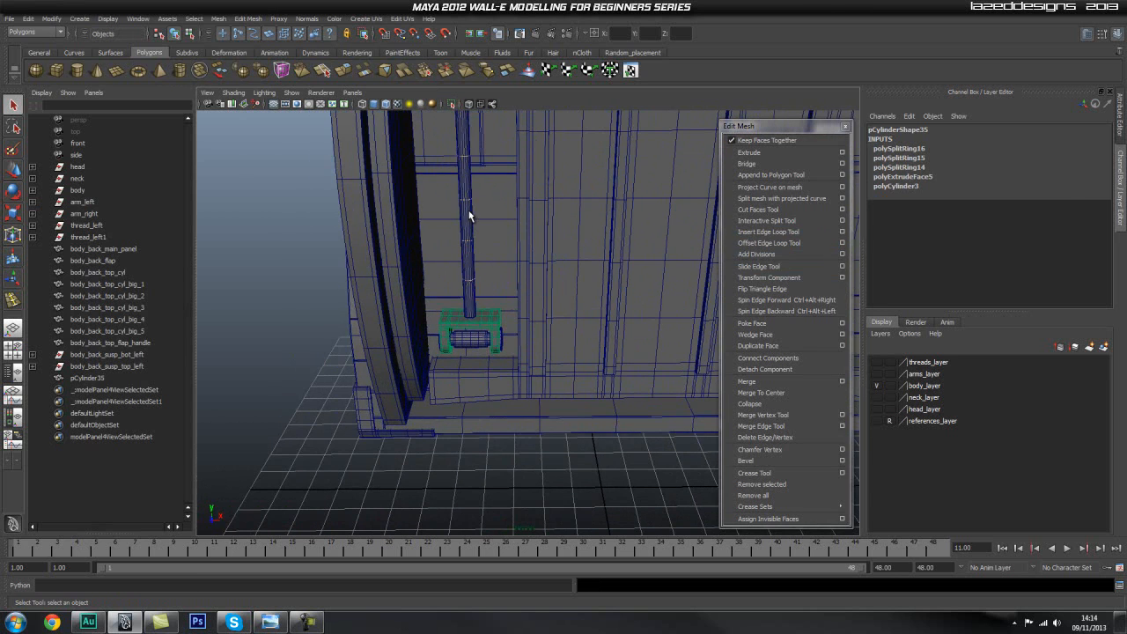
pyautogui.click(469, 216)
pyautogui.click(278, 242)
pyautogui.scroll(4, 440, 347)
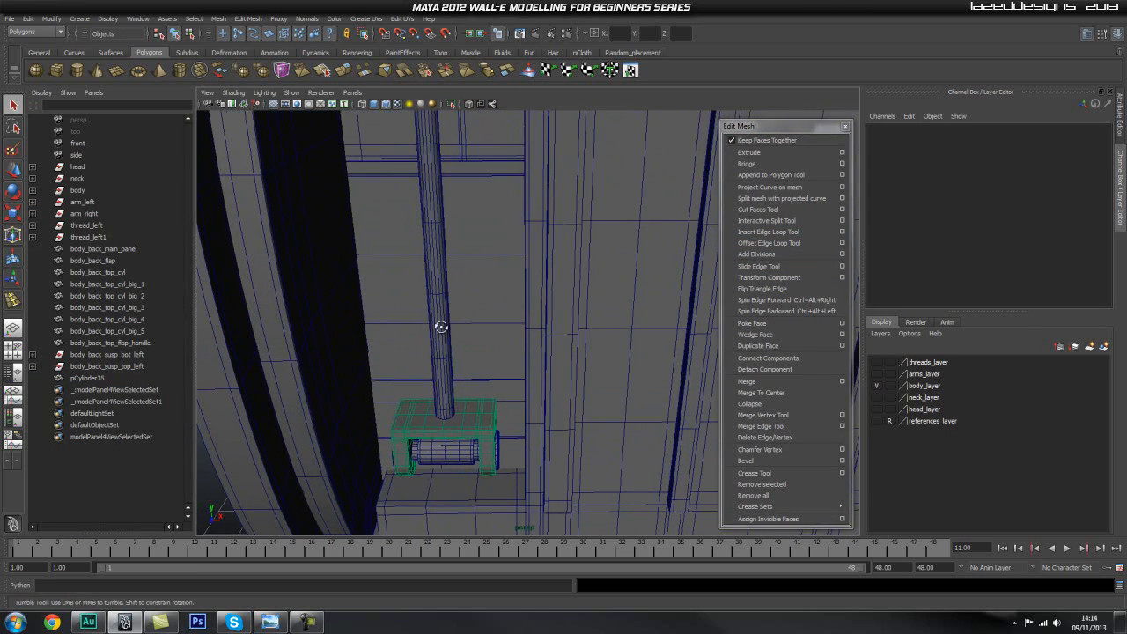
pyautogui.keyDown('alt'); pyautogui.moveTo(439, 334); pyautogui.dragTo(438, 314); pyautogui.keyUp('alt')
pyautogui.keyDown('alt'); pyautogui.moveTo(396, 374); pyautogui.dragTo(419, 341, button='middle'); pyautogui.keyUp('alt')
pyautogui.click(439, 327)
pyautogui.press('1')
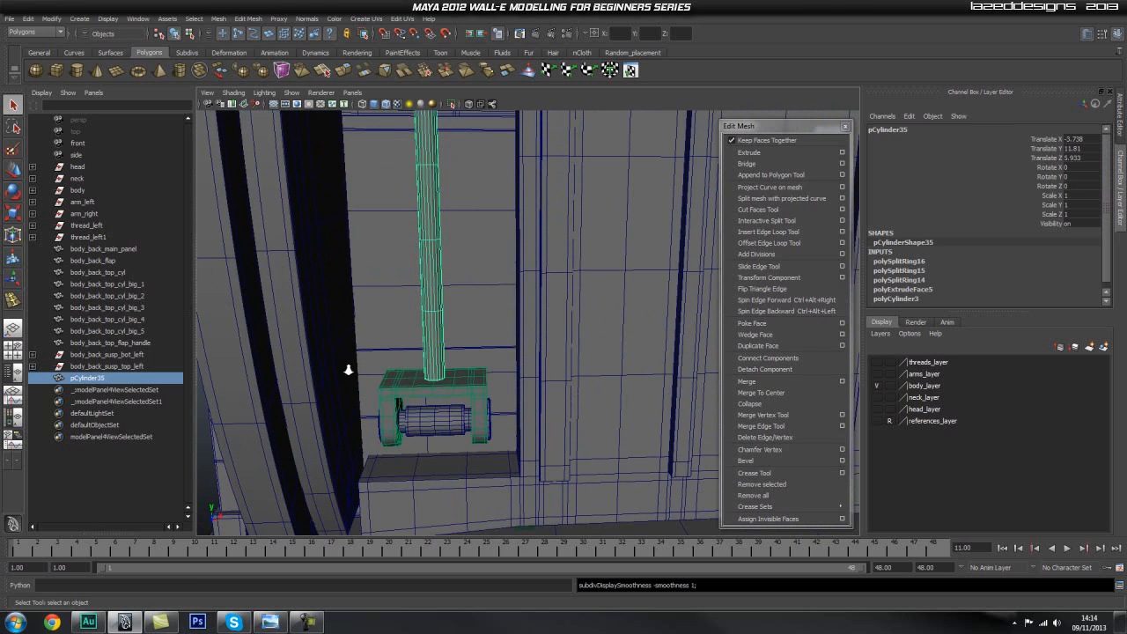
pyautogui.keyDown('alt'); pyautogui.moveTo(331, 375); pyautogui.dragTo(428, 343, button='right'); pyautogui.keyUp('alt')
pyautogui.keyDown('alt'); pyautogui.moveTo(427, 343); pyautogui.dragTo(459, 299, button='middle'); pyautogui.keyUp('alt')
pyautogui.moveTo(428, 319); pyautogui.dragTo(363, 315, button='right')
pyautogui.moveTo(383, 338); pyautogui.dragTo(442, 402)
pyautogui.press('w')
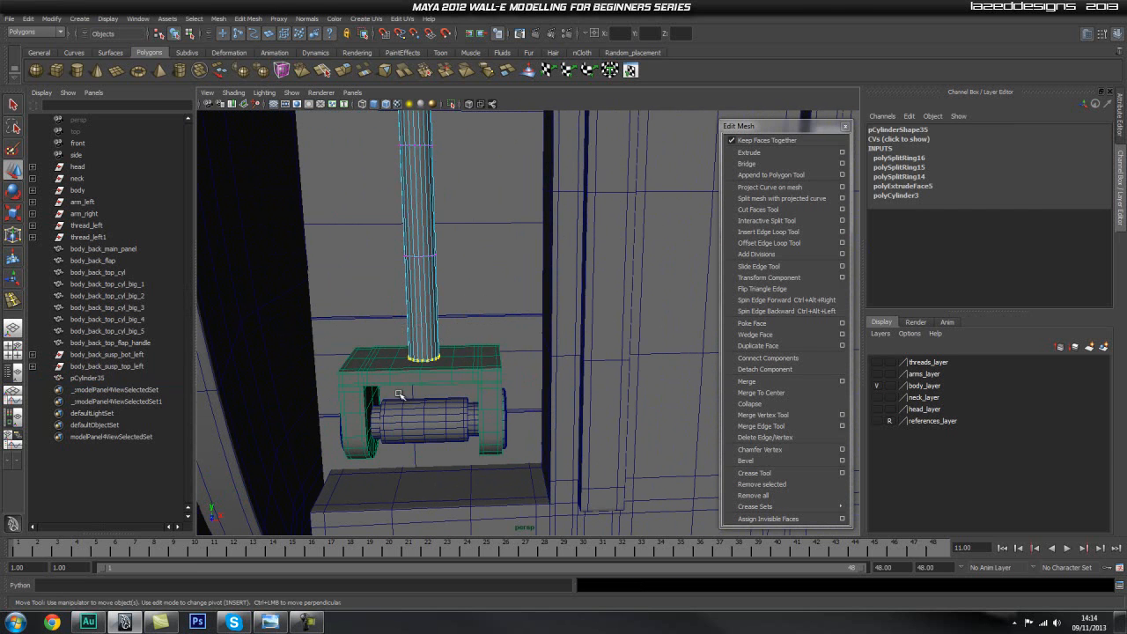
pyautogui.moveTo(425, 333); pyautogui.dragTo(422, 343)
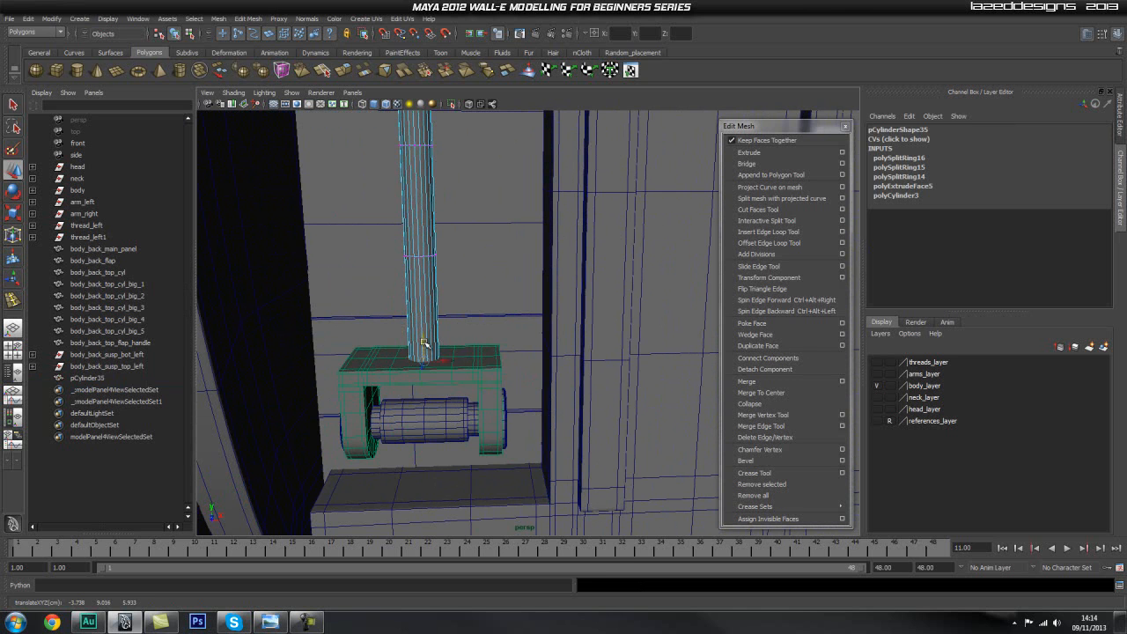
# Release the lower bracket from being the live surface, select it and hide the outliner beside the perspective view.
pyautogui.press('q')
pyautogui.press('space')
pyautogui.click(423, 310)
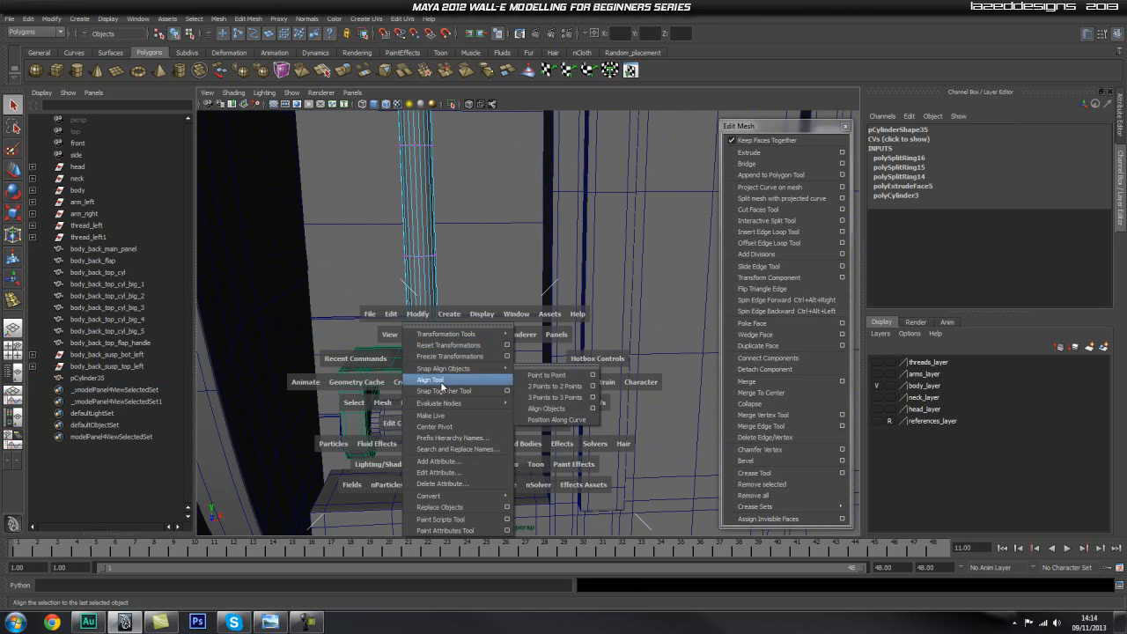
pyautogui.click(459, 418)
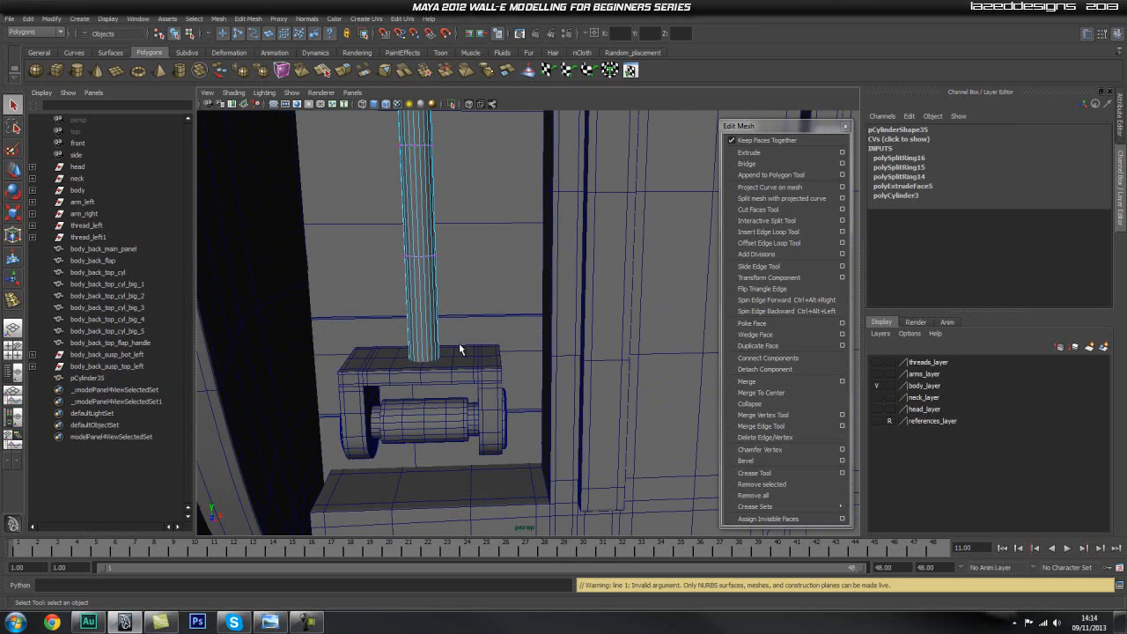
pyautogui.press('space')
pyautogui.click(410, 357)
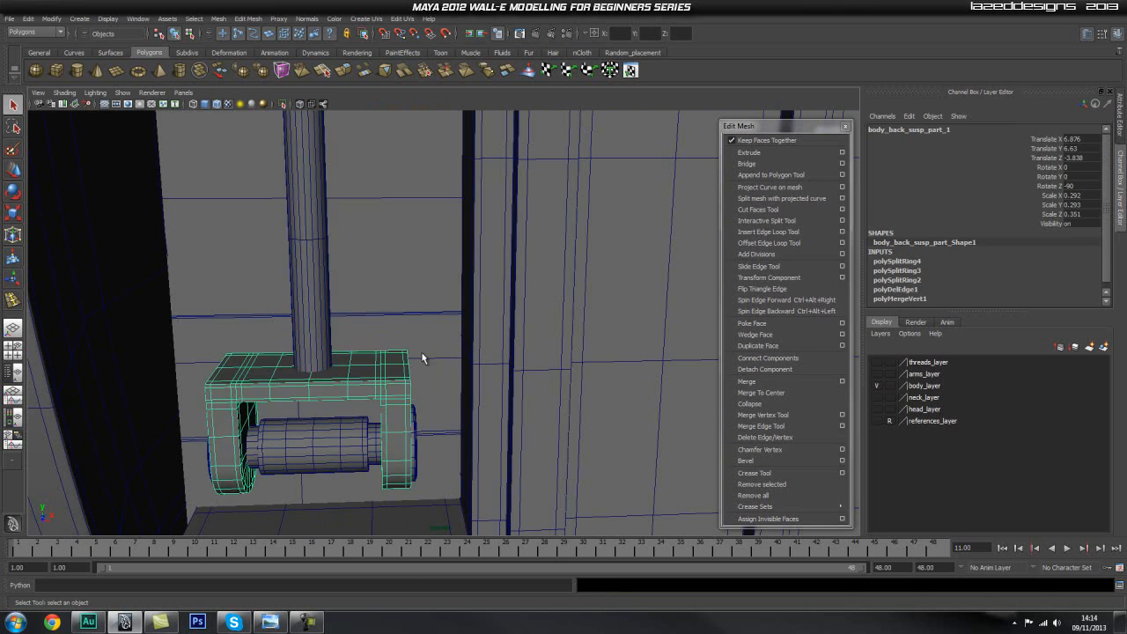
# Examine how the suspension rod sits between the upper and lower brackets.
pyautogui.scroll(-5, 418, 357)
pyautogui.scroll(-3, 437, 278)
pyautogui.keyDown('alt'); pyautogui.moveTo(423, 225); pyautogui.dragTo(394, 315, button='middle'); pyautogui.keyUp('alt')
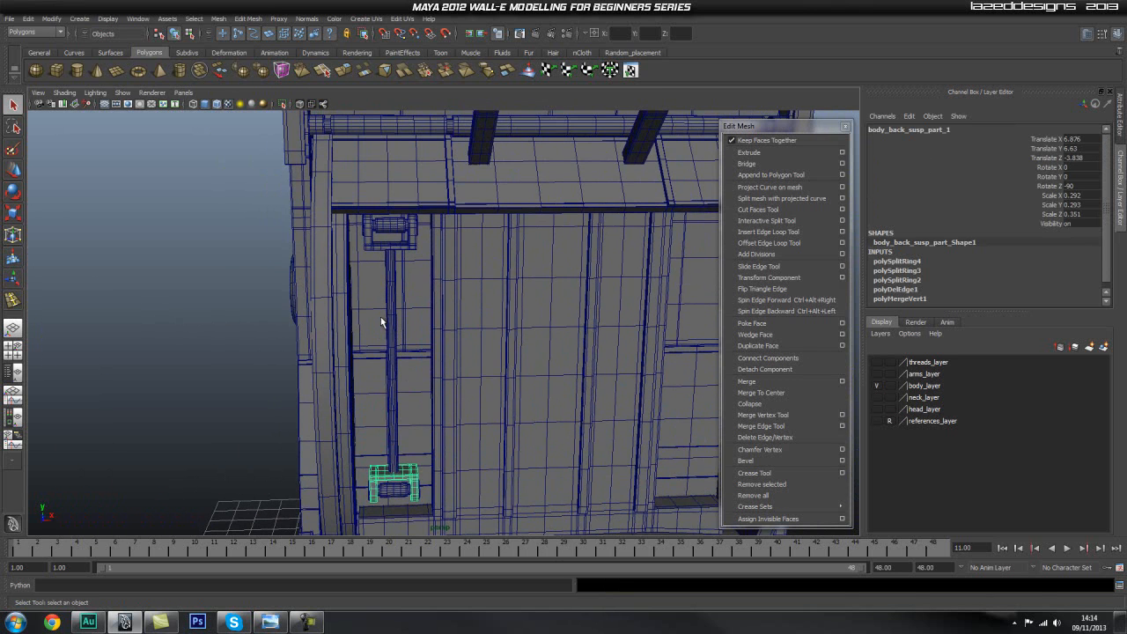
pyautogui.keyDown('alt'); pyautogui.moveTo(408, 365); pyautogui.dragTo(431, 295, button='middle'); pyautogui.keyUp('alt')
pyautogui.keyDown('alt'); pyautogui.moveTo(413, 337); pyautogui.dragTo(377, 365); pyautogui.keyUp('alt')
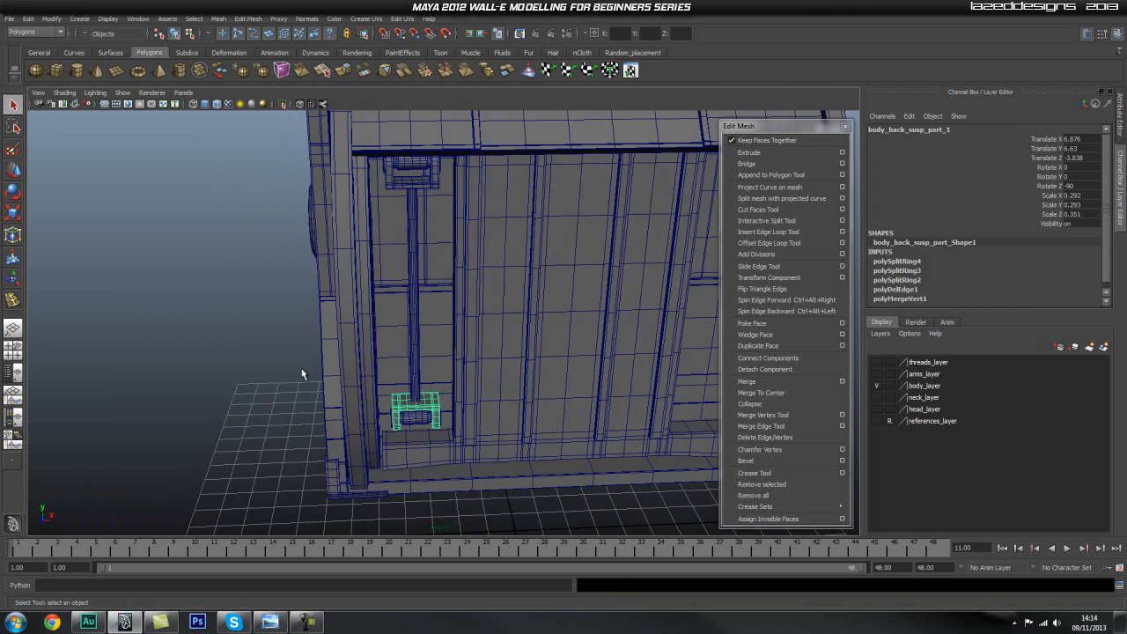
pyautogui.keyDown('alt'); pyautogui.moveTo(377, 365); pyautogui.dragTo(576, 423, button='right'); pyautogui.keyUp('alt')
pyautogui.keyDown('alt'); pyautogui.moveTo(575, 424); pyautogui.dragTo(435, 449); pyautogui.keyUp('alt')
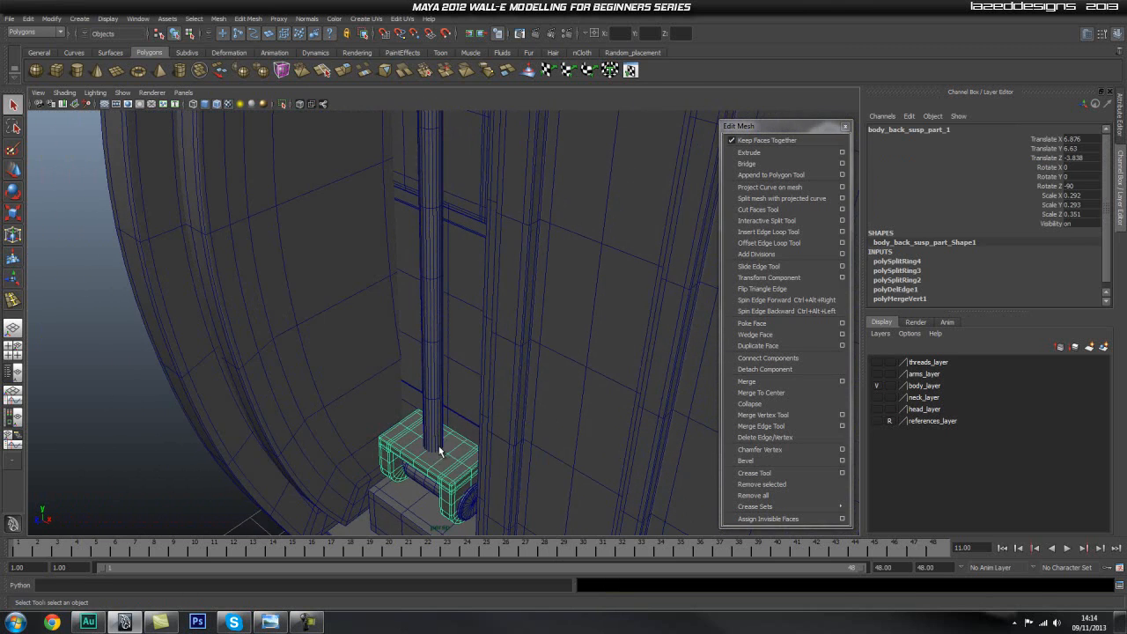
pyautogui.keyDown('alt'); pyautogui.moveTo(477, 444); pyautogui.dragTo(458, 384, button='middle'); pyautogui.keyUp('alt')
pyautogui.keyDown('alt'); pyautogui.moveTo(458, 384); pyautogui.dragTo(463, 400, button='right'); pyautogui.keyUp('alt')
pyautogui.keyDown('alt'); pyautogui.moveTo(464, 401); pyautogui.dragTo(405, 395); pyautogui.keyUp('alt')
pyautogui.click(422, 315)
pyautogui.keyDown('alt'); pyautogui.moveTo(422, 357); pyautogui.dragTo(480, 392); pyautogui.keyUp('alt')
pyautogui.click(482, 402)
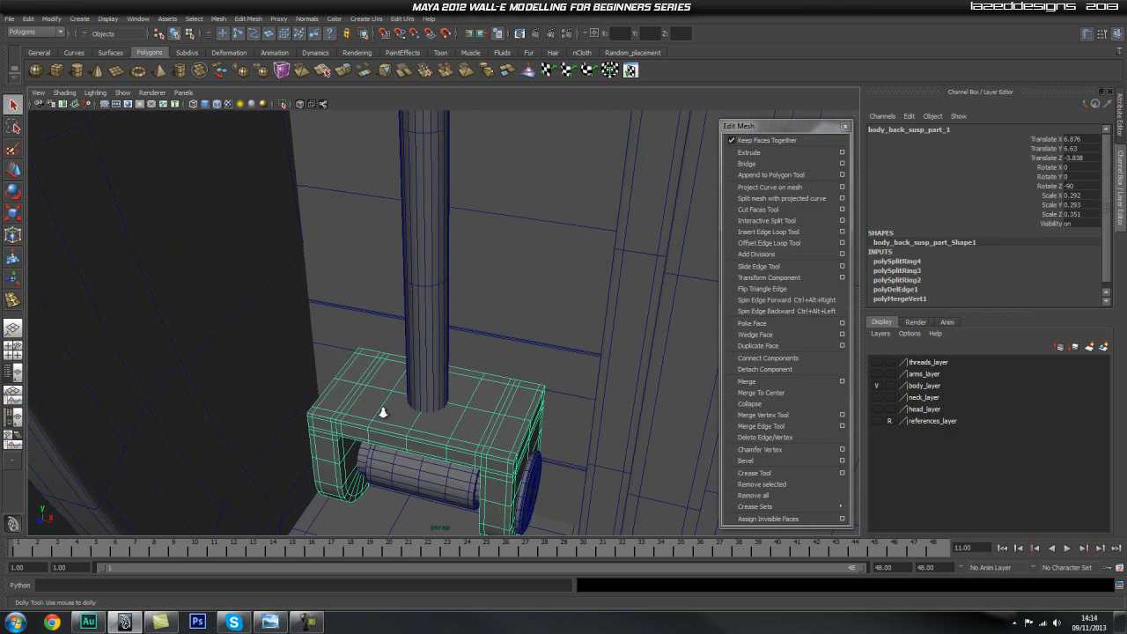
# Create a short, wider polygon cylinder on the ground grid in front of the body.
pyautogui.keyDown('alt'); pyautogui.moveTo(484, 402); pyautogui.dragTo(246, 413, button='right'); pyautogui.keyUp('alt')
pyautogui.keyDown('alt'); pyautogui.moveTo(378, 372); pyautogui.dragTo(460, 219, button='middle'); pyautogui.keyUp('alt')
pyautogui.keyDown('alt'); pyautogui.moveTo(406, 392); pyautogui.dragTo(280, 406); pyautogui.keyUp('alt')
pyautogui.keyDown('alt'); pyautogui.moveTo(316, 435); pyautogui.dragTo(334, 363, button='middle'); pyautogui.keyUp('alt')
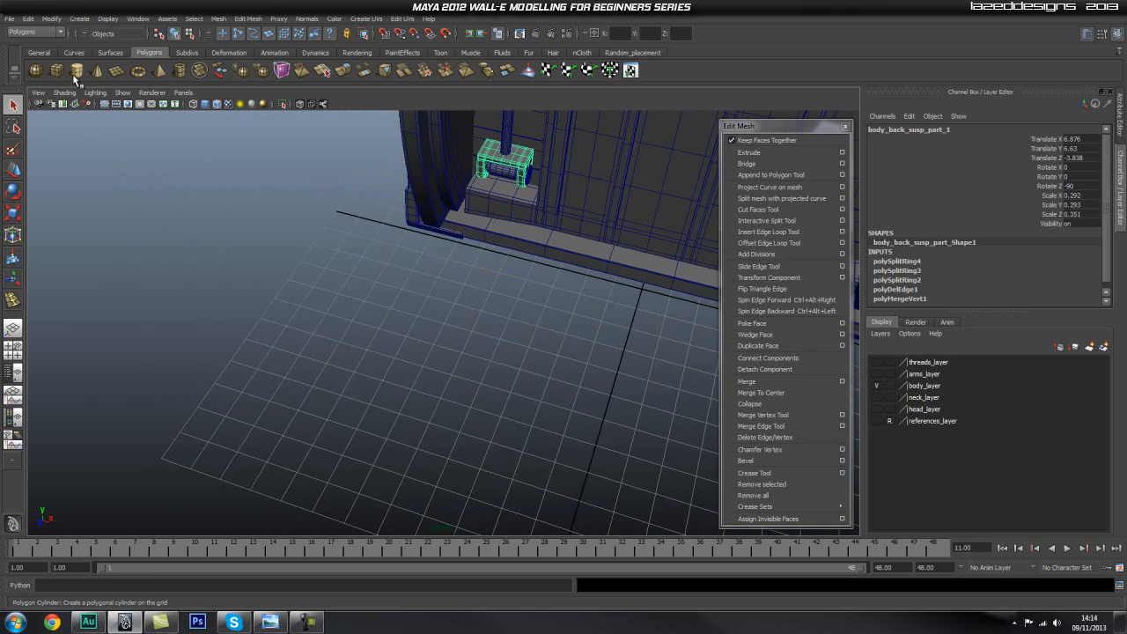
pyautogui.click(78, 72)
pyautogui.moveTo(413, 356)
pyautogui.mouseDown()
pyautogui.moveTo(426, 389)
pyautogui.moveTo(425, 295)
pyautogui.moveTo(426, 326)
pyautogui.mouseUp()
pyautogui.keyDown('alt'); pyautogui.moveTo(261, 362); pyautogui.dragTo(425, 285, button='right'); pyautogui.keyUp('alt')
pyautogui.keyDown('alt'); pyautogui.moveTo(424, 285); pyautogui.dragTo(410, 370, button='middle'); pyautogui.keyUp('alt')
# Move the new cylinder onto the rod's axis just above the lower bracket, at about X -3.738, Y 9.967, Z 5.933.
pyautogui.press('w')
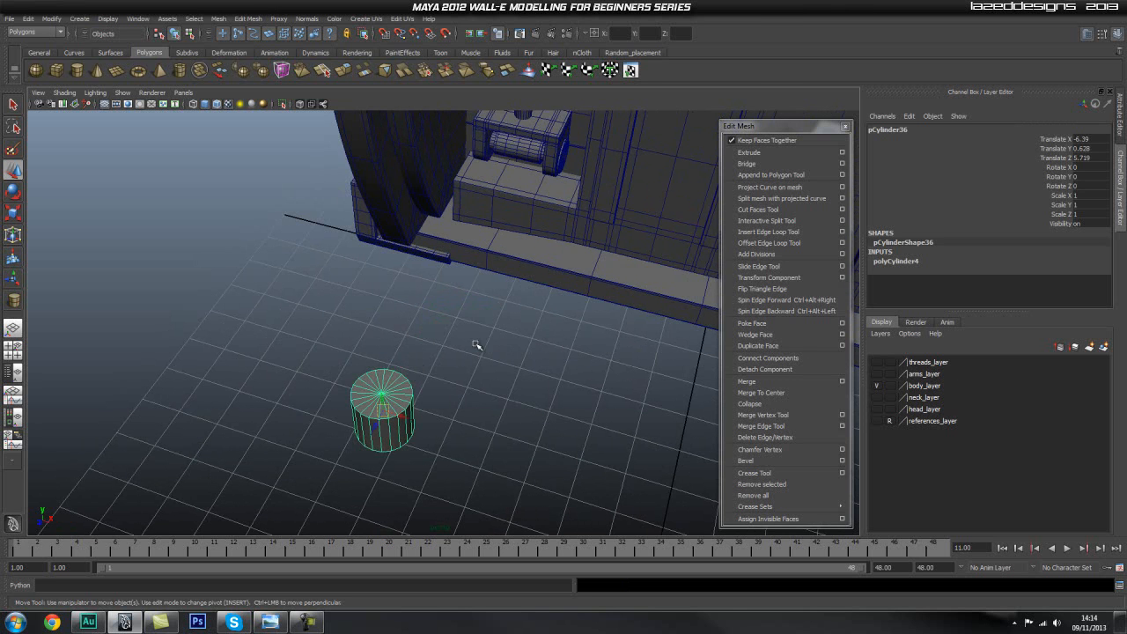
pyautogui.moveTo(531, 220)
pyautogui.keyDown('alt'); pyautogui.mouseDown()
pyautogui.moveTo(541, 280)
pyautogui.moveTo(531, 204)
pyautogui.mouseUp(); pyautogui.keyUp('alt')
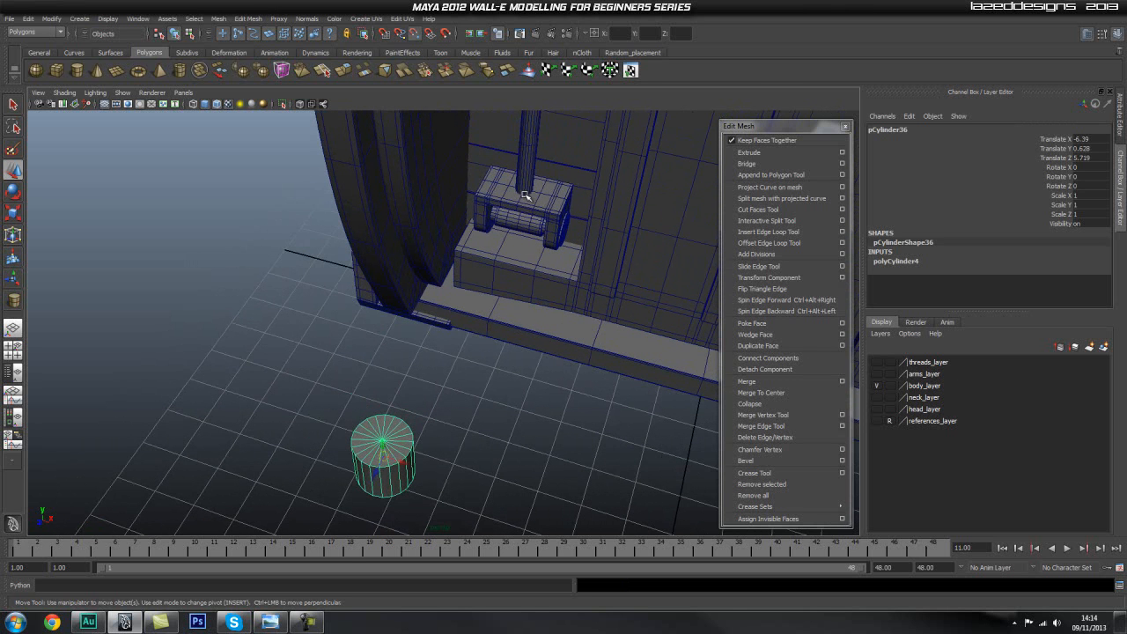
pyautogui.moveTo(528, 196); pyautogui.dragTo(524, 194, button='middle')
pyautogui.keyDown('alt'); pyautogui.moveTo(524, 193); pyautogui.dragTo(619, 168, button='right'); pyautogui.keyUp('alt')
pyautogui.keyDown('alt'); pyautogui.moveTo(571, 213); pyautogui.dragTo(520, 379, button='middle'); pyautogui.keyUp('alt')
pyautogui.keyDown('alt'); pyautogui.moveTo(520, 379); pyautogui.dragTo(447, 357); pyautogui.keyUp('alt')
pyautogui.moveTo(448, 357); pyautogui.dragTo(455, 247, button='middle')
pyautogui.press('space')
pyautogui.moveTo(455, 246); pyautogui.dragTo(464, 268)
pyautogui.keyDown('alt'); pyautogui.moveTo(345, 376); pyautogui.dragTo(440, 376, button='right'); pyautogui.keyUp('alt')
pyautogui.keyDown('alt'); pyautogui.moveTo(226, 354); pyautogui.dragTo(361, 237, button='middle'); pyautogui.keyUp('alt')
pyautogui.keyDown('alt'); pyautogui.moveTo(88, 304); pyautogui.dragTo(413, 286, button='right'); pyautogui.keyUp('alt')
pyautogui.keyDown('alt'); pyautogui.moveTo(282, 306); pyautogui.dragTo(383, 277, button='middle'); pyautogui.keyUp('alt')
pyautogui.keyDown('alt'); pyautogui.moveTo(271, 218); pyautogui.dragTo(422, 267, button='right'); pyautogui.keyUp('alt')
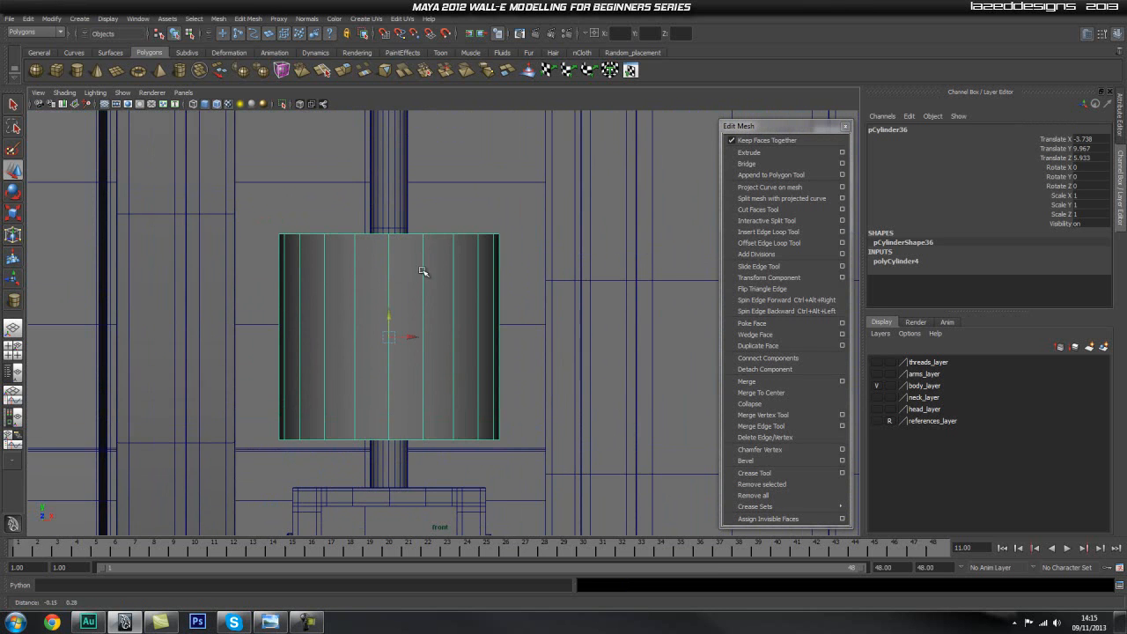
# Scale the new cylinder uniformly to about 0.502 and lower it along the rod to about Y 9.838.
pyautogui.press('r')
pyautogui.moveTo(388, 338); pyautogui.dragTo(340, 358)
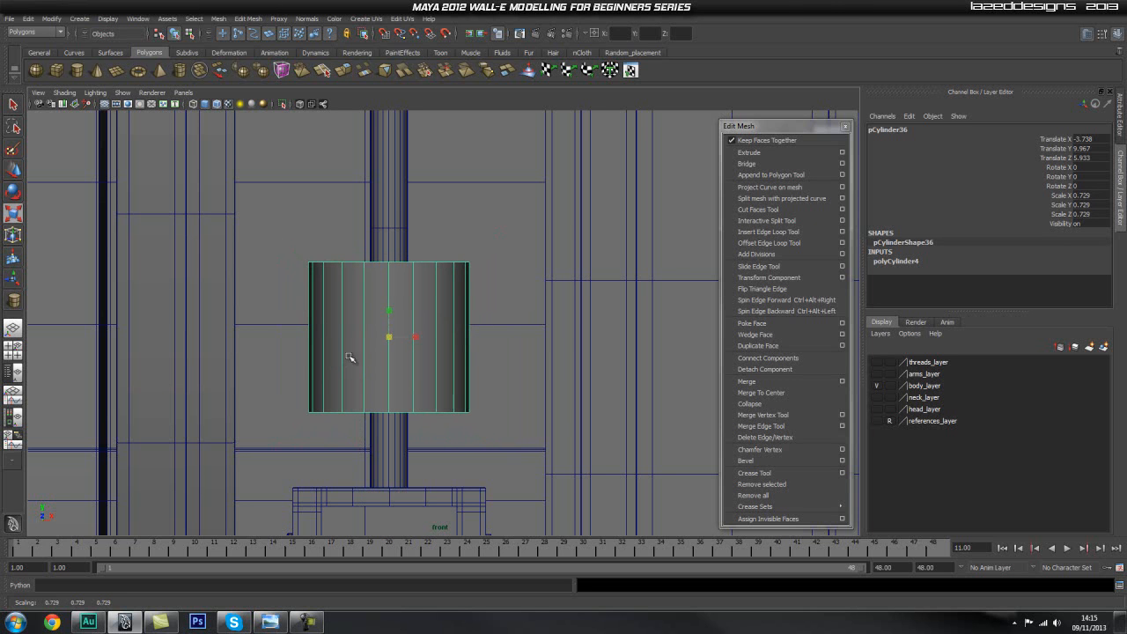
pyautogui.press('space')
pyautogui.moveTo(393, 326); pyautogui.dragTo(393, 322)
pyautogui.keyDown('alt'); pyautogui.moveTo(393, 323); pyautogui.dragTo(467, 270); pyautogui.keyUp('alt')
pyautogui.keyDown('alt'); pyautogui.moveTo(467, 269); pyautogui.dragTo(444, 312, button='middle'); pyautogui.keyUp('alt')
pyautogui.press('w')
pyautogui.moveTo(447, 286); pyautogui.dragTo(415, 329)
pyautogui.press('r')
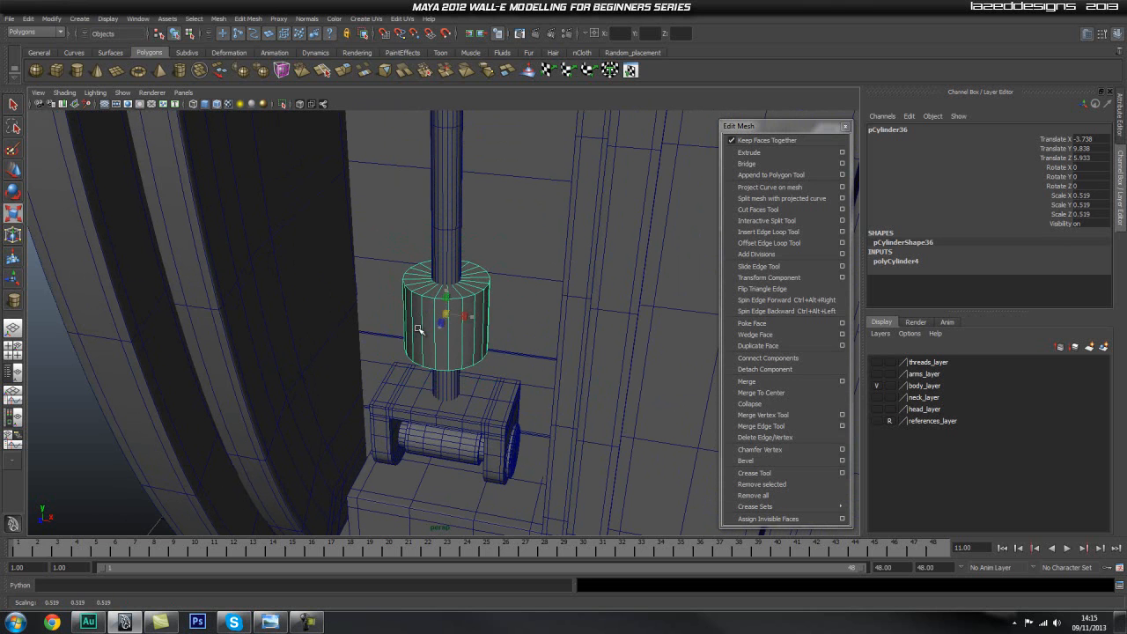
pyautogui.keyDown('alt'); pyautogui.moveTo(451, 333); pyautogui.dragTo(451, 340, button='right'); pyautogui.keyUp('alt')
# Lower the cylinder further along the rod toward the lower bracket, to about Y 9.679.
pyautogui.press('w')
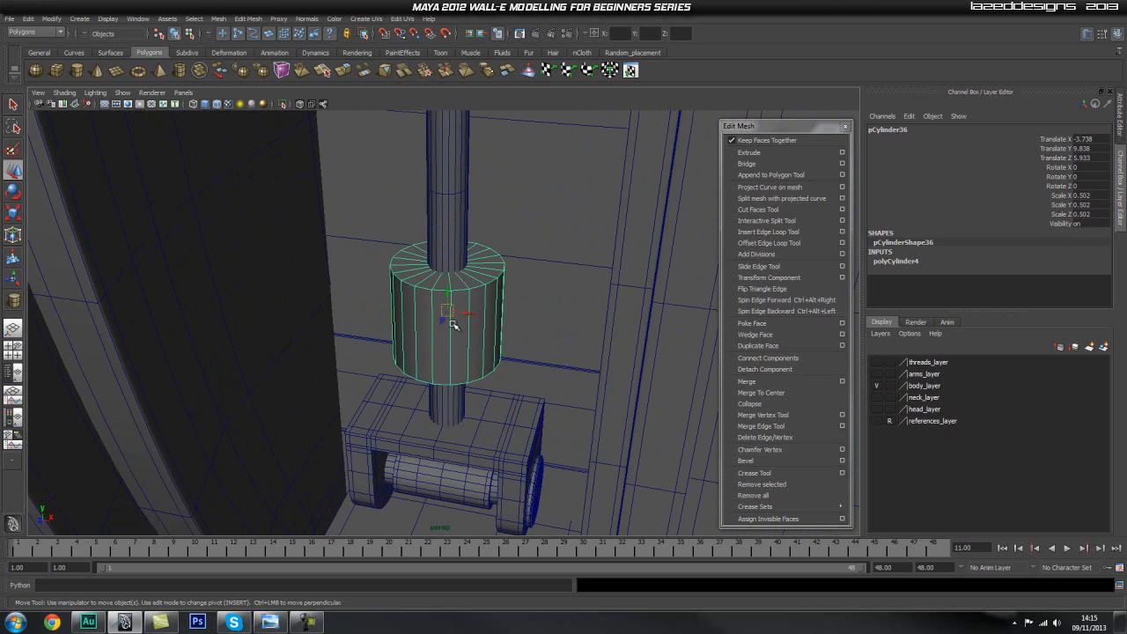
pyautogui.moveTo(447, 305); pyautogui.dragTo(447, 317)
pyautogui.keyDown('alt'); pyautogui.moveTo(553, 311); pyautogui.dragTo(497, 308); pyautogui.keyUp('alt')
pyautogui.keyDown('alt'); pyautogui.moveTo(438, 317); pyautogui.dragTo(356, 315, button='middle'); pyautogui.keyUp('alt')
pyautogui.keyDown('alt'); pyautogui.moveTo(346, 408); pyautogui.dragTo(470, 390); pyautogui.keyUp('alt')
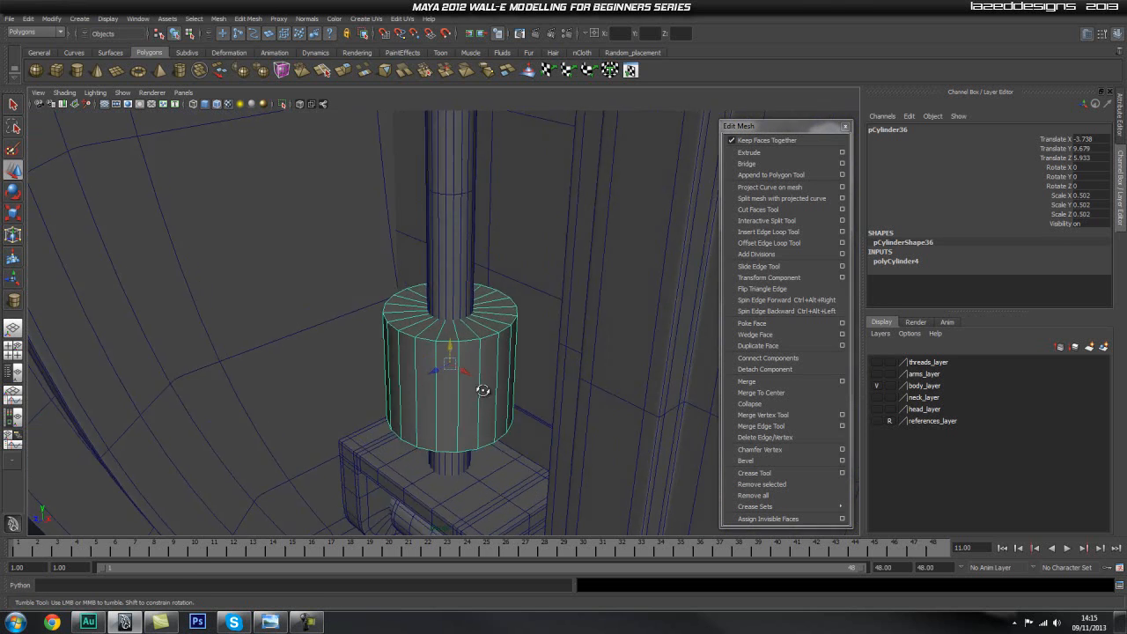
pyautogui.keyDown('alt'); pyautogui.moveTo(470, 390); pyautogui.dragTo(422, 392, button='middle'); pyautogui.keyUp('alt')
pyautogui.keyDown('alt'); pyautogui.moveTo(266, 372); pyautogui.dragTo(370, 343, button='right'); pyautogui.keyUp('alt')
pyautogui.keyDown('alt'); pyautogui.moveTo(370, 343); pyautogui.dragTo(429, 310, button='middle'); pyautogui.keyUp('alt')
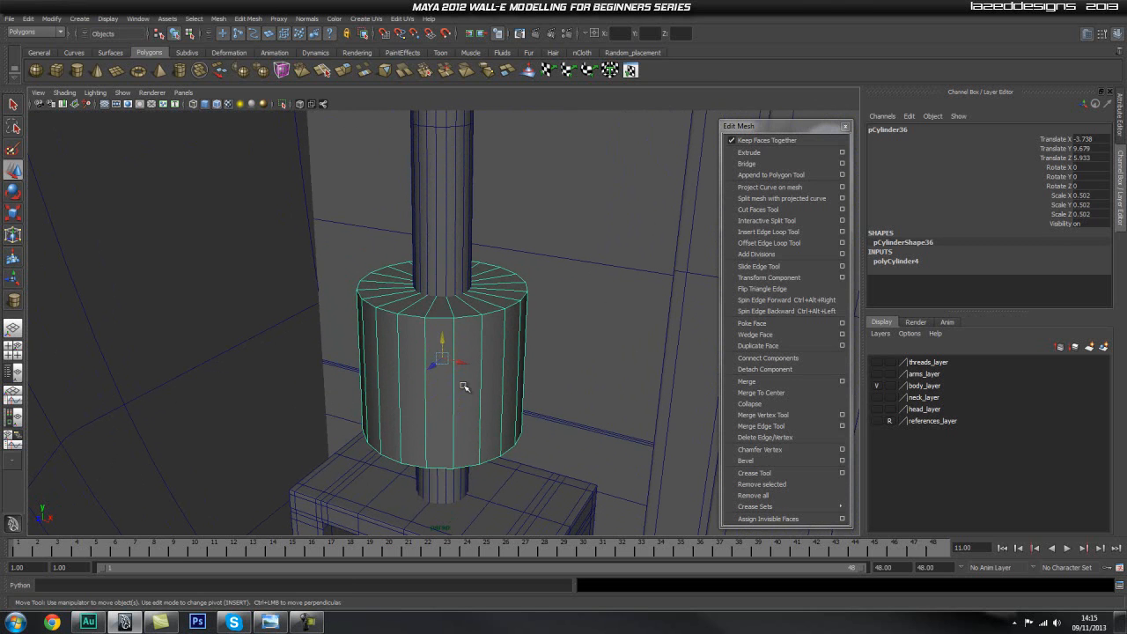
# Shorten the cylinder to about 0.404 in Scale Y and lower it to about Y 9.548.
pyautogui.press('r')
pyautogui.moveTo(442, 339); pyautogui.dragTo(444, 348)
pyautogui.press('w')
pyautogui.press('space')
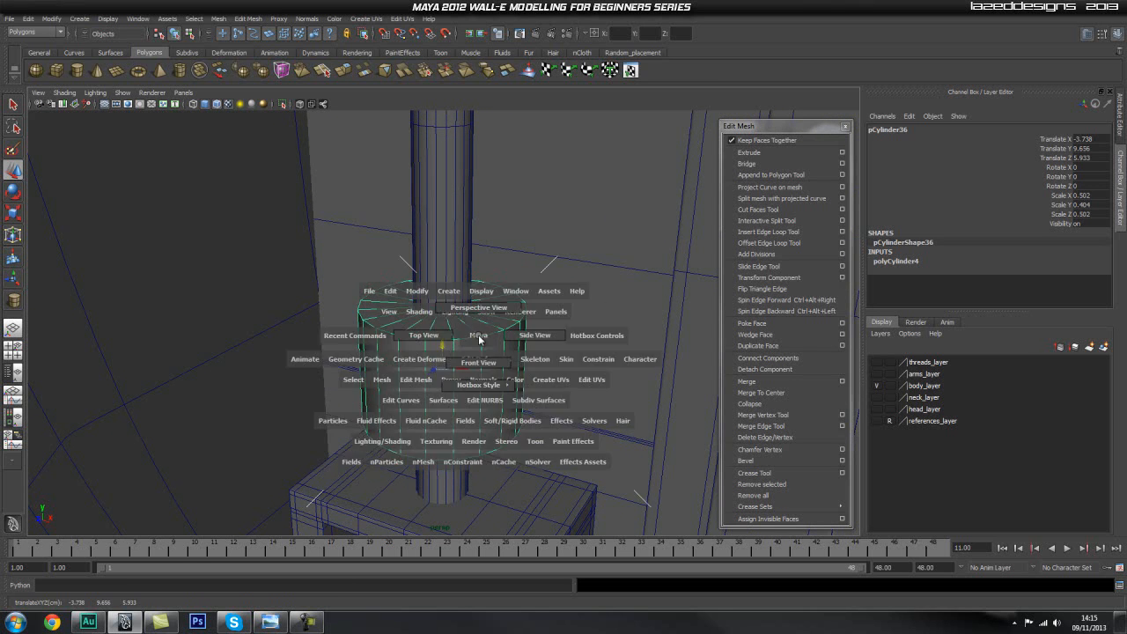
pyautogui.click(475, 361)
pyautogui.scroll(-3, 443, 308)
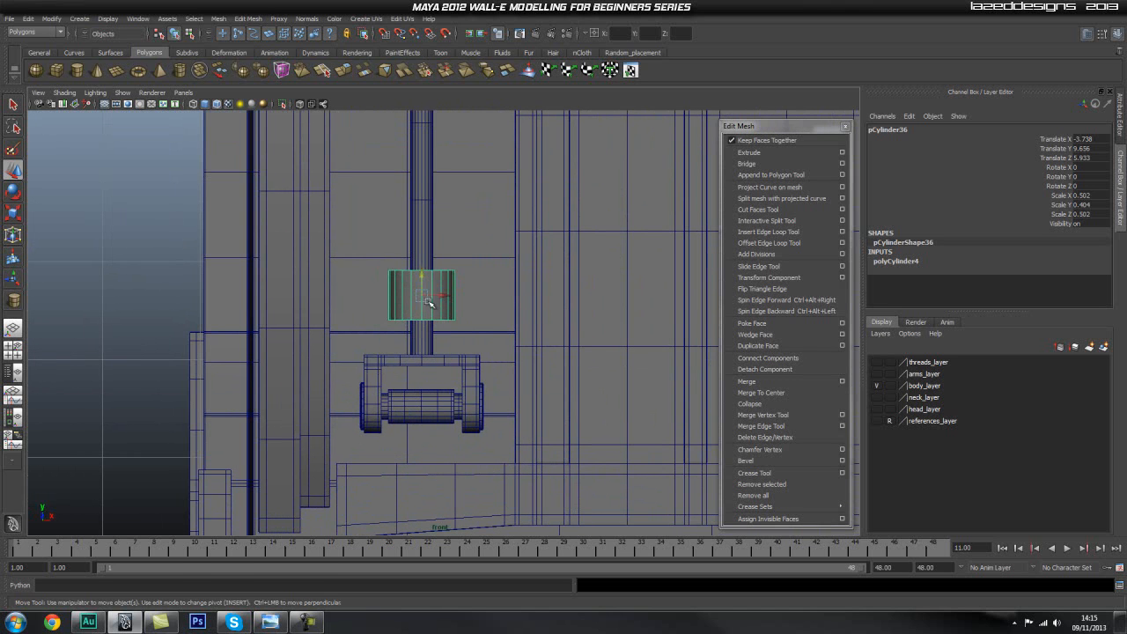
pyautogui.moveTo(422, 275); pyautogui.dragTo(424, 282)
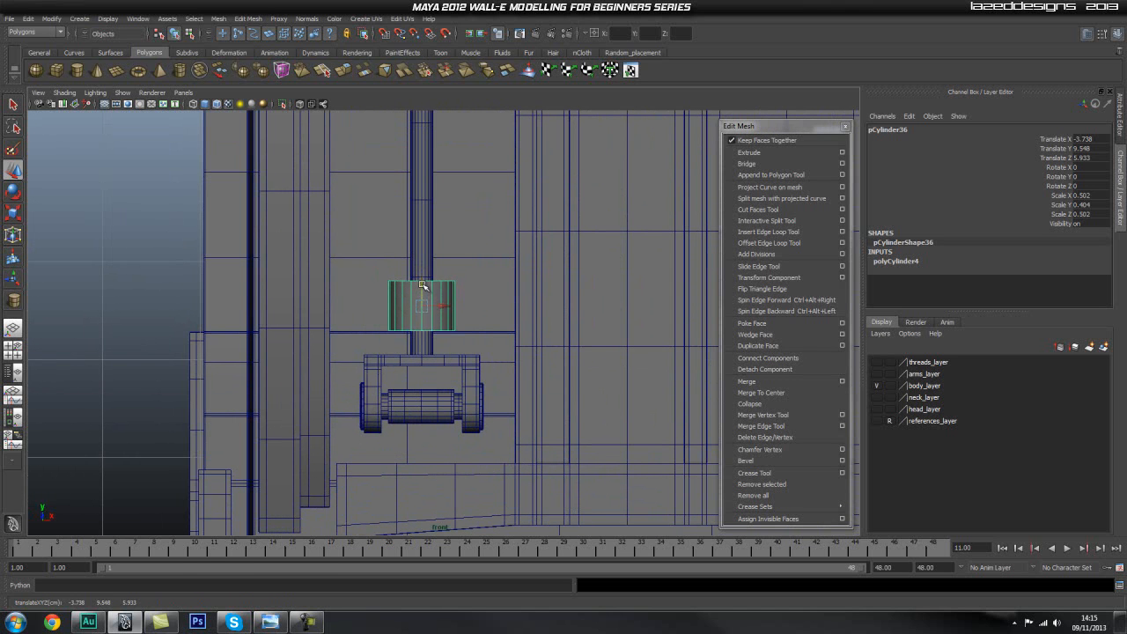
# Try inserting edge loops around the cylinder's side with the Insert Edge Loop Tool, and undo the split.
pyautogui.keyDown('alt'); pyautogui.moveTo(445, 288); pyautogui.dragTo(434, 312, button='middle'); pyautogui.keyUp('alt')
pyautogui.keyDown('alt'); pyautogui.moveTo(496, 306); pyautogui.dragTo(446, 276, button='right'); pyautogui.keyUp('alt')
pyautogui.keyDown('alt'); pyautogui.moveTo(446, 277); pyautogui.dragTo(451, 313, button='middle'); pyautogui.keyUp('alt')
pyautogui.keyDown('alt'); pyautogui.moveTo(420, 325); pyautogui.dragTo(478, 347, button='right'); pyautogui.keyUp('alt')
pyautogui.press('space')
pyautogui.click(476, 344)
pyautogui.moveTo(478, 339); pyautogui.dragTo(478, 336)
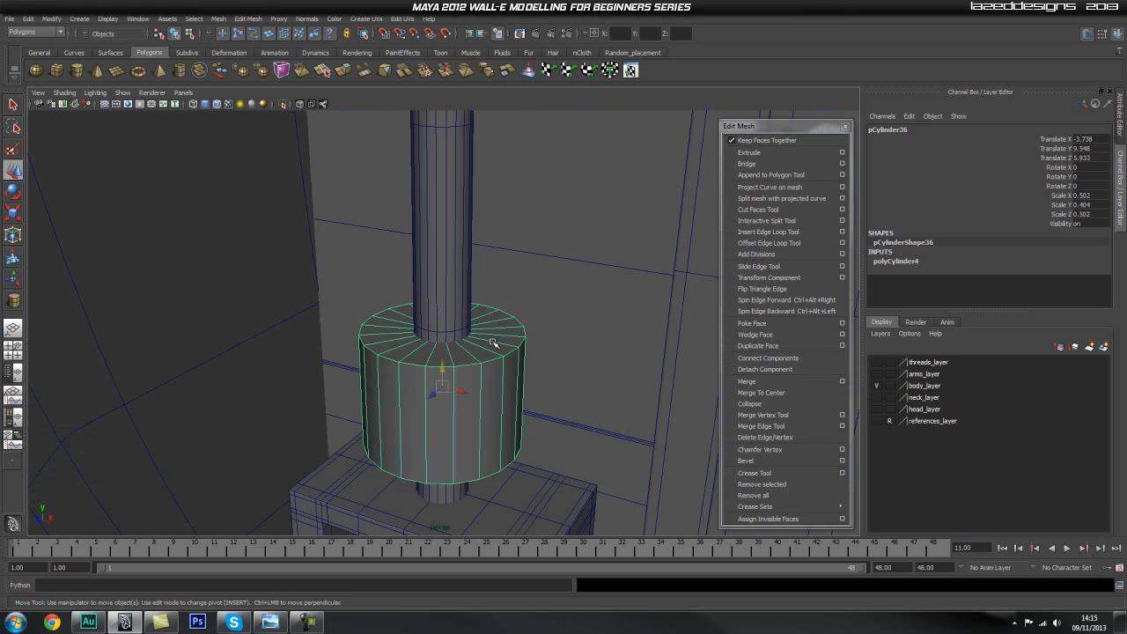
pyautogui.moveTo(509, 344)
pyautogui.mouseDown(button='right')
pyautogui.moveTo(516, 315)
pyautogui.moveTo(511, 347)
pyautogui.mouseUp(button='right')
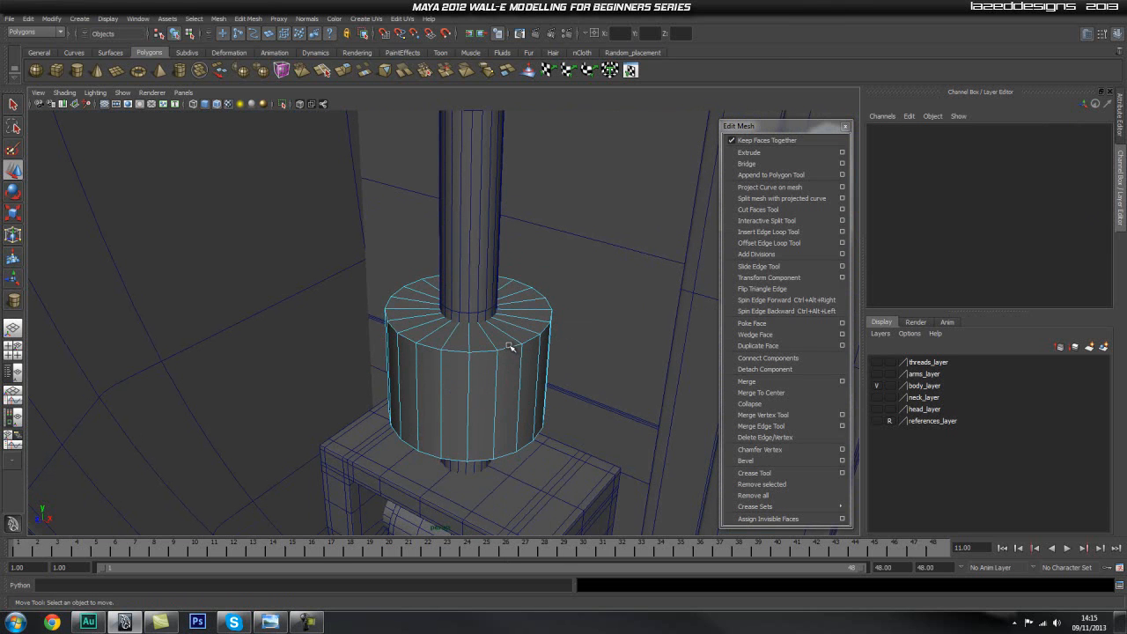
pyautogui.click(508, 347)
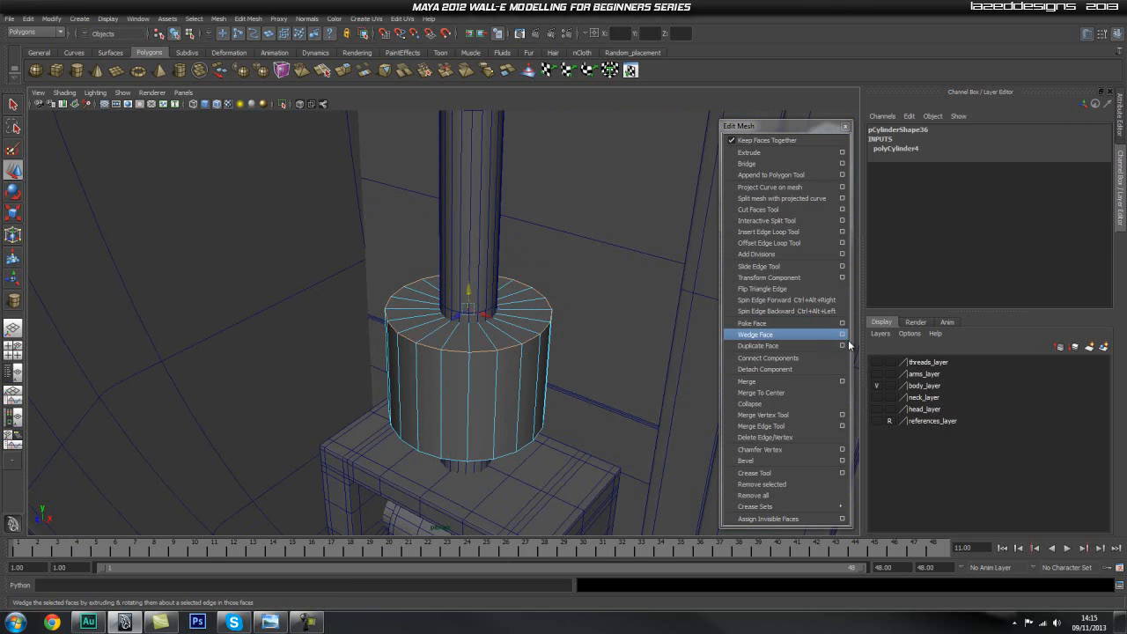
pyautogui.click(796, 231)
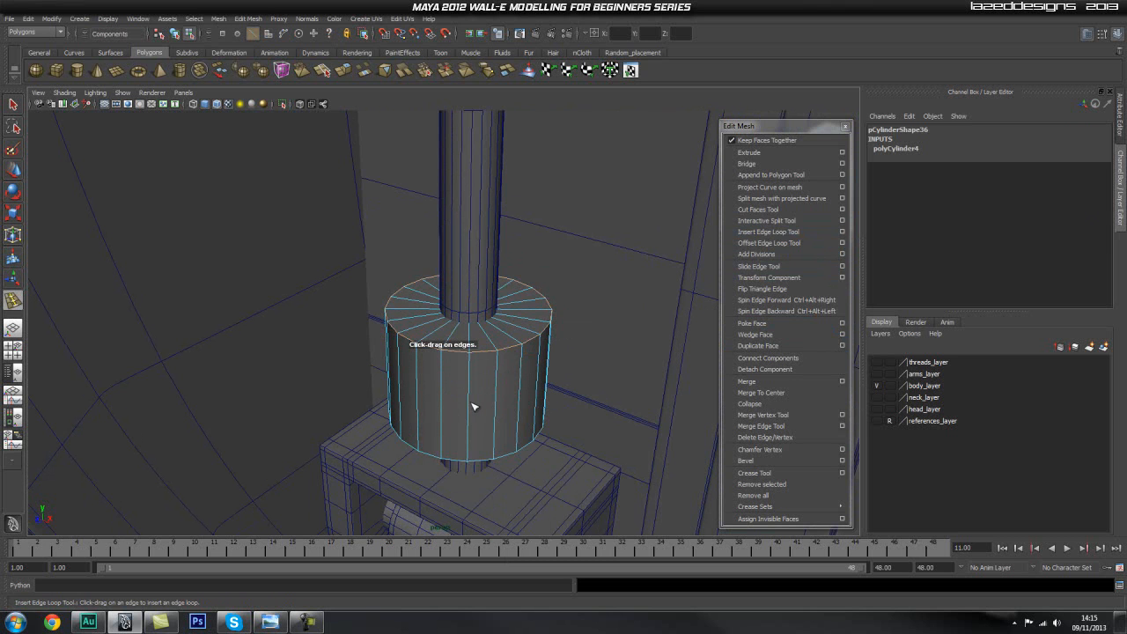
pyautogui.moveTo(470, 404); pyautogui.dragTo(471, 412)
pyautogui.hotkey('ctrl', 'z')
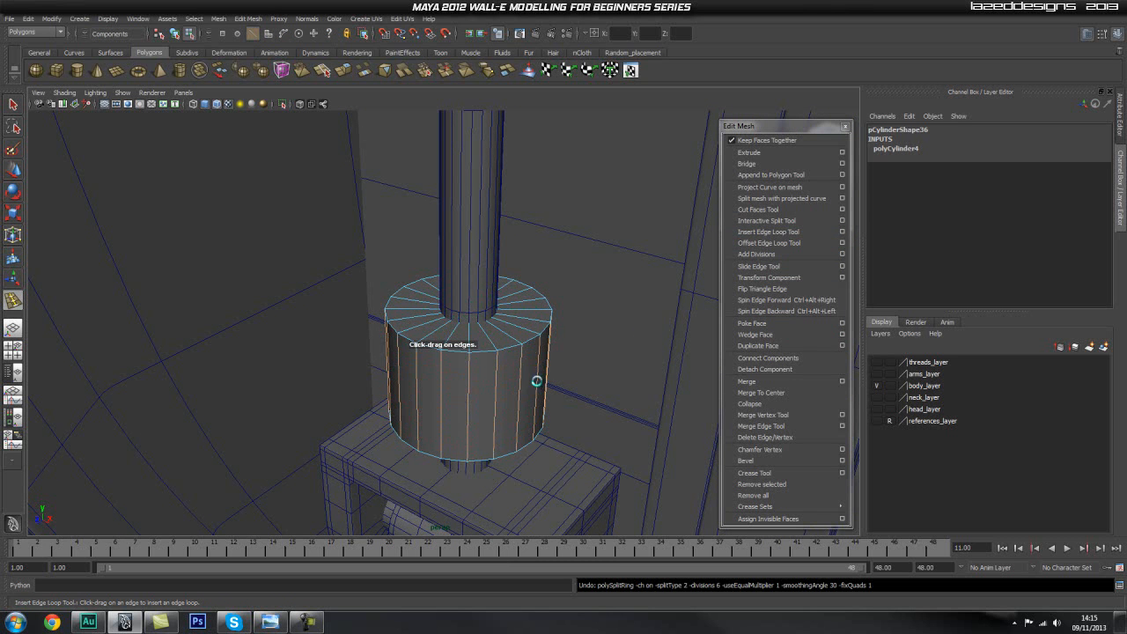
# Reset the Insert Edge Loop Tool to its default settings and insert one edge loop around the cylinder's side.
pyautogui.click(841, 220)
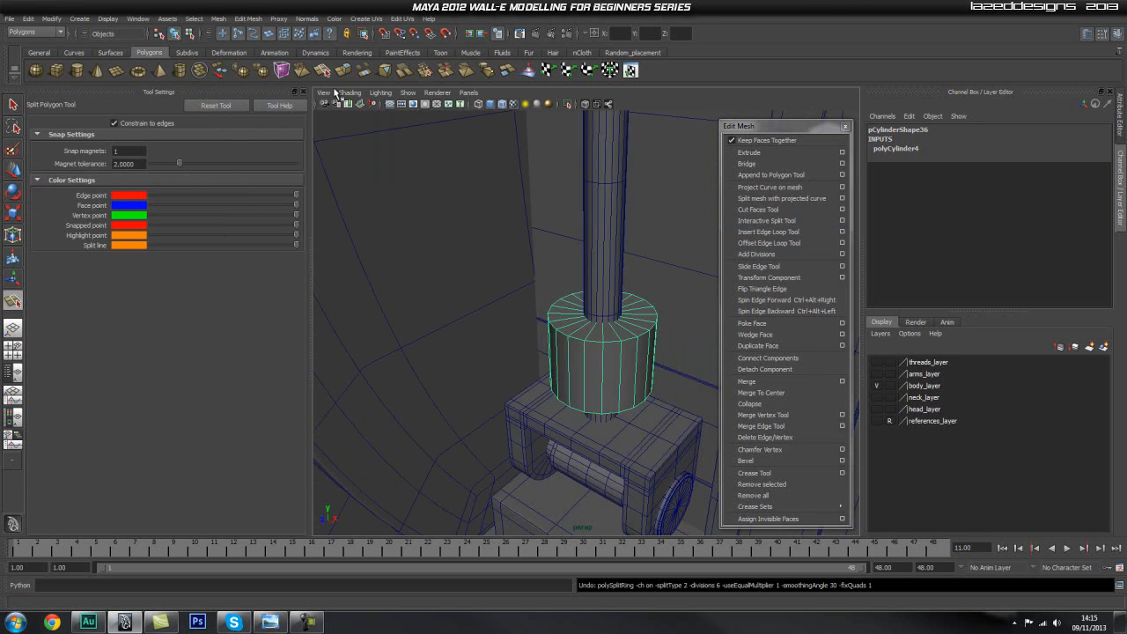
pyautogui.click(302, 93)
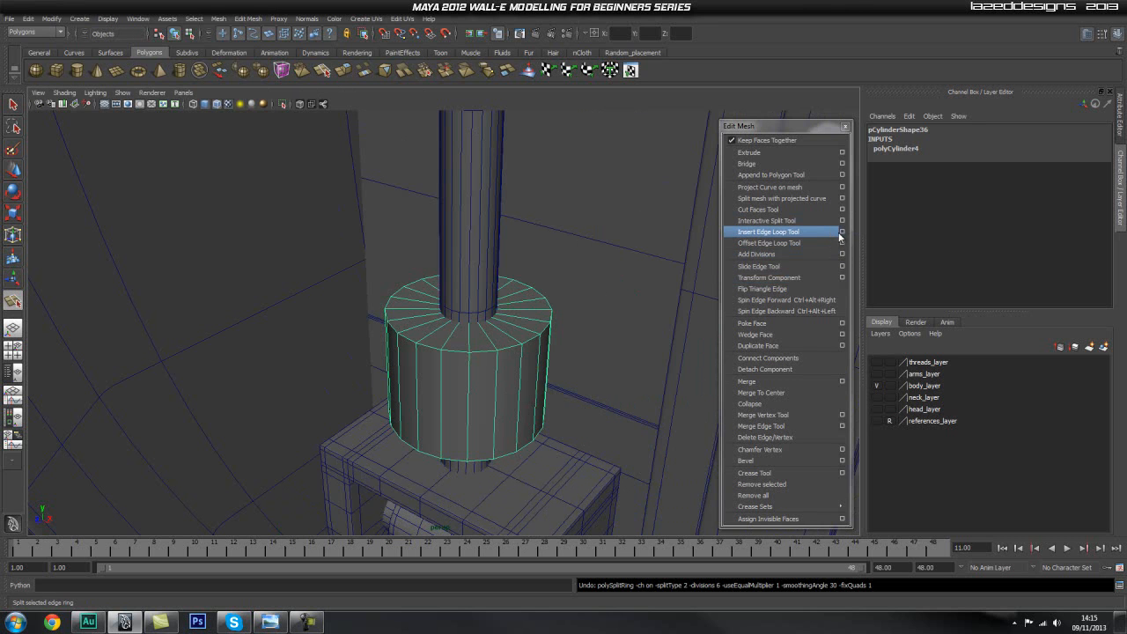
pyautogui.click(841, 231)
pyautogui.click(218, 106)
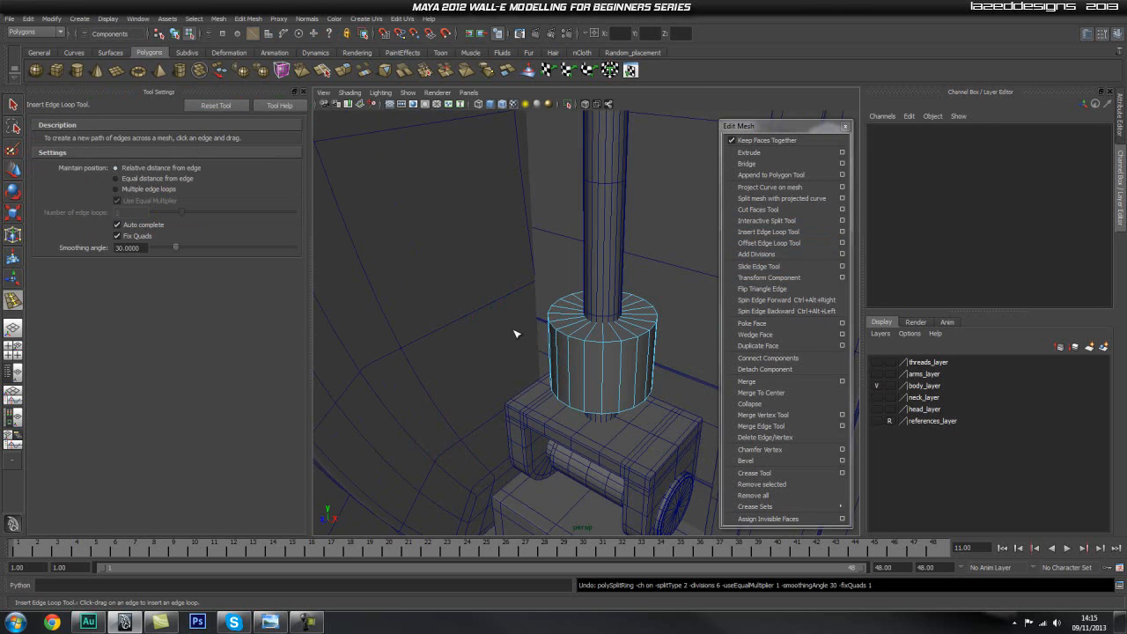
pyautogui.scroll(5, 599, 359)
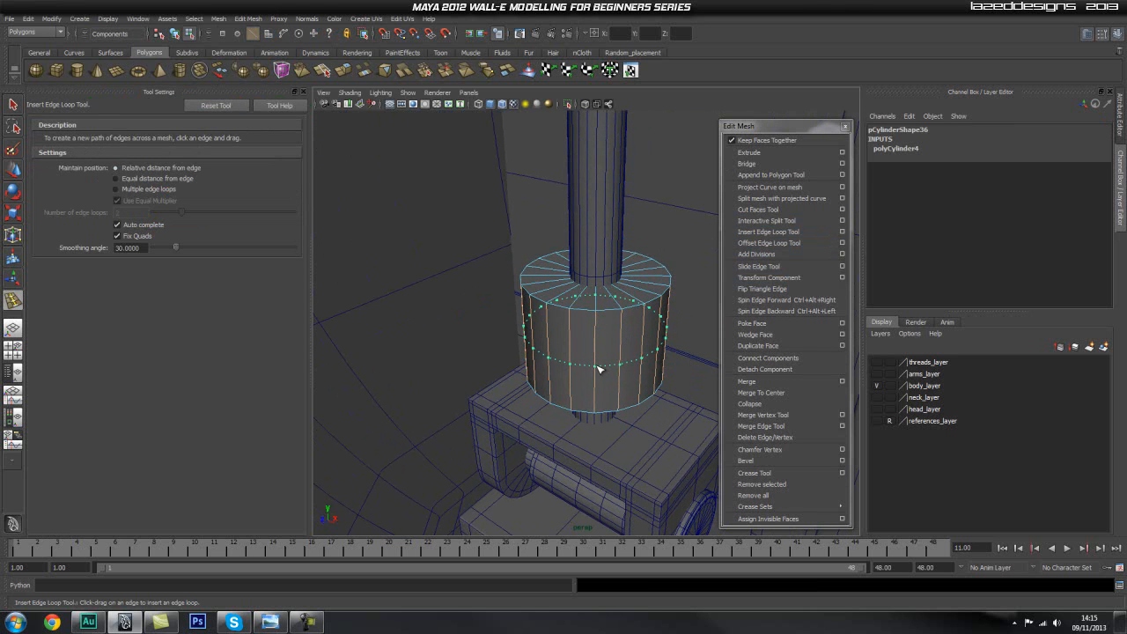
pyautogui.moveTo(596, 365); pyautogui.dragTo(596, 365)
# Scale the new edge loop slightly outward so the cylinder's side bulges around its middle.
pyautogui.keyDown('alt'); pyautogui.moveTo(523, 382); pyautogui.dragTo(591, 366); pyautogui.keyUp('alt')
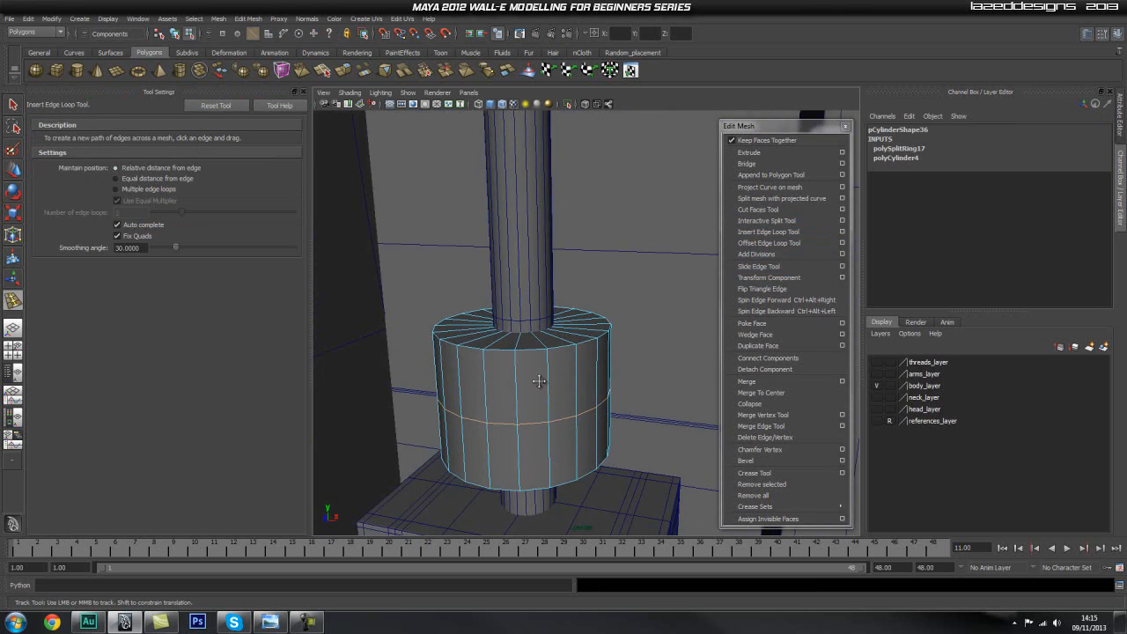
pyautogui.keyDown('alt'); pyautogui.moveTo(541, 385); pyautogui.dragTo(584, 380, button='middle'); pyautogui.keyUp('alt')
pyautogui.press('r')
pyautogui.keyDown('alt'); pyautogui.moveTo(586, 401); pyautogui.dragTo(578, 370); pyautogui.keyUp('alt')
pyautogui.keyDown('alt'); pyautogui.moveTo(578, 370); pyautogui.dragTo(567, 339, button='middle'); pyautogui.keyUp('alt')
pyautogui.keyDown('alt'); pyautogui.moveTo(508, 367); pyautogui.dragTo(723, 382, button='right'); pyautogui.keyUp('alt')
pyautogui.keyDown('alt'); pyautogui.moveTo(574, 361); pyautogui.dragTo(556, 402); pyautogui.keyUp('alt')
# Select every face of the cylinder's top cap around the rod.
pyautogui.press('q')
pyautogui.moveTo(547, 410); pyautogui.dragTo(543, 433, button='right')
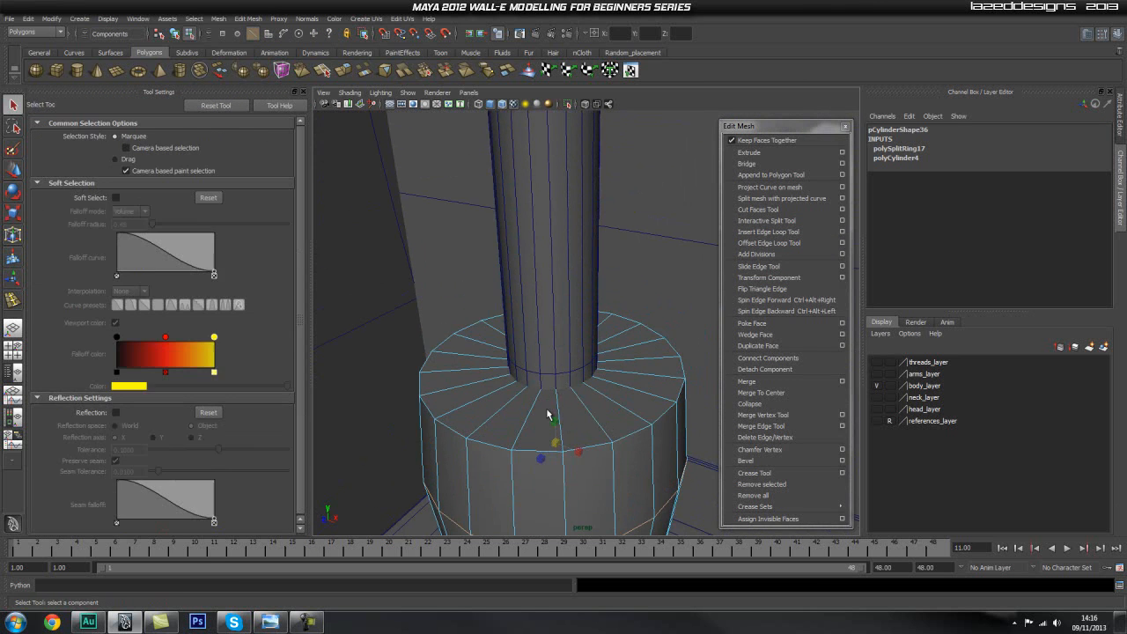
pyautogui.moveTo(532, 428)
pyautogui.mouseDown()
pyautogui.moveTo(620, 392)
pyautogui.moveTo(647, 359)
pyautogui.moveTo(632, 330)
pyautogui.moveTo(569, 334)
pyautogui.mouseUp()
pyautogui.moveTo(498, 442)
pyautogui.mouseDown()
pyautogui.moveTo(479, 414)
pyautogui.moveTo(442, 401)
pyautogui.moveTo(429, 368)
pyautogui.moveTo(470, 349)
pyautogui.mouseUp()
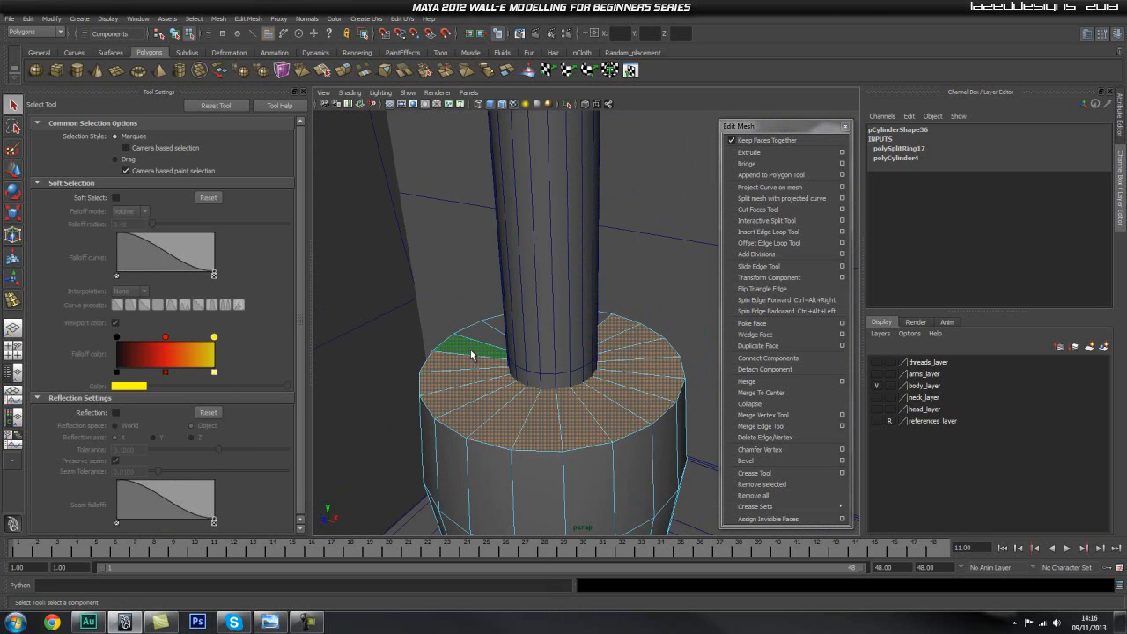
pyautogui.keyDown('alt'); pyautogui.moveTo(496, 323); pyautogui.dragTo(526, 405, button='right'); pyautogui.keyUp('alt')
pyautogui.keyDown('alt'); pyautogui.moveTo(526, 405); pyautogui.dragTo(677, 427); pyautogui.keyUp('alt')
pyautogui.keyDown('shift'); pyautogui.click(506, 413); pyautogui.keyUp('shift')
pyautogui.keyDown('shift'); pyautogui.click(539, 423); pyautogui.keyUp('shift')
pyautogui.keyDown('shift'); pyautogui.click(502, 409); pyautogui.keyUp('shift')
pyautogui.keyDown('shift'); pyautogui.click(469, 385); pyautogui.keyUp('shift')
pyautogui.keyDown('shift'); pyautogui.click(463, 366); pyautogui.keyUp('shift')
pyautogui.moveTo(564, 399)
pyautogui.keyDown('alt'); pyautogui.mouseDown()
pyautogui.moveTo(606, 400)
pyautogui.moveTo(619, 379)
pyautogui.moveTo(579, 389)
pyautogui.mouseUp(); pyautogui.keyUp('alt')
pyautogui.scroll(-3, 619, 380)
pyautogui.scroll(2, 582, 374)
pyautogui.keyDown('alt'); pyautogui.moveTo(582, 371); pyautogui.dragTo(515, 405, button='middle'); pyautogui.keyUp('alt')
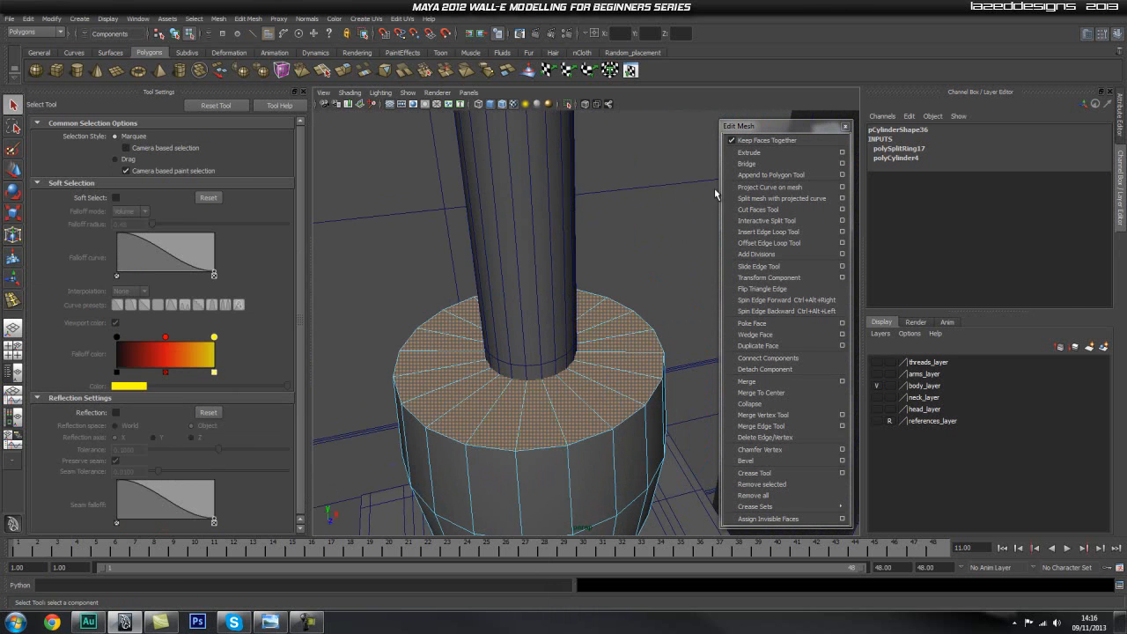
# Extrude the top cap faces in place and inset them slightly with the extrusion's Offset attribute.
pyautogui.click(750, 153)
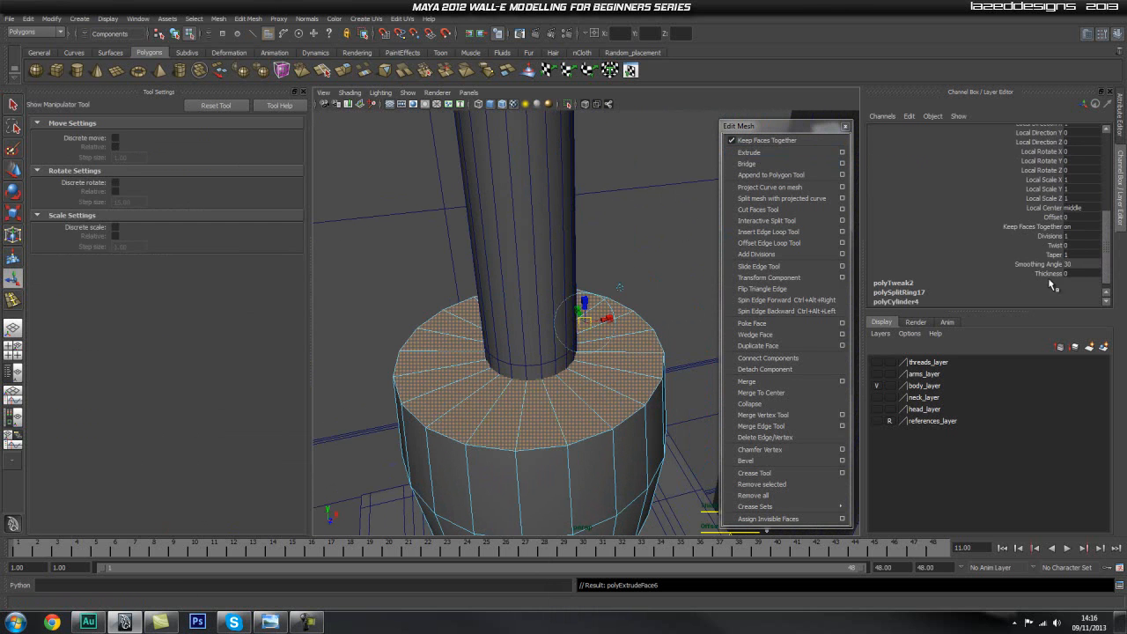
pyautogui.click(1050, 279)
pyautogui.hotkey('ctrl', 'a')
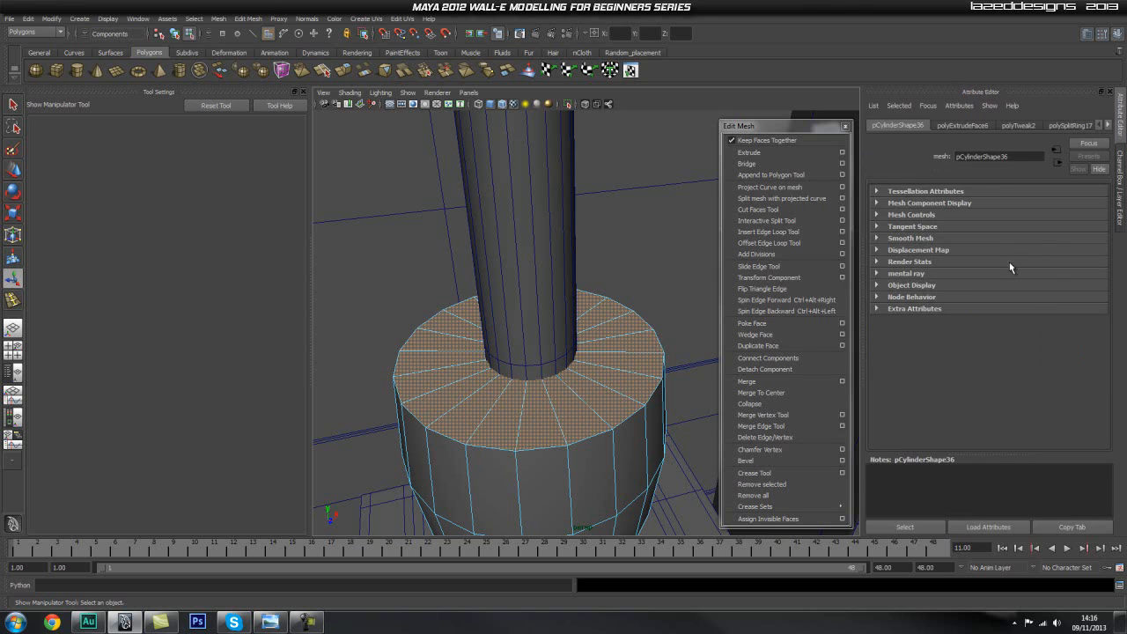
pyautogui.hotkey('ctrl', 'a')
pyautogui.click(909, 147)
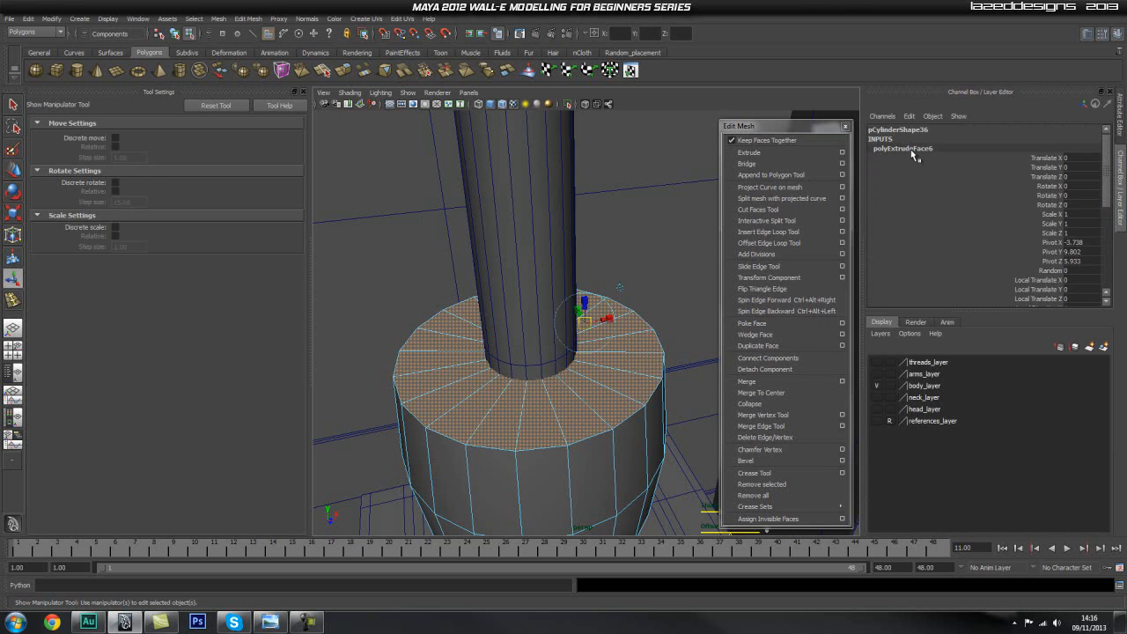
pyautogui.scroll(-5, 1046, 279)
pyautogui.click(1059, 218)
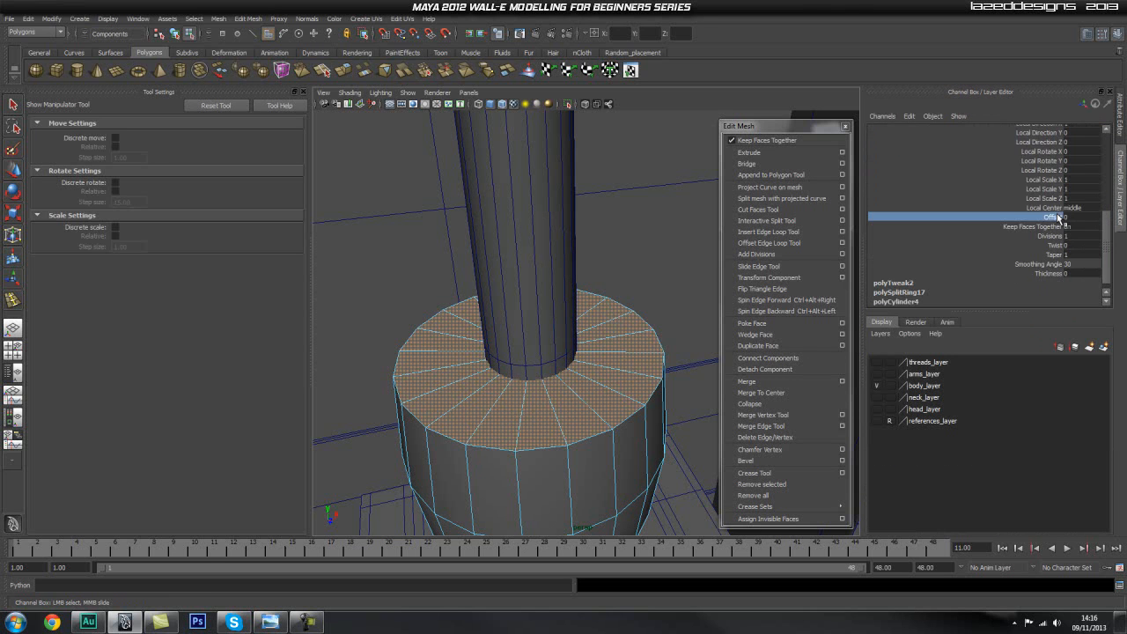
pyautogui.keyDown('alt'); pyautogui.moveTo(434, 307); pyautogui.dragTo(515, 342, button='right'); pyautogui.keyUp('alt')
pyautogui.keyDown('alt'); pyautogui.moveTo(515, 341); pyautogui.dragTo(541, 290, button='middle'); pyautogui.keyUp('alt')
pyautogui.keyDown('alt'); pyautogui.moveTo(540, 289); pyautogui.dragTo(562, 305, button='right'); pyautogui.keyUp('alt')
pyautogui.moveTo(652, 262); pyautogui.dragTo(652, 262, button='middle')
pyautogui.keyDown('alt'); pyautogui.moveTo(517, 302); pyautogui.dragTo(667, 290); pyautogui.keyUp('alt')
# Extrude the inset top faces upward along the rod to about Y 12.271 to form the long shaft.
pyautogui.click(788, 155)
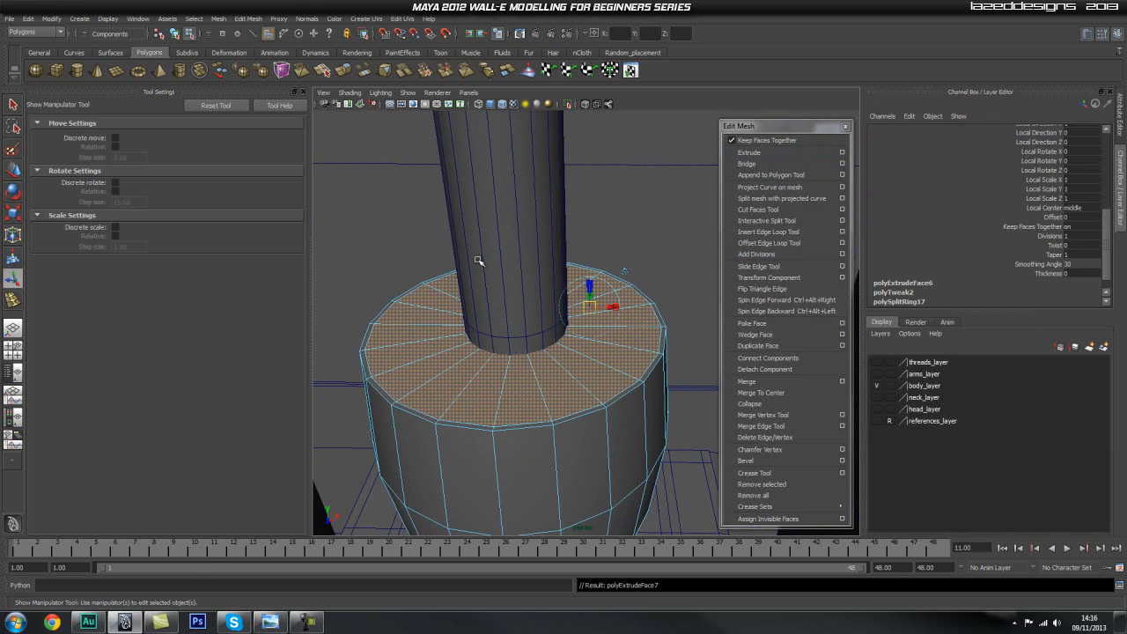
pyautogui.scroll(-5, 537, 229)
pyautogui.keyDown('alt'); pyautogui.moveTo(548, 227); pyautogui.dragTo(567, 133); pyautogui.keyUp('alt')
pyautogui.press('w')
pyautogui.keyDown('alt'); pyautogui.moveTo(563, 141); pyautogui.dragTo(425, 219, button='right'); pyautogui.keyUp('alt')
pyautogui.keyDown('alt'); pyautogui.moveTo(571, 186); pyautogui.dragTo(569, 310, button='middle'); pyautogui.keyUp('alt')
pyautogui.moveTo(567, 372); pyautogui.dragTo(599, 268)
pyautogui.press('space')
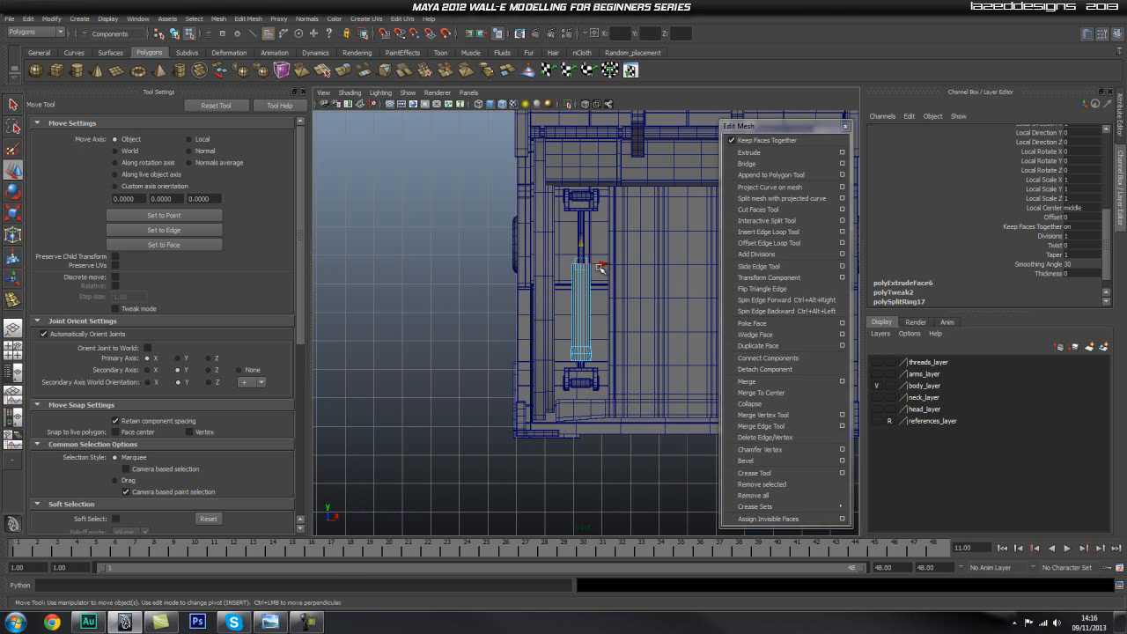
pyautogui.scroll(5, 603, 264)
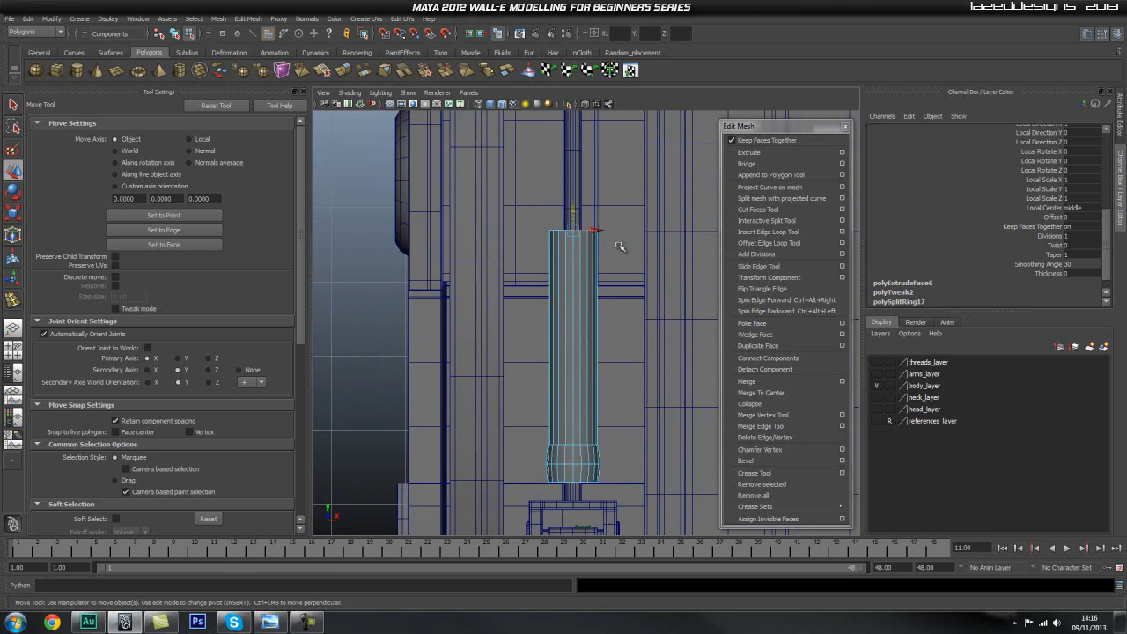
pyautogui.scroll(-2, 607, 251)
pyautogui.moveTo(555, 238); pyautogui.dragTo(577, 270)
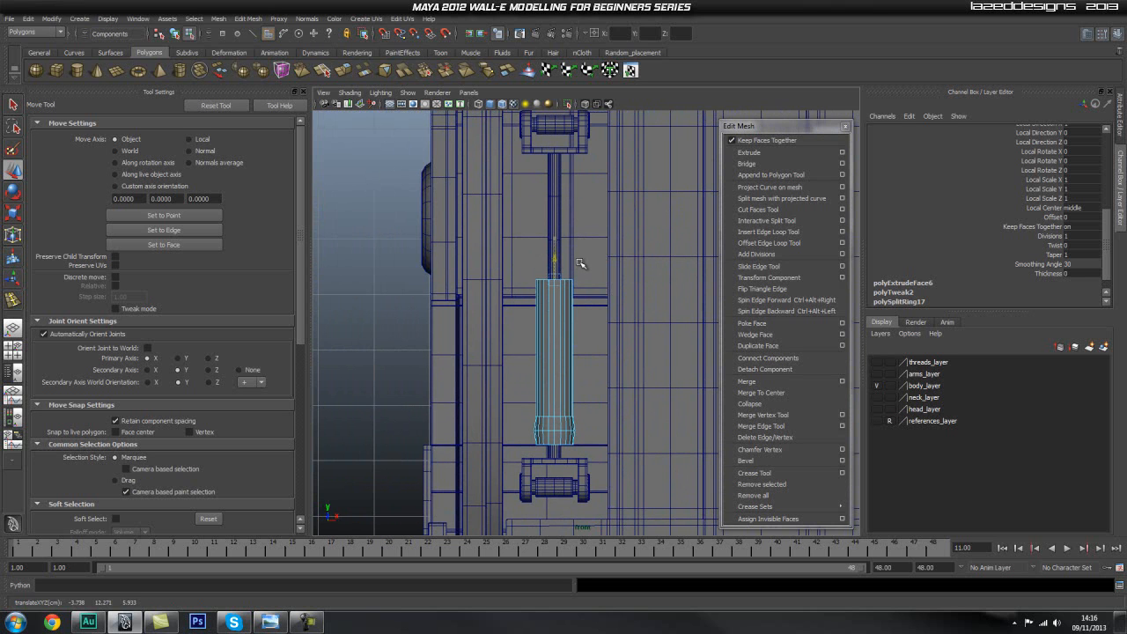
# Extrude the shaft's top faces in place and offset them slightly outward for a wider rim.
pyautogui.press('space')
pyautogui.moveTo(560, 293); pyautogui.dragTo(600, 253)
pyautogui.keyDown('alt'); pyautogui.moveTo(413, 269); pyautogui.dragTo(594, 289, button='right'); pyautogui.keyUp('alt')
pyautogui.click(765, 155)
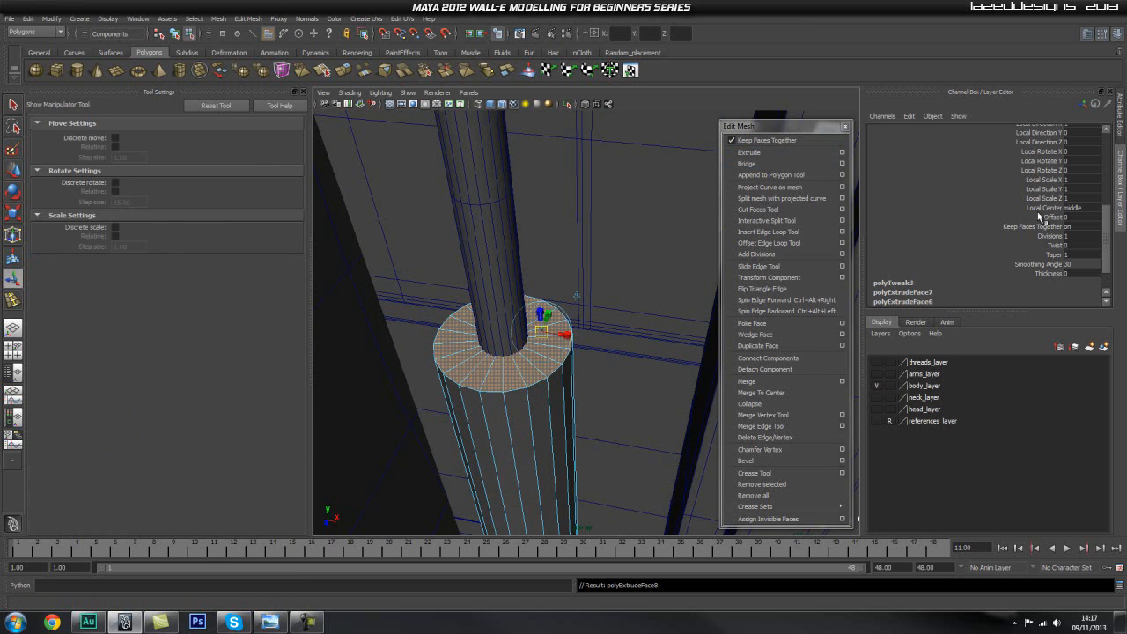
pyautogui.click(1056, 180)
pyautogui.moveTo(678, 222); pyautogui.dragTo(676, 223, button='middle')
pyautogui.keyDown('alt'); pyautogui.moveTo(676, 224); pyautogui.dragTo(718, 243); pyautogui.keyUp('alt')
# Extrude the widened top faces upward along the rod to form a wider upper section of the cylinder.
pyautogui.click(766, 152)
pyautogui.press('w')
pyautogui.moveTo(535, 425); pyautogui.dragTo(549, 307)
pyautogui.press('space')
pyautogui.click(557, 310)
pyautogui.scroll(6, 574, 317)
pyautogui.moveTo(566, 286)
pyautogui.keyDown('alt'); pyautogui.mouseDown(button='middle')
pyautogui.moveTo(588, 276)
pyautogui.moveTo(566, 282)
pyautogui.mouseUp(button='middle'); pyautogui.keyUp('alt')
pyautogui.scroll(-2, 604, 229)
pyautogui.keyDown('alt'); pyautogui.moveTo(603, 229); pyautogui.dragTo(601, 244, button='middle'); pyautogui.keyUp('alt')
pyautogui.click(533, 238)
pyautogui.keyDown('alt'); pyautogui.moveTo(588, 417); pyautogui.dragTo(582, 331, button='middle'); pyautogui.keyUp('alt')
pyautogui.keyDown('alt'); pyautogui.moveTo(575, 374); pyautogui.dragTo(579, 344, button='middle'); pyautogui.keyUp('alt')
# Raise the vertex ring where the bulged lower section meets the shaft to about Y 9.88.
pyautogui.press('q')
pyautogui.moveTo(535, 350); pyautogui.dragTo(447, 348, button='right')
pyautogui.scroll(1, 539, 343)
pyautogui.keyDown('alt'); pyautogui.moveTo(539, 343); pyautogui.dragTo(532, 370, button='middle'); pyautogui.keyUp('alt')
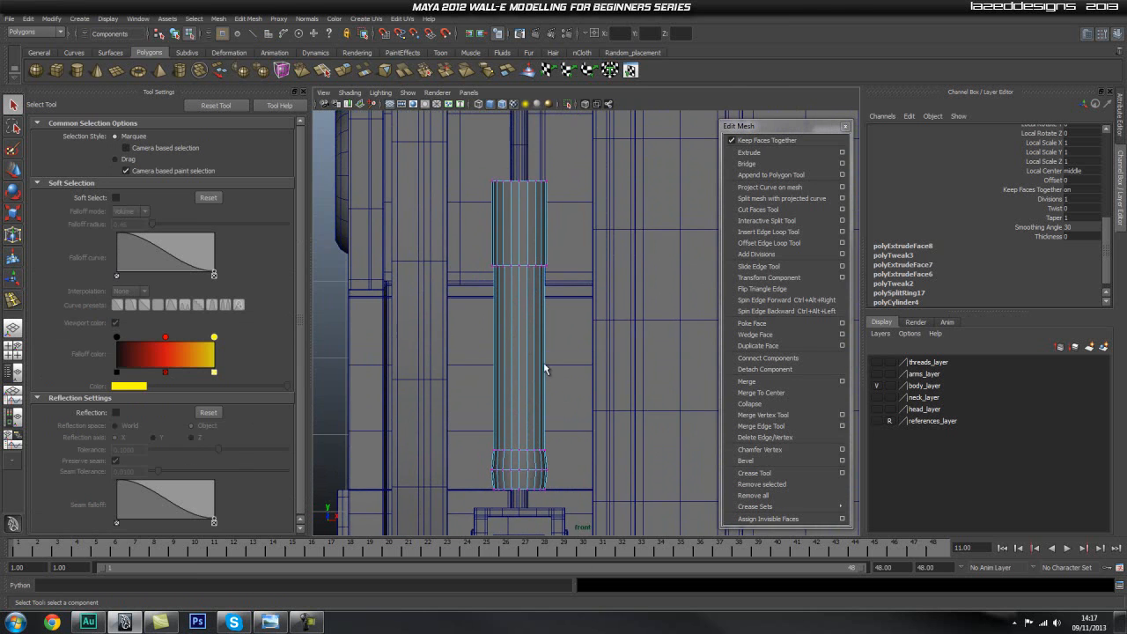
pyautogui.scroll(-2, 532, 368)
pyautogui.moveTo(495, 408); pyautogui.dragTo(577, 434)
pyautogui.scroll(4, 546, 423)
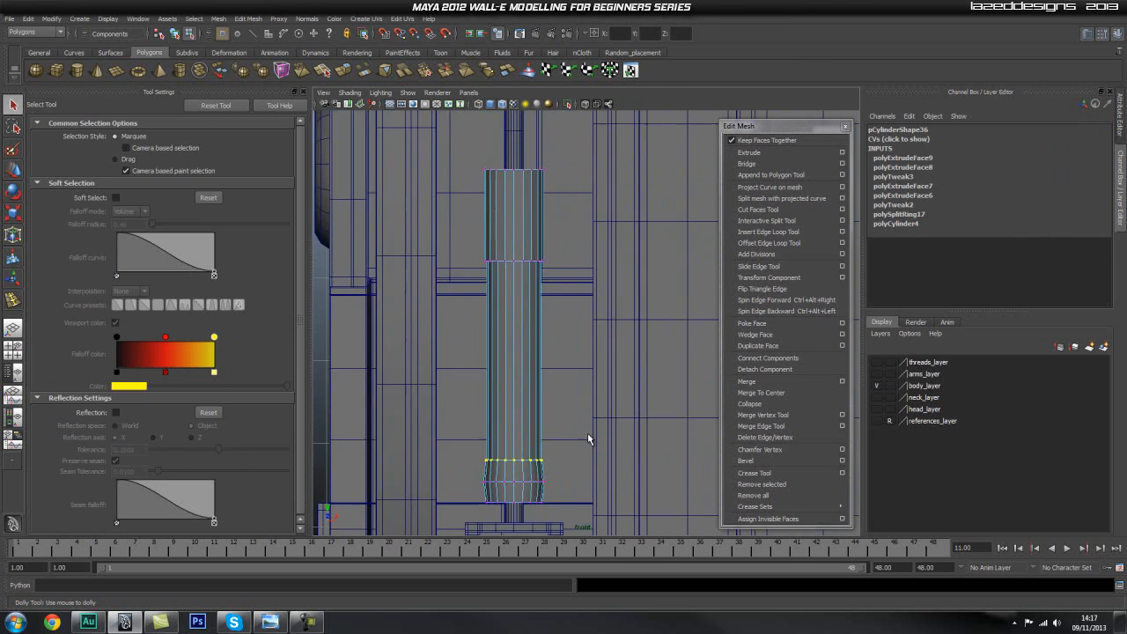
pyautogui.press('w')
pyautogui.moveTo(512, 408); pyautogui.dragTo(513, 400)
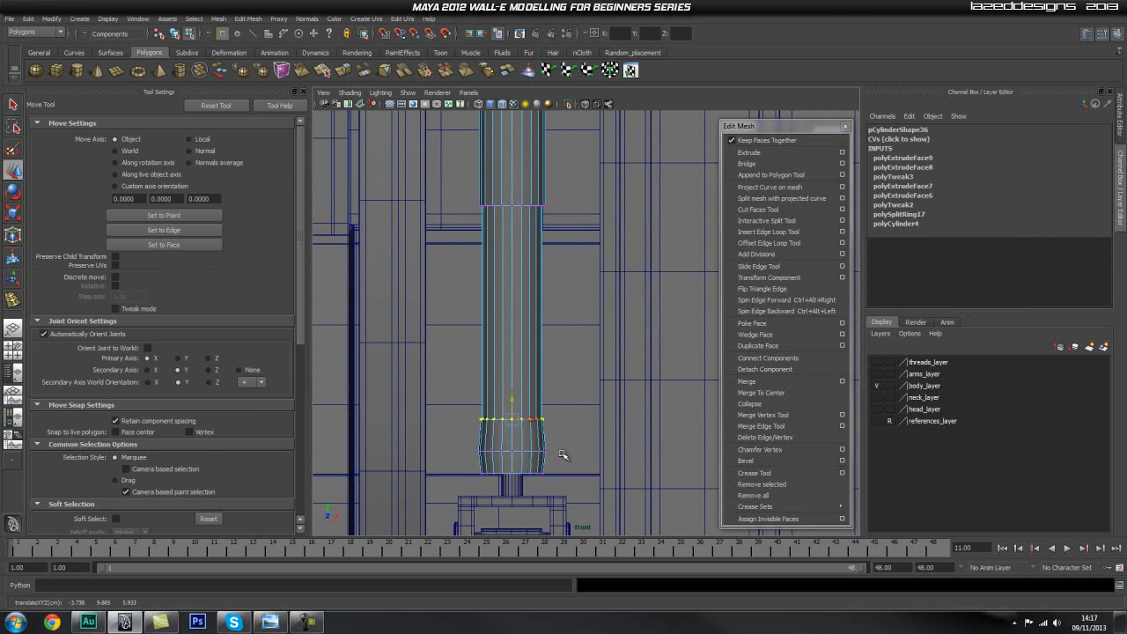
# Centre the lower section's middle vertex ring, widened by 1.037 in X and Z, and hide the tool settings.
pyautogui.moveTo(513, 429); pyautogui.dragTo(513, 426)
pyautogui.press('r')
pyautogui.click(517, 447)
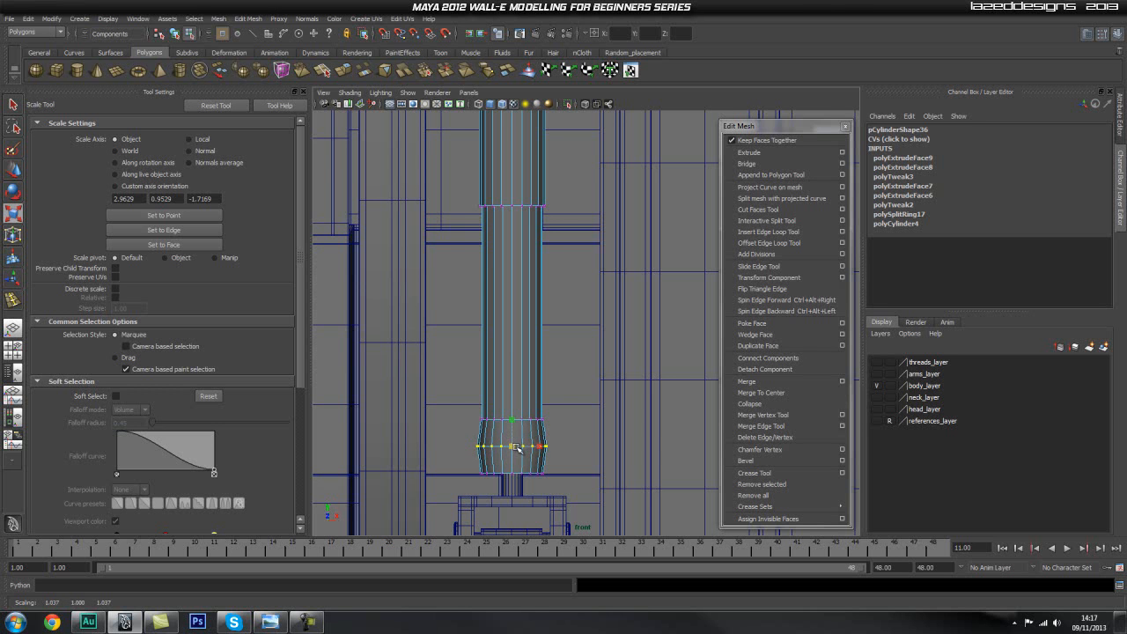
pyautogui.click(303, 92)
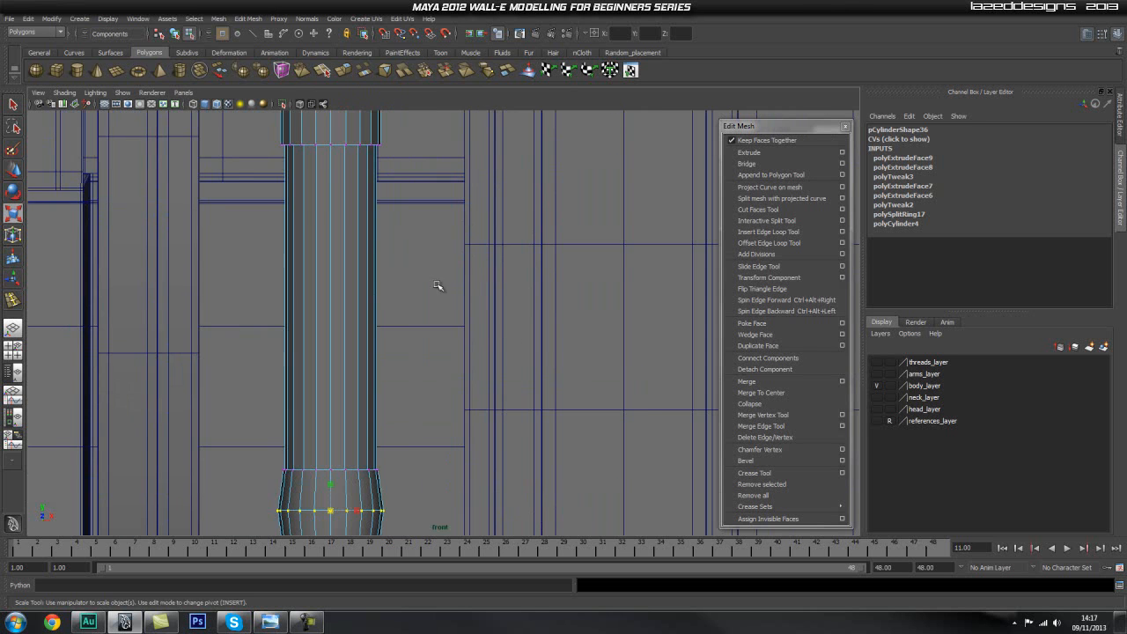
# Select the full ring of faces on top of the piston's upper cylinder, around the rod.
pyautogui.keyDown('alt'); pyautogui.moveTo(368, 279); pyautogui.dragTo(426, 303, button='middle'); pyautogui.keyUp('alt')
pyautogui.press('space')
pyautogui.moveTo(418, 304); pyautogui.dragTo(418, 283)
pyautogui.keyDown('alt'); pyautogui.moveTo(508, 332); pyautogui.dragTo(396, 327); pyautogui.keyUp('alt')
pyautogui.keyDown('alt'); pyautogui.moveTo(396, 328); pyautogui.dragTo(451, 167, button='middle'); pyautogui.keyUp('alt')
pyautogui.keyDown('alt'); pyautogui.moveTo(404, 238); pyautogui.dragTo(238, 281, button='right'); pyautogui.keyUp('alt')
pyautogui.keyDown('alt'); pyautogui.moveTo(426, 282); pyautogui.dragTo(449, 267, button='middle'); pyautogui.keyUp('alt')
pyautogui.keyDown('alt'); pyautogui.moveTo(448, 267); pyautogui.dragTo(485, 211); pyautogui.keyUp('alt')
pyautogui.keyDown('alt'); pyautogui.moveTo(485, 212); pyautogui.dragTo(478, 304, button='middle'); pyautogui.keyUp('alt')
pyautogui.keyDown('alt'); pyautogui.moveTo(478, 305); pyautogui.dragTo(526, 347); pyautogui.keyUp('alt')
pyautogui.keyDown('alt'); pyautogui.moveTo(526, 346); pyautogui.dragTo(604, 354, button='right'); pyautogui.keyUp('alt')
pyautogui.keyDown('alt'); pyautogui.moveTo(469, 311); pyautogui.dragTo(458, 345, button='middle'); pyautogui.keyUp('alt')
pyautogui.keyDown('alt'); pyautogui.moveTo(458, 344); pyautogui.dragTo(518, 306, button='right'); pyautogui.keyUp('alt')
pyautogui.keyDown('alt'); pyautogui.moveTo(499, 286); pyautogui.dragTo(466, 349, button='middle'); pyautogui.keyUp('alt')
pyautogui.press('q')
pyautogui.moveTo(466, 350)
pyautogui.mouseDown(button='right')
pyautogui.moveTo(463, 370)
pyautogui.moveTo(456, 363)
pyautogui.mouseUp(button='right')
pyautogui.click(452, 357)
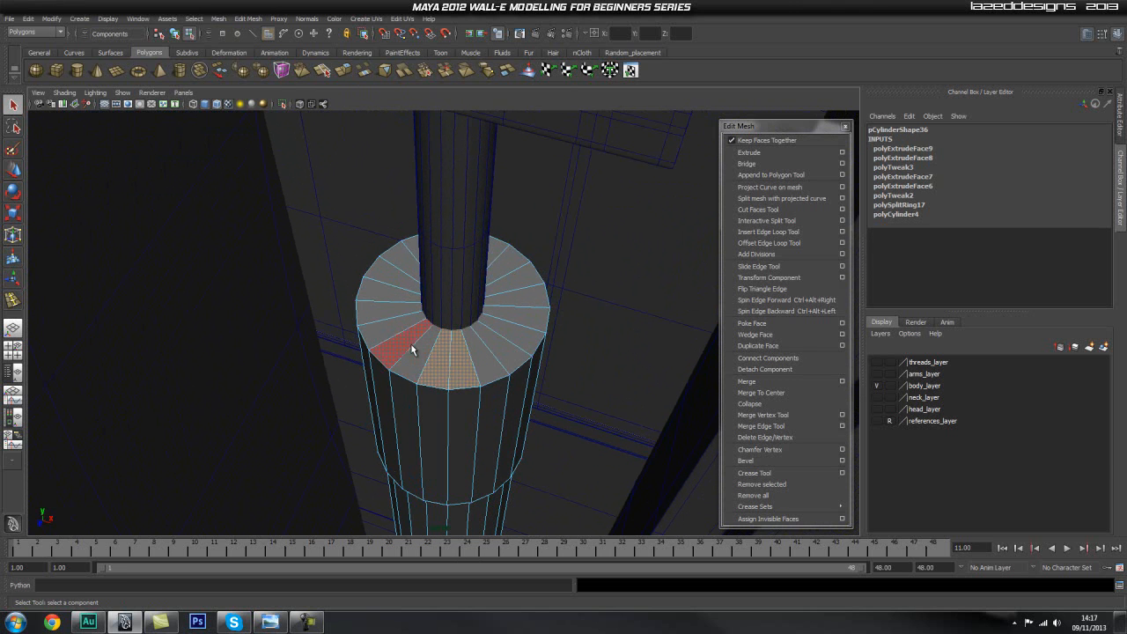
pyautogui.keyDown('shift'); pyautogui.click(398, 307); pyautogui.keyUp('shift')
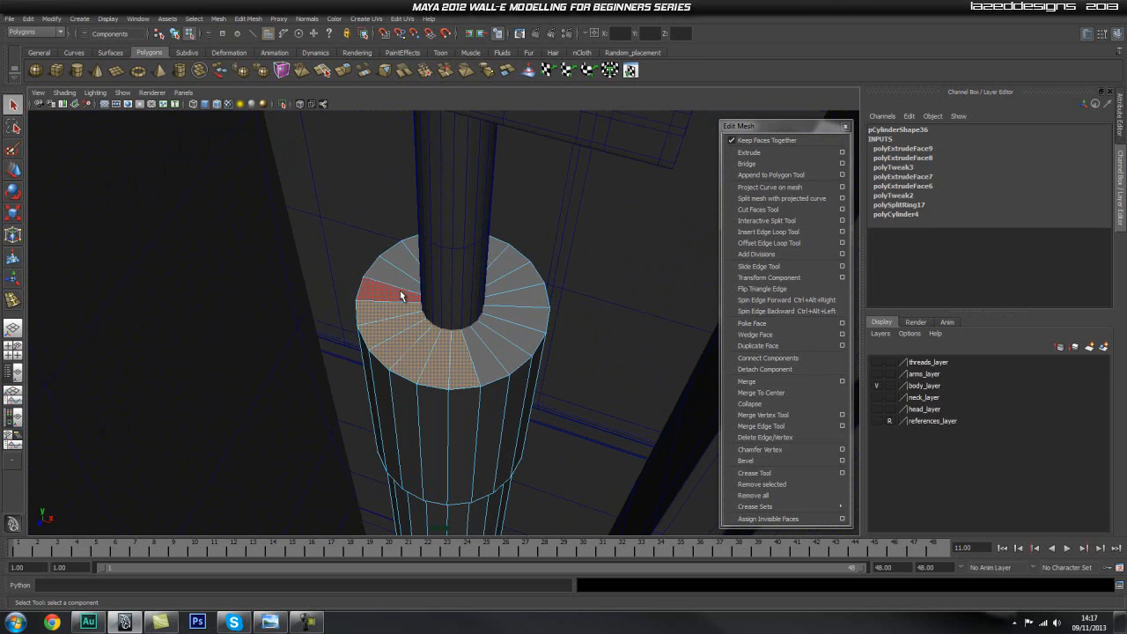
pyautogui.keyDown('shift'); pyautogui.click(403, 291); pyautogui.keyUp('shift')
pyautogui.keyDown('shift'); pyautogui.click(489, 368); pyautogui.keyUp('shift')
pyautogui.keyDown('shift'); pyautogui.click(512, 352); pyautogui.keyUp('shift')
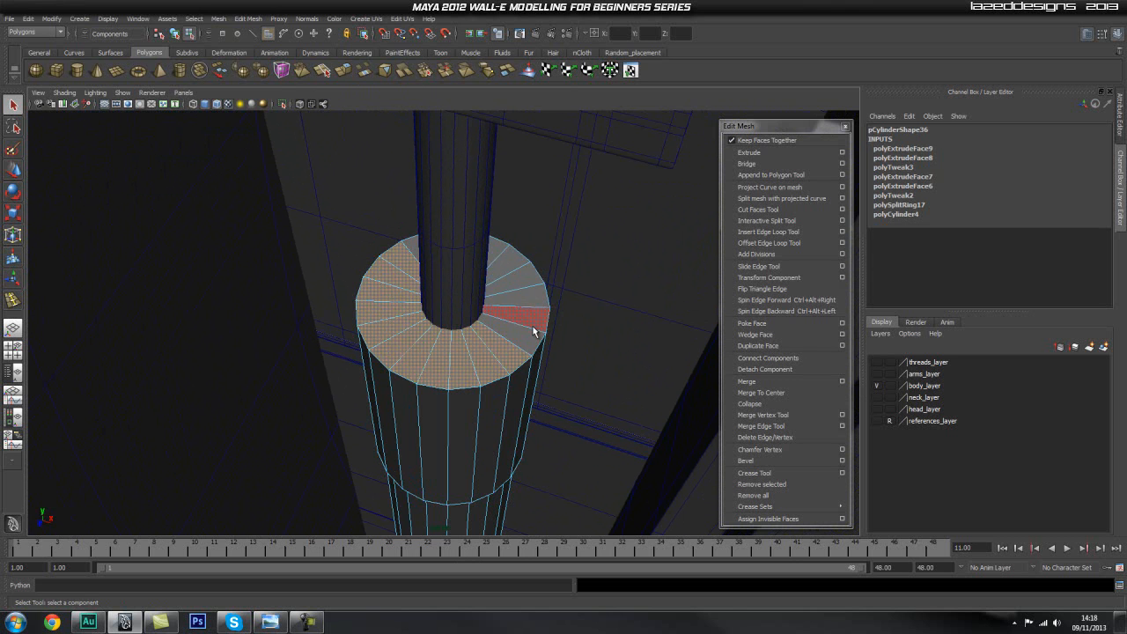
pyautogui.keyDown('shift'); pyautogui.click(533, 306); pyautogui.keyUp('shift')
pyautogui.keyDown('shift'); pyautogui.click(516, 283); pyautogui.keyUp('shift')
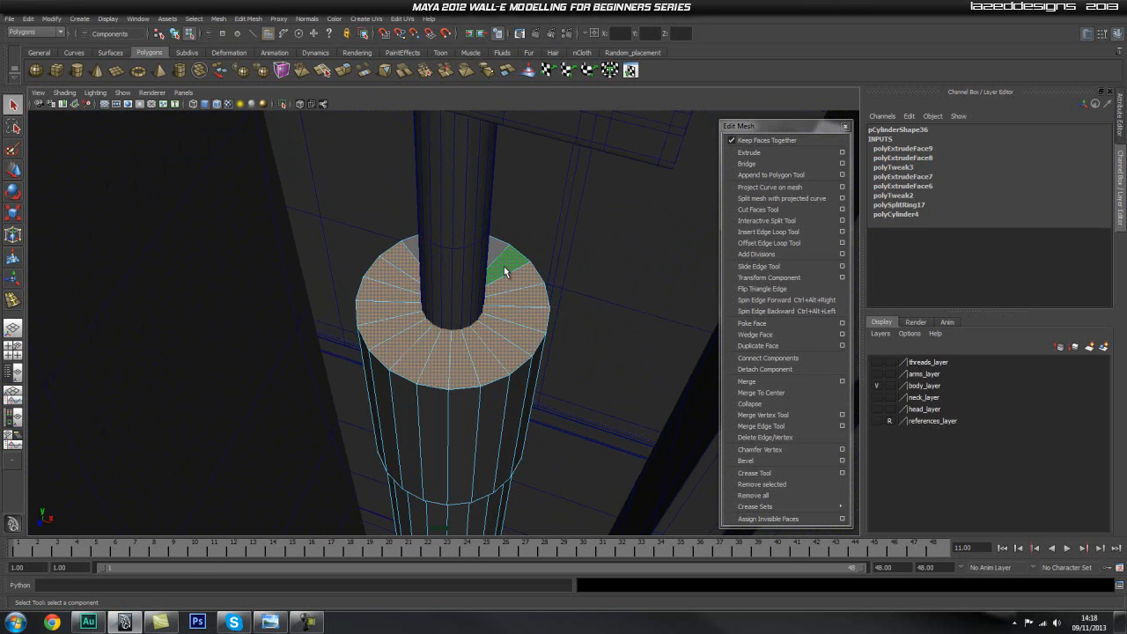
pyautogui.keyDown('shift'); pyautogui.click(502, 265); pyautogui.keyUp('shift')
pyautogui.keyDown('alt'); pyautogui.moveTo(358, 313); pyautogui.dragTo(412, 283); pyautogui.keyUp('alt')
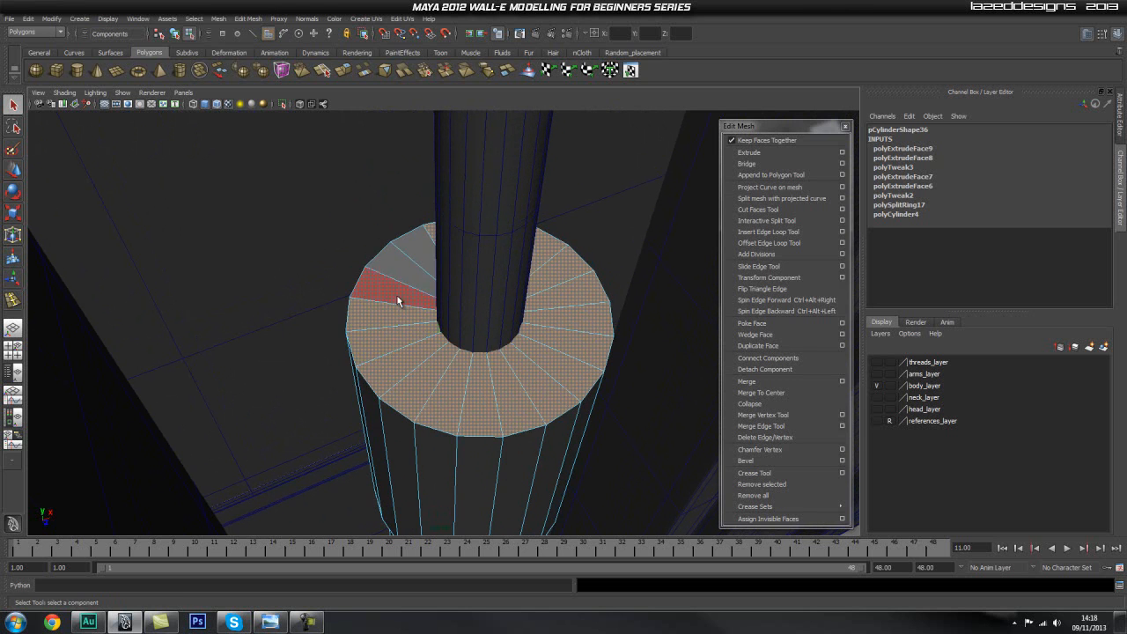
# Extrude the selected top faces in place with an offset of 0.01 to form a thin outer border.
pyautogui.click(750, 153)
pyautogui.scroll(-5, 1056, 256)
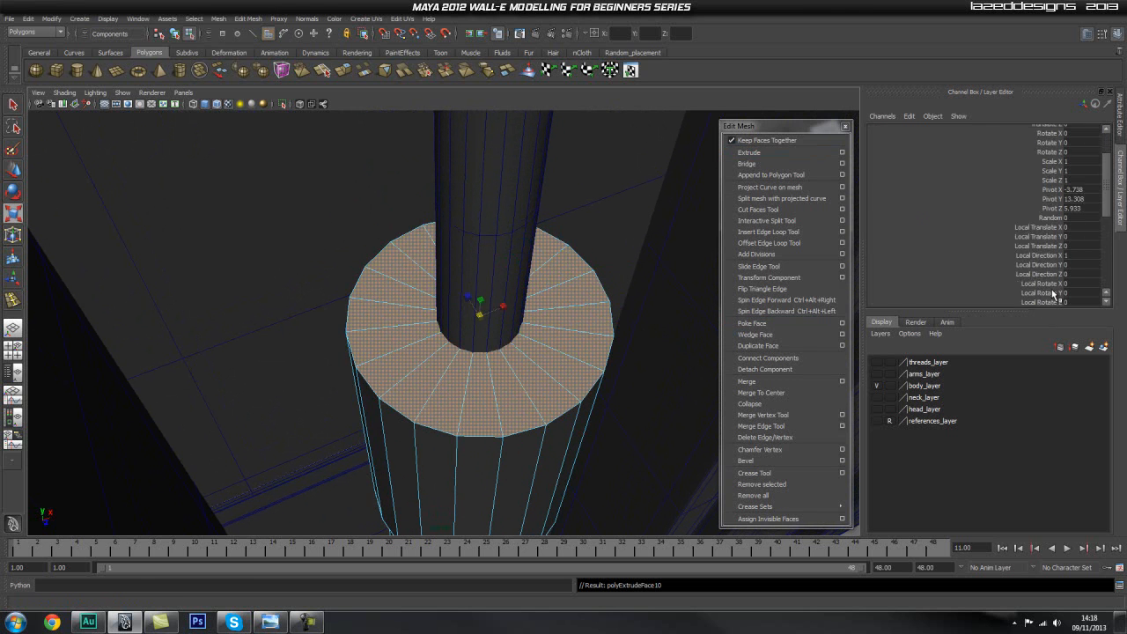
pyautogui.click(1055, 217)
pyautogui.moveTo(660, 232); pyautogui.dragTo(662, 230, button='middle')
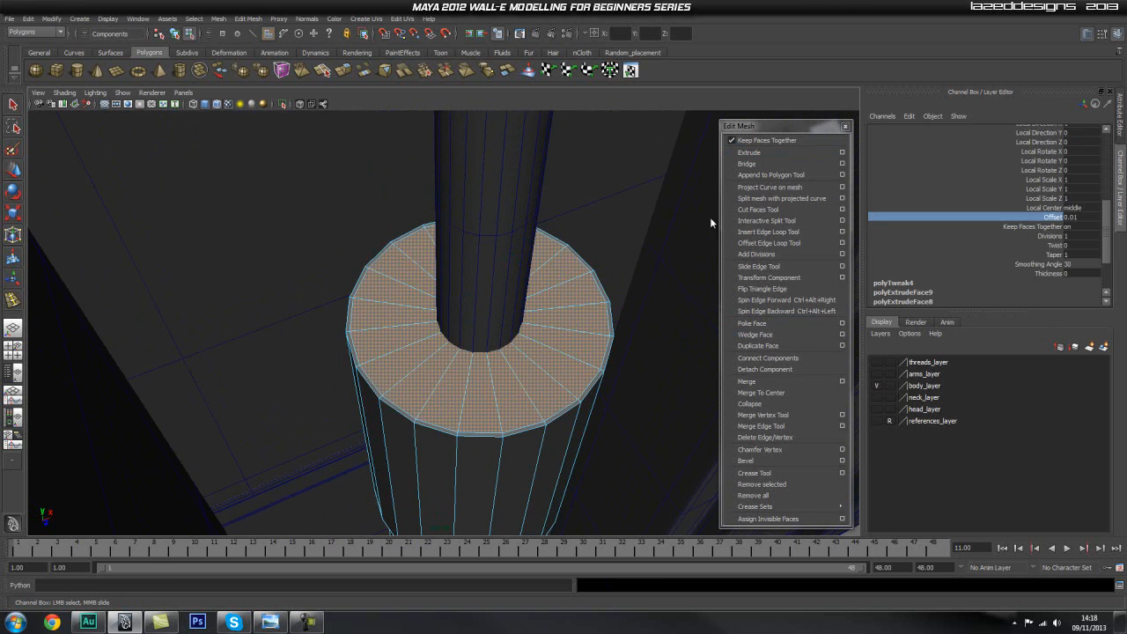
# Extrude the top faces again with an offset of 0.2, shrinking them to a narrow ring around the rod.
pyautogui.click(777, 153)
pyautogui.click(1050, 218)
pyautogui.moveTo(606, 232); pyautogui.dragTo(620, 236, button='middle')
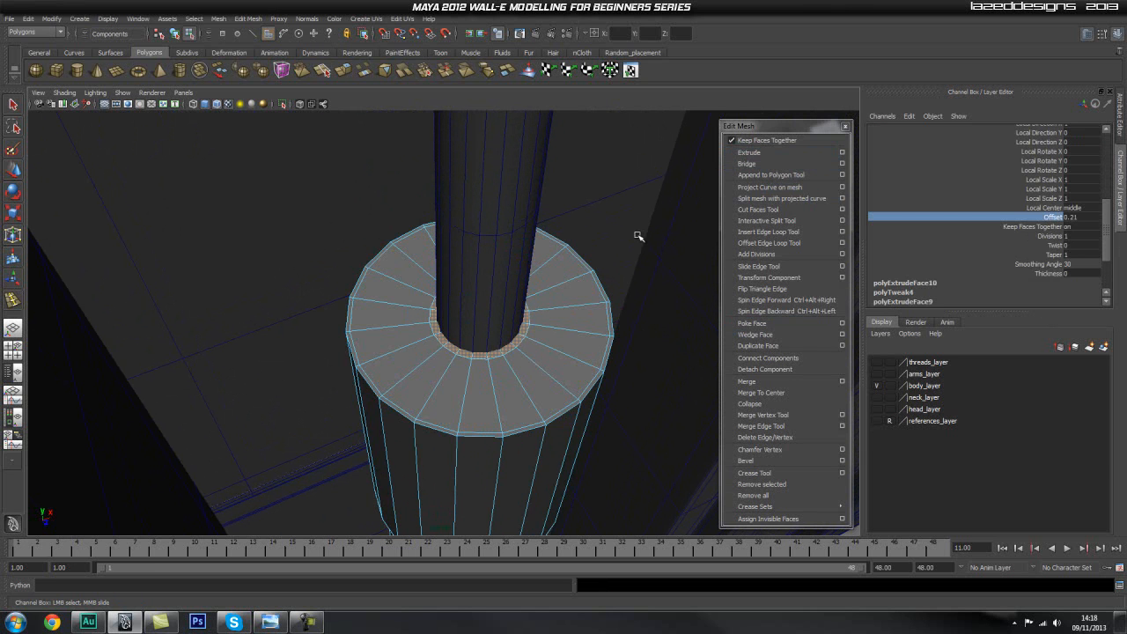
pyautogui.moveTo(635, 233); pyautogui.dragTo(636, 234, button='middle')
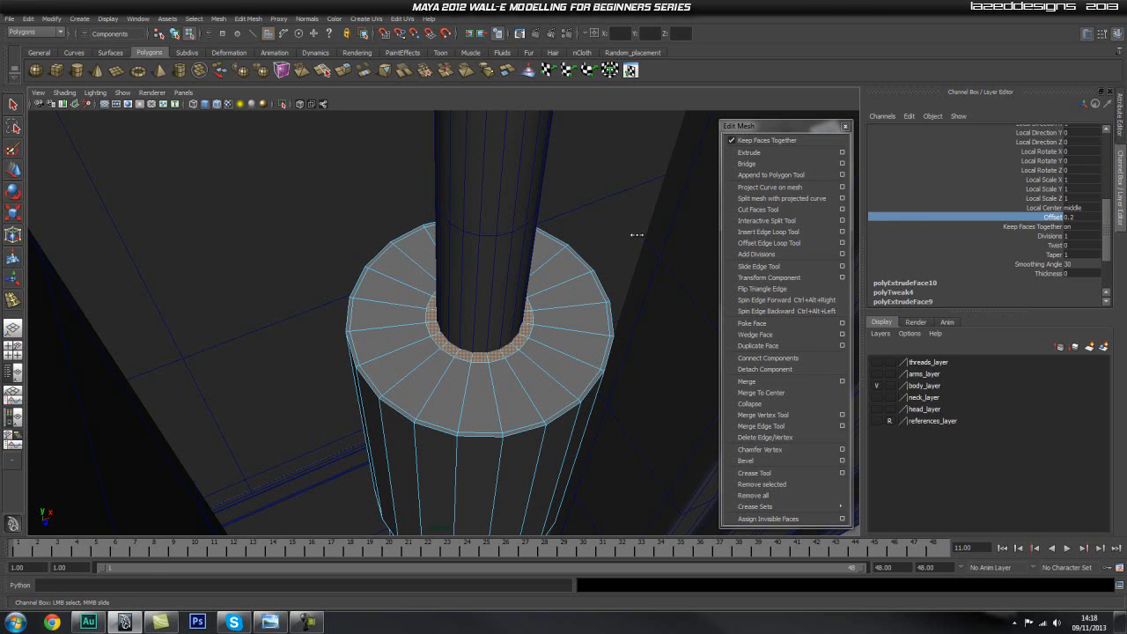
# Extrude the inner faces around the rod once more with an offset of 0.01.
pyautogui.click(771, 153)
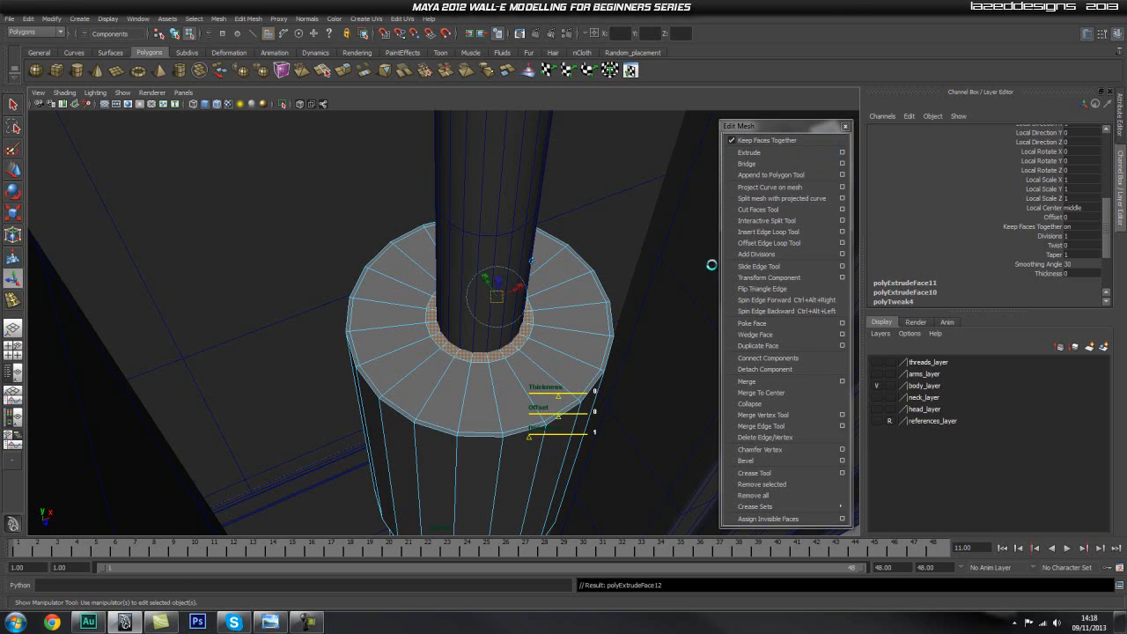
pyautogui.click(1053, 217)
pyautogui.moveTo(631, 237); pyautogui.dragTo(630, 235, button='middle')
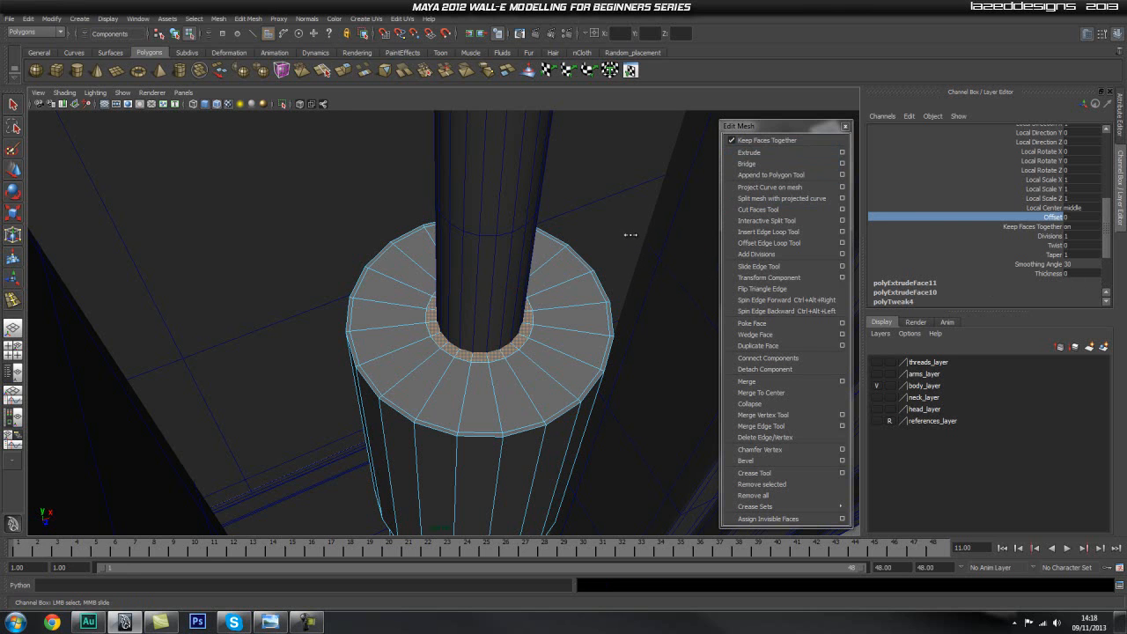
pyautogui.keyDown('alt'); pyautogui.moveTo(497, 338); pyautogui.dragTo(617, 325, button='right'); pyautogui.keyUp('alt')
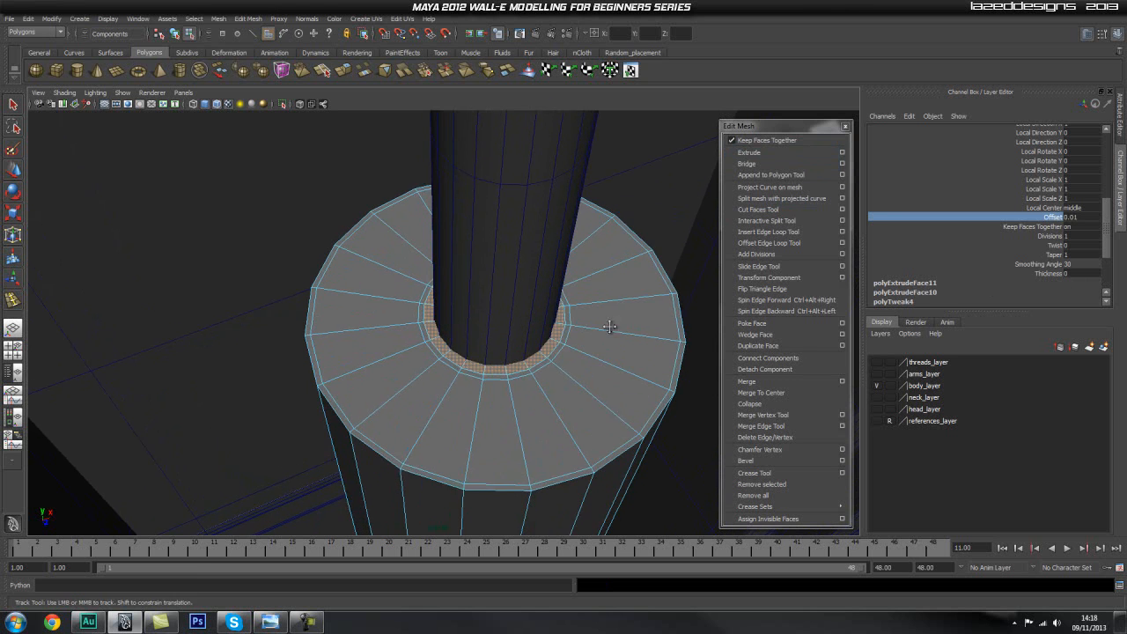
pyautogui.keyDown('alt'); pyautogui.moveTo(616, 325); pyautogui.dragTo(577, 357, button='middle'); pyautogui.keyUp('alt')
# Extrude the inner faces and lower them slightly to about Y 13.296 to start the rod's recess.
pyautogui.click(759, 154)
pyautogui.press('w')
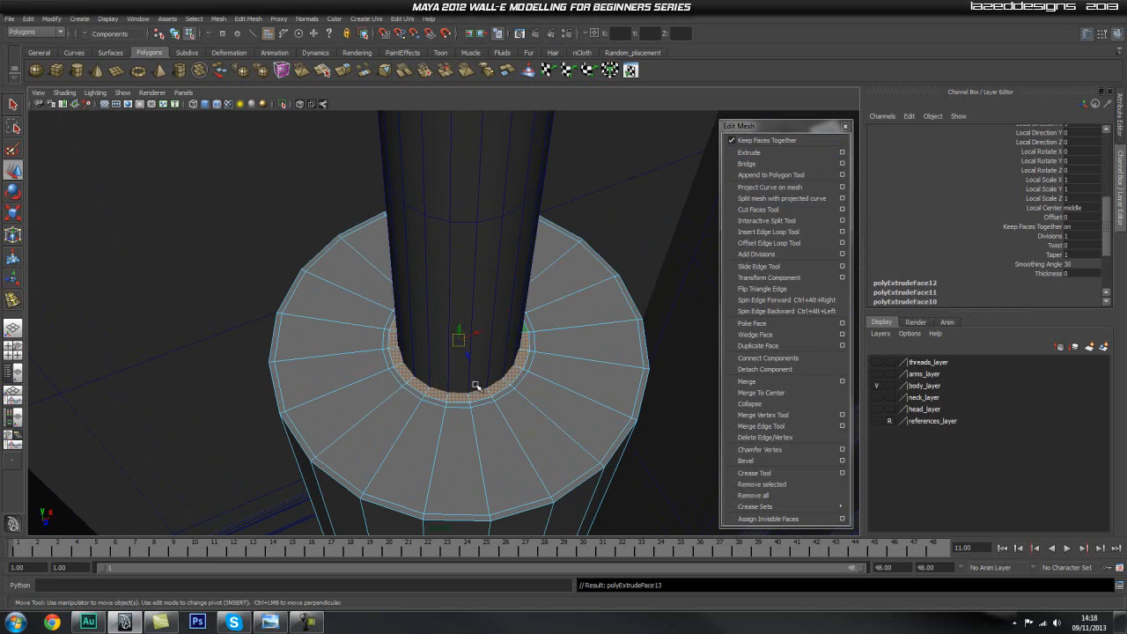
pyautogui.moveTo(459, 333); pyautogui.dragTo(460, 335)
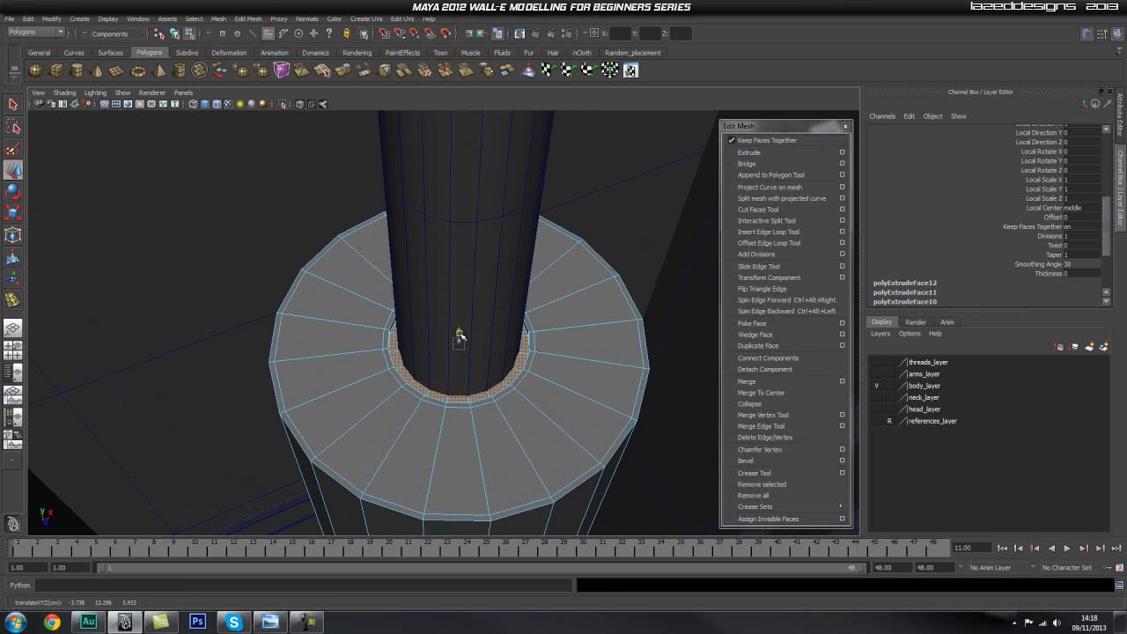
# Turn on X-ray shading, extrude the recess faces again and move them deep down inside the upper cylinder.
pyautogui.click(302, 106)
pyautogui.moveTo(475, 220)
pyautogui.keyDown('alt'); pyautogui.mouseDown()
pyautogui.moveTo(511, 246)
pyautogui.moveTo(493, 241)
pyautogui.mouseUp(); pyautogui.keyUp('alt')
pyautogui.keyDown('alt'); pyautogui.moveTo(348, 277); pyautogui.dragTo(480, 242, button='right'); pyautogui.keyUp('alt')
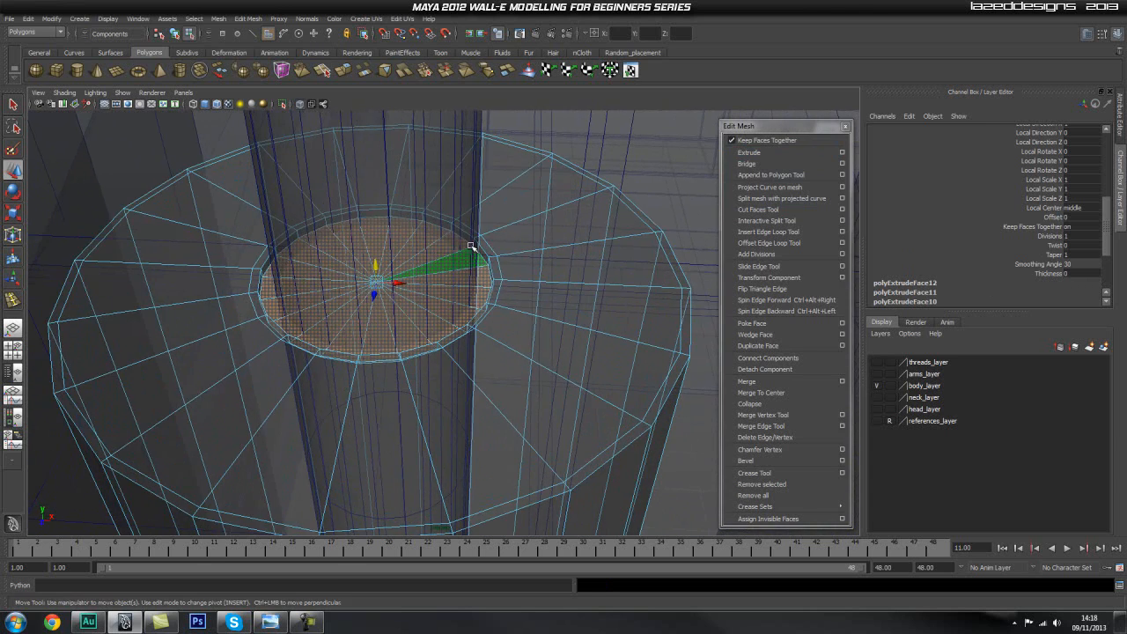
pyautogui.keyDown('alt'); pyautogui.moveTo(472, 247); pyautogui.dragTo(521, 252); pyautogui.keyUp('alt')
pyautogui.click(777, 154)
pyautogui.press('w')
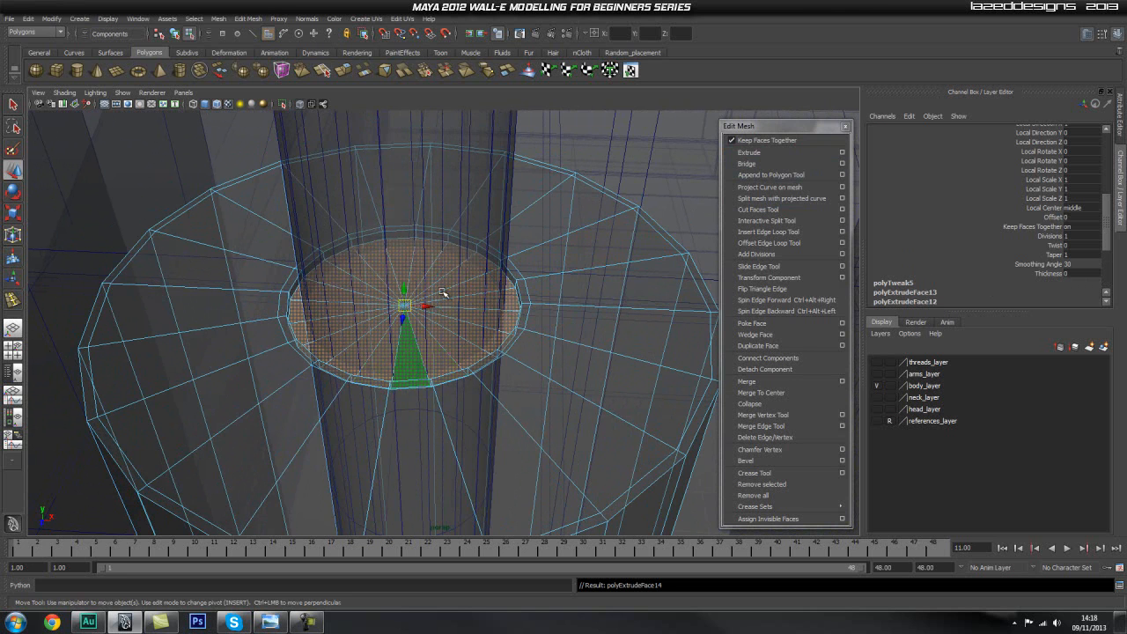
pyautogui.moveTo(402, 290); pyautogui.dragTo(445, 388)
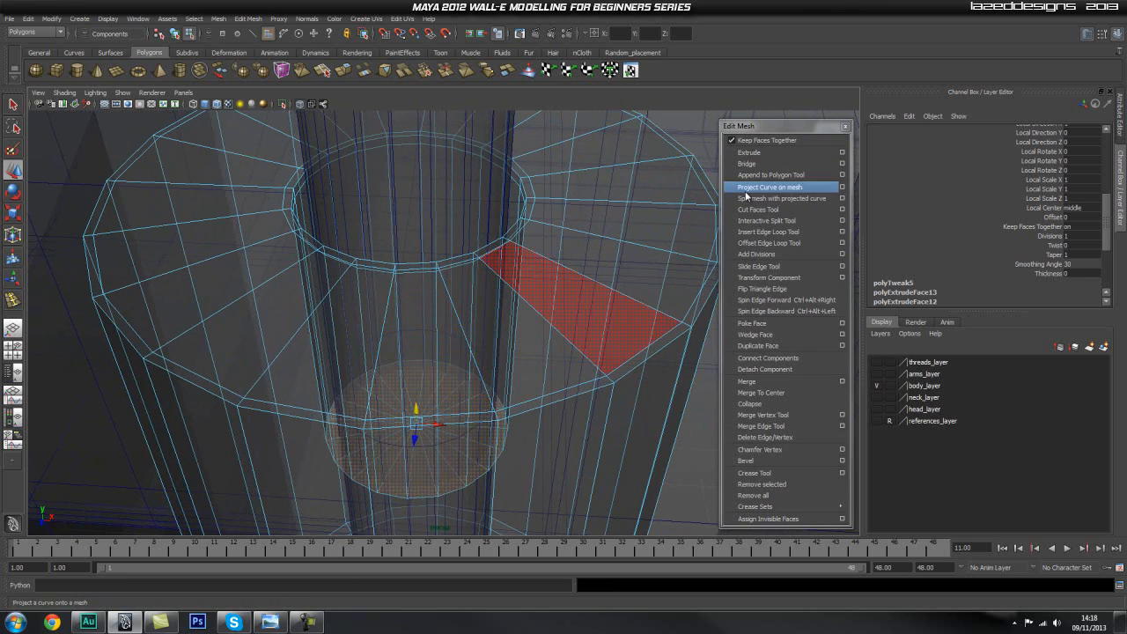
# Extrude the recess's floor faces and lower them slightly to about Y 12.899 for a supporting edge.
pyautogui.click(761, 154)
pyautogui.press('w')
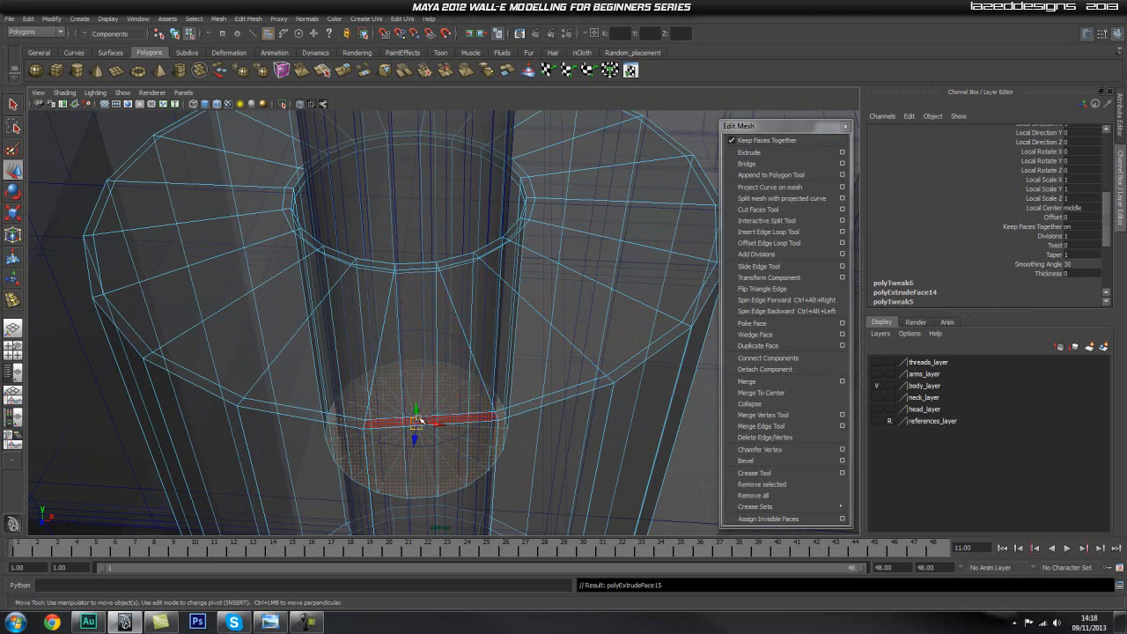
pyautogui.moveTo(416, 412); pyautogui.dragTo(417, 413)
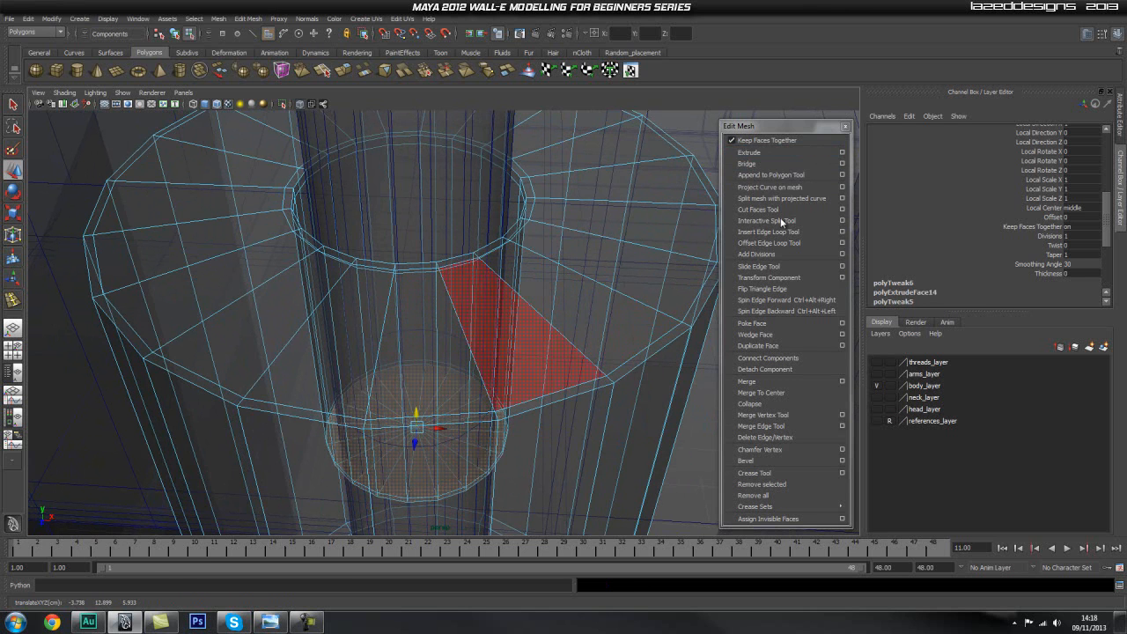
# Extrude the recess's floor faces with a small inward offset, return to object mode and turn off X-ray shading.
pyautogui.click(749, 153)
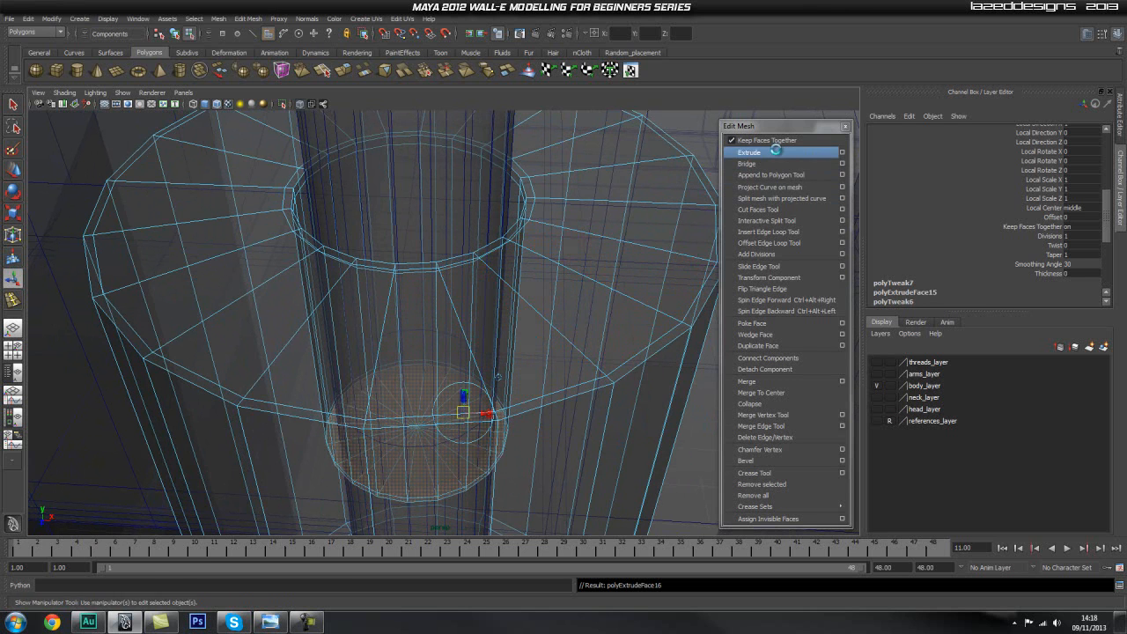
pyautogui.click(1053, 217)
pyautogui.moveTo(666, 270); pyautogui.dragTo(665, 270, button='middle')
pyautogui.keyDown('alt'); pyautogui.moveTo(666, 272); pyautogui.dragTo(548, 310, button='right'); pyautogui.keyUp('alt')
pyautogui.keyDown('alt'); pyautogui.moveTo(545, 317); pyautogui.dragTo(556, 353, button='middle'); pyautogui.keyUp('alt')
pyautogui.press('q')
pyautogui.moveTo(556, 351); pyautogui.dragTo(596, 332, button='right')
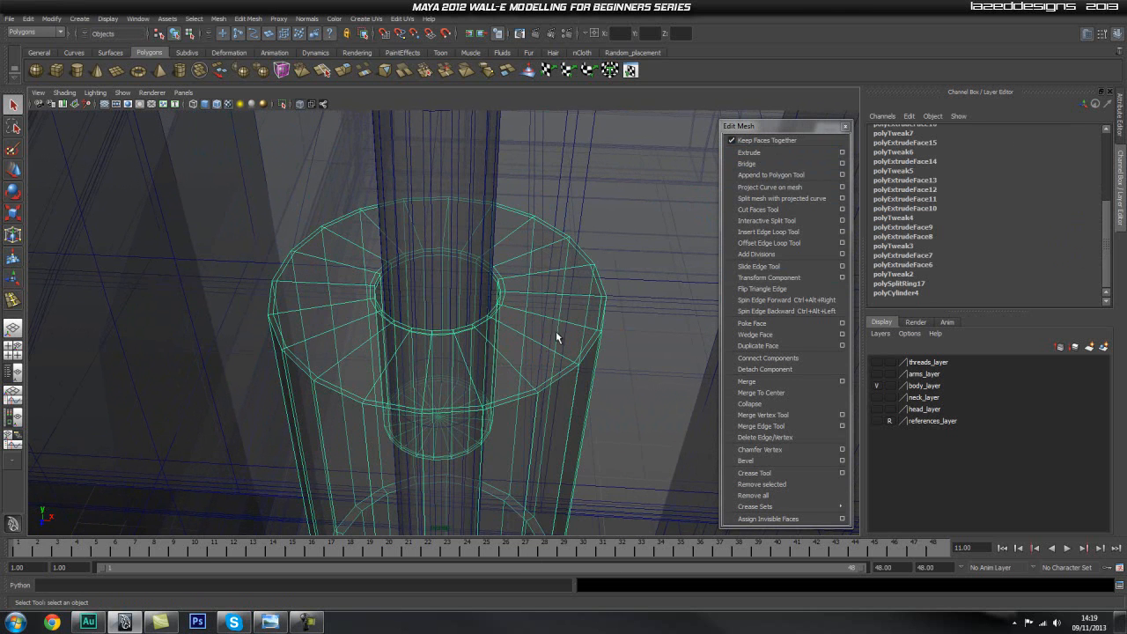
pyautogui.click(300, 105)
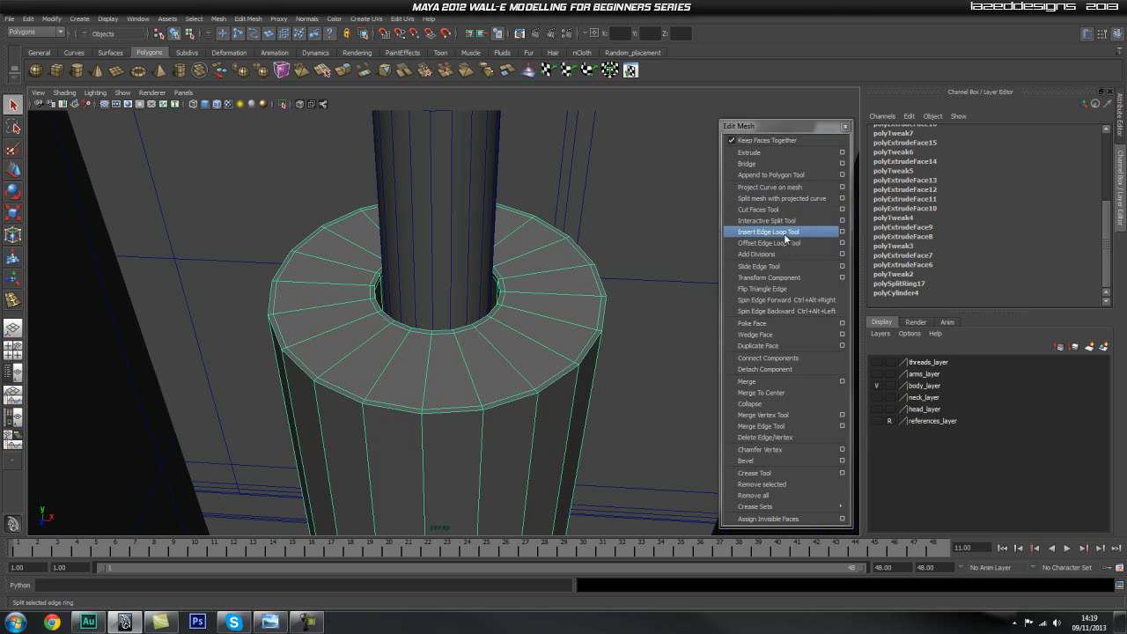
# Insert an edge loop midway across the top face ring and another just below the cylinder's outer top edge.
pyautogui.click(785, 233)
pyautogui.moveTo(531, 314); pyautogui.dragTo(503, 330)
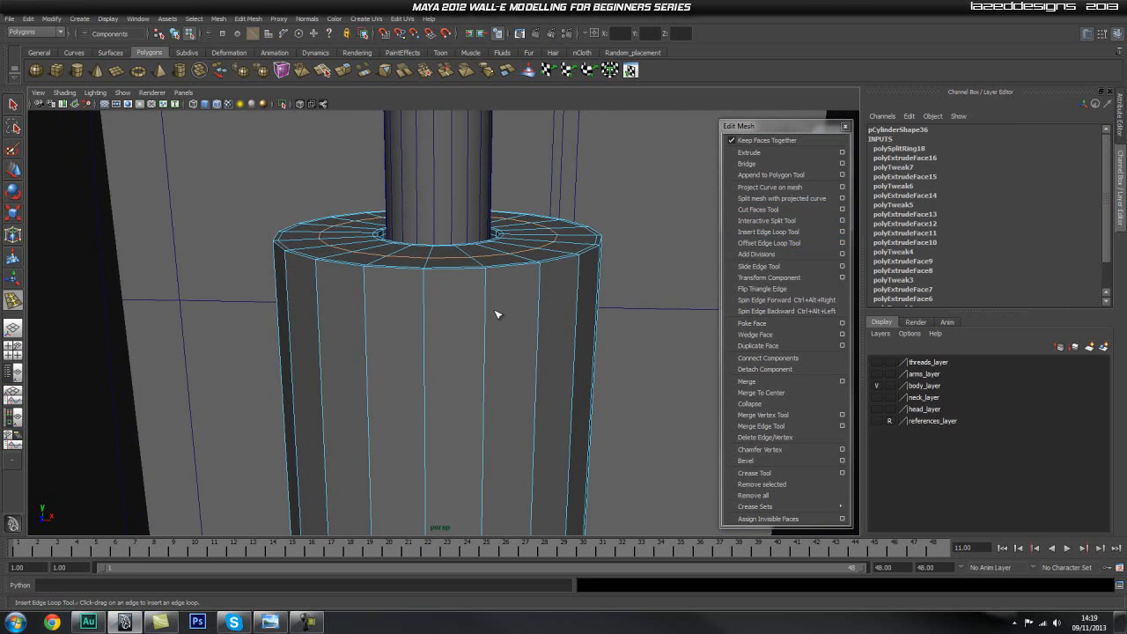
pyautogui.moveTo(488, 276); pyautogui.dragTo(490, 278)
# Insert supporting edge loops around the ledge under the upper section, one just above its outer edge and two across it.
pyautogui.keyDown('alt'); pyautogui.moveTo(541, 322); pyautogui.dragTo(490, 310); pyautogui.keyUp('alt')
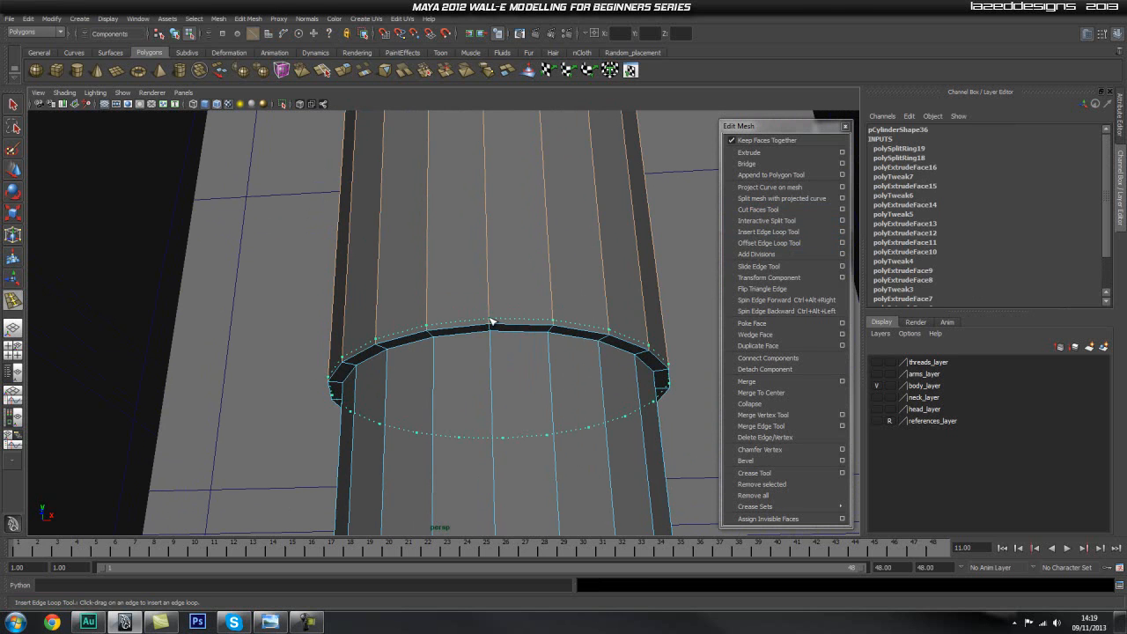
pyautogui.moveTo(491, 322); pyautogui.dragTo(491, 324)
pyautogui.keyDown('alt'); pyautogui.moveTo(458, 338); pyautogui.dragTo(558, 332, button='right'); pyautogui.keyUp('alt')
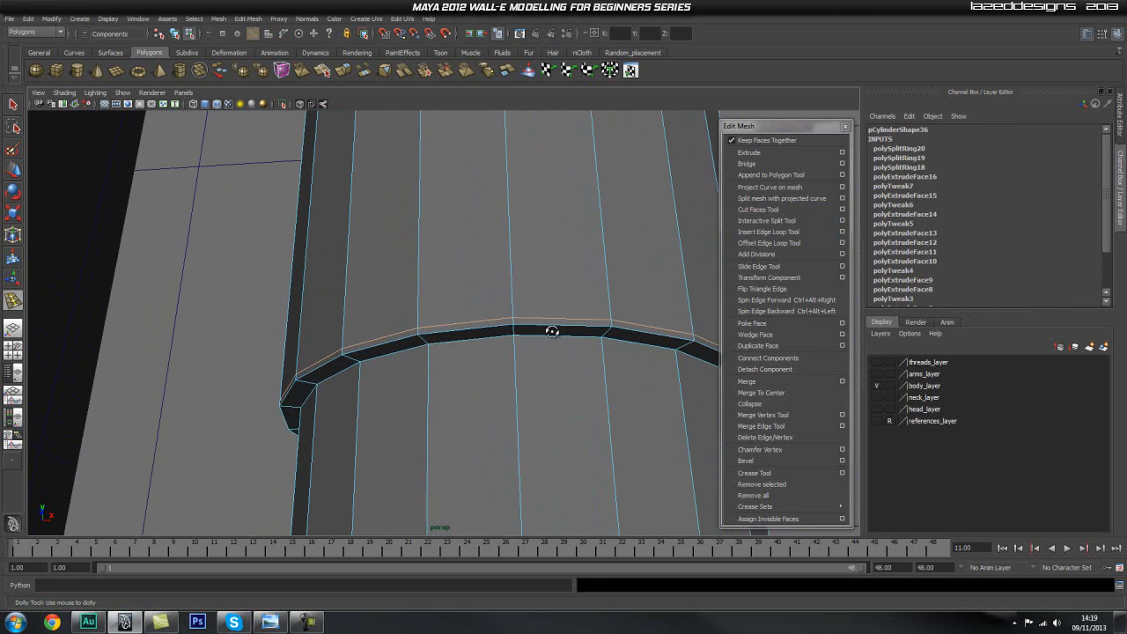
pyautogui.keyDown('alt'); pyautogui.moveTo(558, 332); pyautogui.dragTo(465, 317); pyautogui.keyUp('alt')
pyautogui.keyDown('alt'); pyautogui.moveTo(466, 317); pyautogui.dragTo(508, 249, button='right'); pyautogui.keyUp('alt')
pyautogui.click(499, 249)
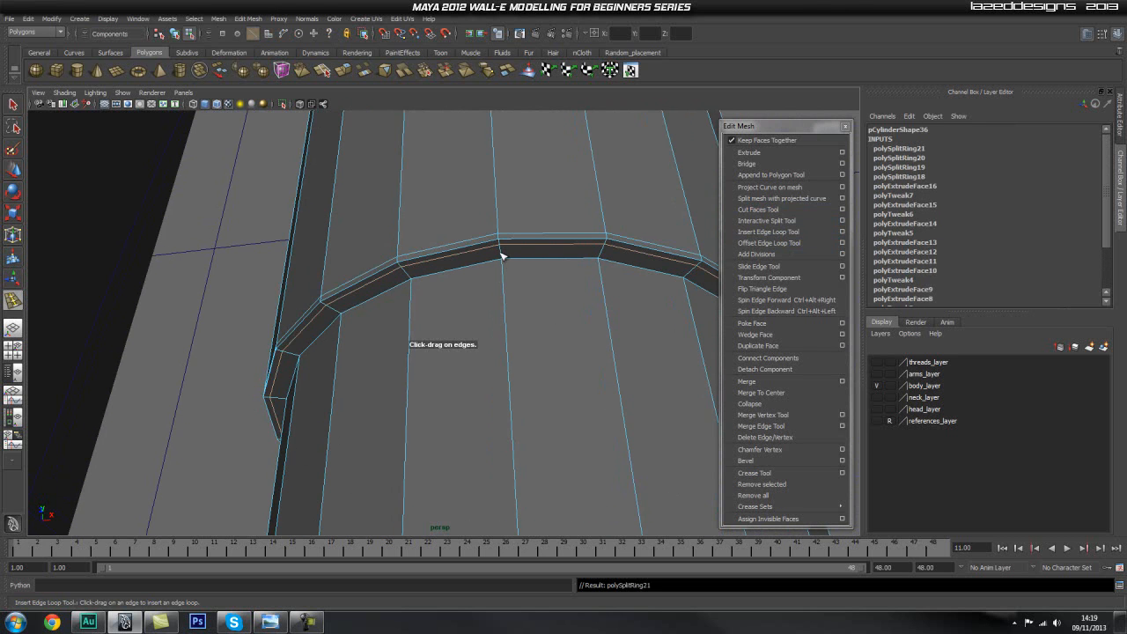
pyautogui.click(504, 256)
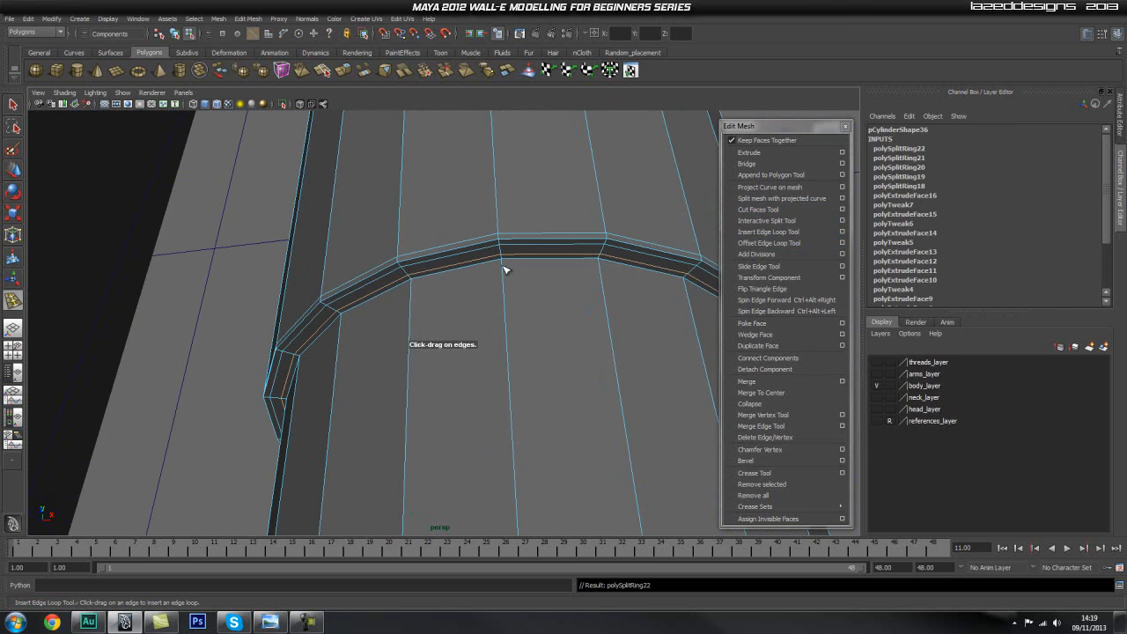
# Insert supporting edge loops around the lower section's top rim: on the shaft just above, across the ledge and just below its outer edge.
pyautogui.scroll(-5, 442, 329)
pyautogui.keyDown('alt'); pyautogui.moveTo(443, 329); pyautogui.dragTo(449, 358); pyautogui.keyUp('alt')
pyautogui.scroll(-4, 450, 358)
pyautogui.keyDown('alt'); pyautogui.moveTo(464, 311); pyautogui.dragTo(504, 141, button='middle'); pyautogui.keyUp('alt')
pyautogui.scroll(5, 586, 347)
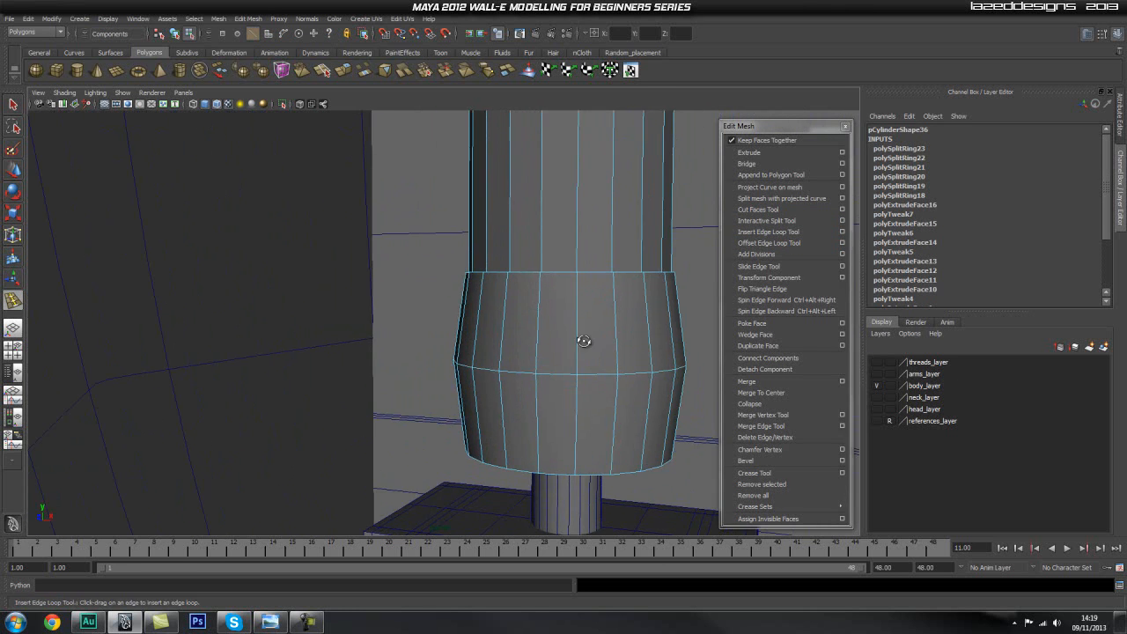
pyautogui.keyDown('alt'); pyautogui.moveTo(587, 347); pyautogui.dragTo(596, 374); pyautogui.keyUp('alt')
pyautogui.keyDown('alt'); pyautogui.moveTo(596, 342); pyautogui.dragTo(472, 388, button='middle'); pyautogui.keyUp('alt')
pyautogui.scroll(1, 472, 388)
pyautogui.keyDown('alt'); pyautogui.moveTo(472, 389); pyautogui.dragTo(772, 415, button='right'); pyautogui.keyUp('alt')
pyautogui.keyDown('alt'); pyautogui.moveTo(678, 369); pyautogui.dragTo(584, 383, button='middle'); pyautogui.keyUp('alt')
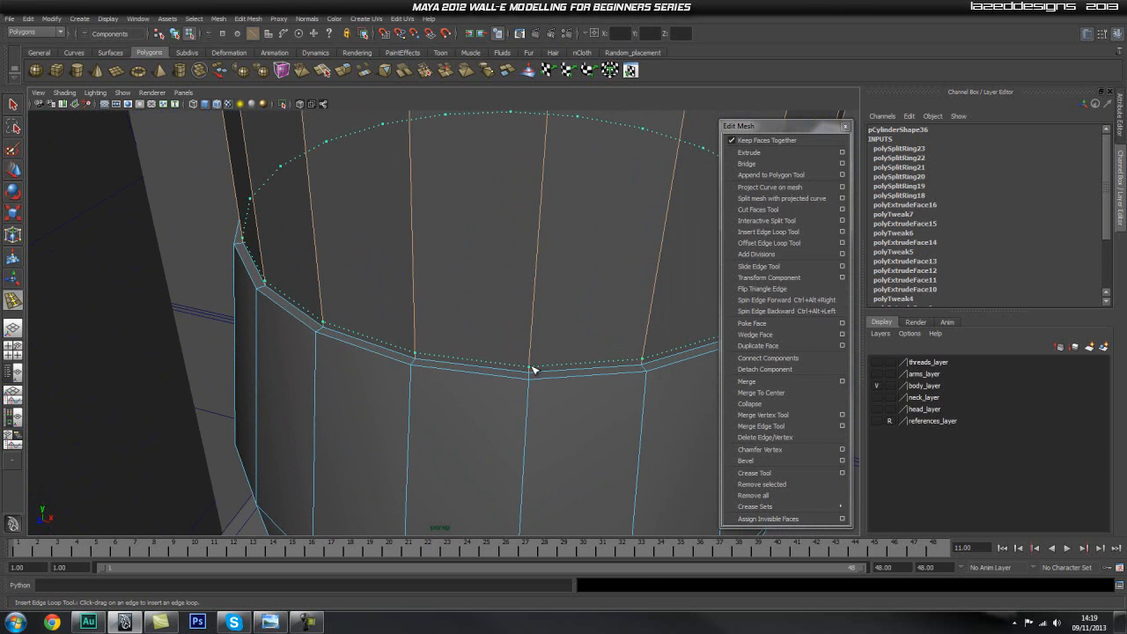
pyautogui.moveTo(533, 371); pyautogui.dragTo(534, 371)
pyautogui.keyDown('alt'); pyautogui.moveTo(460, 420); pyautogui.dragTo(599, 440, button='right'); pyautogui.keyUp('alt')
pyautogui.keyDown('alt'); pyautogui.moveTo(598, 440); pyautogui.dragTo(552, 394, button='middle'); pyautogui.keyUp('alt')
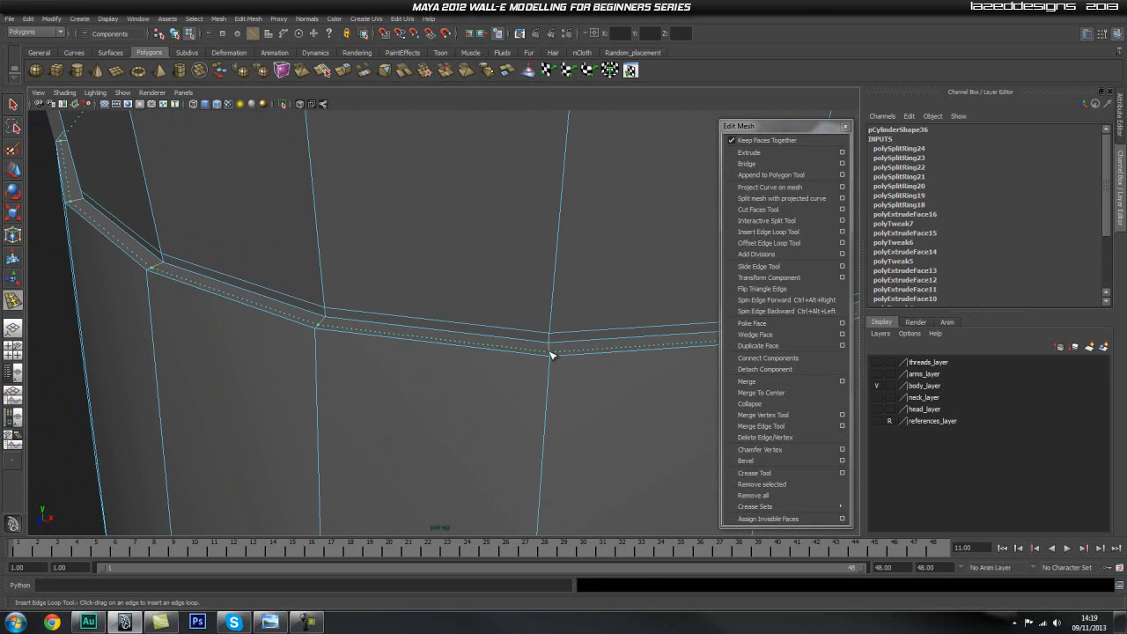
pyautogui.moveTo(548, 346); pyautogui.dragTo(550, 347)
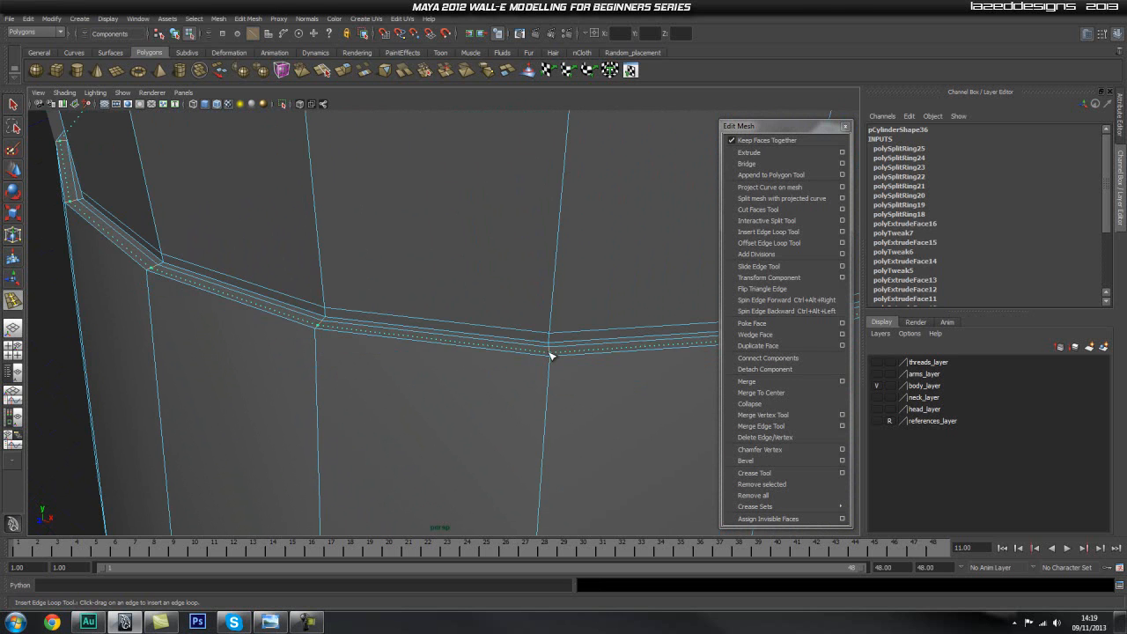
pyautogui.click(550, 355)
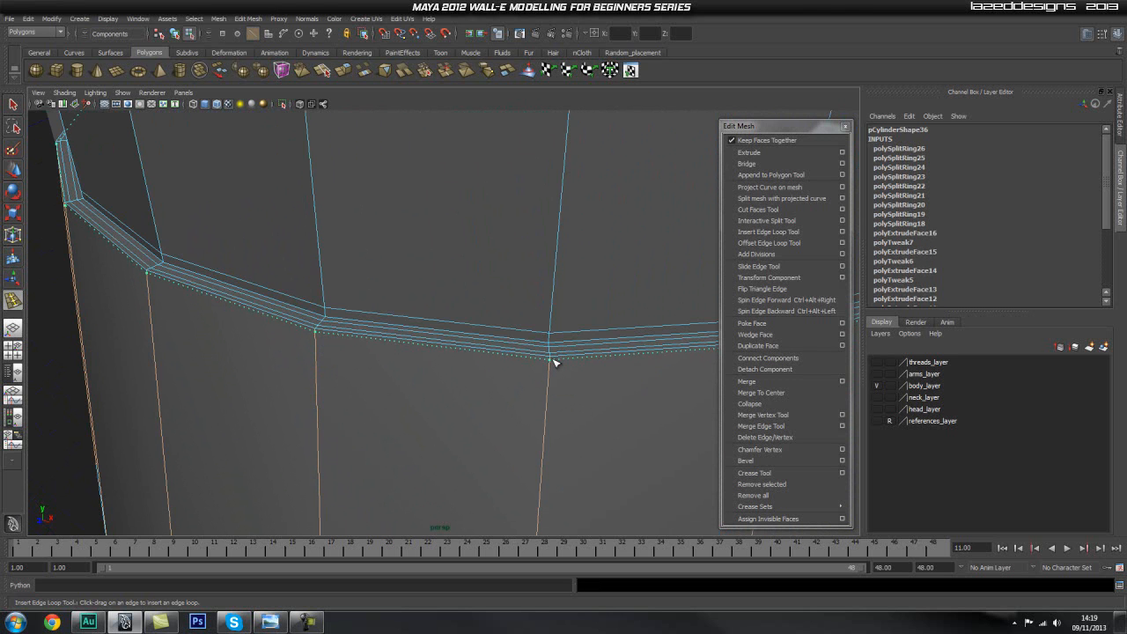
pyautogui.click(553, 365)
# Insert edge loops just below the lower section's middle ring and just above its bottom edge.
pyautogui.keyDown('alt'); pyautogui.moveTo(586, 385); pyautogui.dragTo(515, 329, button='right'); pyautogui.keyUp('alt')
pyautogui.keyDown('alt'); pyautogui.moveTo(516, 329); pyautogui.dragTo(554, 360); pyautogui.keyUp('alt')
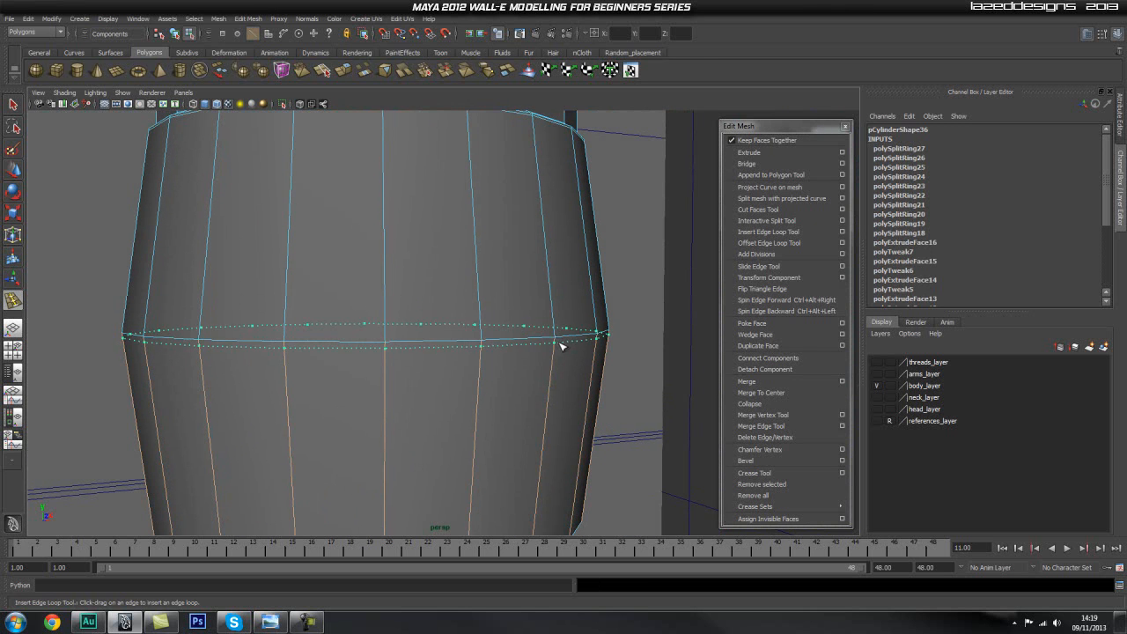
pyautogui.click(560, 345)
pyautogui.keyDown('alt'); pyautogui.moveTo(559, 413); pyautogui.dragTo(387, 383); pyautogui.keyUp('alt')
pyautogui.keyDown('alt'); pyautogui.moveTo(387, 383); pyautogui.dragTo(456, 386, button='right'); pyautogui.keyUp('alt')
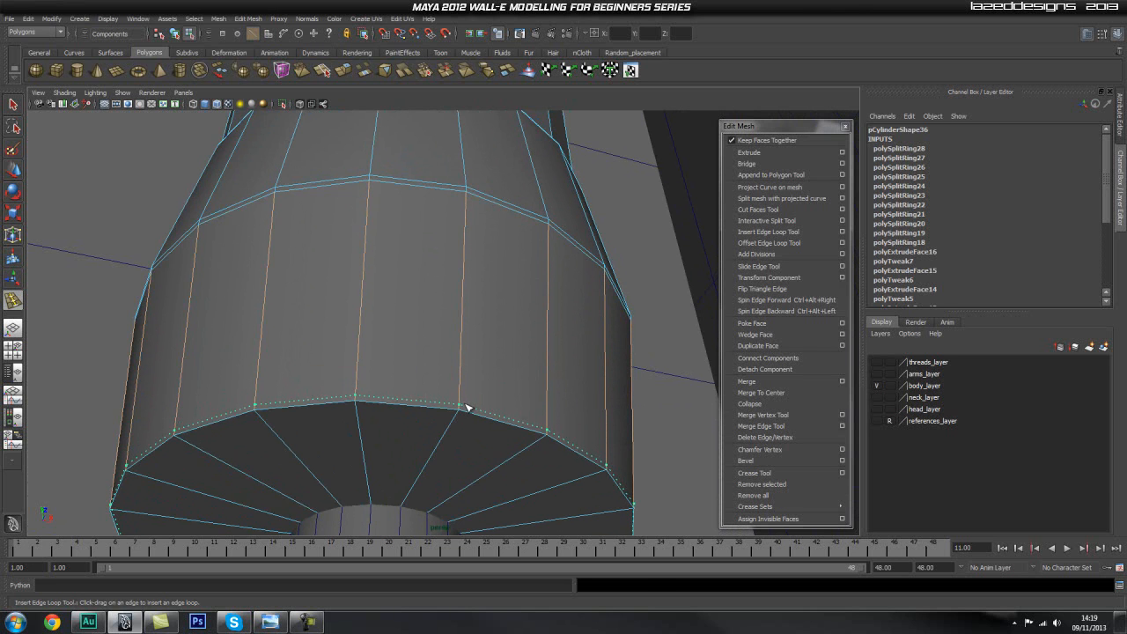
pyautogui.click(467, 407)
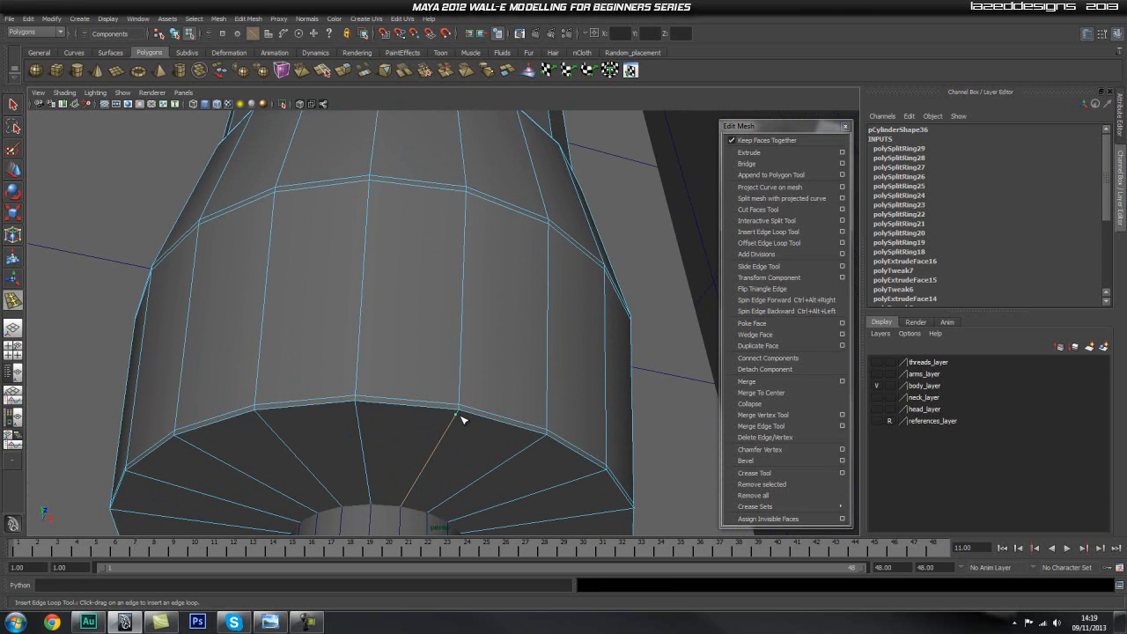
# Select all the faces on the underside of the lower section, all the way around the rod.
pyautogui.keyDown('alt'); pyautogui.moveTo(485, 430); pyautogui.dragTo(436, 358); pyautogui.keyUp('alt')
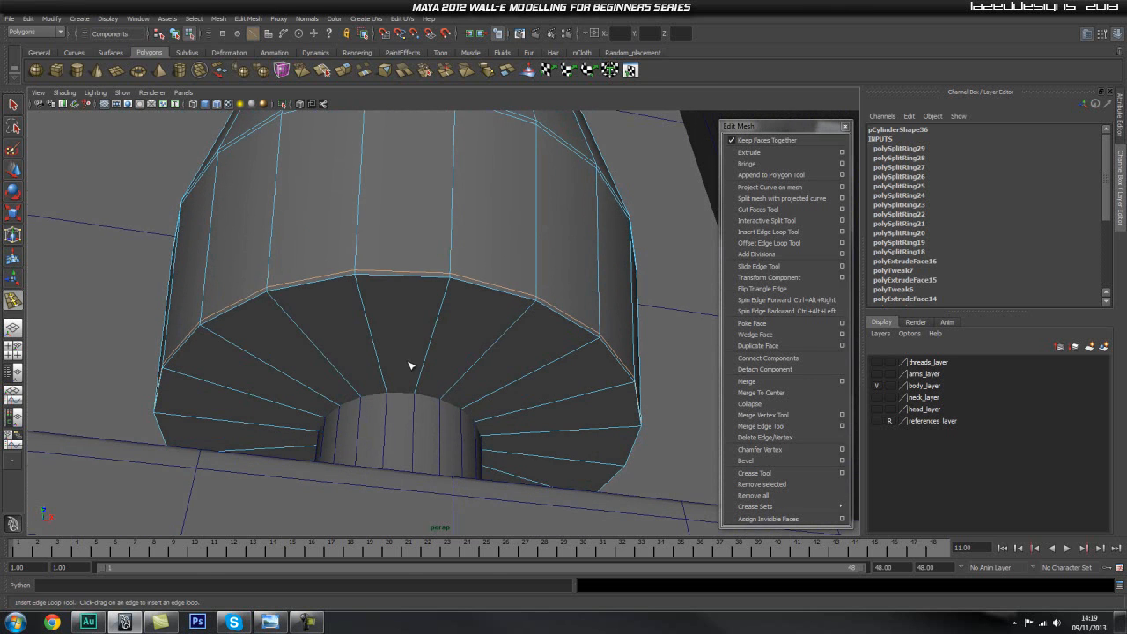
pyautogui.press('q')
pyautogui.click(432, 340)
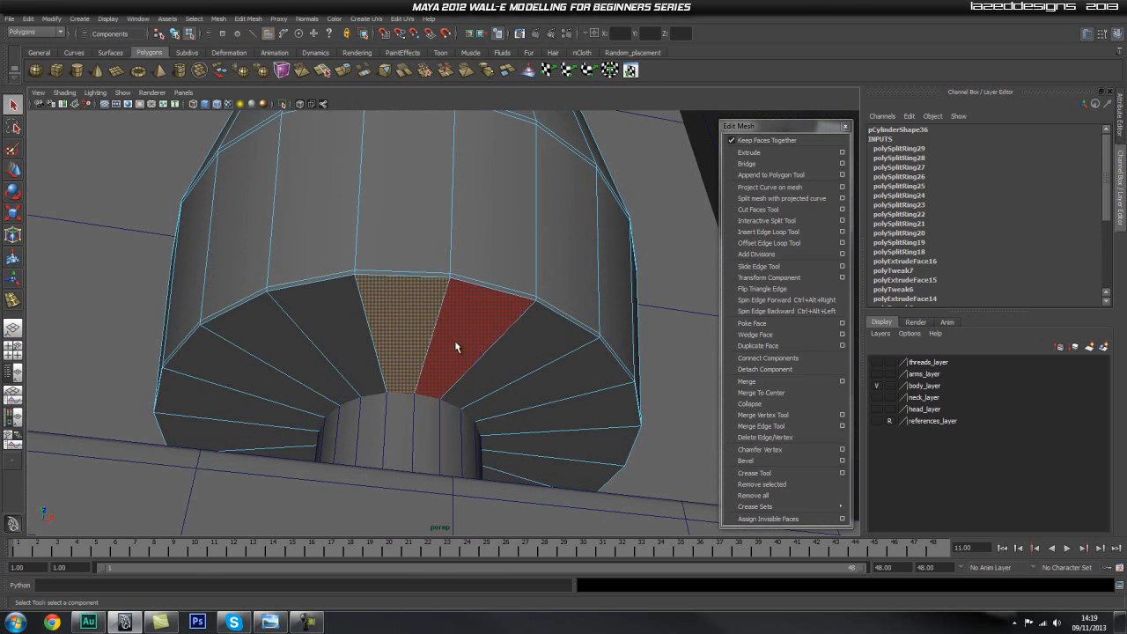
pyautogui.keyDown('shift'); pyautogui.click(573, 455); pyautogui.keyUp('shift')
pyautogui.keyDown('shift'); pyautogui.click(567, 412); pyautogui.keyUp('shift')
pyautogui.keyDown('shift'); pyautogui.click(529, 365); pyautogui.keyUp('shift')
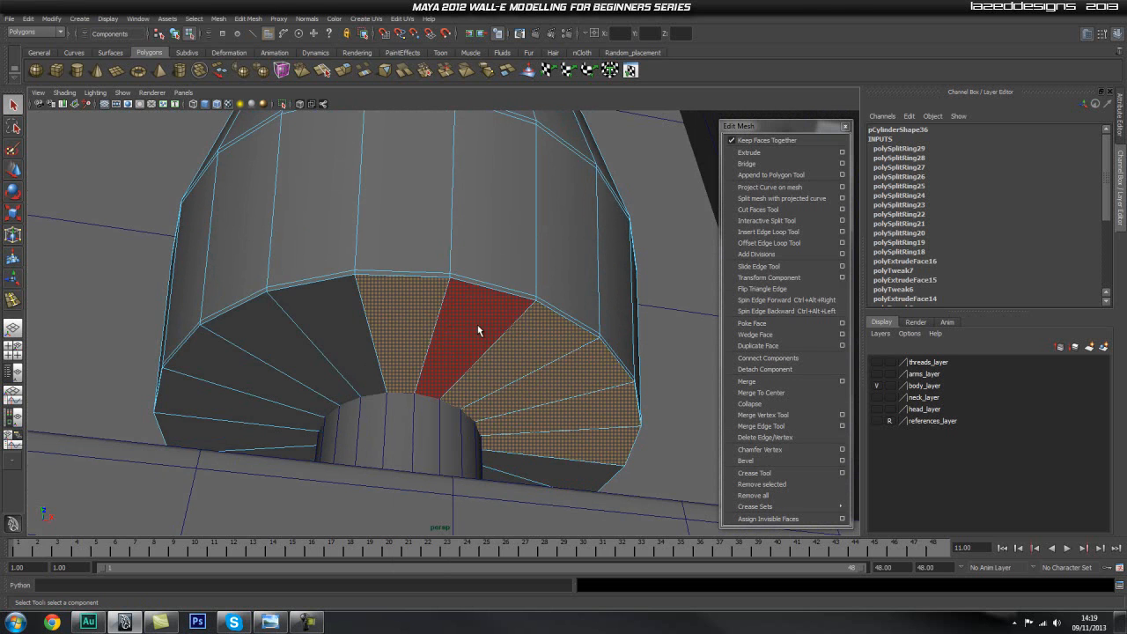
pyautogui.keyDown('shift'); pyautogui.click(467, 332); pyautogui.keyUp('shift')
pyautogui.keyDown('shift'); pyautogui.click(344, 341); pyautogui.keyUp('shift')
pyautogui.keyDown('shift'); pyautogui.click(302, 368); pyautogui.keyUp('shift')
pyautogui.keyDown('shift'); pyautogui.click(256, 397); pyautogui.keyUp('shift')
pyautogui.keyDown('alt'); pyautogui.moveTo(255, 431); pyautogui.dragTo(410, 490); pyautogui.keyUp('alt')
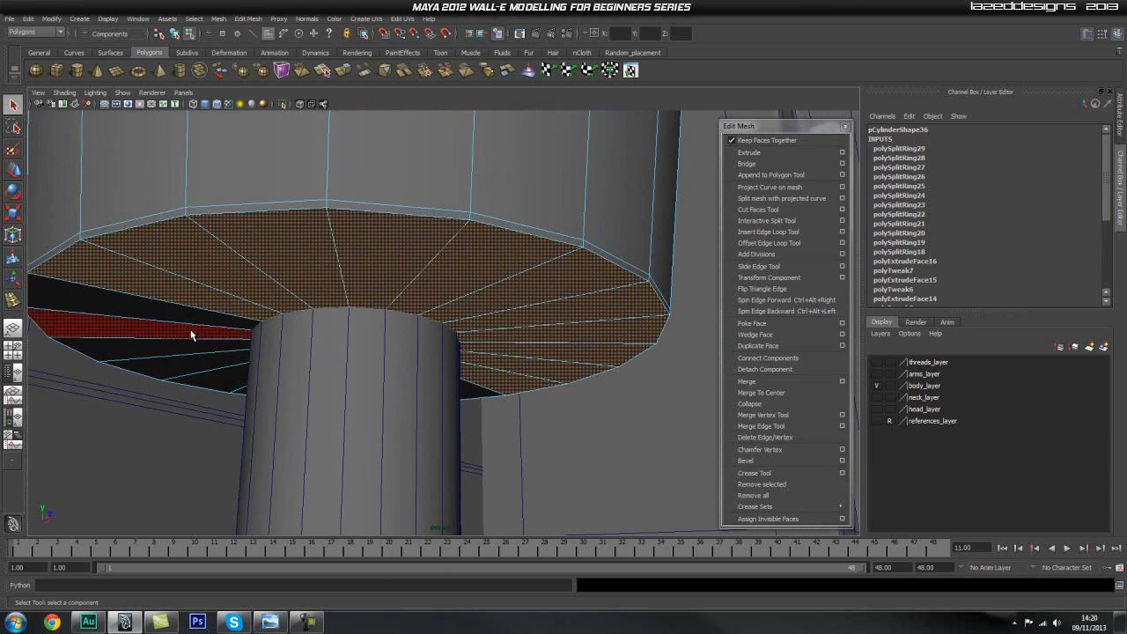
pyautogui.keyDown('shift'); pyautogui.click(203, 320); pyautogui.keyUp('shift')
pyautogui.keyDown('shift'); pyautogui.click(204, 332); pyautogui.keyUp('shift')
pyautogui.keyDown('shift'); pyautogui.click(202, 360); pyautogui.keyUp('shift')
pyautogui.keyDown('shift'); pyautogui.click(201, 345); pyautogui.keyUp('shift')
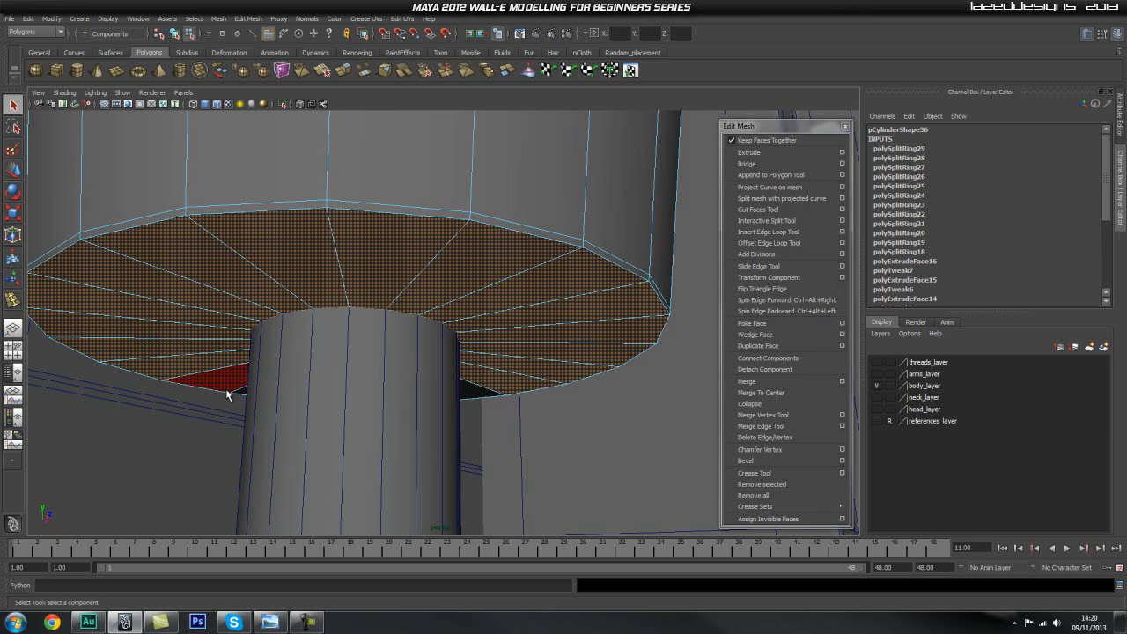
pyautogui.keyDown('alt'); pyautogui.moveTo(550, 405); pyautogui.dragTo(563, 352); pyautogui.keyUp('alt')
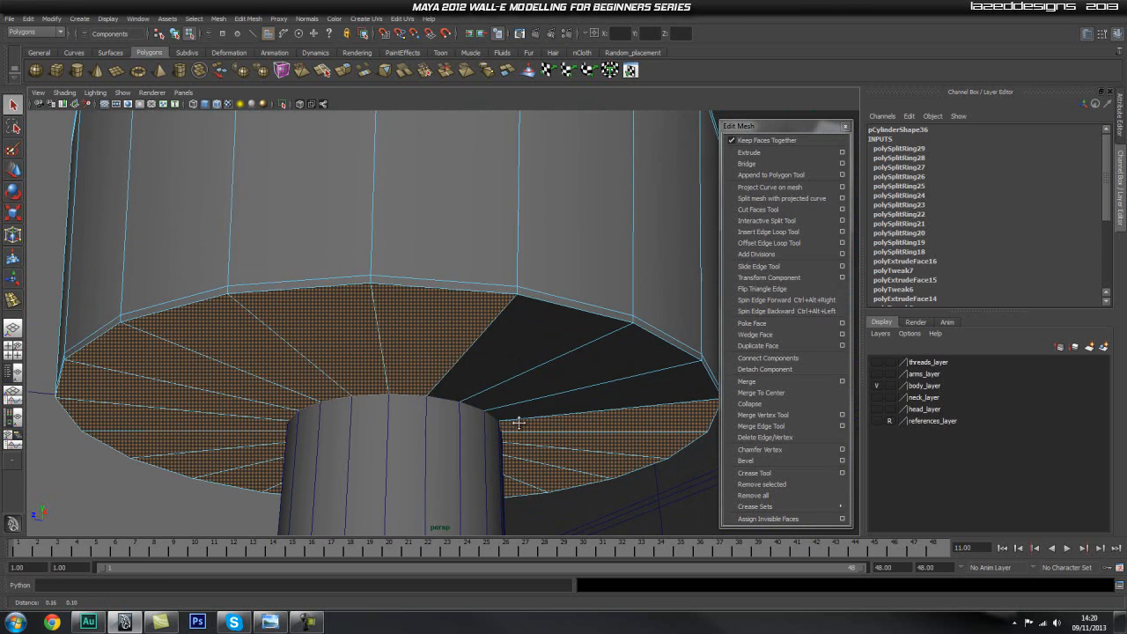
pyautogui.keyDown('shift'); pyautogui.click(599, 369); pyautogui.keyUp('shift')
pyautogui.keyDown('shift'); pyautogui.click(628, 397); pyautogui.keyUp('shift')
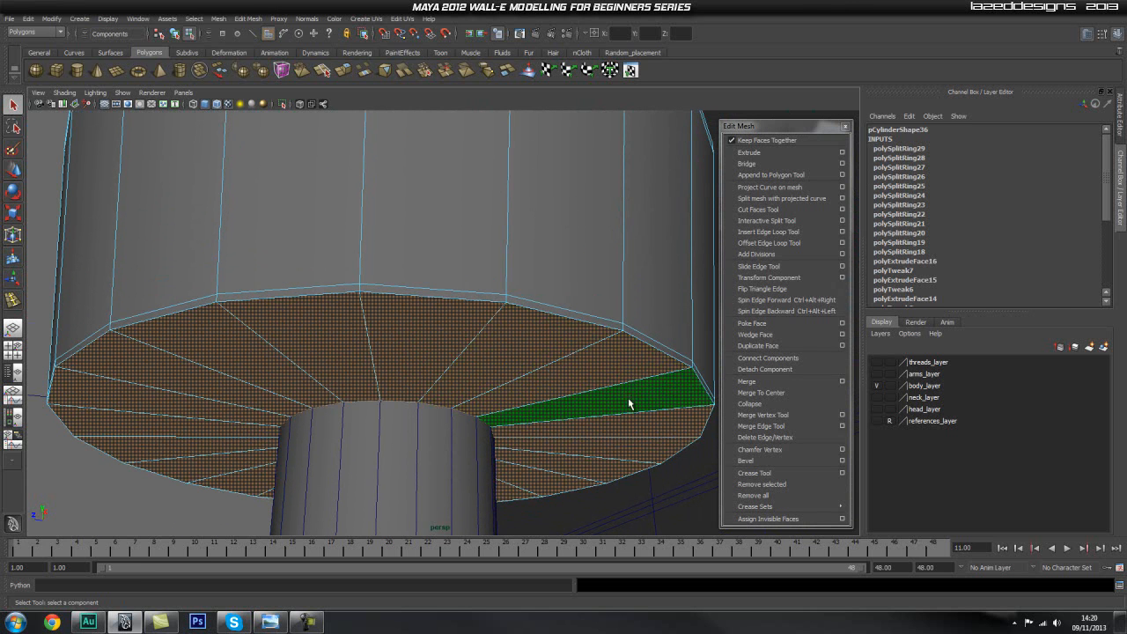
# Extrude the selected underside faces with an offset of 0.01 to form a thin rim inside the outer edge.
pyautogui.click(753, 152)
pyautogui.scroll(-3, 972, 300)
pyautogui.scroll(-2, 972, 299)
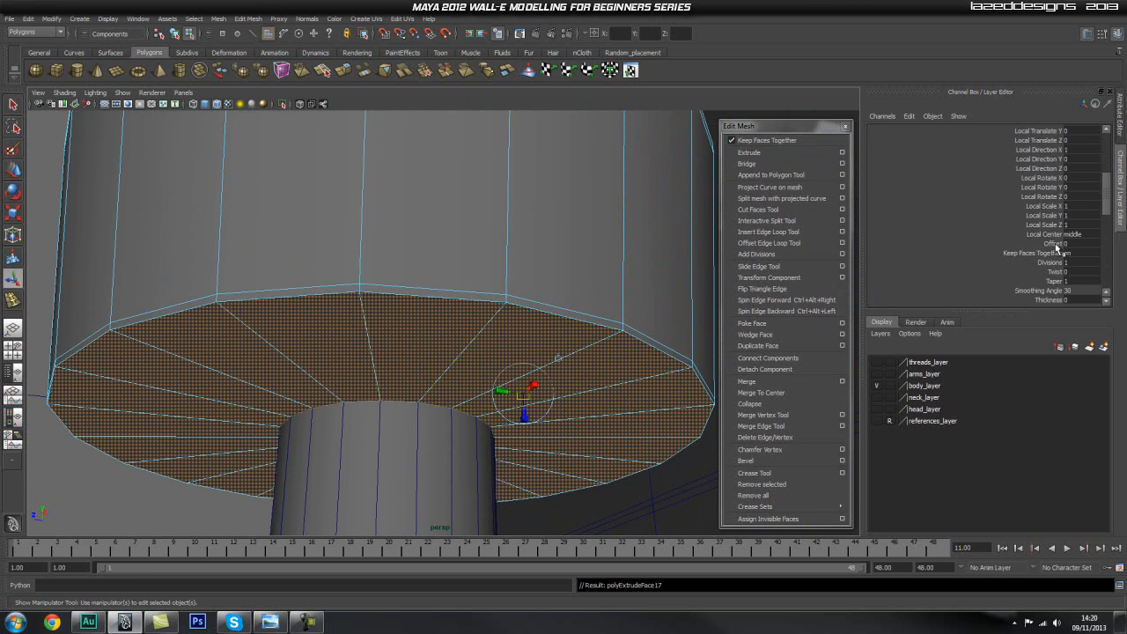
pyautogui.click(1056, 245)
pyautogui.moveTo(604, 238); pyautogui.dragTo(606, 240, button='middle')
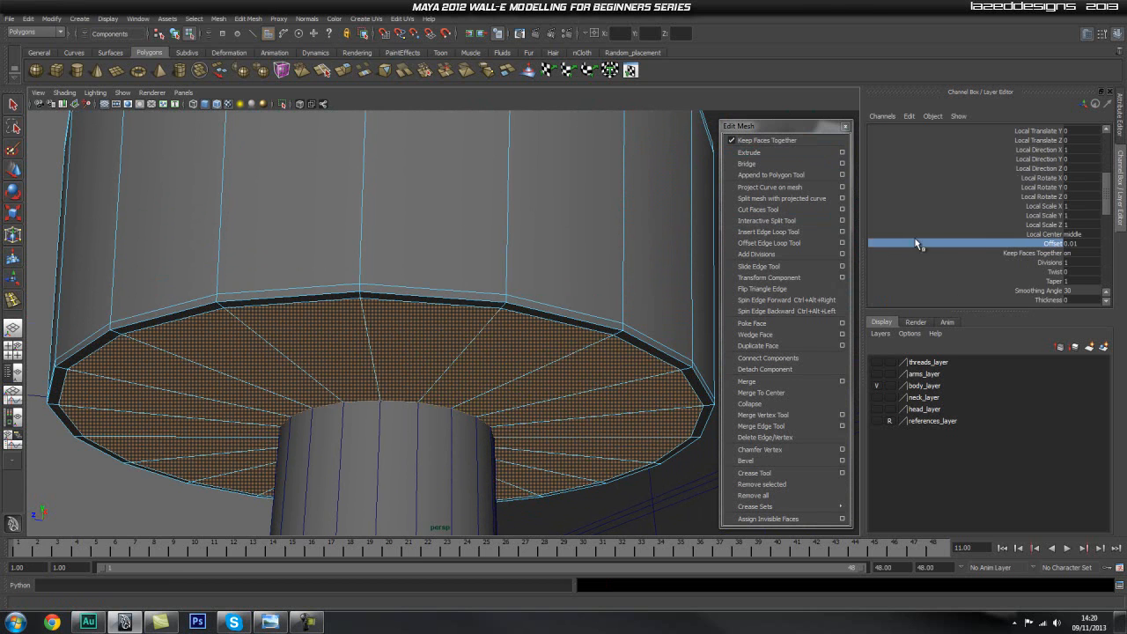
# Extrude the underside faces again with an offset of 0.19, shrinking them close to the rod.
pyautogui.click(748, 153)
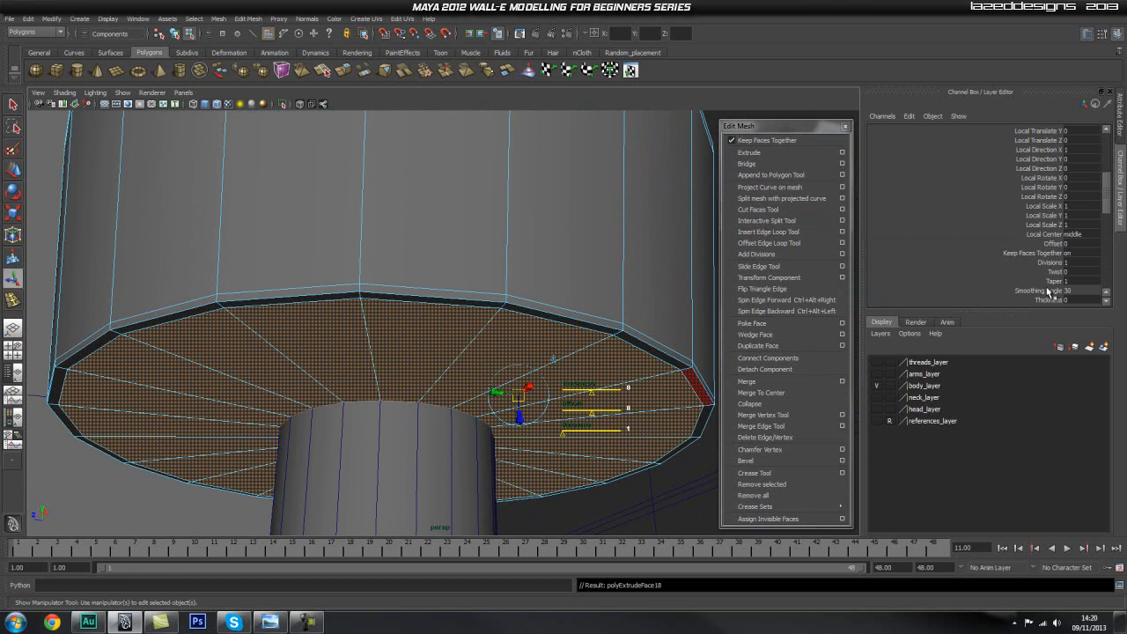
pyautogui.click(1053, 244)
pyautogui.moveTo(580, 261); pyautogui.dragTo(591, 266, button='middle')
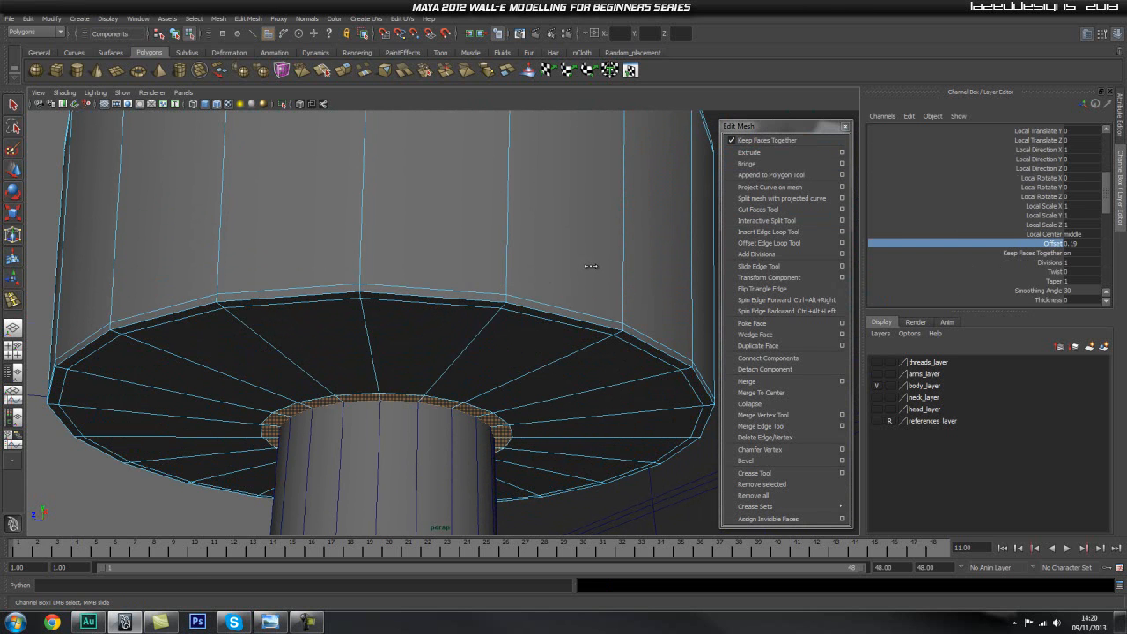
# Extrude the small faces around the rod with an offset of 0.01 to add a supporting ring.
pyautogui.keyDown('alt'); pyautogui.moveTo(502, 341); pyautogui.dragTo(581, 340); pyautogui.keyUp('alt')
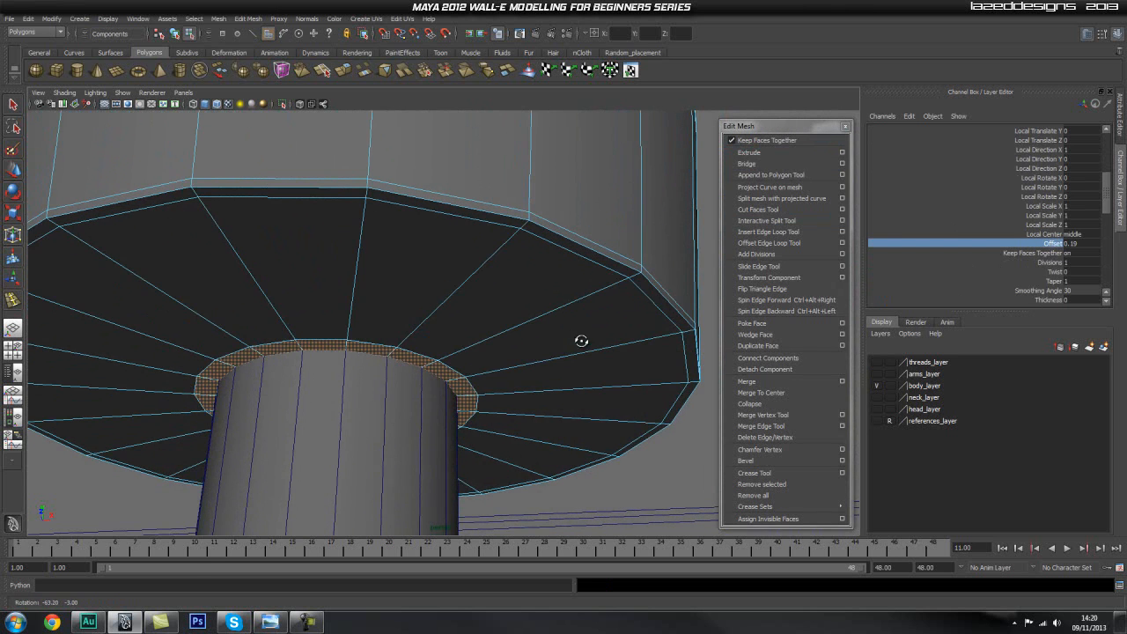
pyautogui.click(790, 155)
pyautogui.click(1056, 244)
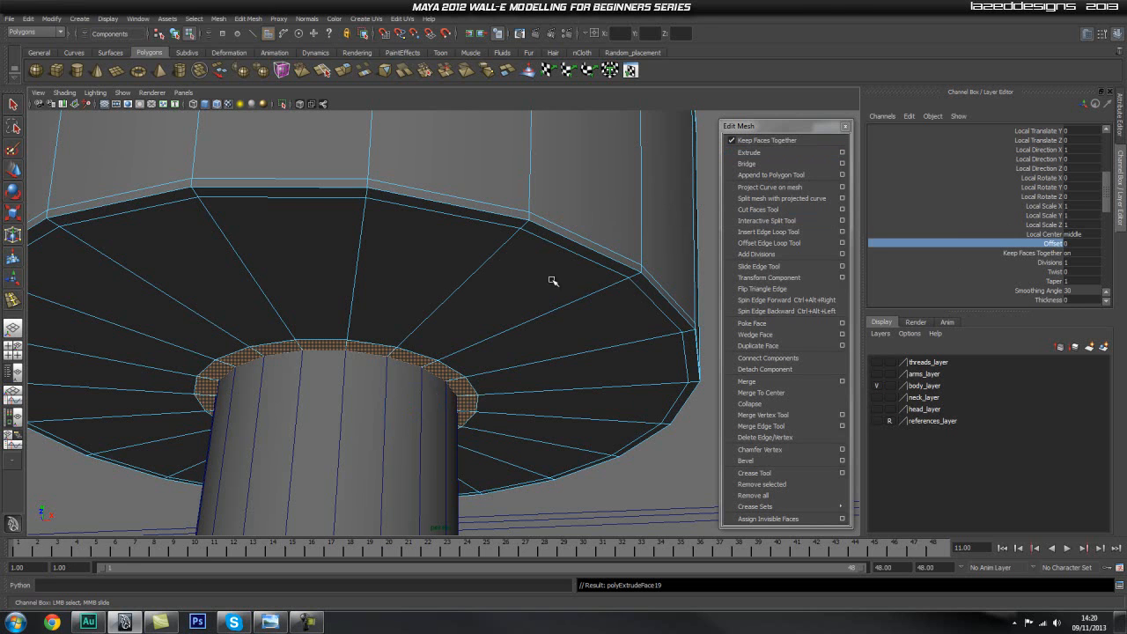
pyautogui.moveTo(565, 265); pyautogui.dragTo(583, 264, button='middle')
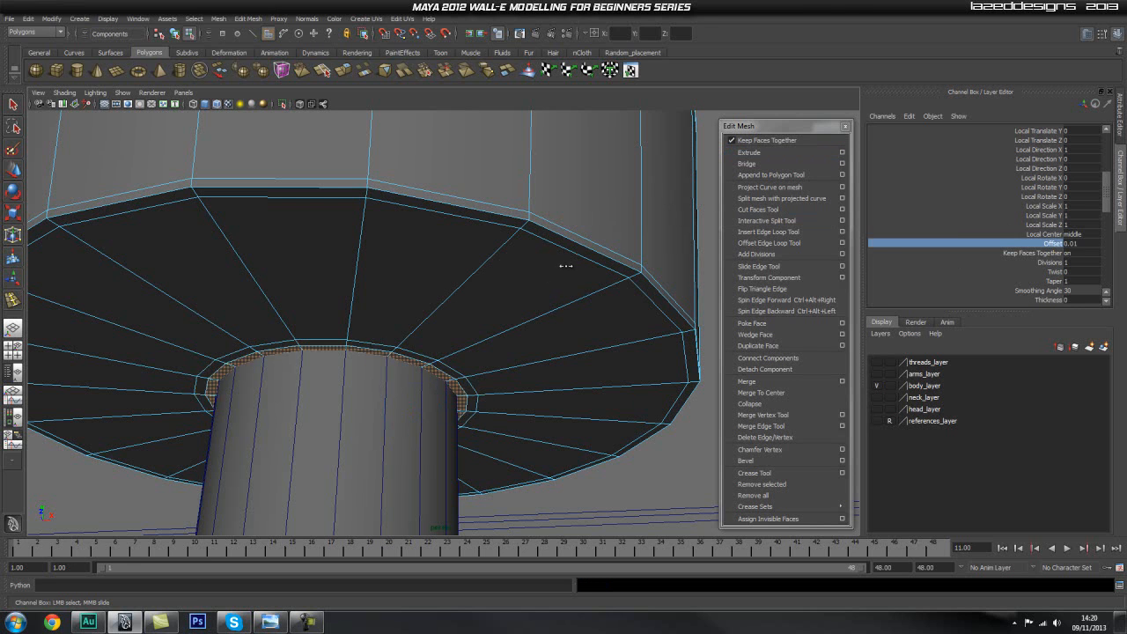
# Turn on X-Ray display, extrude the faces around the rod again and raise them slightly inside the cylinder.
pyautogui.click(792, 152)
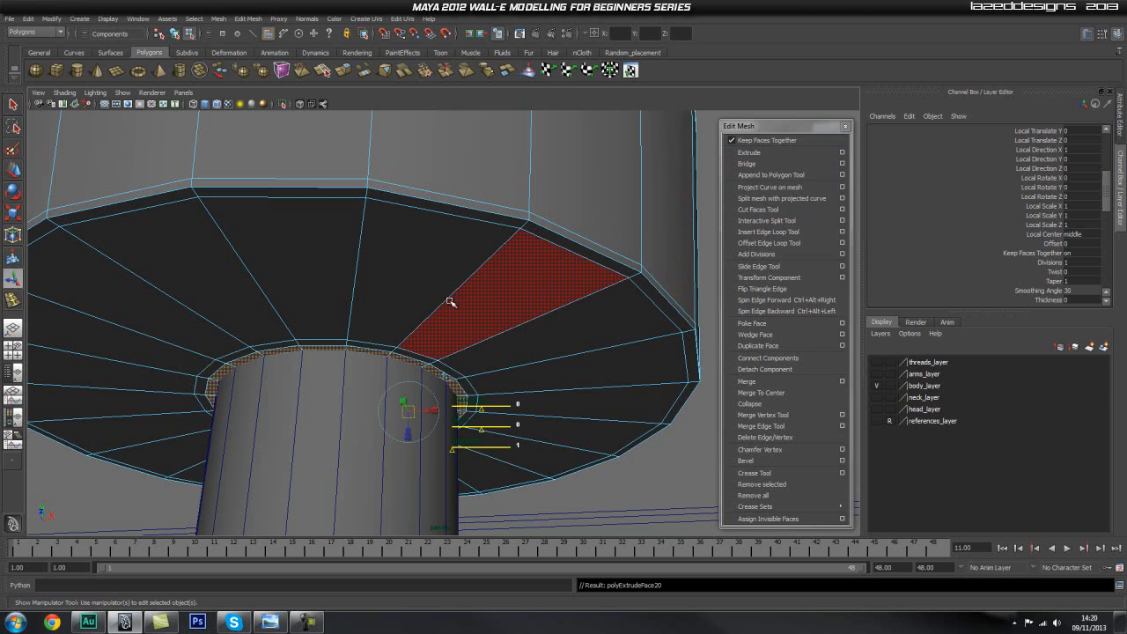
pyautogui.click(301, 105)
pyautogui.scroll(3, 446, 276)
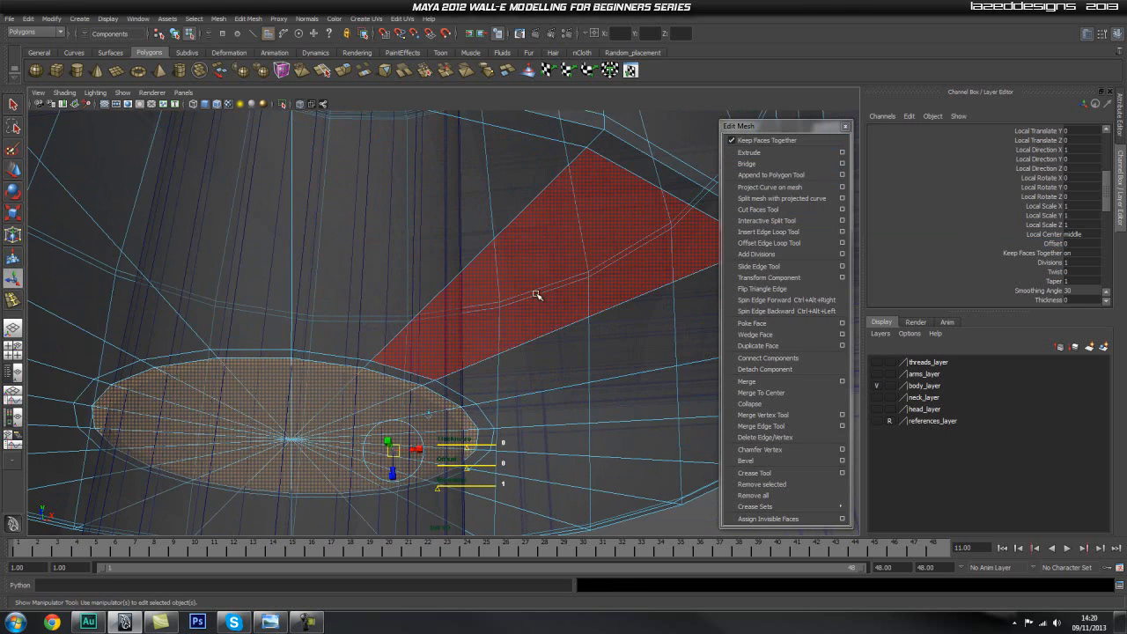
pyautogui.keyDown('alt'); pyautogui.moveTo(538, 296); pyautogui.dragTo(443, 329, button='right'); pyautogui.keyUp('alt')
pyautogui.press('w')
pyautogui.moveTo(354, 374); pyautogui.dragTo(358, 364)
pyautogui.keyDown('alt'); pyautogui.moveTo(488, 379); pyautogui.dragTo(515, 404); pyautogui.keyUp('alt')
# Extrude the raised faces once more and move them well up inside the lower section to deepen the recess around the rod.
pyautogui.click(749, 153)
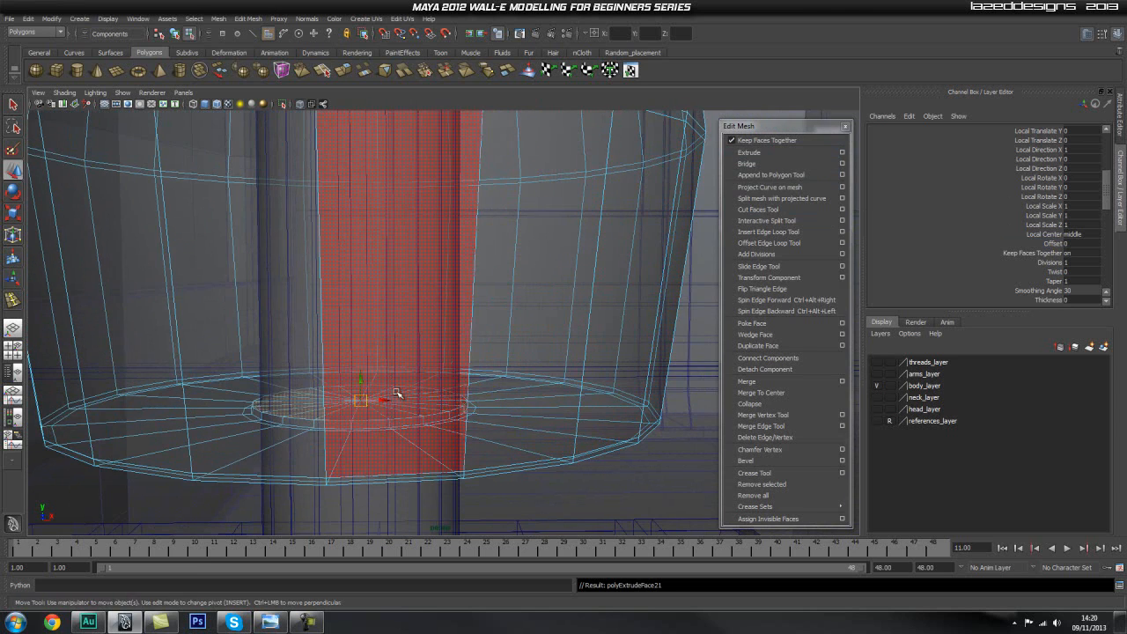
pyautogui.moveTo(359, 379); pyautogui.dragTo(356, 206)
pyautogui.keyDown('alt'); pyautogui.moveTo(480, 264); pyautogui.dragTo(313, 286, button='right'); pyautogui.keyUp('alt')
pyautogui.keyDown('alt'); pyautogui.moveTo(479, 248); pyautogui.dragTo(488, 337, button='middle'); pyautogui.keyUp('alt')
pyautogui.keyDown('alt'); pyautogui.moveTo(455, 132); pyautogui.dragTo(443, 216, button='right'); pyautogui.keyUp('alt')
pyautogui.keyDown('alt'); pyautogui.moveTo(616, 388); pyautogui.dragTo(704, 501, button='right'); pyautogui.keyUp('alt')
pyautogui.keyDown('alt'); pyautogui.moveTo(456, 365); pyautogui.dragTo(493, 191, button='middle'); pyautogui.keyUp('alt')
pyautogui.keyDown('alt'); pyautogui.moveTo(504, 290); pyautogui.dragTo(577, 424, button='right'); pyautogui.keyUp('alt')
pyautogui.keyDown('alt'); pyautogui.moveTo(405, 462); pyautogui.dragTo(378, 335, button='middle'); pyautogui.keyUp('alt')
pyautogui.keyDown('alt'); pyautogui.moveTo(367, 392); pyautogui.dragTo(520, 402, button='right'); pyautogui.keyUp('alt')
pyautogui.keyDown('alt'); pyautogui.moveTo(490, 398); pyautogui.dragTo(489, 347); pyautogui.keyUp('alt')
pyautogui.keyDown('alt'); pyautogui.moveTo(390, 390); pyautogui.dragTo(453, 390, button='right'); pyautogui.keyUp('alt')
# Extrude the recess's end faces slightly upward, and extrude them once more with an offset of 0.01.
pyautogui.click(748, 153)
pyautogui.moveTo(388, 362); pyautogui.dragTo(390, 363)
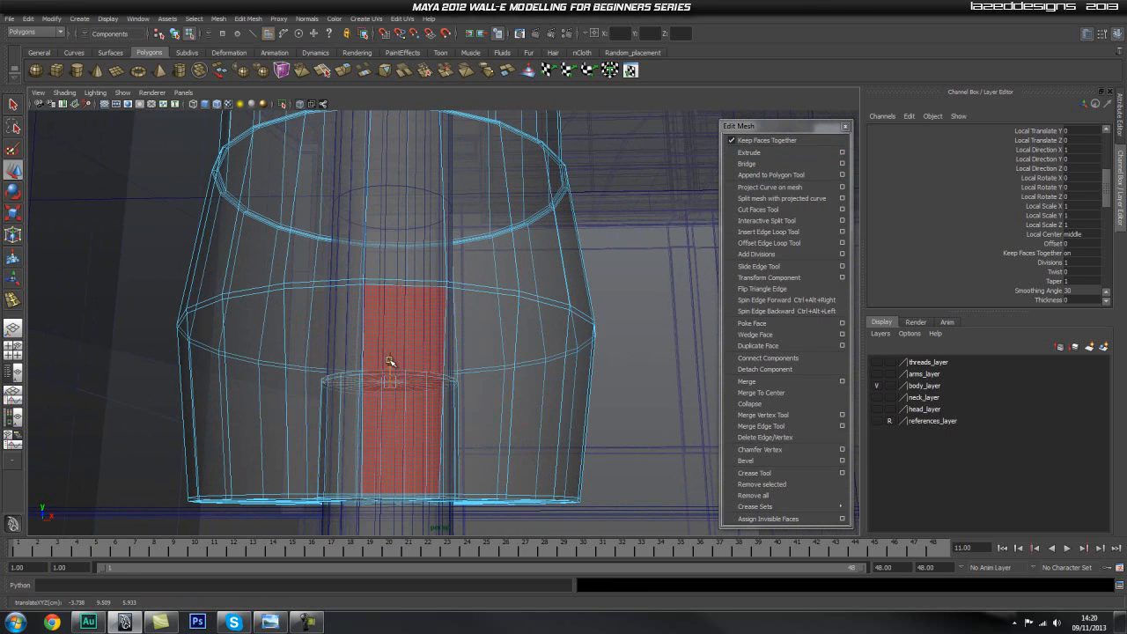
pyautogui.click(749, 152)
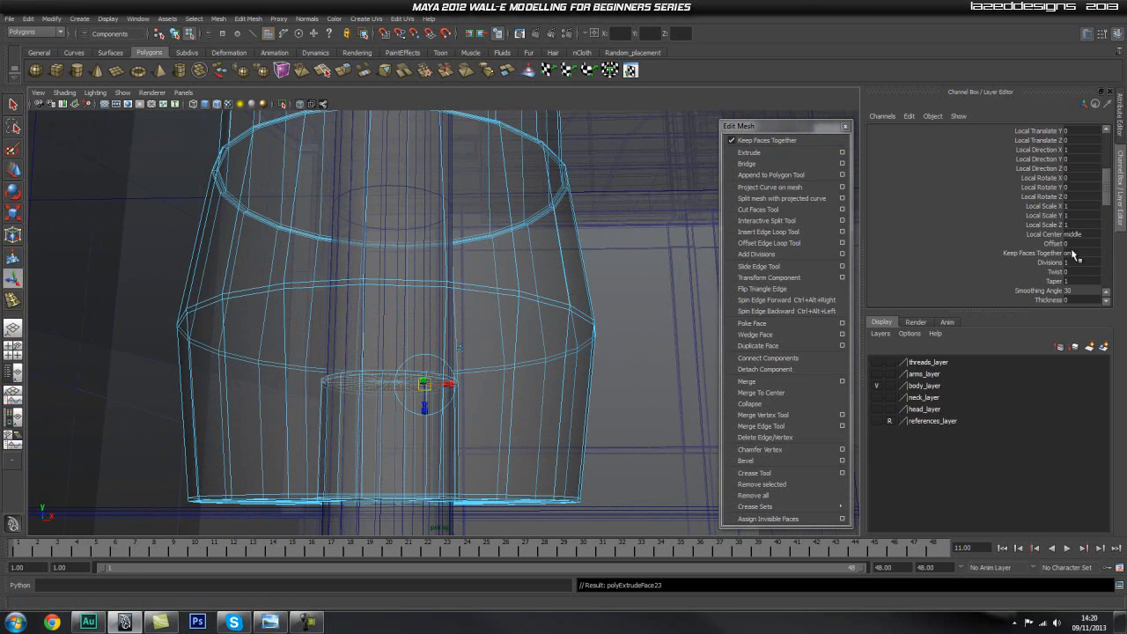
pyautogui.click(1057, 235)
pyautogui.click(1049, 244)
pyautogui.moveTo(535, 281); pyautogui.dragTo(555, 280, button='middle')
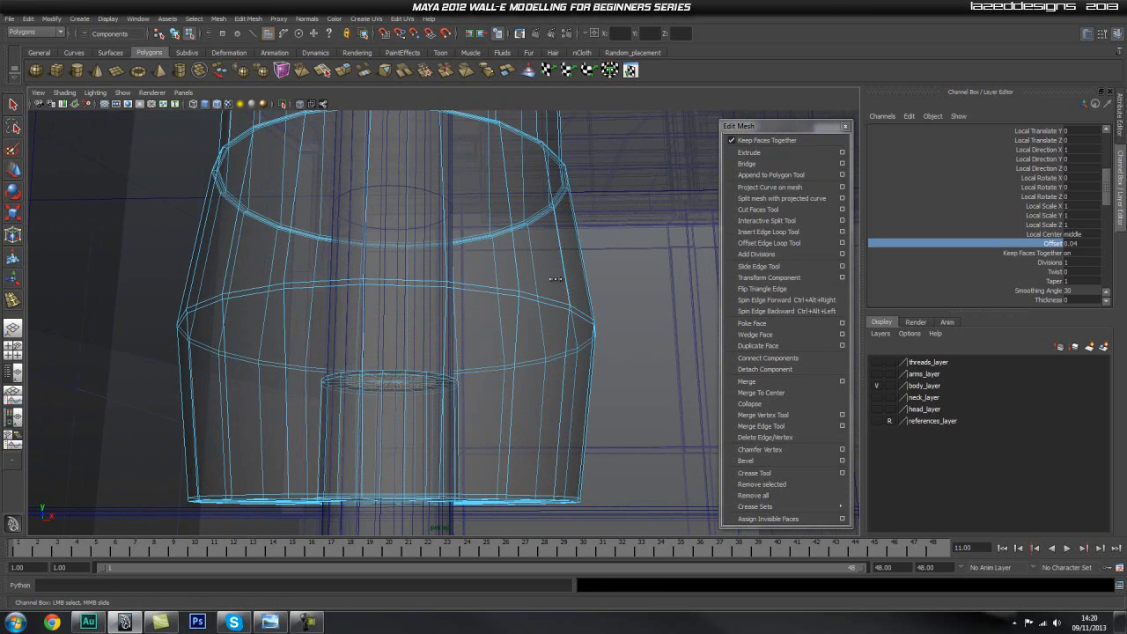
pyautogui.keyDown('alt'); pyautogui.moveTo(537, 305); pyautogui.dragTo(608, 286); pyautogui.keyUp('alt')
pyautogui.keyDown('alt'); pyautogui.moveTo(607, 287); pyautogui.dragTo(332, 150, button='right'); pyautogui.keyUp('alt')
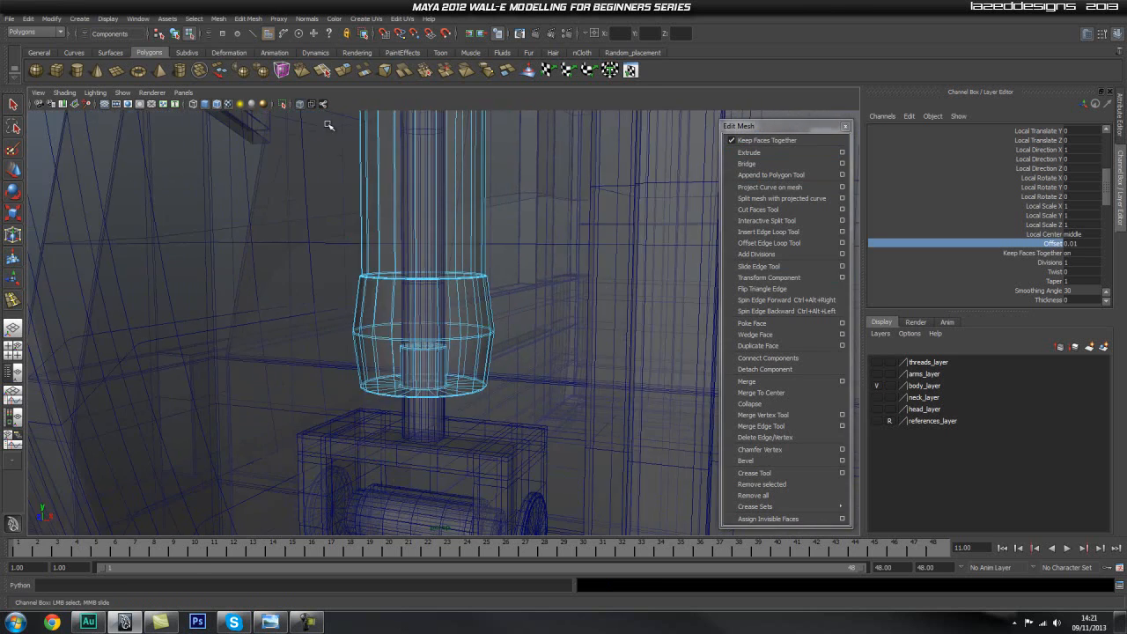
# Turn off X-Ray display and insert 3 evenly spaced edge loops around the piston's upper section.
pyautogui.click(299, 104)
pyautogui.keyDown('alt'); pyautogui.moveTo(322, 121); pyautogui.dragTo(530, 273); pyautogui.keyUp('alt')
pyautogui.moveTo(417, 255); pyautogui.dragTo(484, 231, button='right')
pyautogui.keyDown('alt'); pyautogui.moveTo(498, 151); pyautogui.dragTo(586, 235, button='middle'); pyautogui.keyUp('alt')
pyautogui.keyDown('alt'); pyautogui.moveTo(586, 234); pyautogui.dragTo(541, 222); pyautogui.keyUp('alt')
pyautogui.keyDown('alt'); pyautogui.moveTo(489, 224); pyautogui.dragTo(512, 399, button='middle'); pyautogui.keyUp('alt')
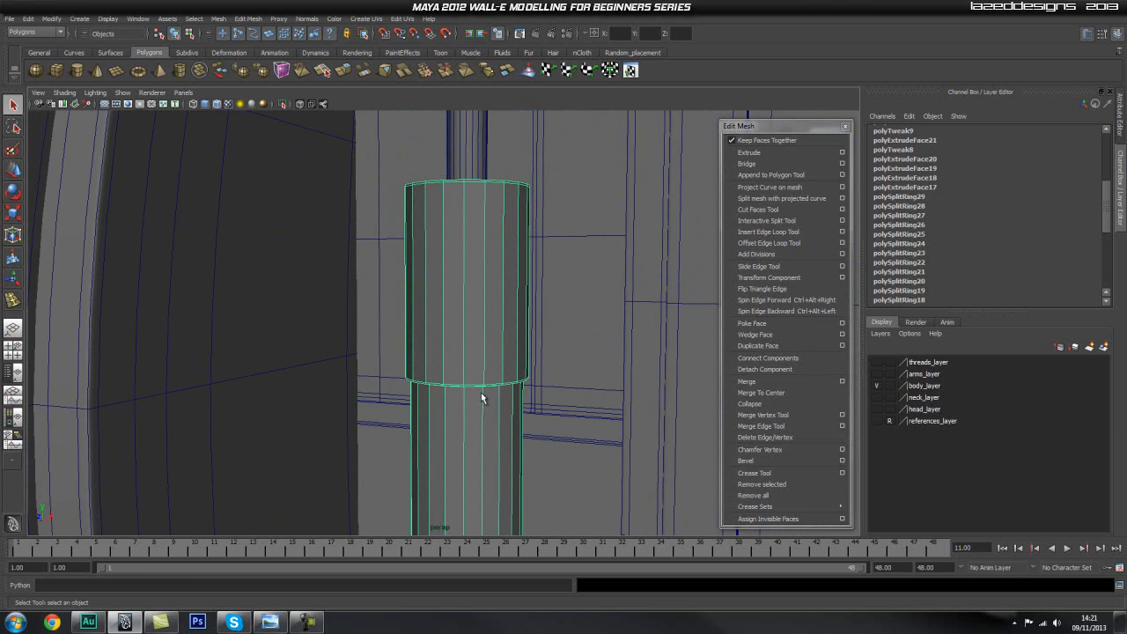
pyautogui.click(841, 232)
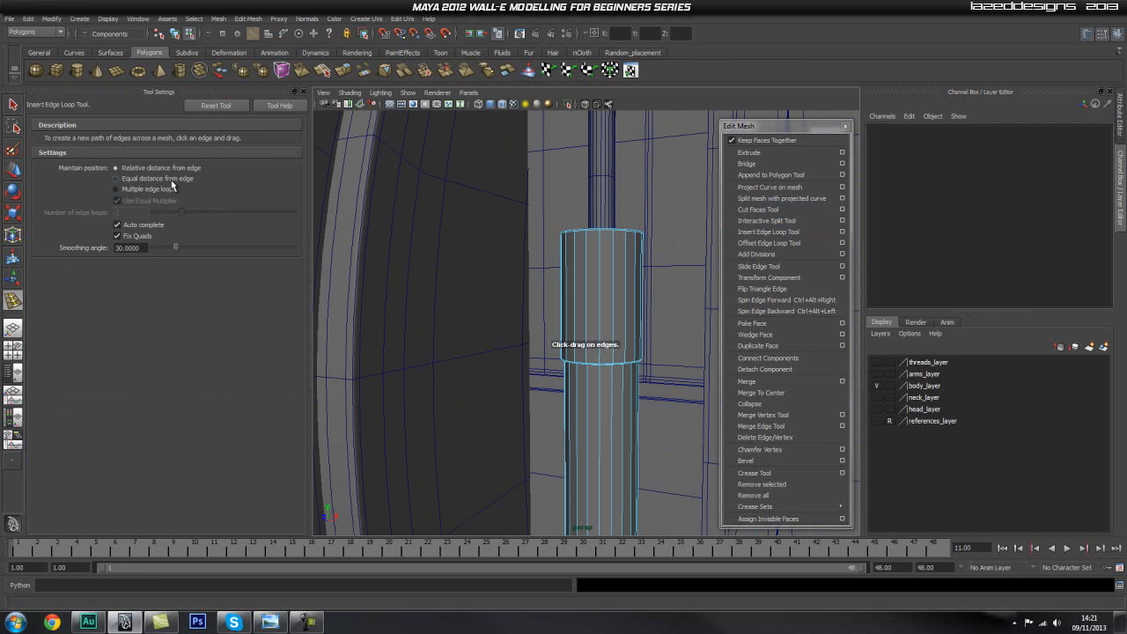
pyautogui.write('3')
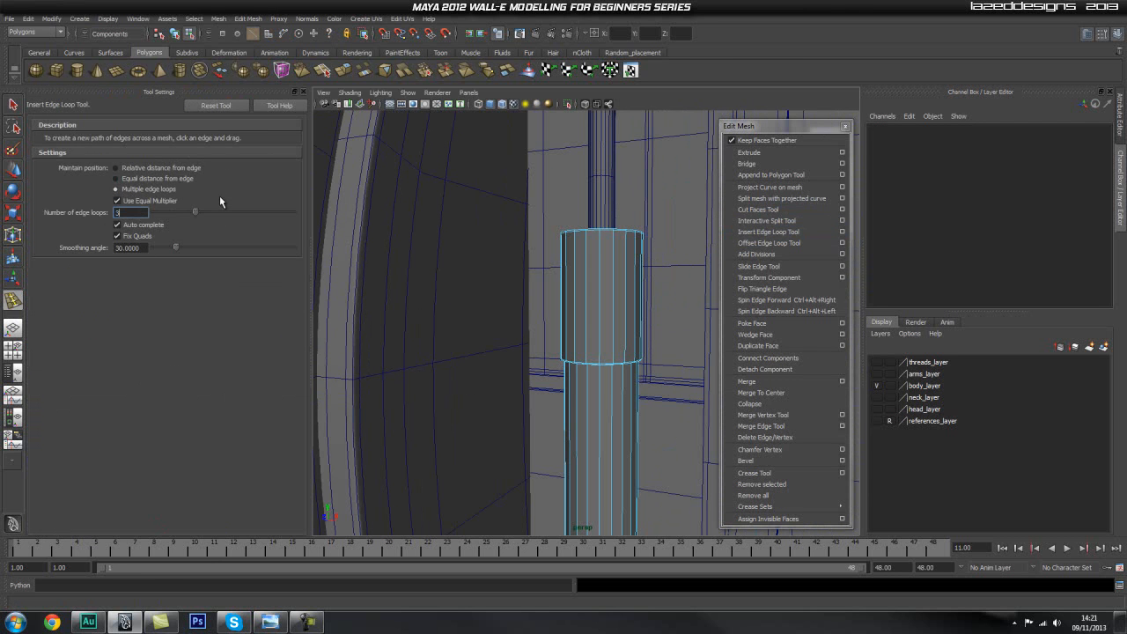
pyautogui.click(600, 304)
# Set the number of edge loops to 6 and insert them evenly along the piston's long middle shaft.
pyautogui.keyDown('alt'); pyautogui.moveTo(618, 388); pyautogui.dragTo(539, 323, button='right'); pyautogui.keyUp('alt')
pyautogui.keyDown('alt'); pyautogui.moveTo(538, 323); pyautogui.dragTo(521, 255, button='middle'); pyautogui.keyUp('alt')
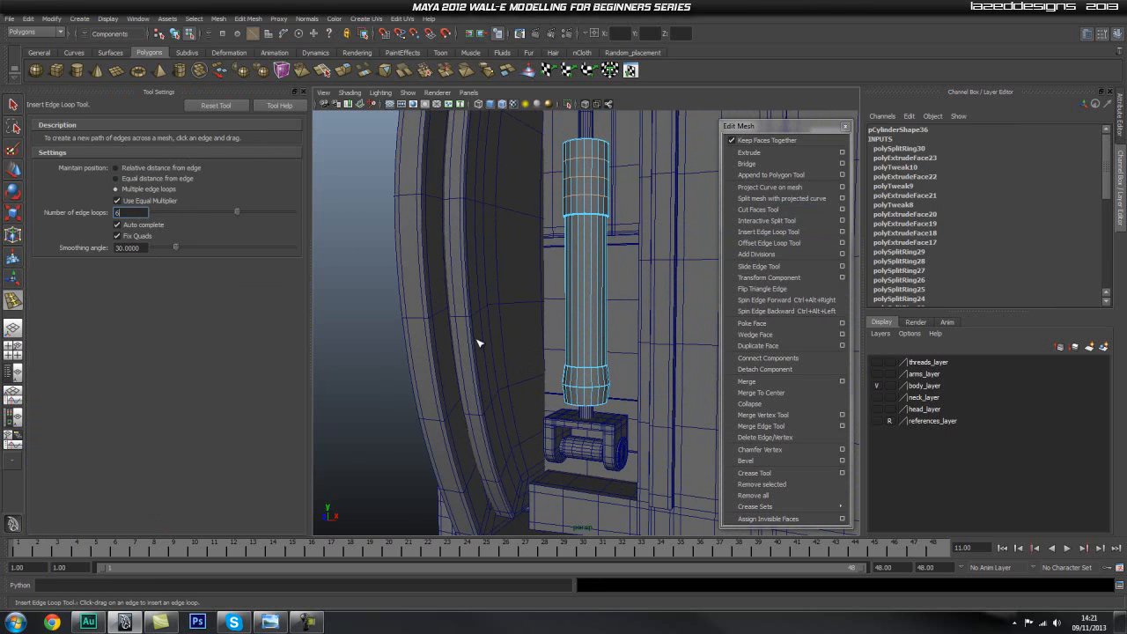
pyautogui.click(582, 297)
pyautogui.keyDown('alt'); pyautogui.moveTo(582, 296); pyautogui.dragTo(570, 256, button='middle'); pyautogui.keyUp('alt')
# Set the number of edge loops to 1 and insert one midway across each of the lower section's two bands.
pyautogui.keyDown('alt'); pyautogui.moveTo(571, 257); pyautogui.dragTo(651, 394, button='right'); pyautogui.keyUp('alt')
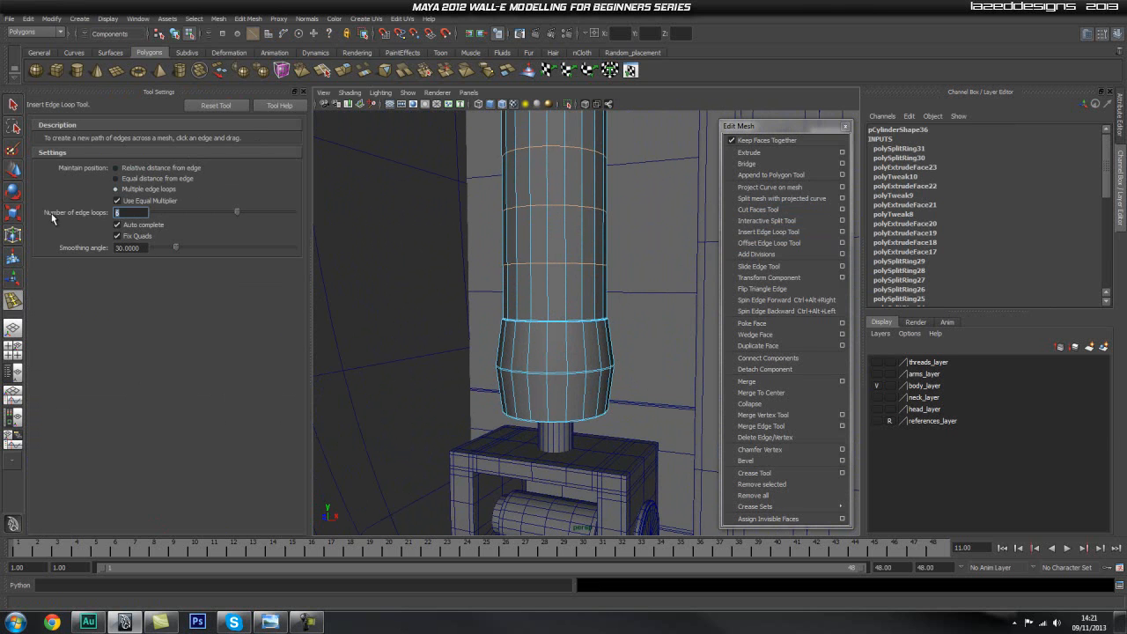
pyautogui.moveTo(546, 348); pyautogui.dragTo(548, 348)
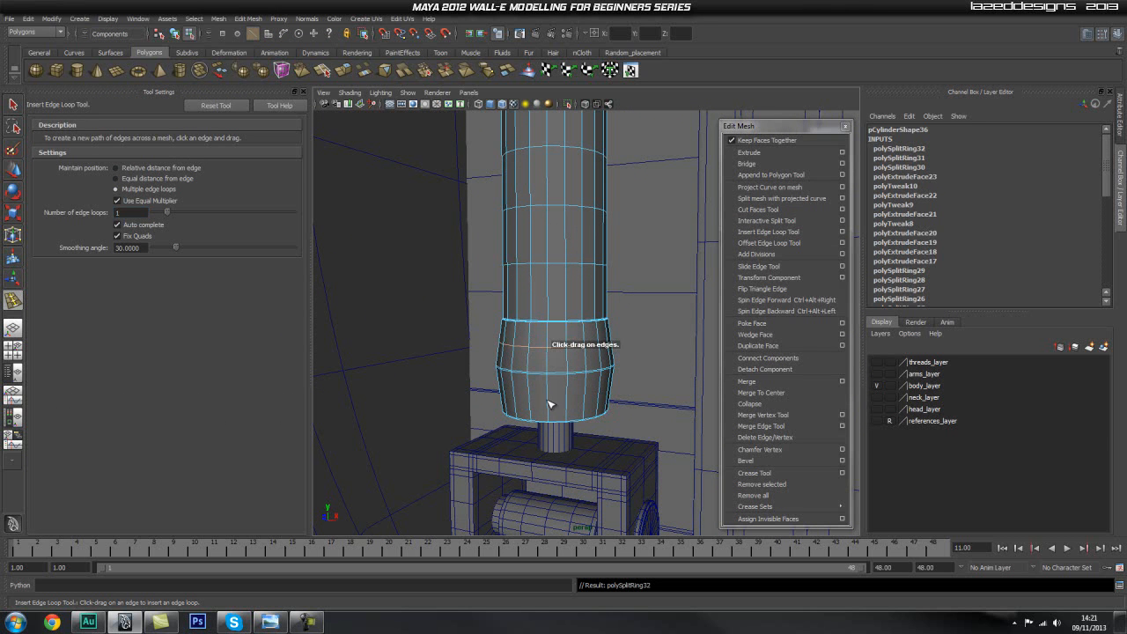
pyautogui.click(303, 92)
pyautogui.press('q')
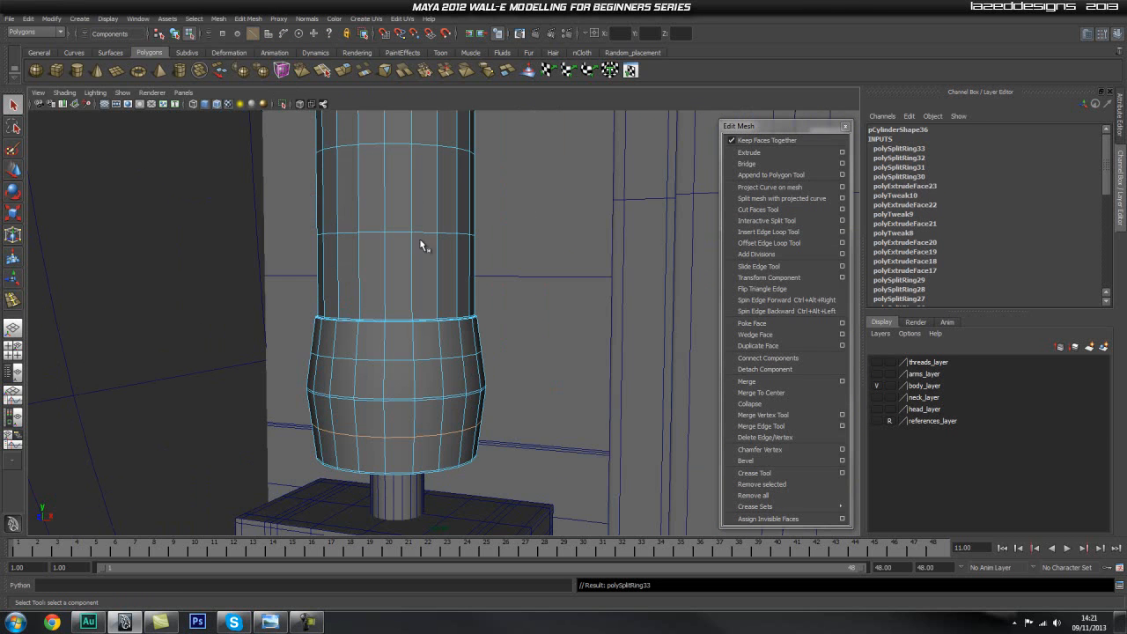
# Show the piston in smooth preview without the wireframe overlay and examine its shape.
pyautogui.moveTo(411, 242); pyautogui.dragTo(447, 227, button='right')
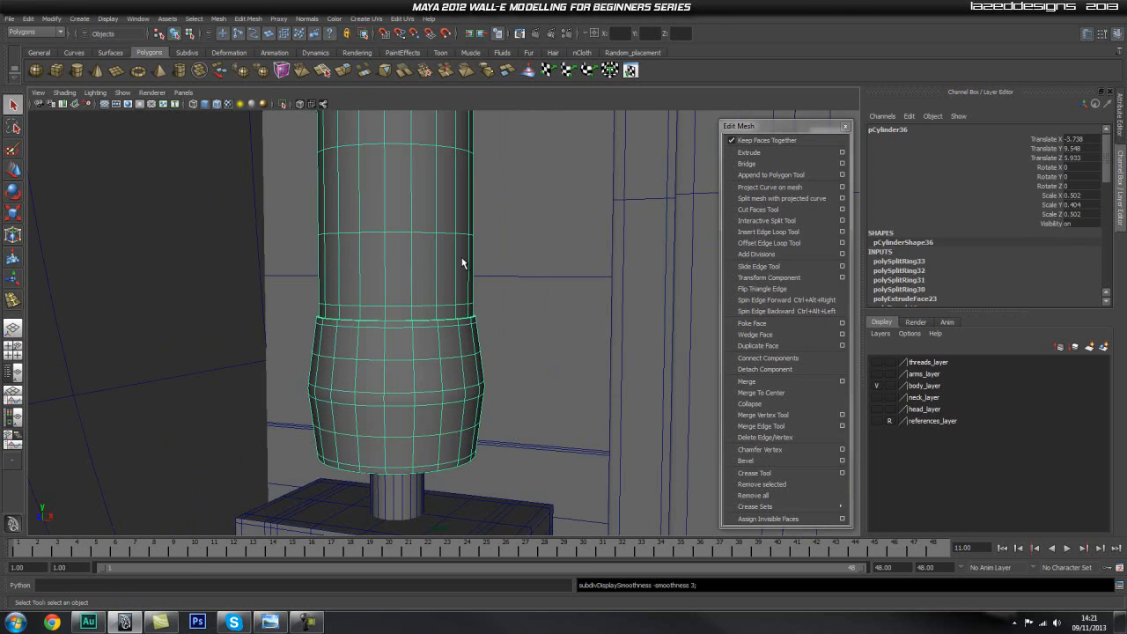
pyautogui.keyDown('alt'); pyautogui.moveTo(489, 278); pyautogui.dragTo(12, 331, button='right'); pyautogui.keyUp('alt')
pyautogui.keyDown('alt'); pyautogui.moveTo(180, 297); pyautogui.dragTo(147, 291, button='right'); pyautogui.keyUp('alt')
pyautogui.click(146, 293)
pyautogui.moveTo(442, 283)
pyautogui.keyDown('alt'); pyautogui.mouseDown()
pyautogui.moveTo(433, 290)
pyautogui.moveTo(419, 238)
pyautogui.moveTo(455, 214)
pyautogui.moveTo(448, 221)
pyautogui.mouseUp(); pyautogui.keyUp('alt')
pyautogui.click(219, 105)
pyautogui.keyDown('alt'); pyautogui.moveTo(448, 221); pyautogui.dragTo(531, 405, button='right'); pyautogui.keyUp('alt')
# Delete the supporting edge loop just below the lower section's middle ring.
pyautogui.click(530, 401)
pyautogui.keyDown('alt'); pyautogui.moveTo(452, 423); pyautogui.dragTo(459, 351, button='right'); pyautogui.keyUp('alt')
pyautogui.keyDown('alt'); pyautogui.moveTo(461, 351); pyautogui.dragTo(481, 274, button='middle'); pyautogui.keyUp('alt')
pyautogui.moveTo(389, 375); pyautogui.dragTo(393, 347, button='right')
pyautogui.click(438, 406)
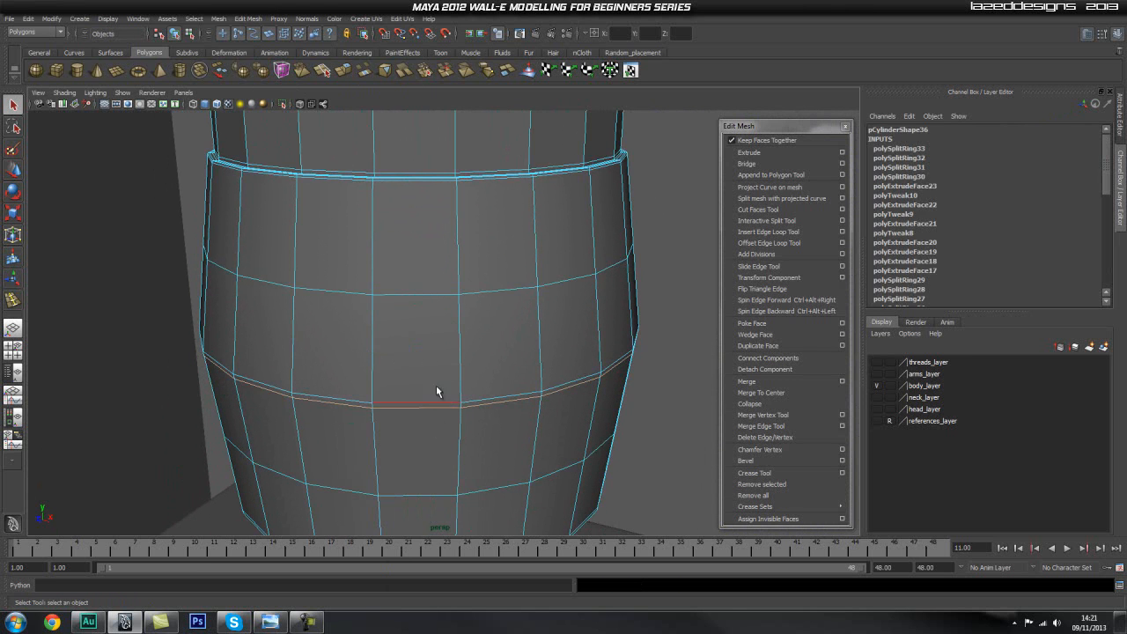
pyautogui.press('t')
# Deselect the piston and examine its smoothed surface from several angles, especially the rim where the shaft meets the lower section.
pyautogui.keyDown('alt'); pyautogui.moveTo(402, 373); pyautogui.dragTo(442, 326); pyautogui.keyUp('alt')
pyautogui.scroll(2, 438, 330)
pyautogui.keyDown('alt'); pyautogui.moveTo(356, 396); pyautogui.dragTo(346, 317, button='middle'); pyautogui.keyUp('alt')
pyautogui.keyDown('alt'); pyautogui.moveTo(346, 317); pyautogui.dragTo(242, 309, button='right'); pyautogui.keyUp('alt')
pyautogui.scroll(-3, 243, 308)
pyautogui.keyDown('alt'); pyautogui.moveTo(264, 304); pyautogui.dragTo(370, 264); pyautogui.keyUp('alt')
pyautogui.keyDown('alt'); pyautogui.moveTo(422, 279); pyautogui.dragTo(359, 274, button='right'); pyautogui.keyUp('alt')
pyautogui.click(154, 280)
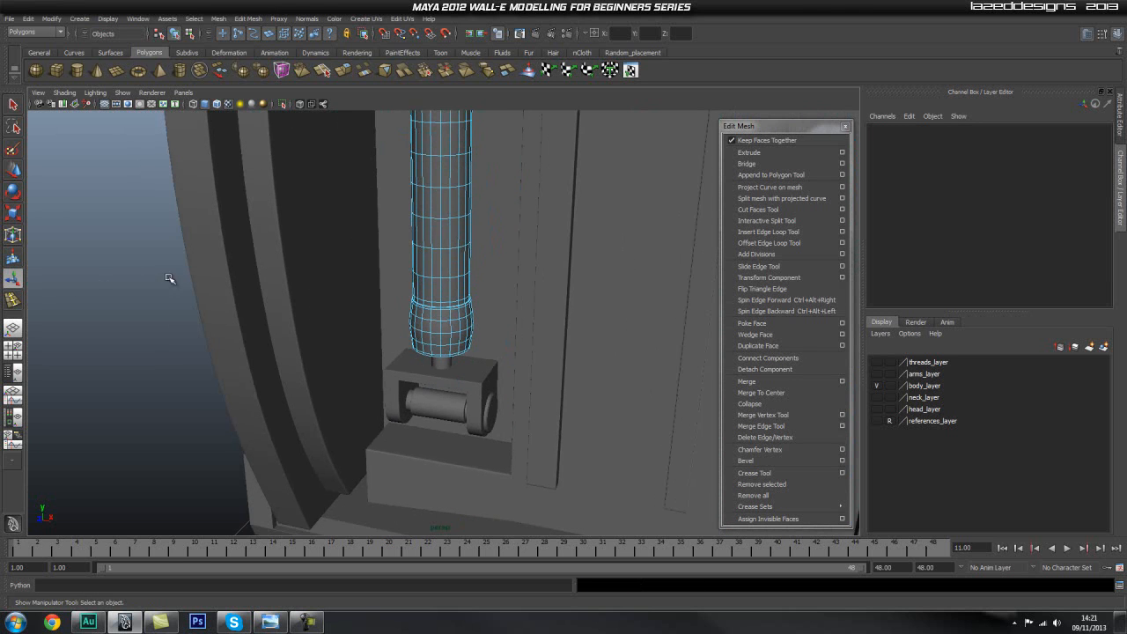
pyautogui.moveTo(433, 243); pyautogui.dragTo(483, 227, button='right')
pyautogui.keyDown('alt'); pyautogui.moveTo(424, 220); pyautogui.dragTo(457, 255); pyautogui.keyUp('alt')
pyautogui.keyDown('alt'); pyautogui.moveTo(456, 255); pyautogui.dragTo(404, 247, button='right'); pyautogui.keyUp('alt')
pyautogui.keyDown('alt'); pyautogui.moveTo(402, 248); pyautogui.dragTo(410, 311); pyautogui.keyUp('alt')
pyautogui.keyDown('alt'); pyautogui.moveTo(410, 311); pyautogui.dragTo(396, 286, button='middle'); pyautogui.keyUp('alt')
pyautogui.keyDown('alt'); pyautogui.moveTo(395, 286); pyautogui.dragTo(239, 326); pyautogui.keyUp('alt')
pyautogui.keyDown('alt'); pyautogui.moveTo(238, 327); pyautogui.dragTo(488, 329, button='right'); pyautogui.keyUp('alt')
pyautogui.keyDown('alt'); pyautogui.moveTo(488, 329); pyautogui.dragTo(443, 313); pyautogui.keyUp('alt')
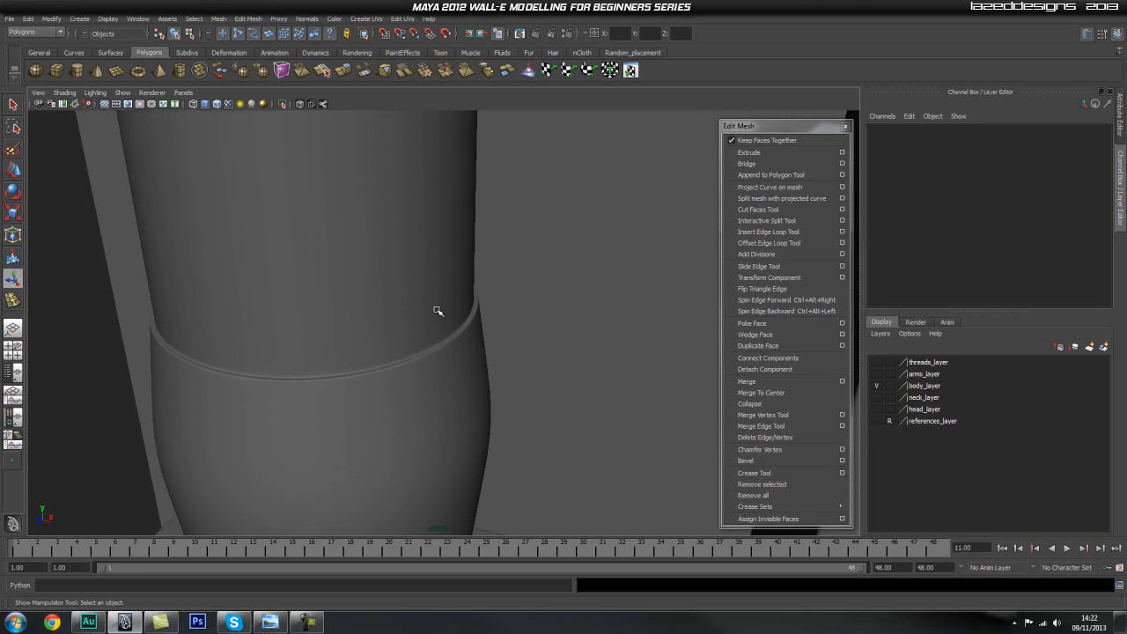
# Turn off the cylinder's smooth preview and insert an edge loop midway across the section above the lower ring.
pyautogui.click(380, 310)
pyautogui.keyDown('alt'); pyautogui.moveTo(415, 312); pyautogui.dragTo(407, 309, button='right'); pyautogui.keyUp('alt')
pyautogui.press('1')
pyautogui.keyDown('alt'); pyautogui.moveTo(381, 303); pyautogui.dragTo(415, 295, button='middle'); pyautogui.keyUp('alt')
pyautogui.keyDown('alt'); pyautogui.moveTo(373, 319); pyautogui.dragTo(607, 354, button='right'); pyautogui.keyUp('alt')
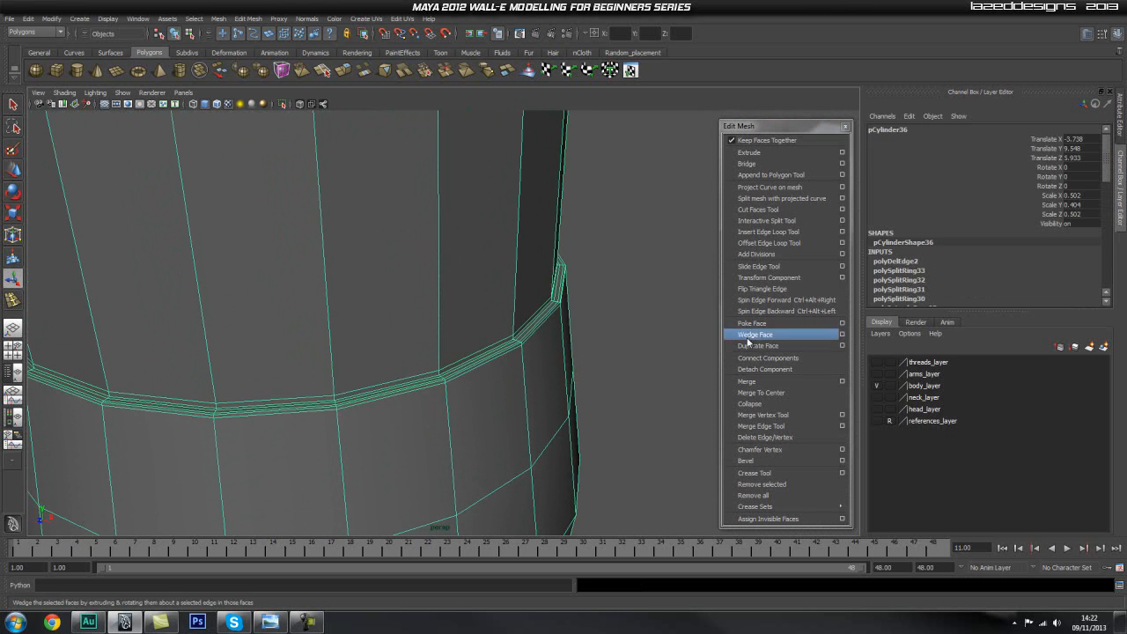
pyautogui.click(796, 232)
pyautogui.moveTo(440, 324); pyautogui.dragTo(436, 340)
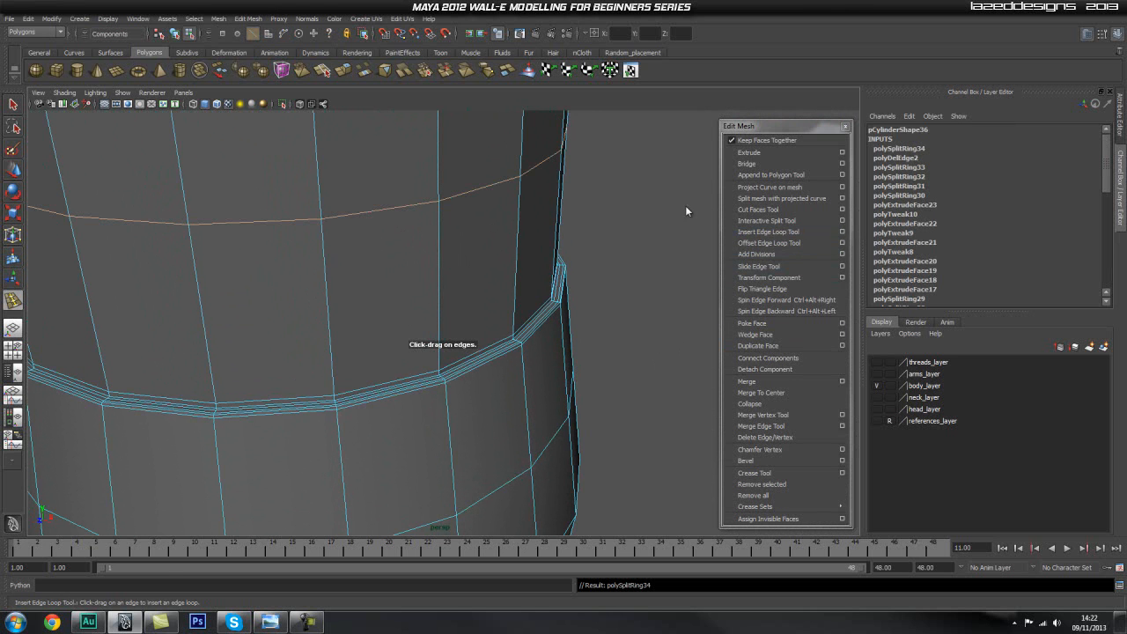
# Reset the Insert Edge Loop Tool to its defaults and insert a supporting loop just above the cylinder's lower ring.
pyautogui.click(842, 221)
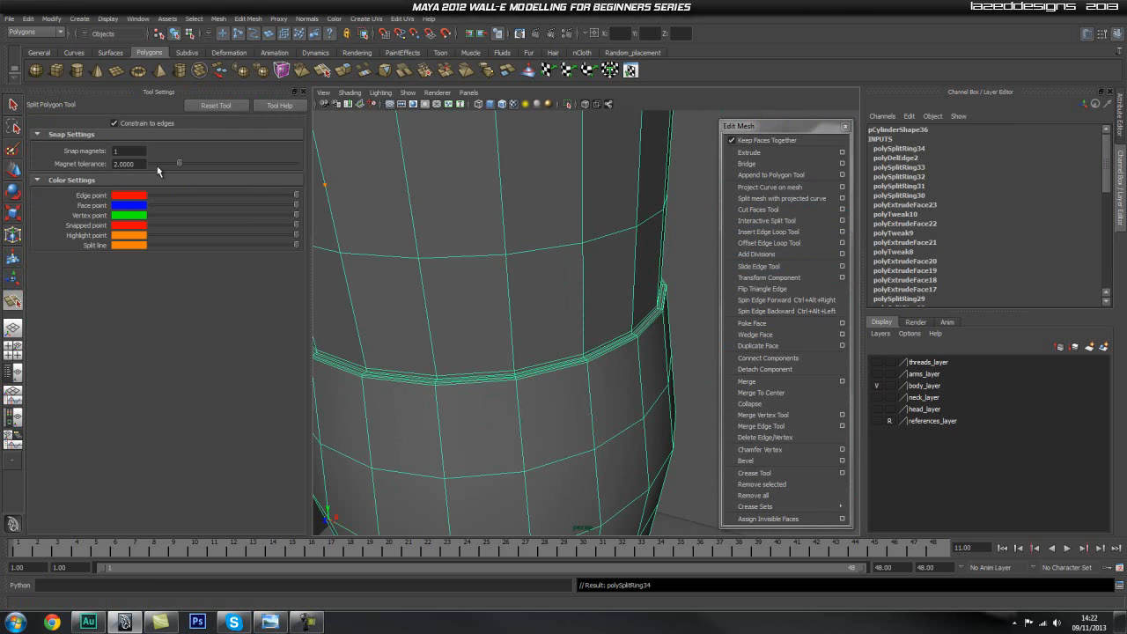
pyautogui.click(842, 231)
pyautogui.click(206, 105)
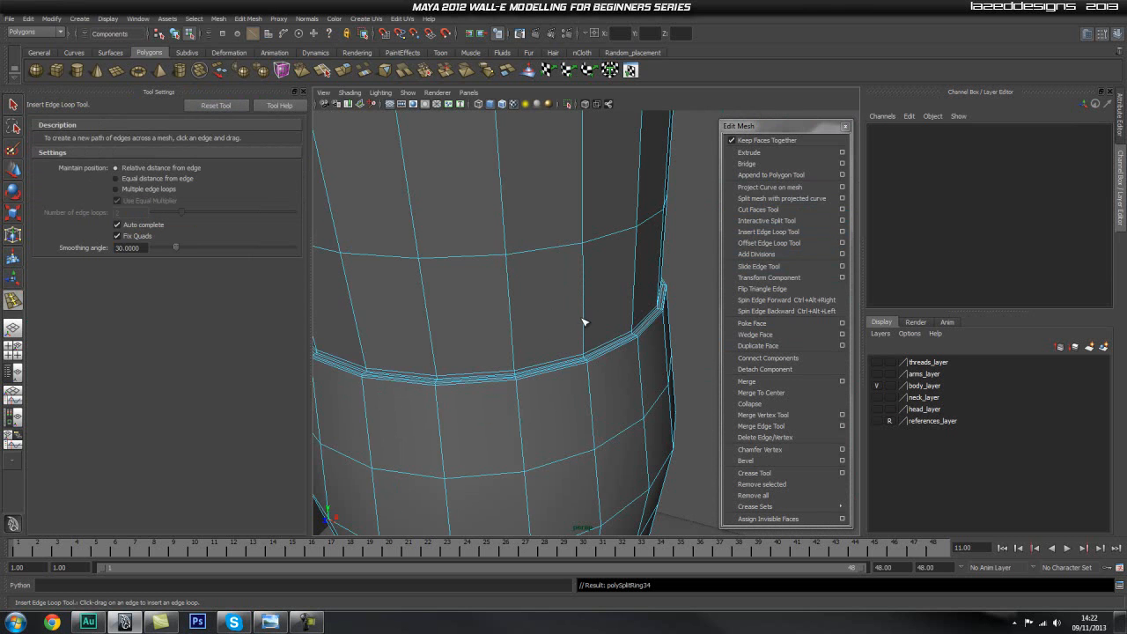
pyautogui.moveTo(586, 320); pyautogui.dragTo(592, 353)
pyautogui.press('q')
# Close the tool settings and examine the smoothed main cylinder from several angles, with and without its selection wireframe.
pyautogui.moveTo(577, 309); pyautogui.dragTo(609, 295, button='right')
pyautogui.scroll(-8, 522, 278)
pyautogui.scroll(-5, 525, 277)
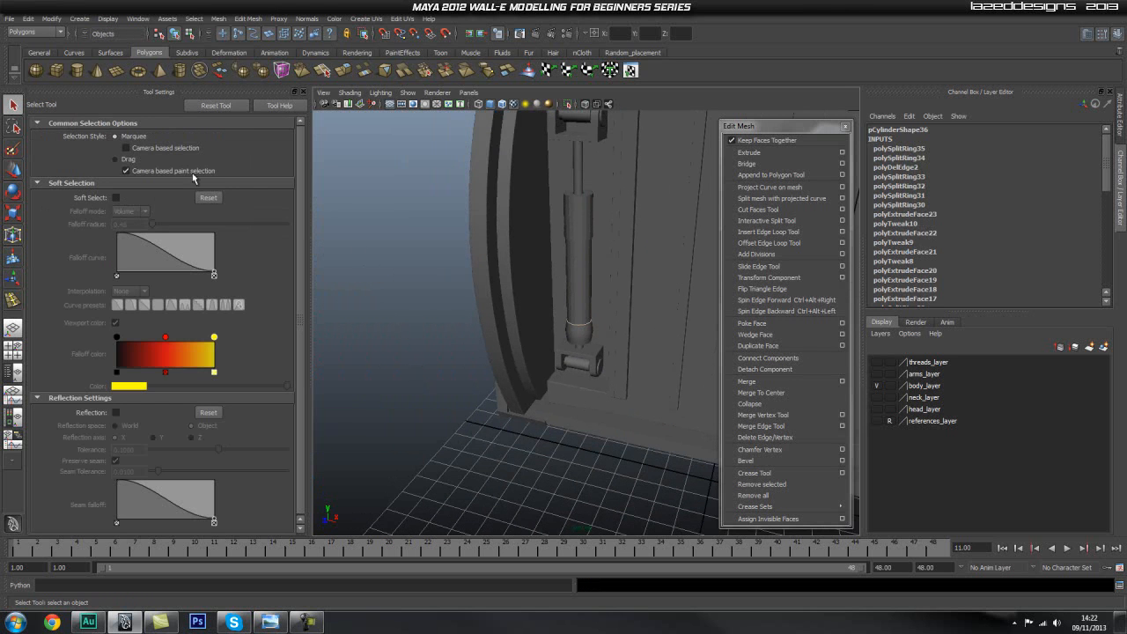
pyautogui.click(303, 93)
pyautogui.click(431, 178)
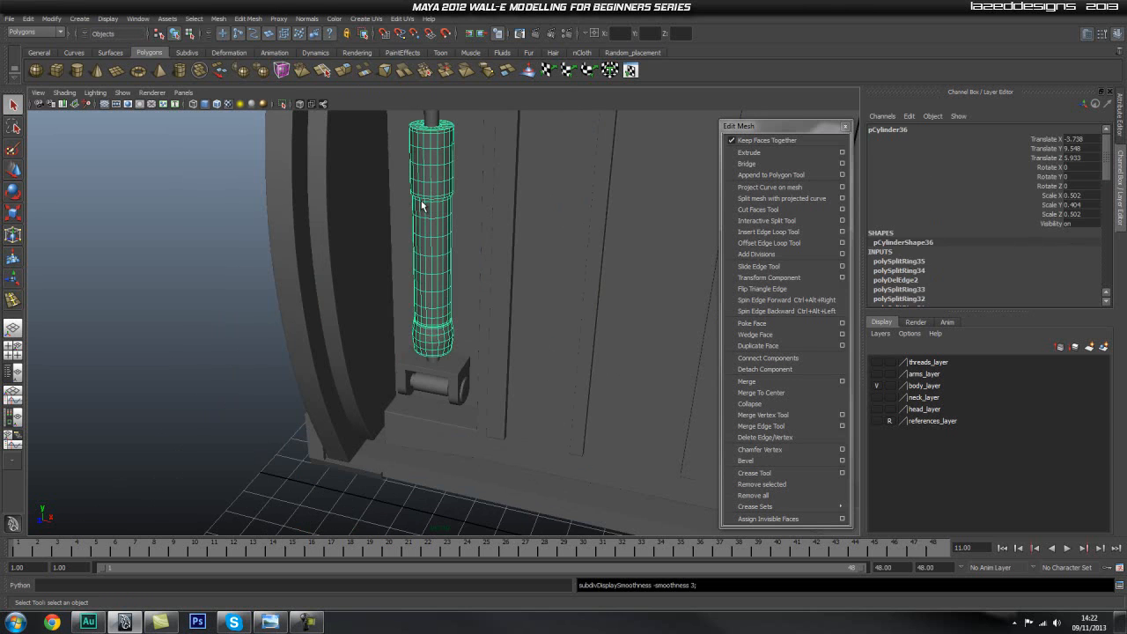
pyautogui.click(113, 225)
pyautogui.scroll(8, 340, 249)
pyautogui.keyDown('alt'); pyautogui.moveTo(493, 320); pyautogui.dragTo(468, 321); pyautogui.keyUp('alt')
pyautogui.keyDown('alt'); pyautogui.moveTo(254, 325); pyautogui.dragTo(687, 334, button='right'); pyautogui.keyUp('alt')
pyautogui.keyDown('alt'); pyautogui.moveTo(470, 333); pyautogui.dragTo(472, 339); pyautogui.keyUp('alt')
pyautogui.keyDown('alt'); pyautogui.moveTo(446, 342); pyautogui.dragTo(361, 319, button='right'); pyautogui.keyUp('alt')
pyautogui.click(390, 304)
pyautogui.keyDown('alt'); pyautogui.moveTo(445, 305); pyautogui.dragTo(487, 299); pyautogui.keyUp('alt')
pyautogui.keyDown('alt'); pyautogui.moveTo(488, 299); pyautogui.dragTo(277, 305, button='right'); pyautogui.keyUp('alt')
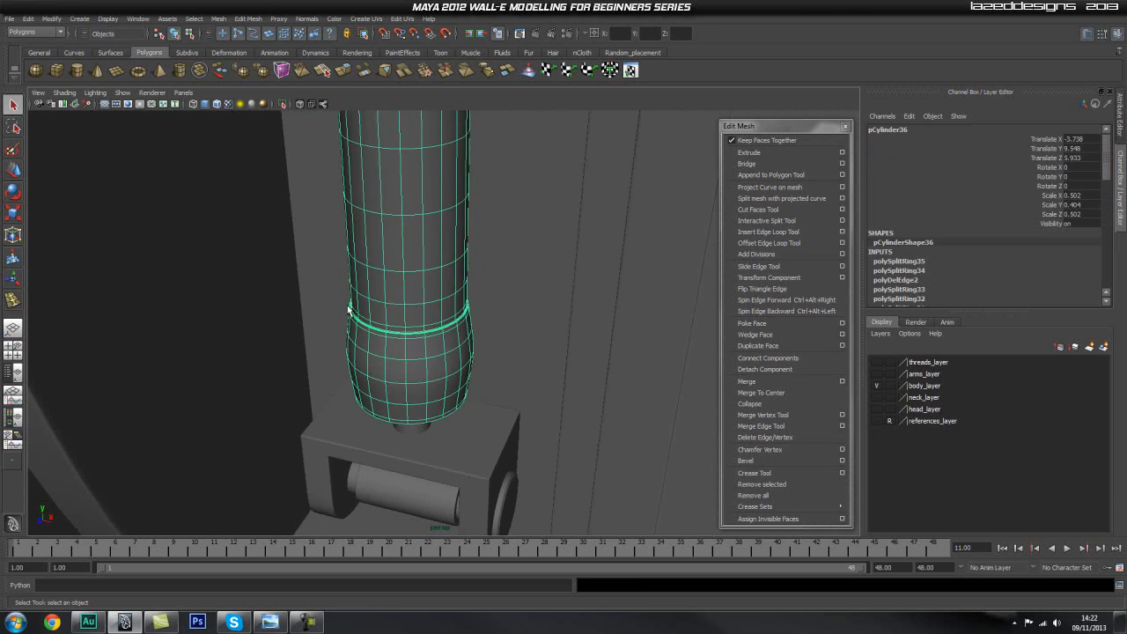
pyautogui.keyDown('alt'); pyautogui.moveTo(379, 311); pyautogui.dragTo(322, 325, button='right'); pyautogui.keyUp('alt')
pyautogui.keyDown('alt'); pyautogui.moveTo(322, 325); pyautogui.dragTo(373, 307); pyautogui.keyUp('alt')
pyautogui.keyDown('alt'); pyautogui.moveTo(373, 307); pyautogui.dragTo(179, 300, button='right'); pyautogui.keyUp('alt')
pyautogui.click(283, 284)
pyautogui.keyDown('alt'); pyautogui.moveTo(283, 284); pyautogui.dragTo(436, 315); pyautogui.keyUp('alt')
# Show wireframe on shaded in a straight-on view of the back and raise the body_back_susp_top_left bracket group to Translate Y 6.427.
pyautogui.press('space')
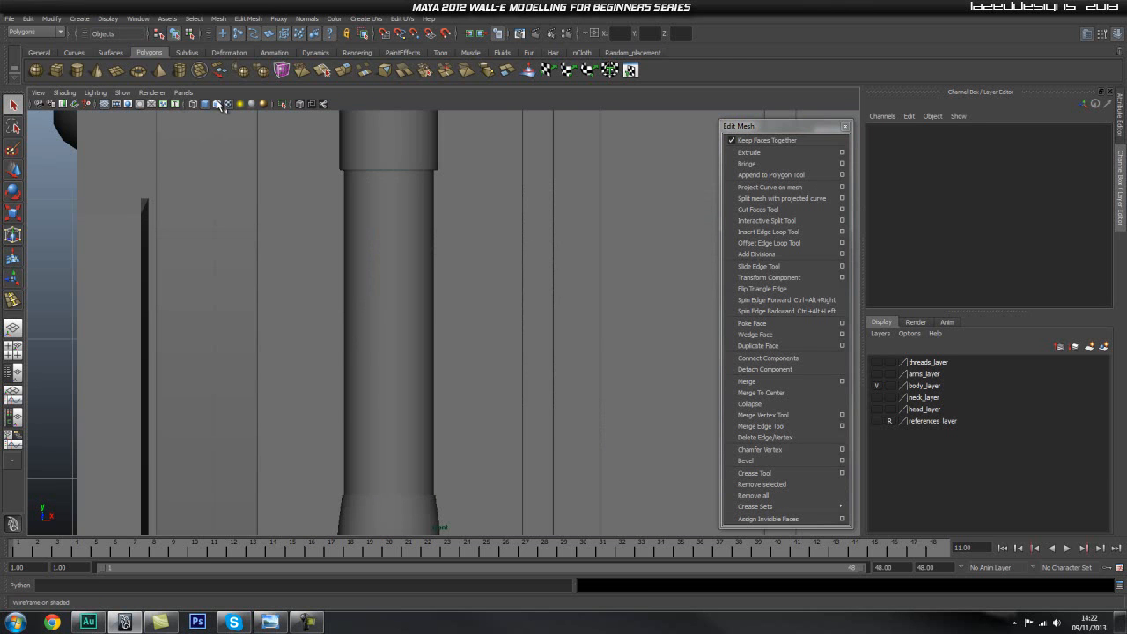
pyautogui.click(216, 104)
pyautogui.scroll(-8, 282, 227)
pyautogui.keyDown('alt'); pyautogui.moveTo(407, 195); pyautogui.dragTo(400, 266, button='middle'); pyautogui.keyUp('alt')
pyautogui.keyDown('alt'); pyautogui.moveTo(339, 251); pyautogui.dragTo(534, 236, button='right'); pyautogui.keyUp('alt')
pyautogui.keyDown('alt'); pyautogui.moveTo(430, 229); pyautogui.dragTo(423, 289, button='middle'); pyautogui.keyUp('alt')
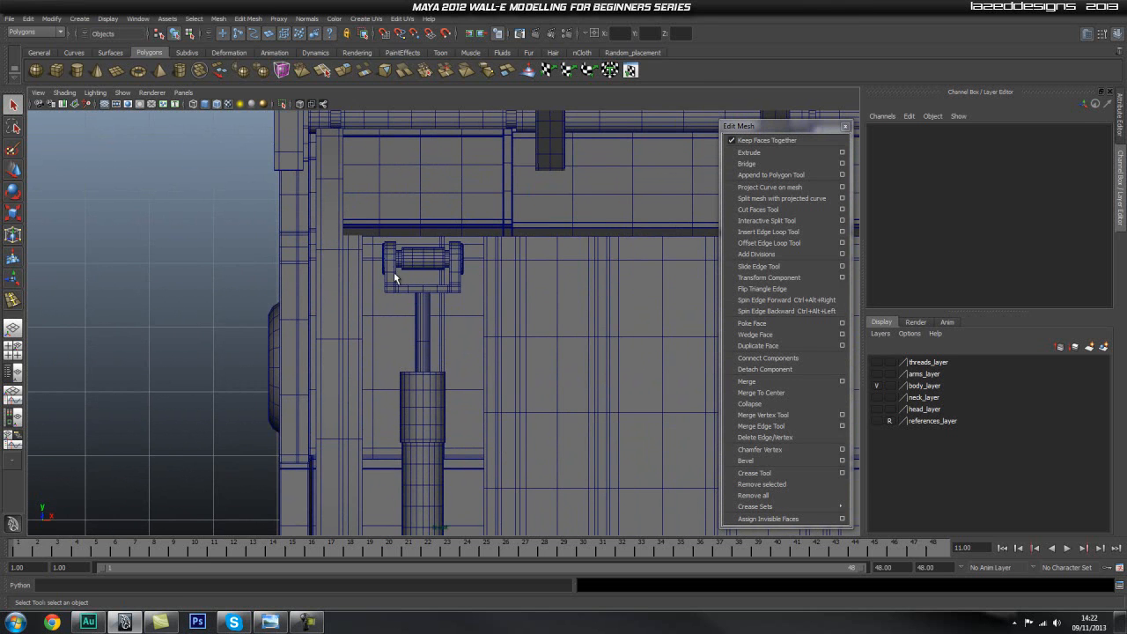
pyautogui.click(392, 268)
pyautogui.click(405, 269)
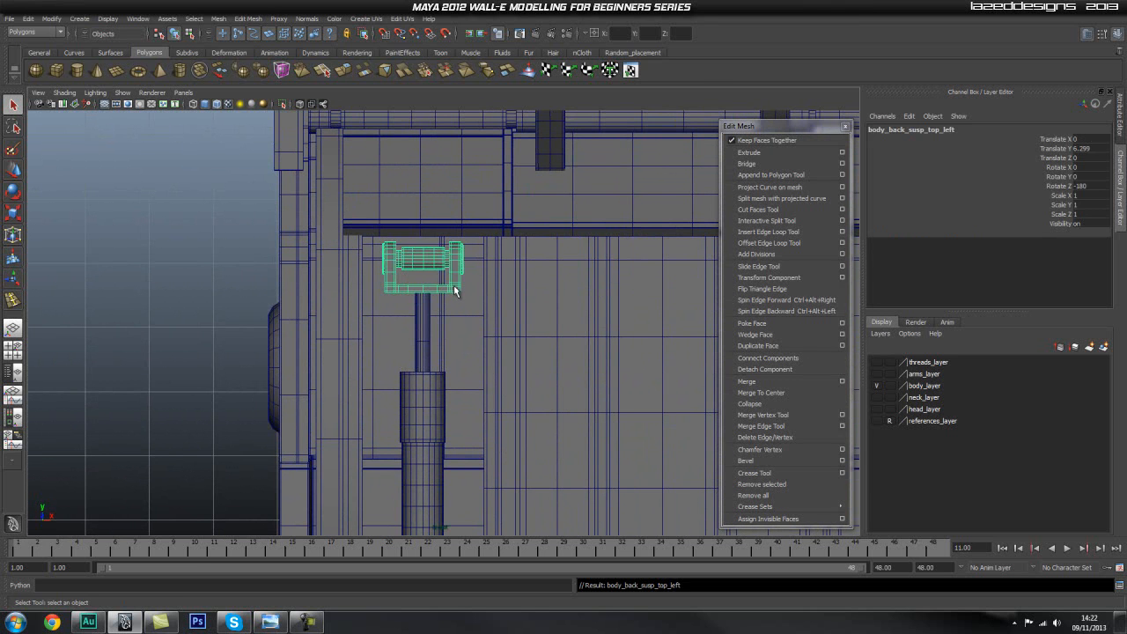
pyautogui.press('w')
pyautogui.moveTo(423, 290); pyautogui.dragTo(424, 281)
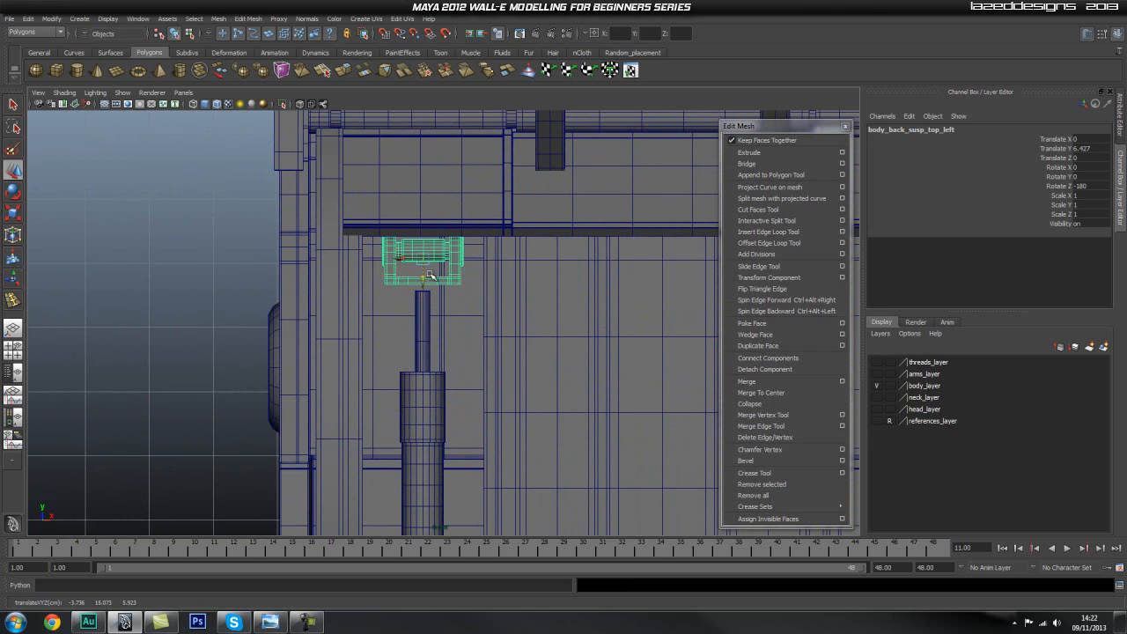
# Move the top vertices of the piston's thin rod up to meet the raised bracket's underside.
pyautogui.click(424, 310)
pyautogui.moveTo(424, 310); pyautogui.dragTo(454, 300, button='right')
pyautogui.click(437, 295)
pyautogui.moveTo(424, 271); pyautogui.dragTo(424, 263)
pyautogui.press('3')
pyautogui.moveTo(421, 377); pyautogui.dragTo(432, 385, button='right')
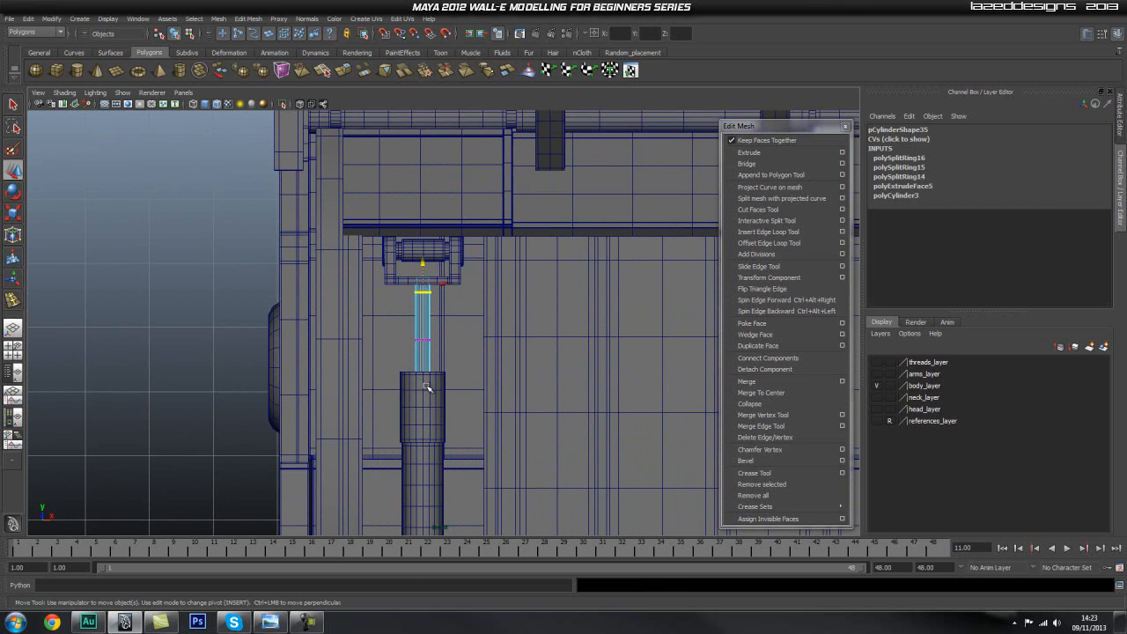
pyautogui.click(430, 275)
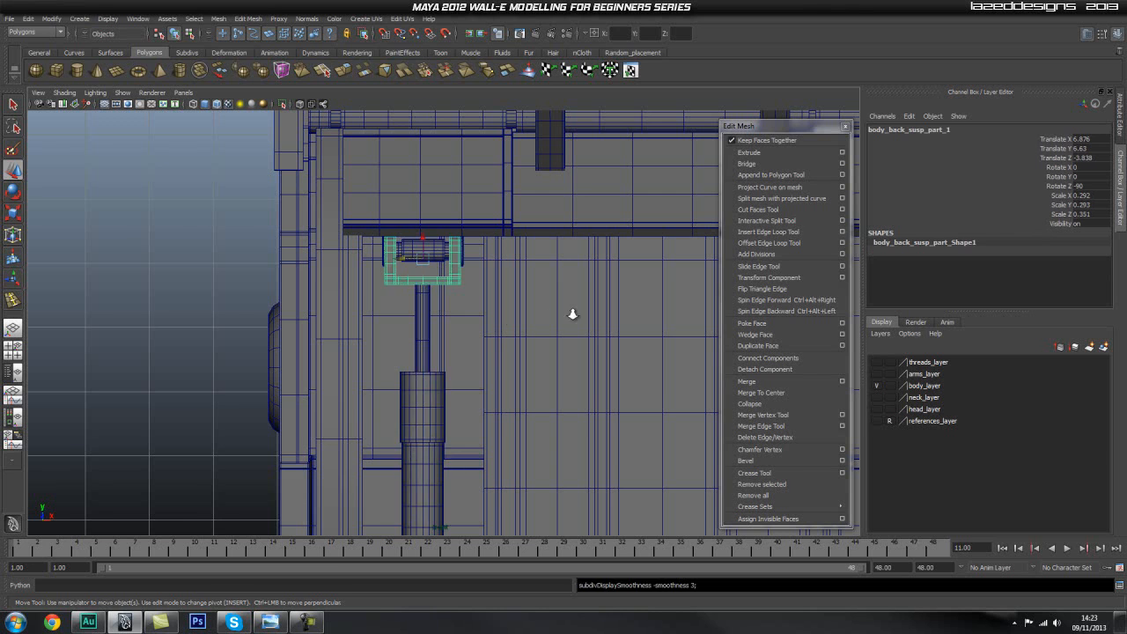
# Return to the perspective view, deselect the bracket and check how the suspension fits in the back of the body.
pyautogui.keyDown('alt'); pyautogui.moveTo(566, 317); pyautogui.dragTo(485, 327, button='right'); pyautogui.keyUp('alt')
pyautogui.press('space')
pyautogui.moveTo(483, 331); pyautogui.dragTo(478, 316)
pyautogui.keyDown('alt'); pyautogui.moveTo(583, 329); pyautogui.dragTo(554, 342); pyautogui.keyUp('alt')
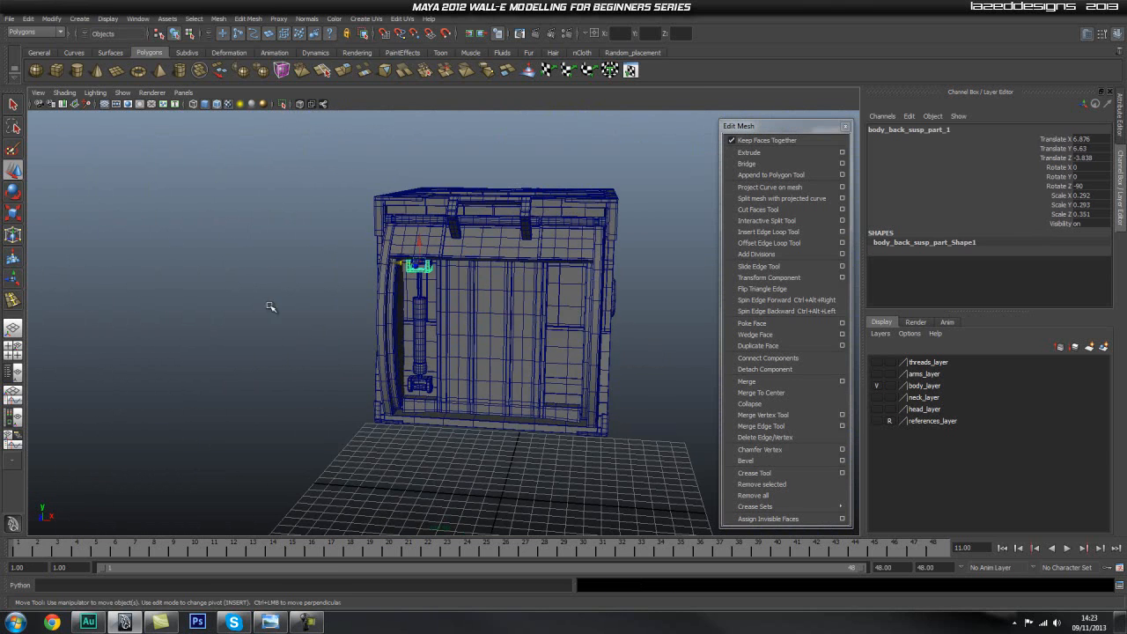
pyautogui.click(264, 308)
pyautogui.keyDown('alt'); pyautogui.moveTo(459, 336); pyautogui.dragTo(467, 308); pyautogui.keyUp('alt')
pyautogui.keyDown('alt'); pyautogui.moveTo(467, 308); pyautogui.dragTo(450, 277, button='middle'); pyautogui.keyUp('alt')
pyautogui.keyDown('alt'); pyautogui.moveTo(449, 277); pyautogui.dragTo(535, 410, button='right'); pyautogui.keyUp('alt')
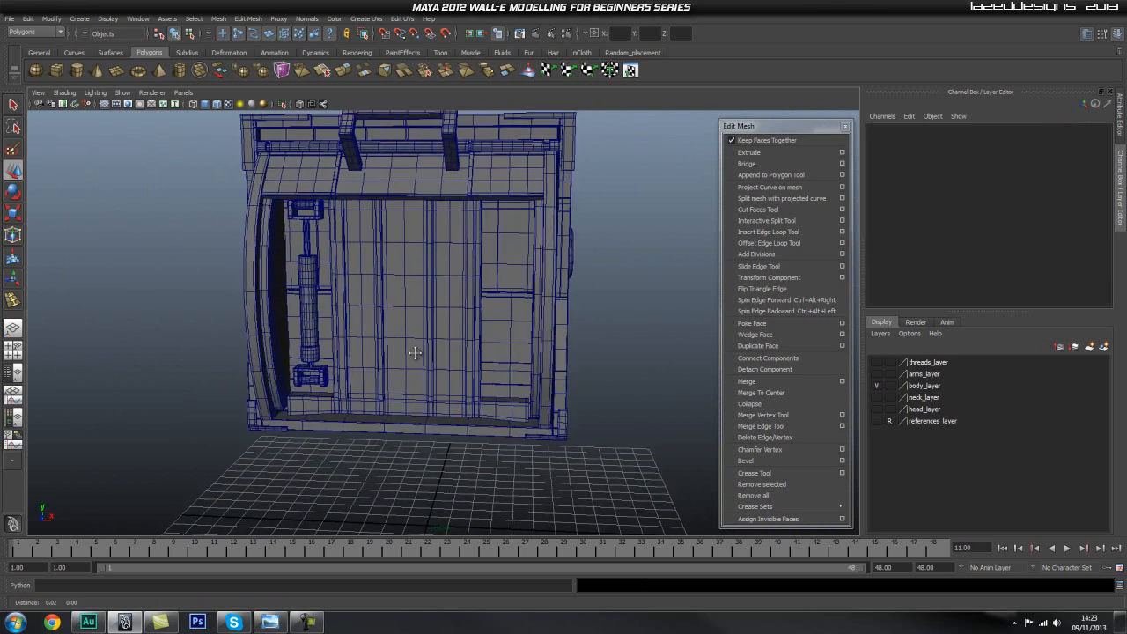
# Show the Outliner beside the perspective view and rename the thin rod pCylinder35 as body_back_susp_small_cyl.
pyautogui.click(17, 375)
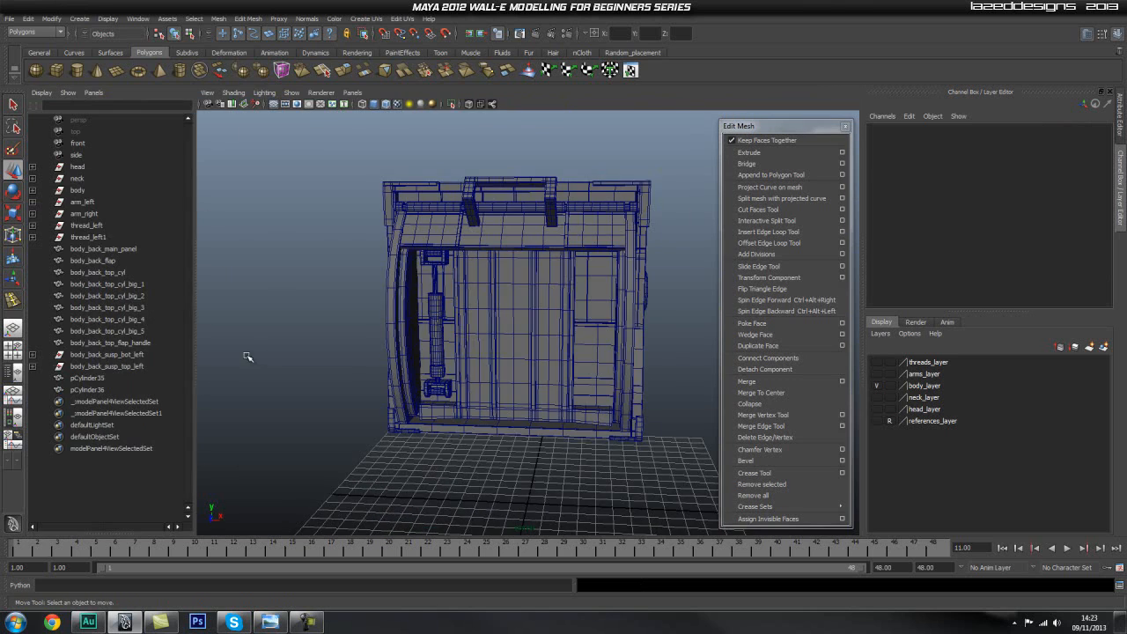
pyautogui.keyDown('alt'); pyautogui.moveTo(323, 309); pyautogui.dragTo(374, 347, button='right'); pyautogui.keyUp('alt')
pyautogui.keyDown('alt'); pyautogui.moveTo(374, 347); pyautogui.dragTo(428, 308, button='middle'); pyautogui.keyUp('alt')
pyautogui.click(88, 378)
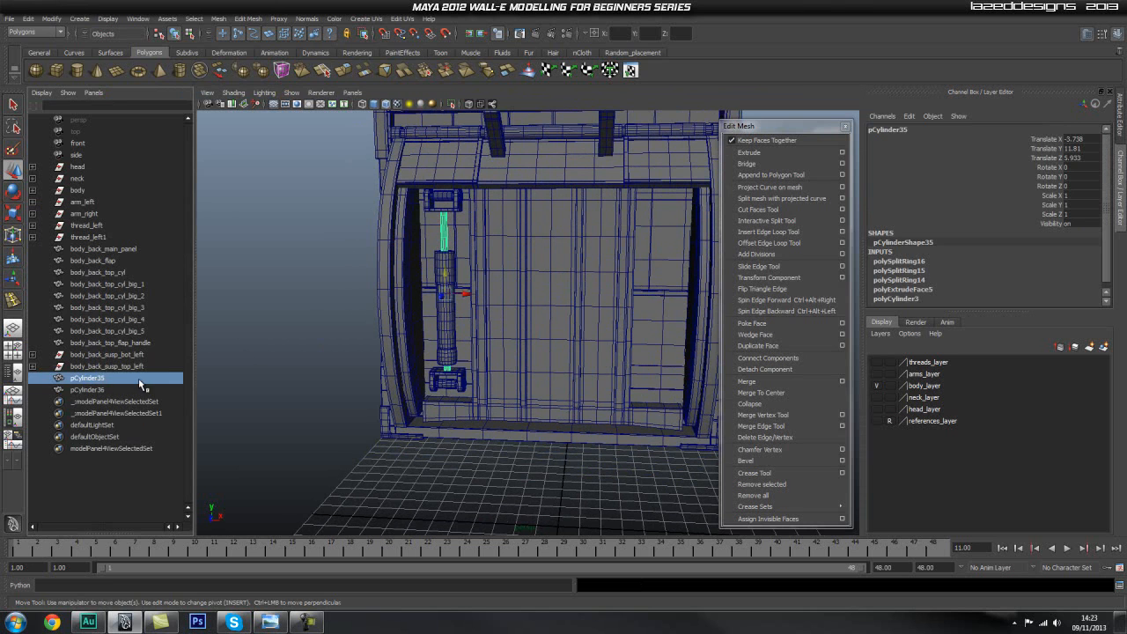
pyautogui.doubleClick(82, 379)
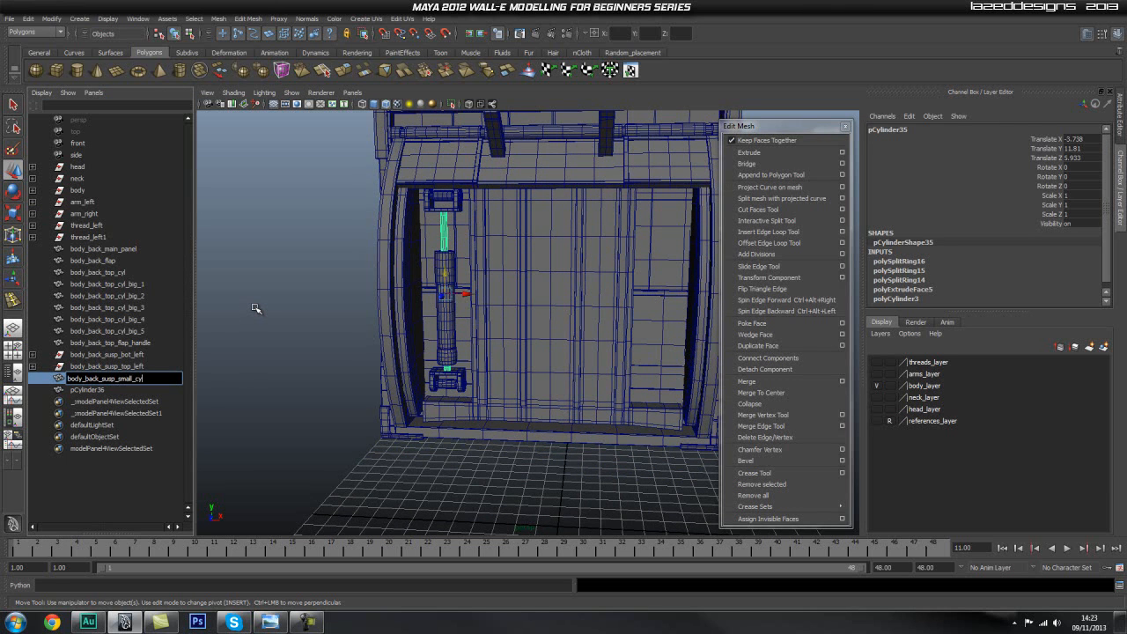
pyautogui.press('Return')
# Rename the main piston cylinder pCylinder36 as bodyh_back_susp_main_cyl.
pyautogui.click(88, 390)
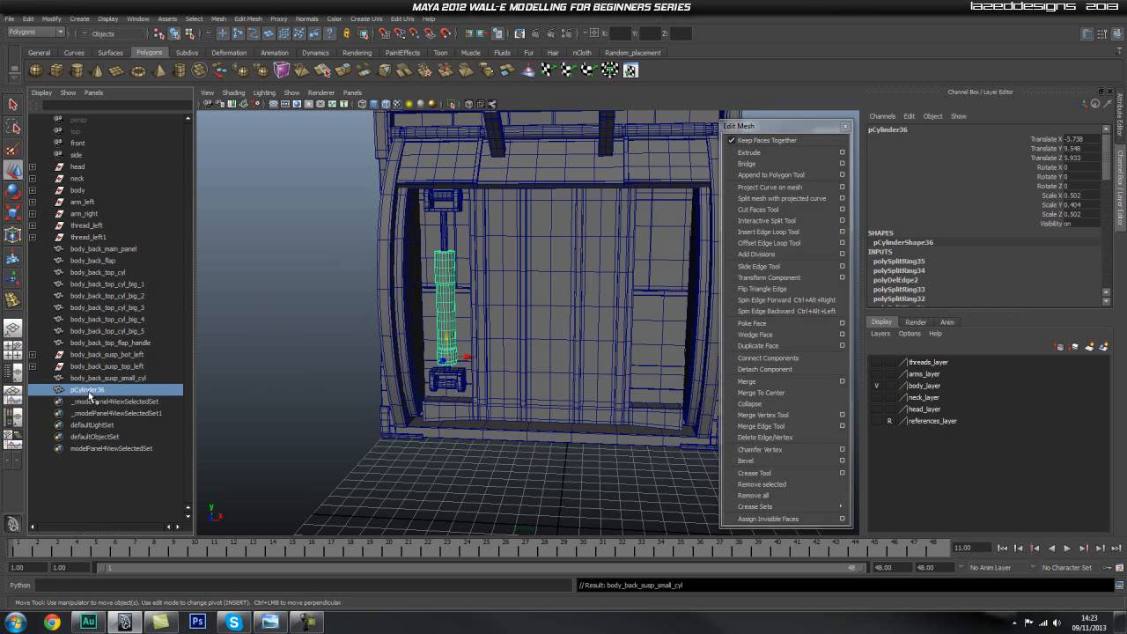
pyautogui.doubleClick(88, 390)
pyautogui.write('bodyh_')
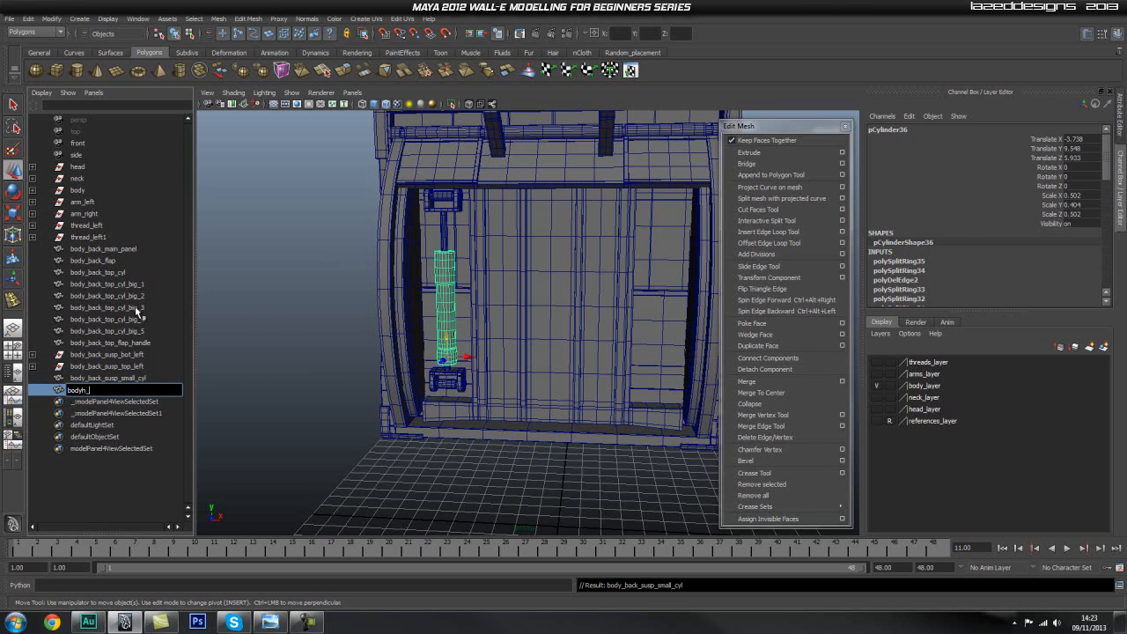
pyautogui.write('back_susp_main_cyl')
pyautogui.press('Return')
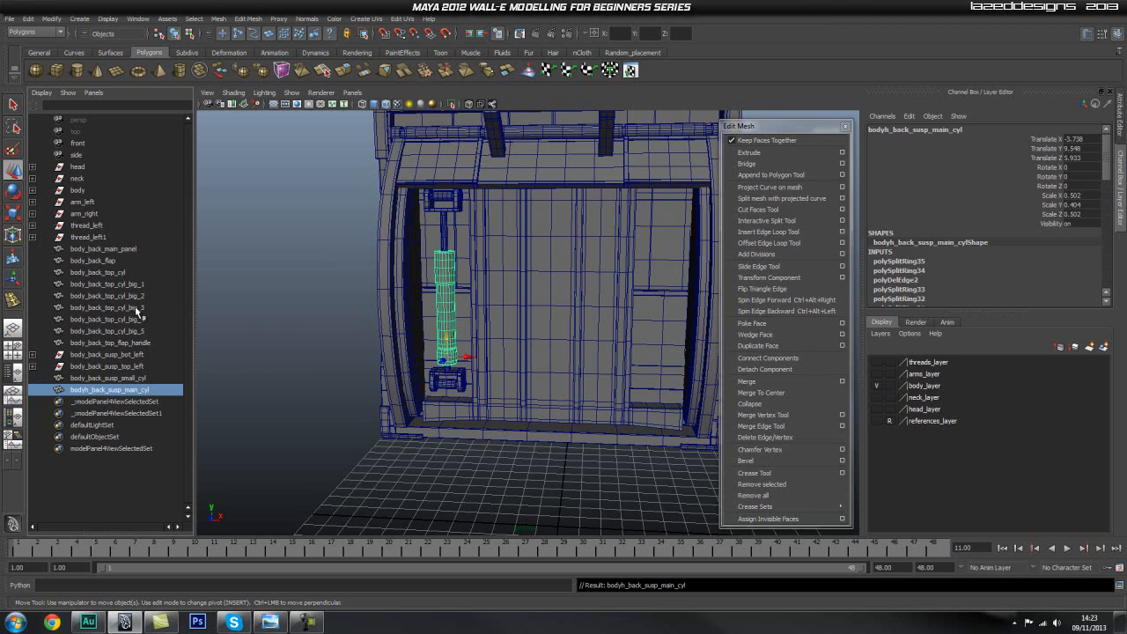
# Group the small and main suspension cylinders and name the group body_back_susp_main.
pyautogui.scroll(4, 304, 340)
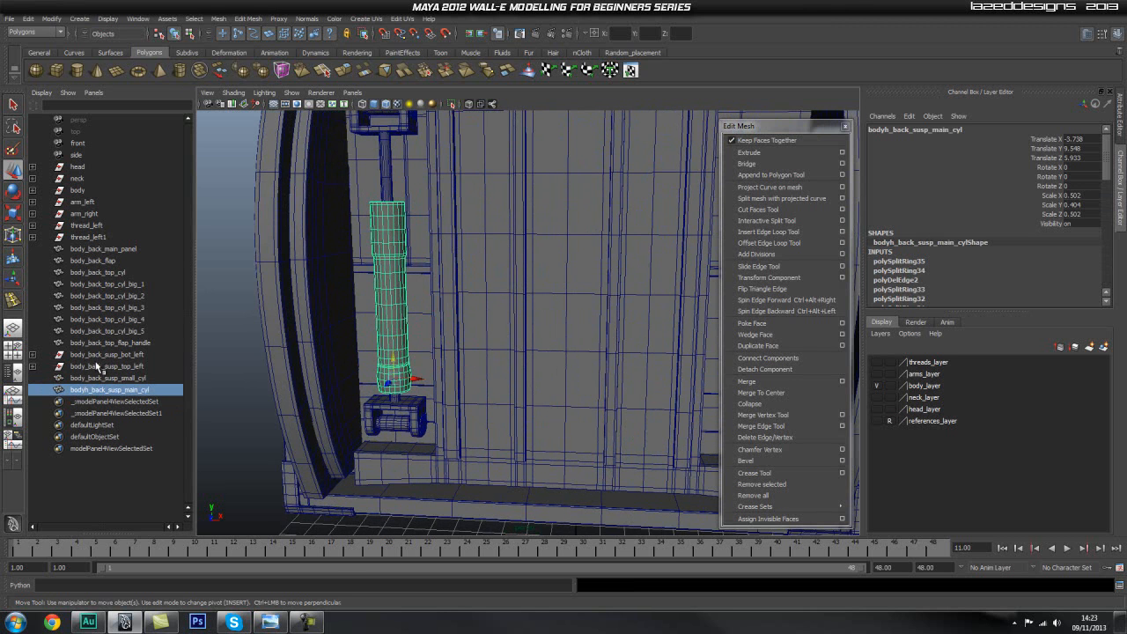
pyautogui.click(118, 357)
pyautogui.click(123, 365)
pyautogui.click(119, 358)
pyautogui.click(122, 366)
pyautogui.keyDown('alt'); pyautogui.moveTo(342, 352); pyautogui.dragTo(369, 392, button='middle'); pyautogui.keyUp('alt')
pyautogui.click(125, 378)
pyautogui.keyDown('ctrl'); pyautogui.click(137, 390); pyautogui.keyUp('ctrl')
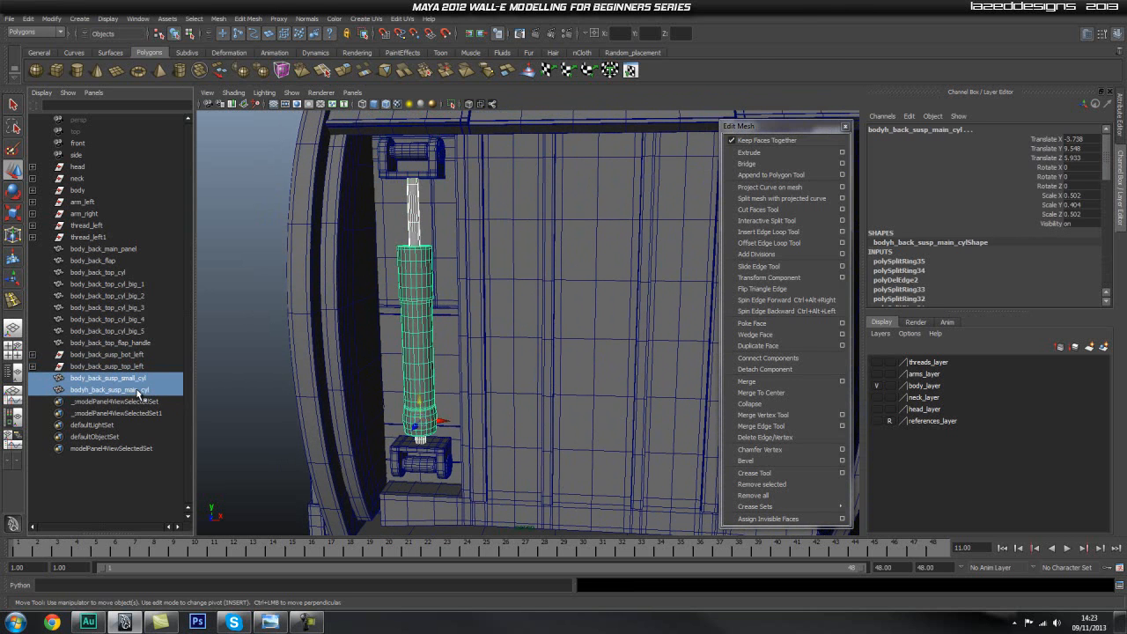
pyautogui.hotkey('ctrl', 'g')
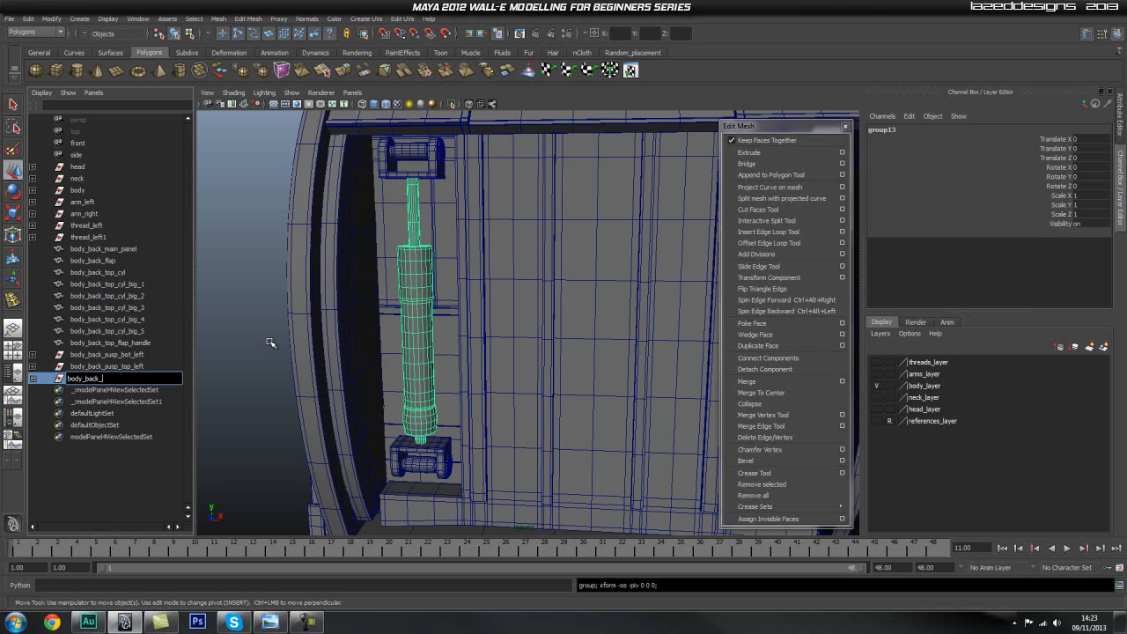
pyautogui.write('ain')
pyautogui.press('Return')
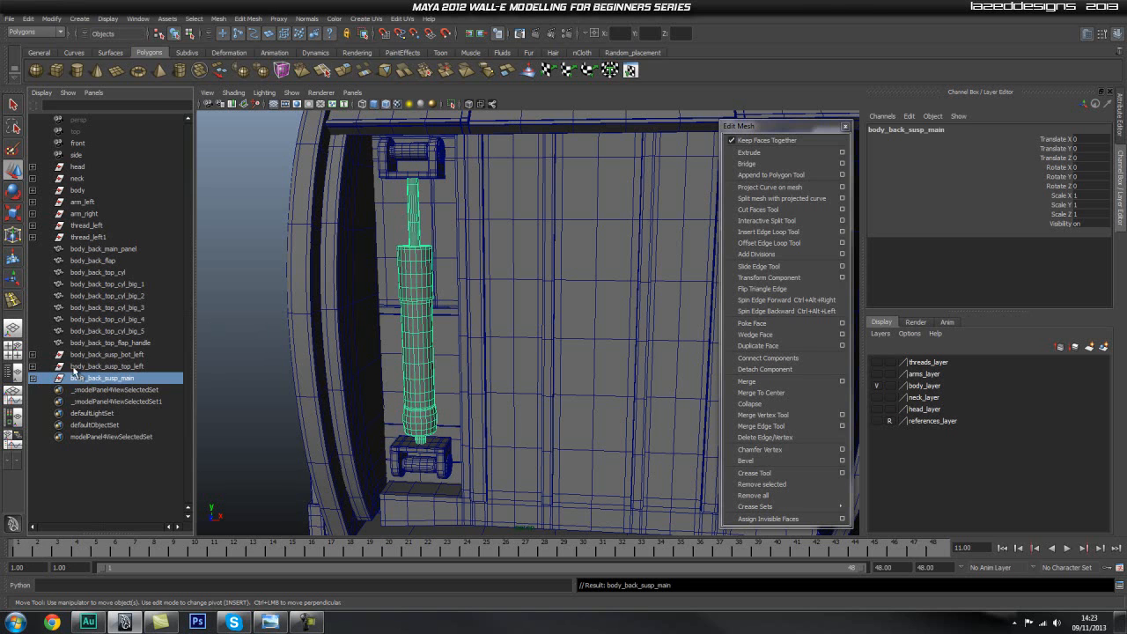
# Group the bottom bracket, top bracket and body_back_susp_main groups together and name the new group body_back_susp_left.
pyautogui.keyDown('shift'); pyautogui.click(132, 355); pyautogui.keyUp('shift')
pyautogui.hotkey('ctrl', 'g')
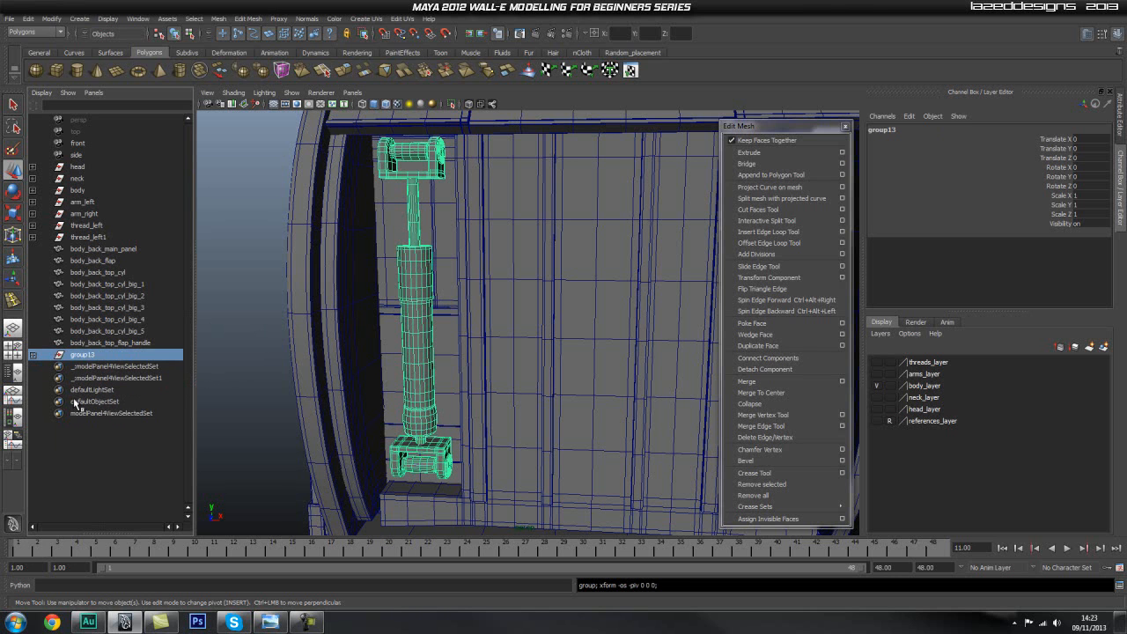
pyautogui.doubleClick(117, 353)
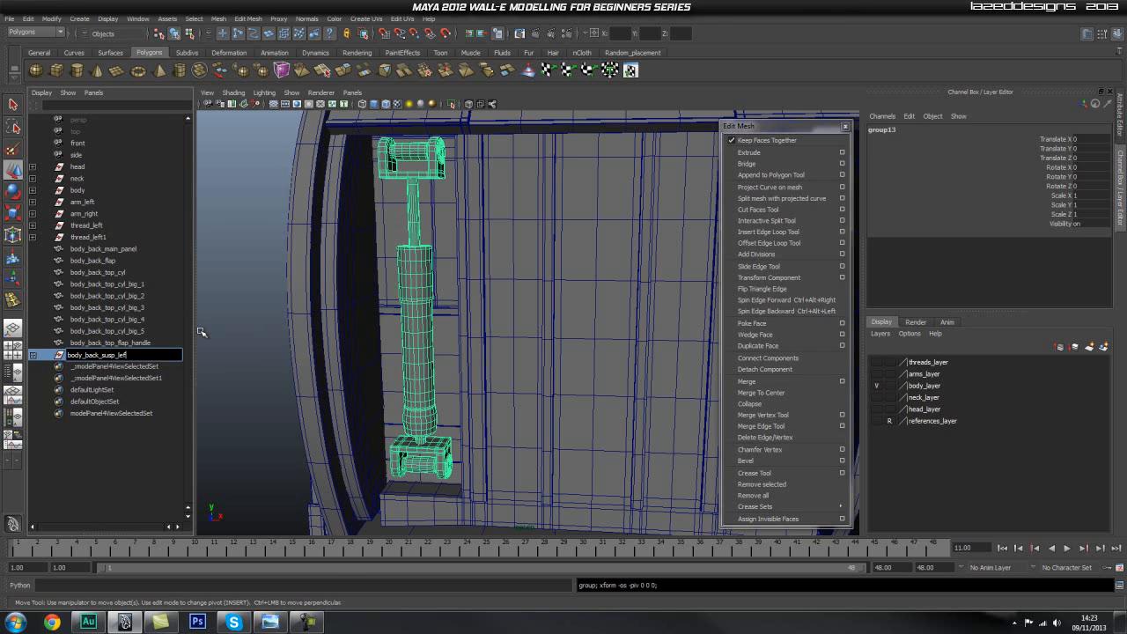
pyautogui.press('Return')
# Duplicate the body_back_susp_left group and mirror the copy to the body's other side with Scale X -1.
pyautogui.keyDown('alt'); pyautogui.moveTo(579, 304); pyautogui.dragTo(500, 324, button='right'); pyautogui.keyUp('alt')
pyautogui.hotkey('ctrl', 'd')
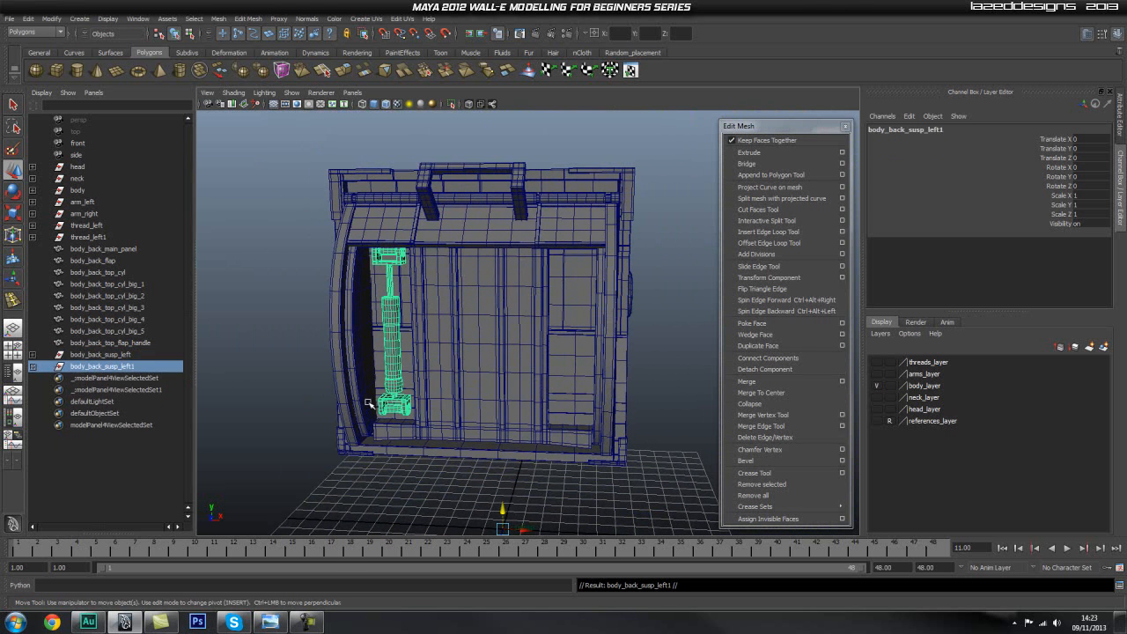
pyautogui.press('r')
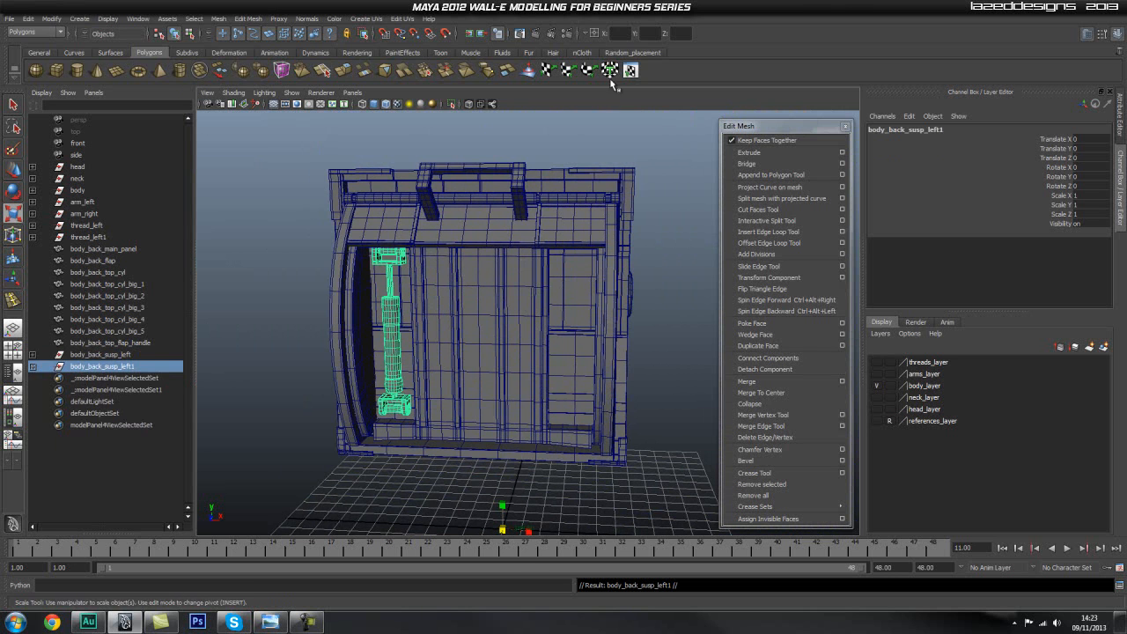
pyautogui.write('-1')
pyautogui.press('Return')
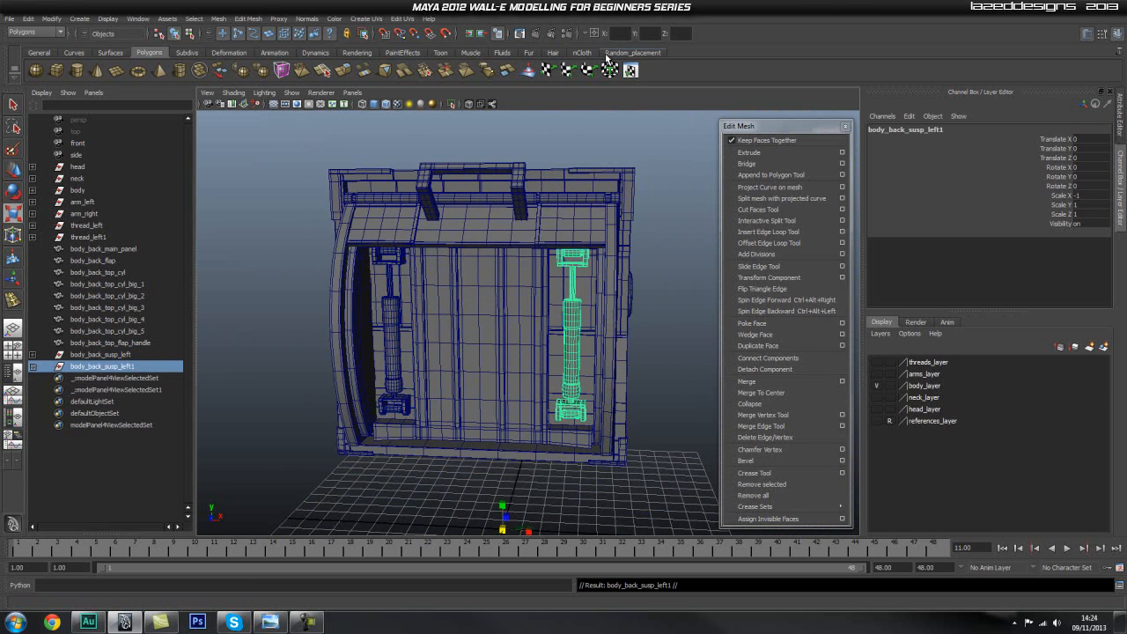
pyautogui.click(672, 412)
pyautogui.keyDown('alt'); pyautogui.moveTo(672, 412); pyautogui.dragTo(372, 402); pyautogui.keyUp('alt')
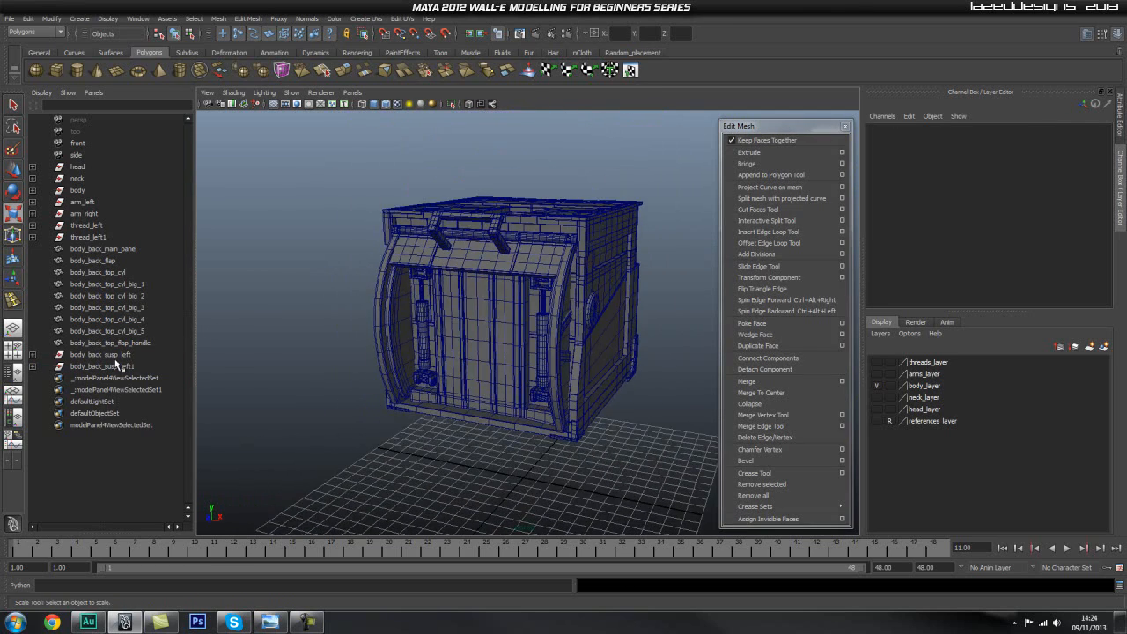
# Move both suspension groups, body_back_susp_left and body_back_susp_left1, into the body group.
pyautogui.click(113, 355)
pyautogui.keyDown('shift'); pyautogui.click(121, 366); pyautogui.keyUp('shift')
pyautogui.moveTo(118, 357); pyautogui.dragTo(95, 195, button='middle')
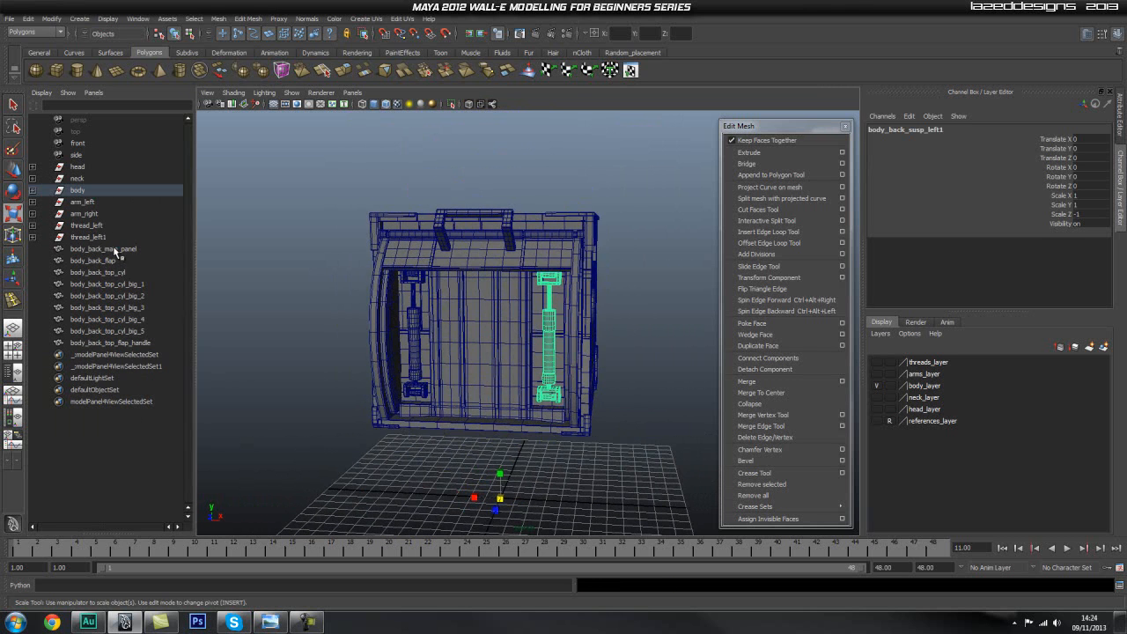
# Move the main back panel, back flap, all the back top cylinders and the flap handle into the body group.
pyautogui.click(106, 250)
pyautogui.click(111, 261)
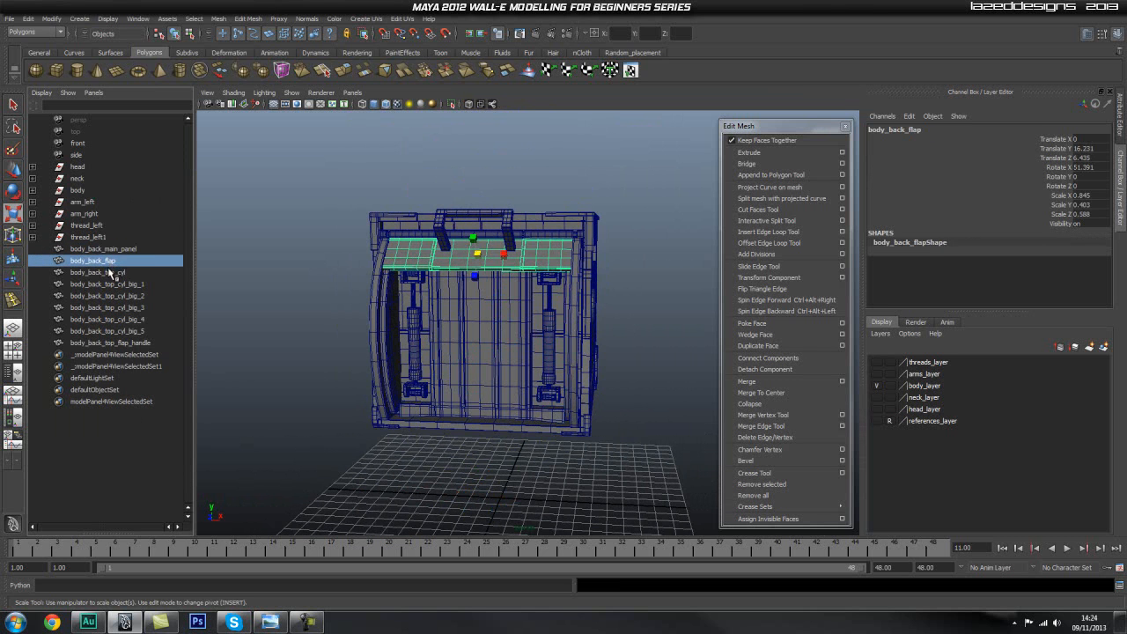
pyautogui.click(110, 273)
pyautogui.click(109, 284)
pyautogui.click(108, 295)
pyautogui.click(108, 308)
pyautogui.click(107, 319)
pyautogui.click(108, 330)
pyautogui.click(105, 249)
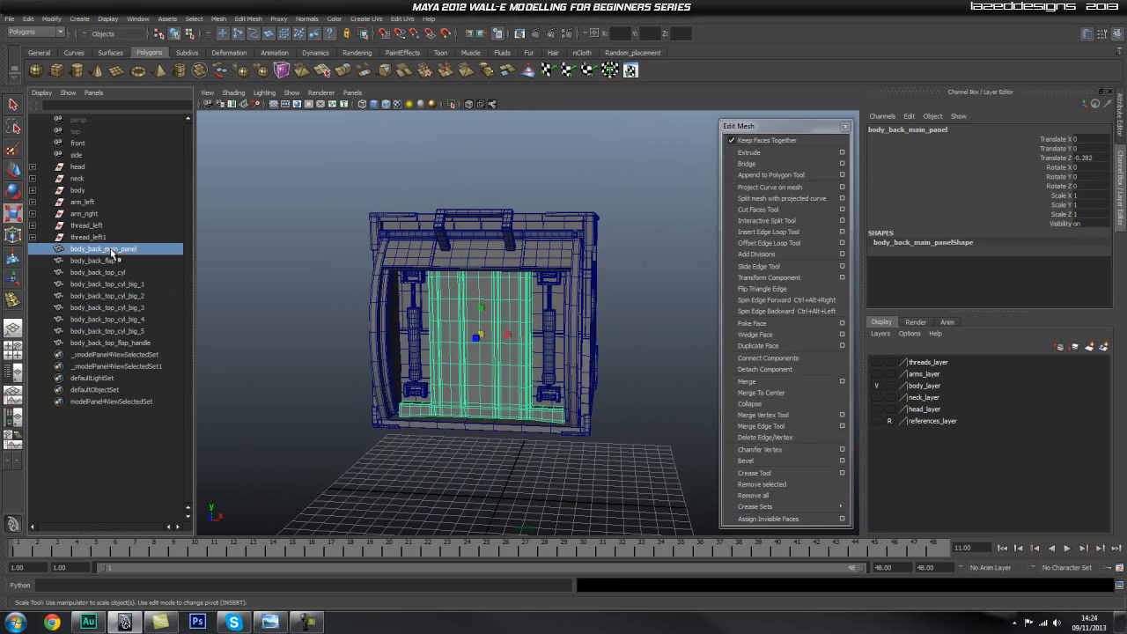
pyautogui.keyDown('shift'); pyautogui.click(110, 343); pyautogui.keyUp('shift')
pyautogui.keyDown('alt'); pyautogui.moveTo(442, 355); pyautogui.dragTo(487, 354); pyautogui.keyUp('alt')
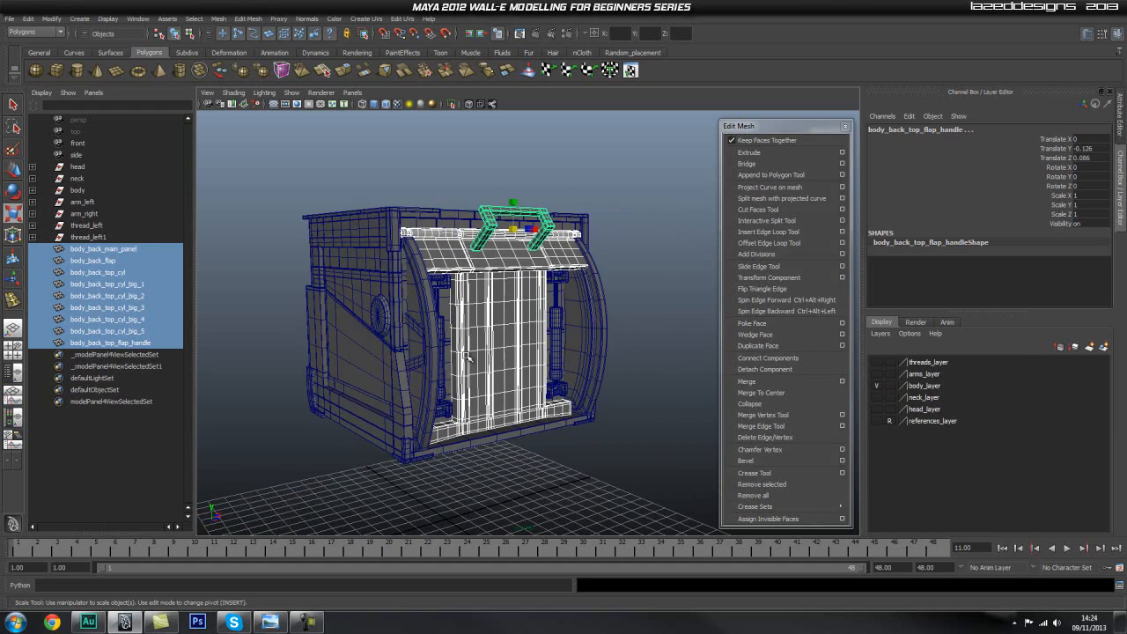
pyautogui.moveTo(99, 253); pyautogui.dragTo(93, 189, button='middle')
# Examine the body's mesh from the front, sides and top for areas that need more geometry.
pyautogui.keyDown('alt'); pyautogui.moveTo(620, 280); pyautogui.dragTo(461, 282); pyautogui.keyUp('alt')
pyautogui.click(606, 234)
pyautogui.keyDown('alt'); pyautogui.moveTo(461, 282); pyautogui.dragTo(609, 303, button='right'); pyautogui.keyUp('alt')
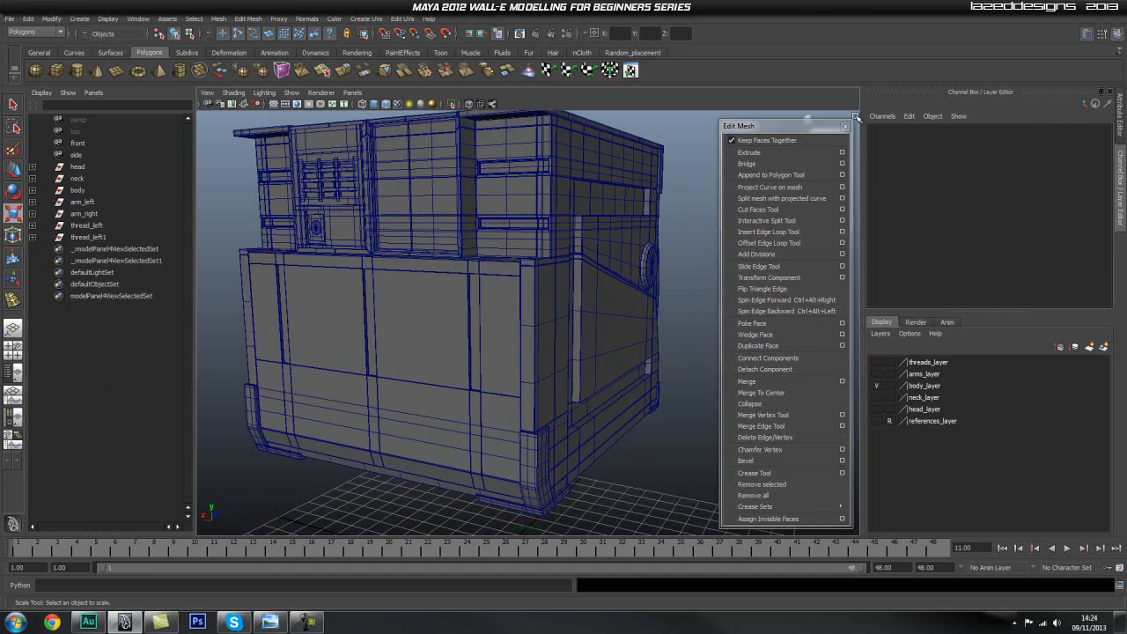
pyautogui.click(846, 127)
pyautogui.keyDown('alt'); pyautogui.moveTo(663, 204); pyautogui.dragTo(499, 231, button='right'); pyautogui.keyUp('alt')
pyautogui.keyDown('alt'); pyautogui.moveTo(499, 232); pyautogui.dragTo(461, 221); pyautogui.keyUp('alt')
pyautogui.keyDown('alt'); pyautogui.moveTo(460, 221); pyautogui.dragTo(650, 249, button='right'); pyautogui.keyUp('alt')
pyautogui.keyDown('alt'); pyautogui.moveTo(650, 249); pyautogui.dragTo(784, 262); pyautogui.keyUp('alt')
pyautogui.keyDown('alt'); pyautogui.moveTo(783, 262); pyautogui.dragTo(417, 277, button='right'); pyautogui.keyUp('alt')
pyautogui.keyDown('alt'); pyautogui.moveTo(418, 277); pyautogui.dragTo(540, 292); pyautogui.keyUp('alt')
# Insert 3 evenly spaced horizontal edge loops across the upper section of body_bottom_door with the Insert Edge Loop Tool's multiple loops option.
pyautogui.click(502, 326)
pyautogui.keyDown('alt'); pyautogui.moveTo(575, 342); pyautogui.dragTo(599, 337); pyautogui.keyUp('alt')
pyautogui.keyDown('alt'); pyautogui.moveTo(458, 319); pyautogui.dragTo(517, 299, button='right'); pyautogui.keyUp('alt')
pyautogui.keyDown('alt'); pyautogui.moveTo(518, 298); pyautogui.dragTo(567, 331); pyautogui.keyUp('alt')
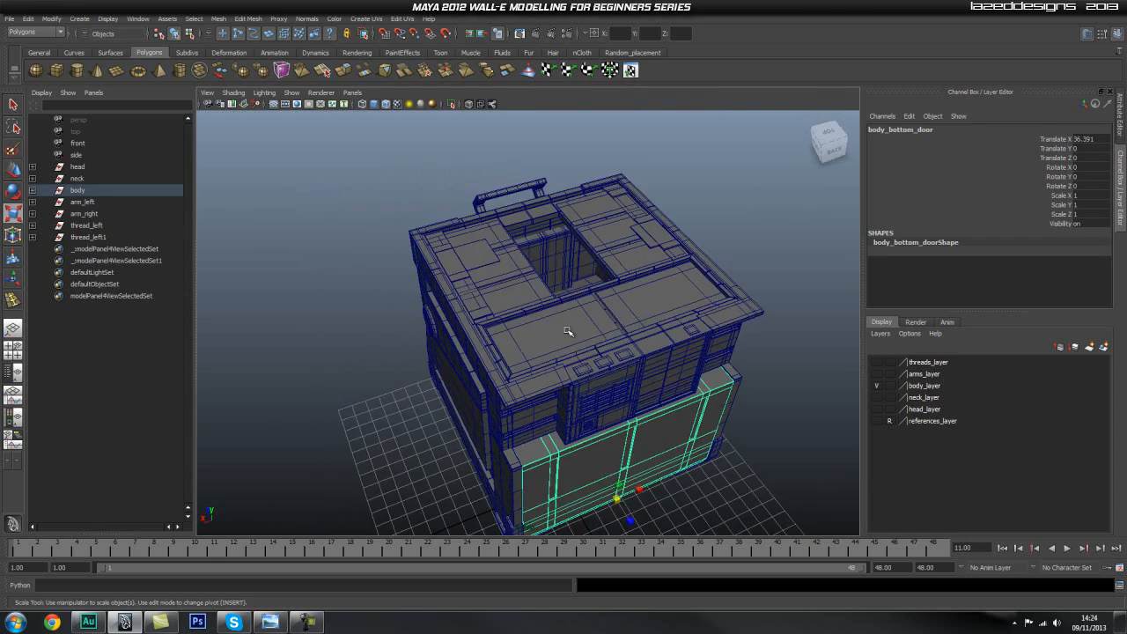
pyautogui.keyDown('alt'); pyautogui.moveTo(440, 321); pyautogui.dragTo(523, 348); pyautogui.keyUp('alt')
pyautogui.keyDown('alt'); pyautogui.moveTo(423, 340); pyautogui.dragTo(460, 342, button='right'); pyautogui.keyUp('alt')
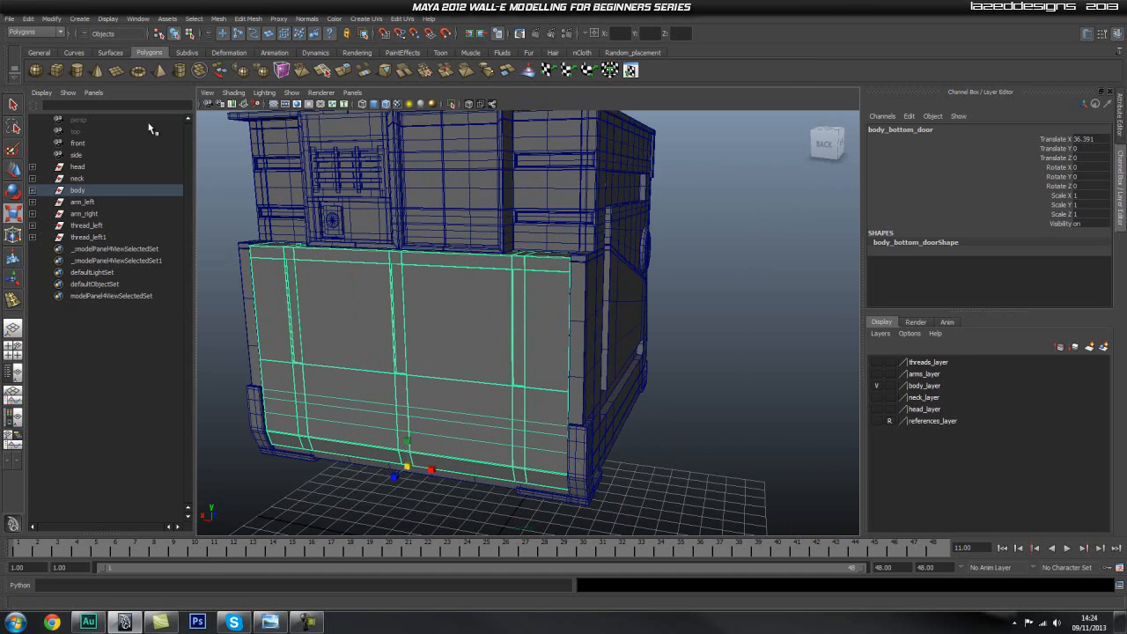
pyautogui.click(241, 19)
pyautogui.click(269, 26)
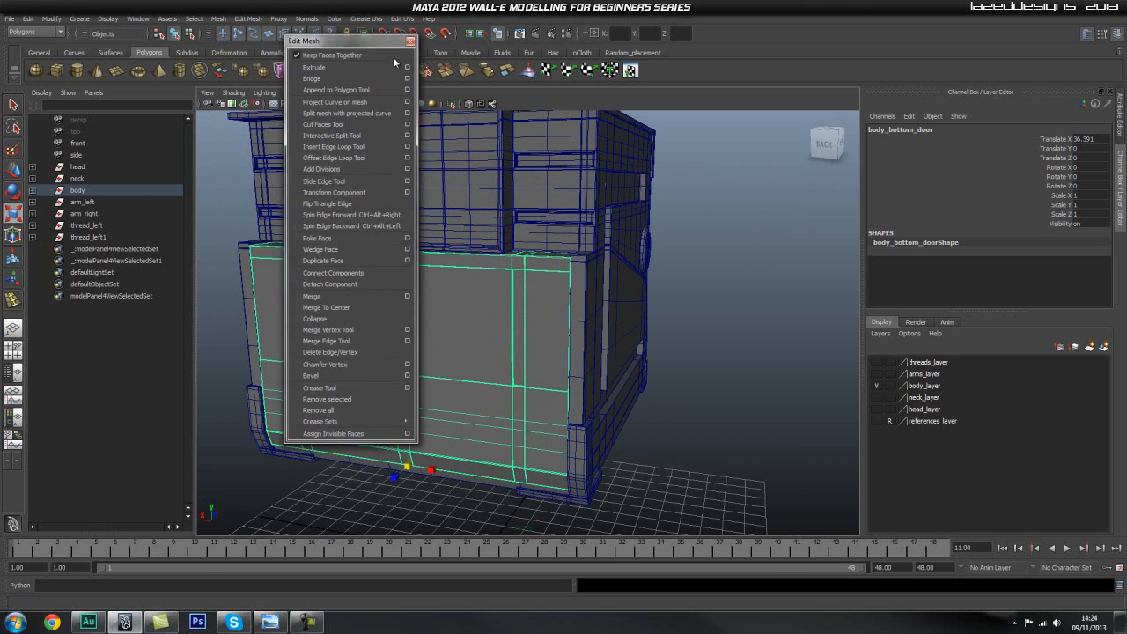
pyautogui.moveTo(272, 25); pyautogui.dragTo(718, 147)
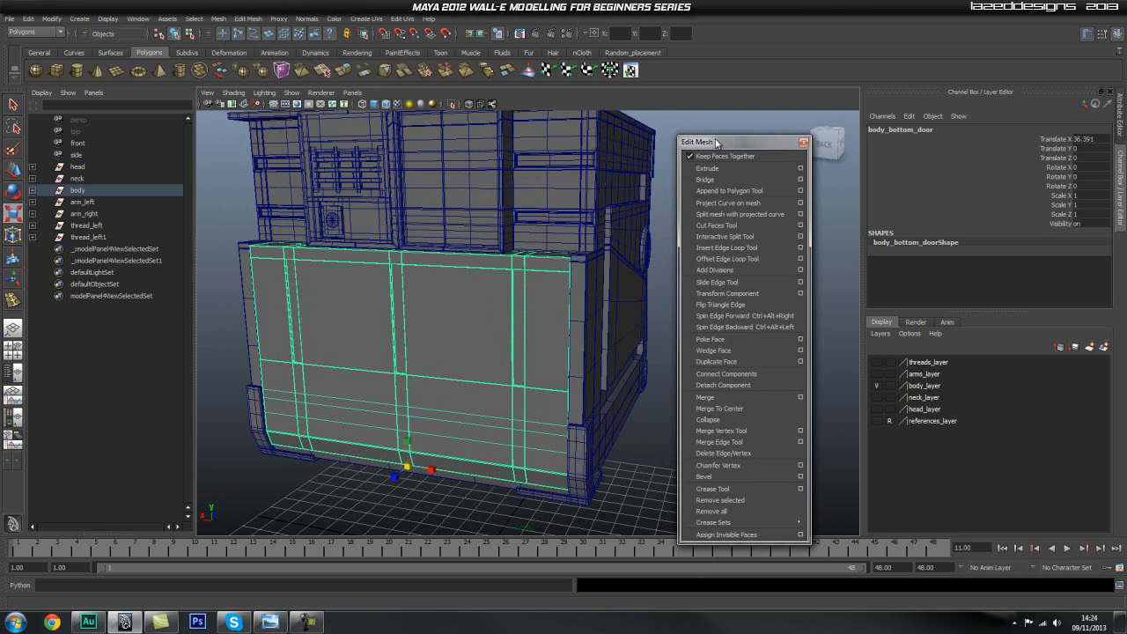
pyautogui.click(800, 248)
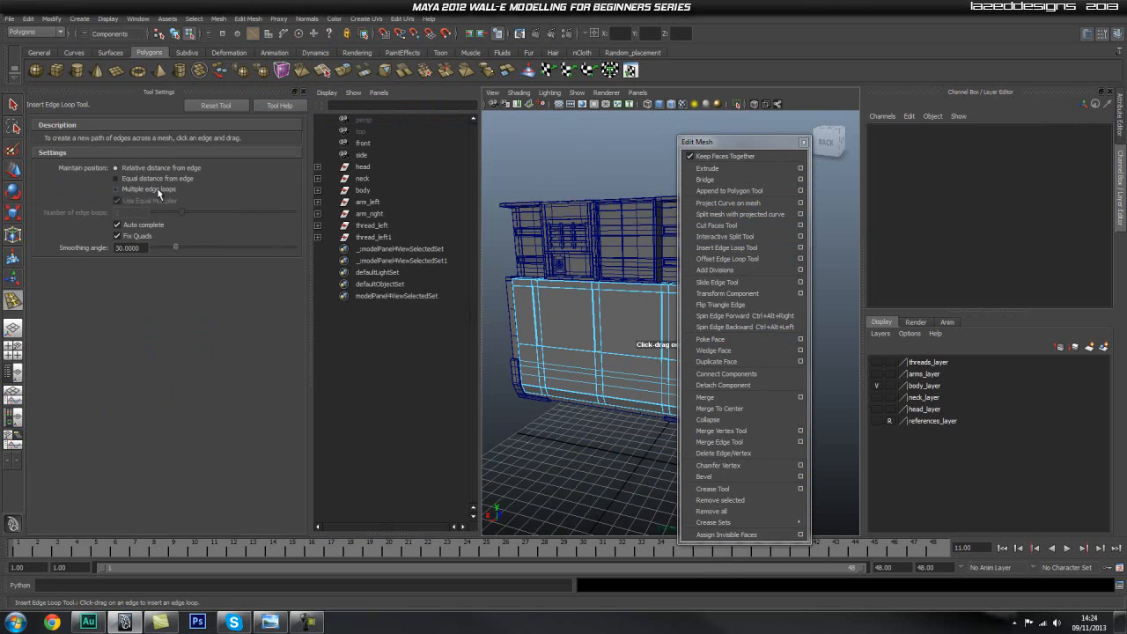
pyautogui.click(116, 189)
pyautogui.doubleClick(134, 214)
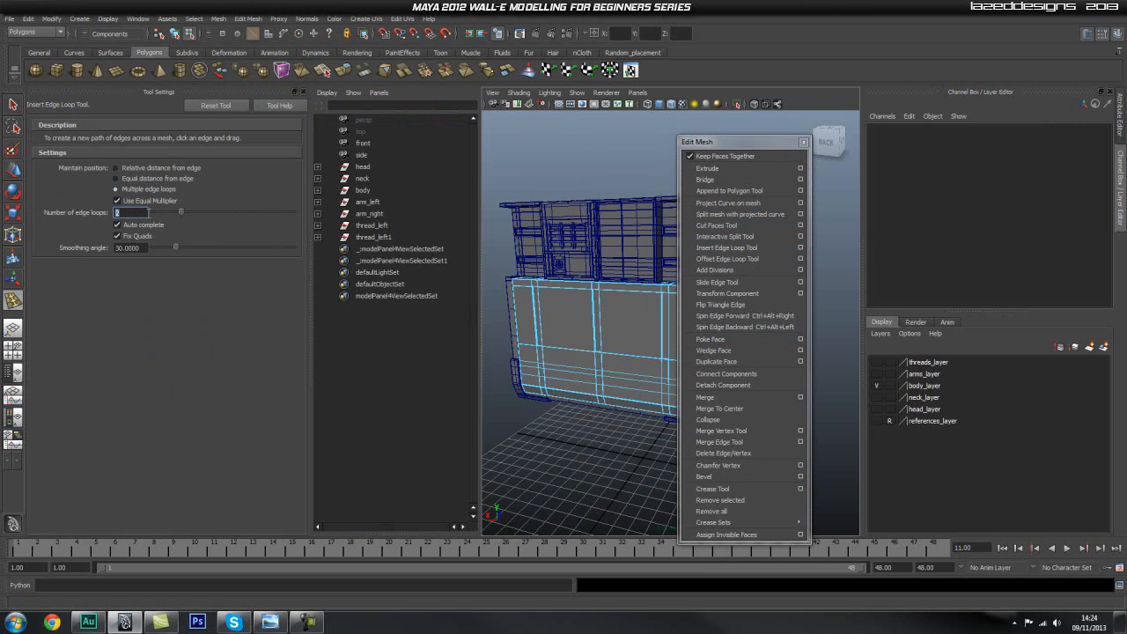
pyautogui.write('3')
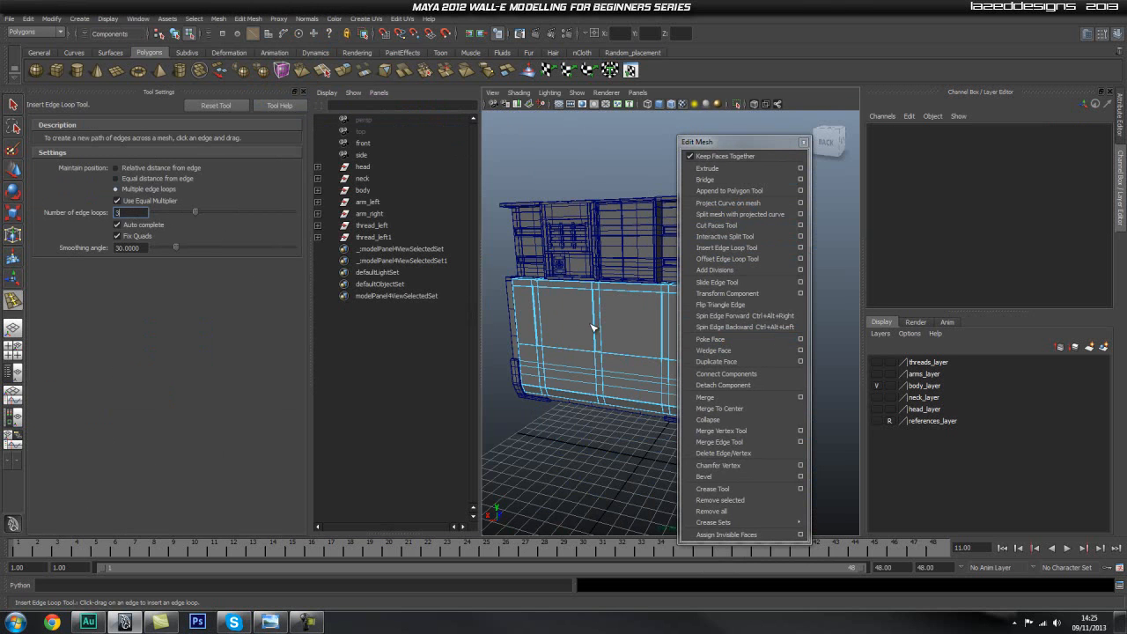
pyautogui.click(596, 327)
pyautogui.keyDown('alt'); pyautogui.moveTo(609, 376); pyautogui.dragTo(597, 336); pyautogui.keyUp('alt')
# Set the number of edge loops to 2 and insert vertical pairs in the two wide middle sections of the bottom door.
pyautogui.doubleClick(142, 213)
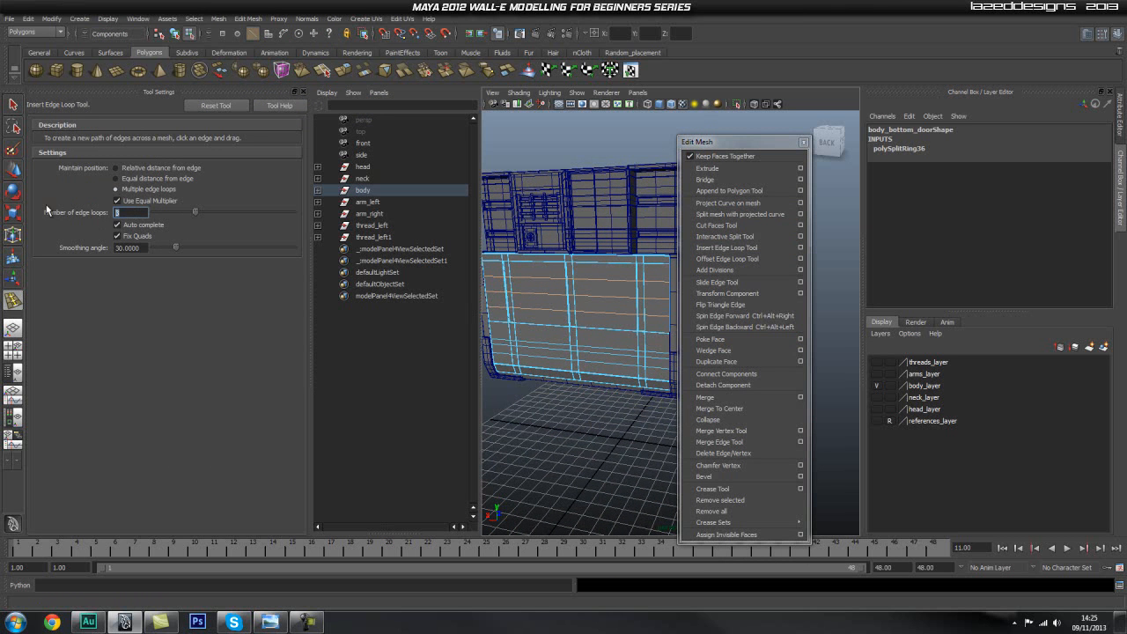
pyautogui.write('2')
pyautogui.click(604, 280)
pyautogui.moveTo(546, 278); pyautogui.dragTo(546, 280)
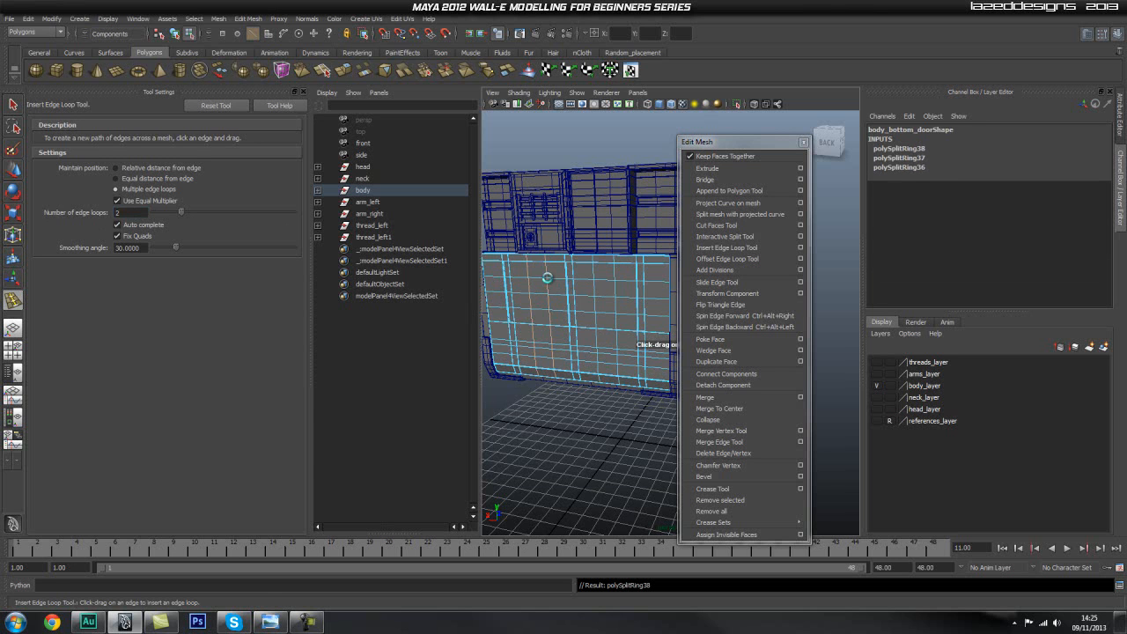
# Set the number of edge loops to 1 and add a horizontal loop below the door's middle and a vertical loop in each outer section.
pyautogui.doubleClick(135, 212)
pyautogui.write('1')
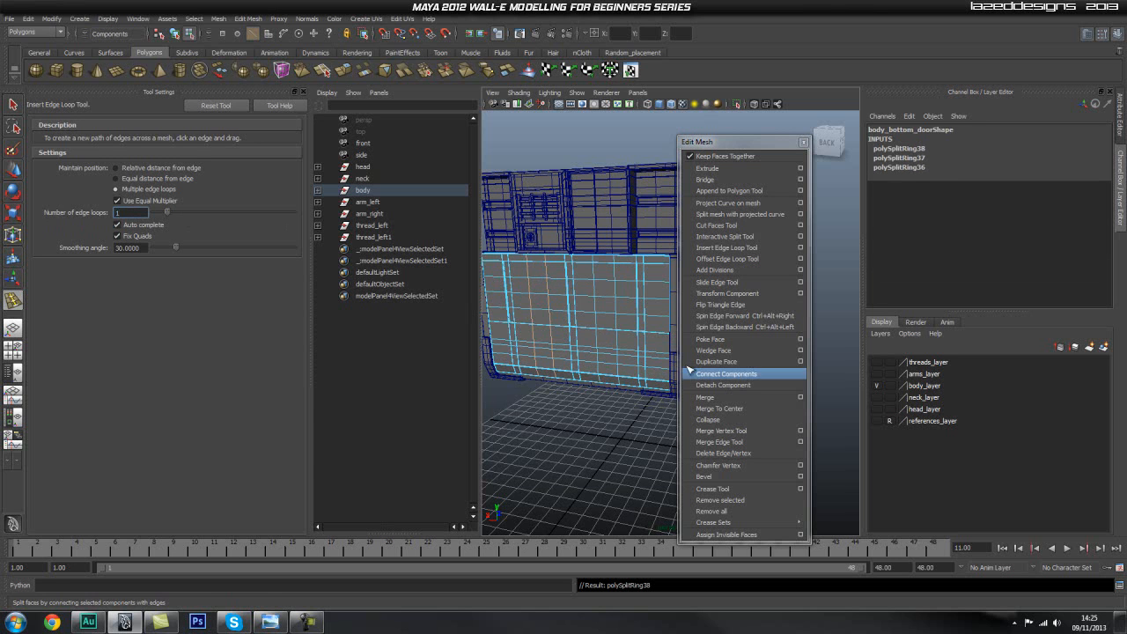
pyautogui.click(601, 343)
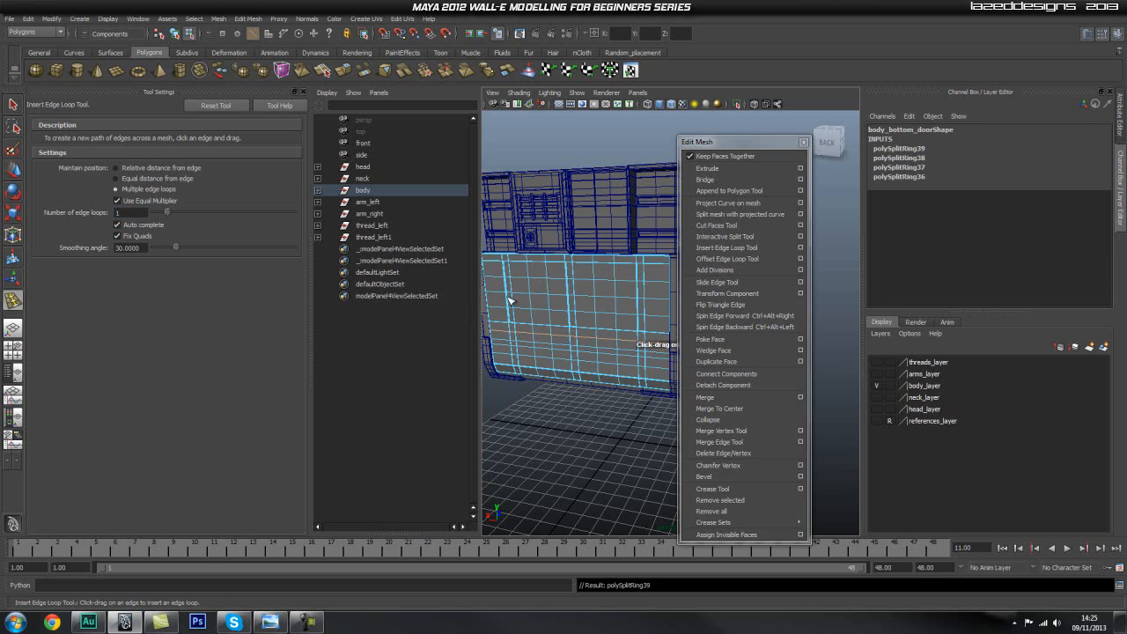
pyautogui.moveTo(497, 284); pyautogui.dragTo(498, 283)
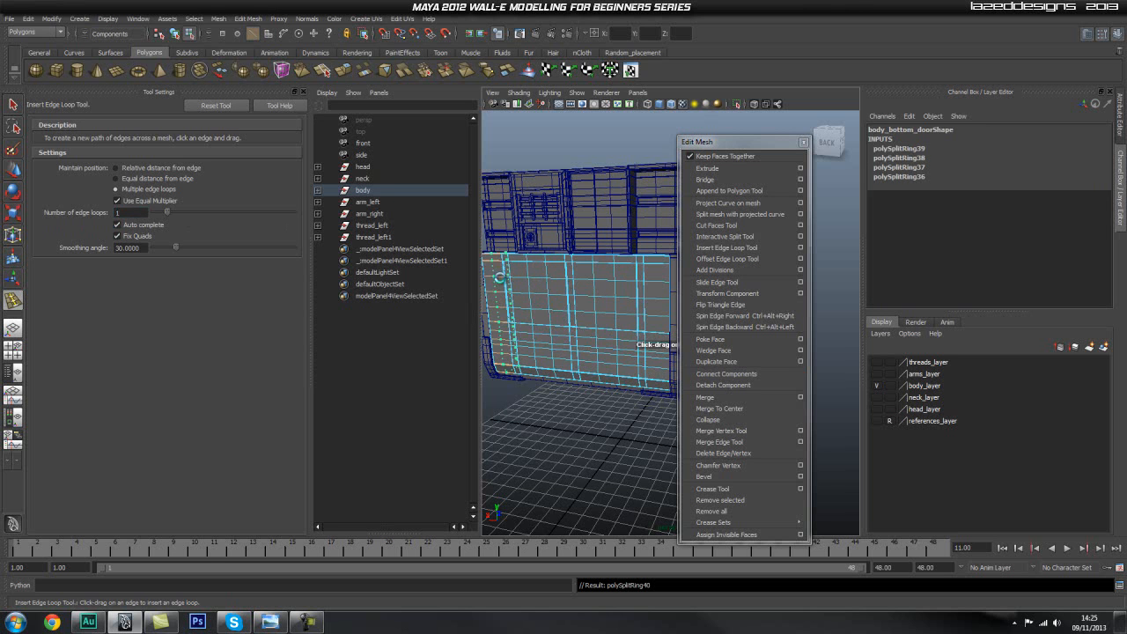
pyautogui.click(658, 284)
# Insert three single horizontal edge loops across the side of the bottom_body mesh.
pyautogui.keyDown('alt'); pyautogui.moveTo(627, 221); pyautogui.dragTo(605, 273); pyautogui.keyUp('alt')
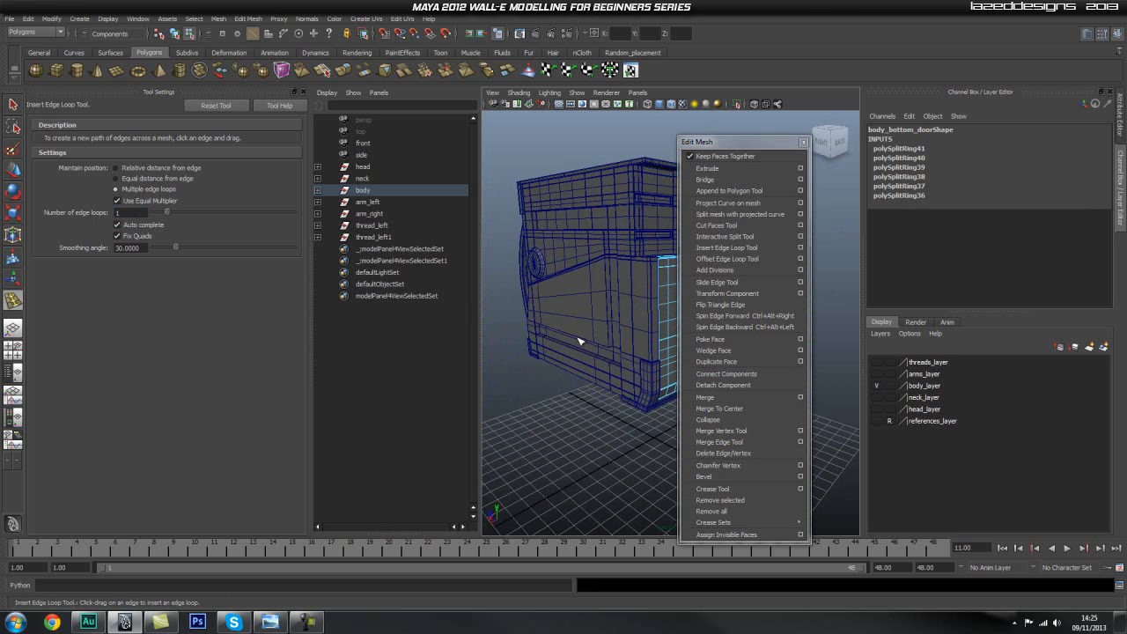
pyautogui.scroll(3, 603, 341)
pyautogui.scroll(2, 589, 322)
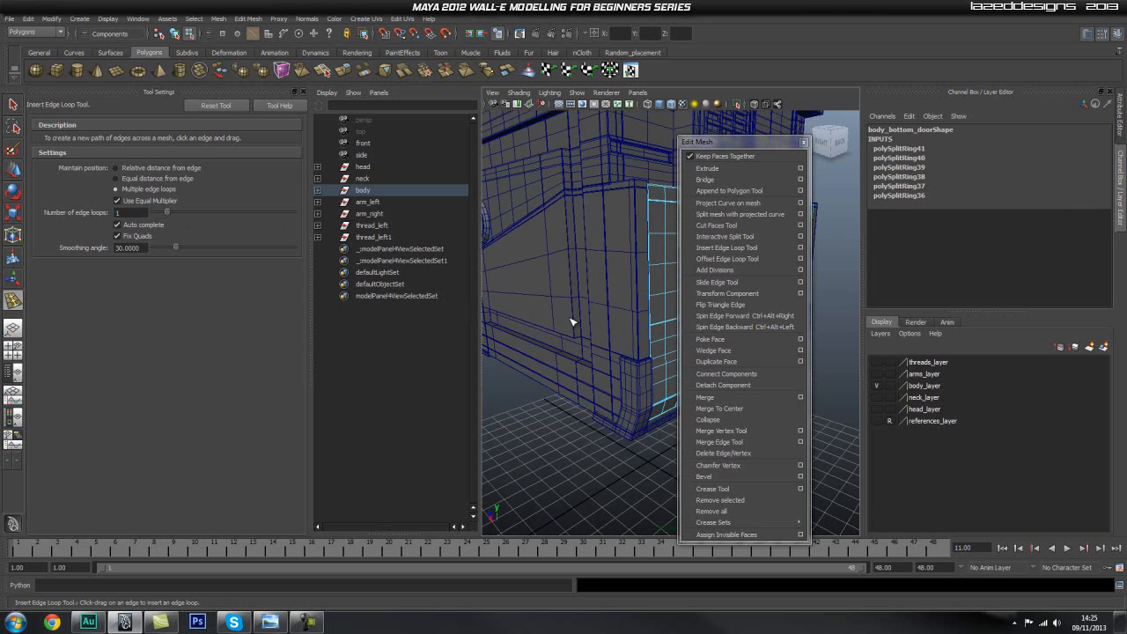
pyautogui.click(575, 322)
pyautogui.click(575, 322)
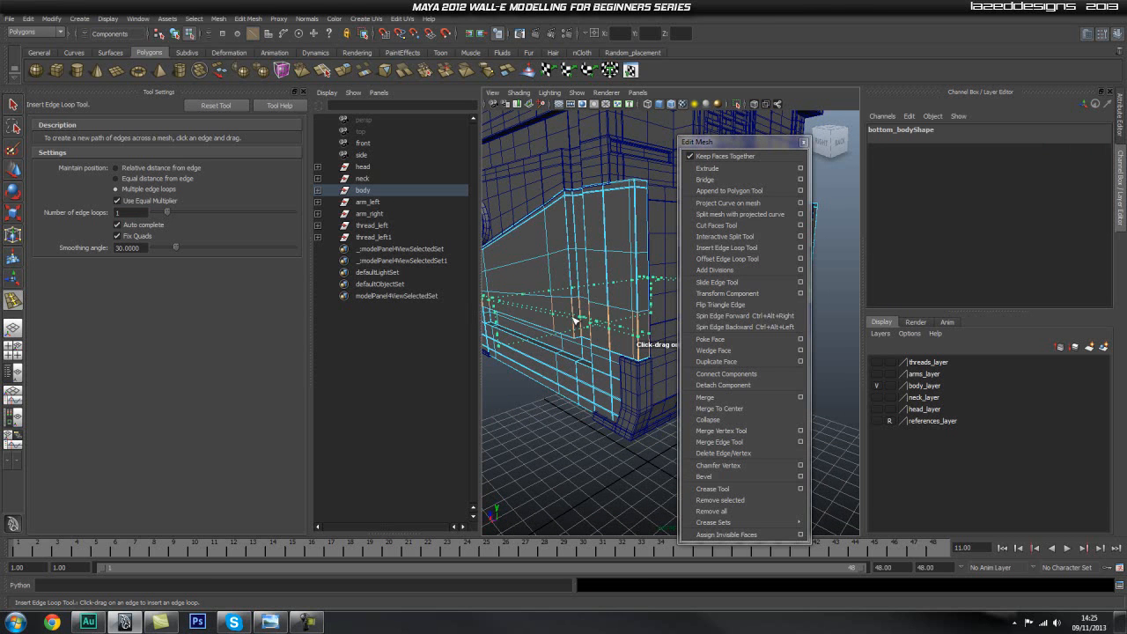
pyautogui.keyDown('alt'); pyautogui.moveTo(631, 376); pyautogui.dragTo(632, 368); pyautogui.keyUp('alt')
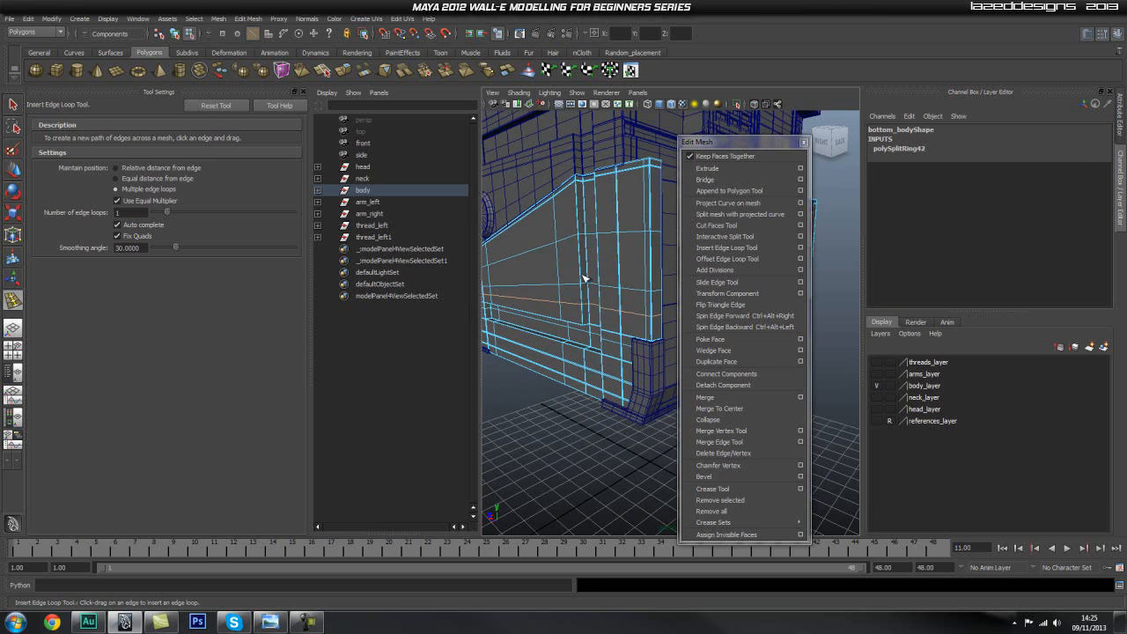
pyautogui.keyDown('alt'); pyautogui.moveTo(583, 265); pyautogui.dragTo(586, 294, button='middle'); pyautogui.keyUp('alt')
pyautogui.click(581, 242)
pyautogui.keyDown('alt'); pyautogui.moveTo(598, 393); pyautogui.dragTo(589, 330, button='middle'); pyautogui.keyUp('alt')
pyautogui.keyDown('alt'); pyautogui.moveTo(588, 329); pyautogui.dragTo(531, 361); pyautogui.keyUp('alt')
pyautogui.keyDown('alt'); pyautogui.moveTo(532, 363); pyautogui.dragTo(610, 359, button='middle'); pyautogui.keyUp('alt')
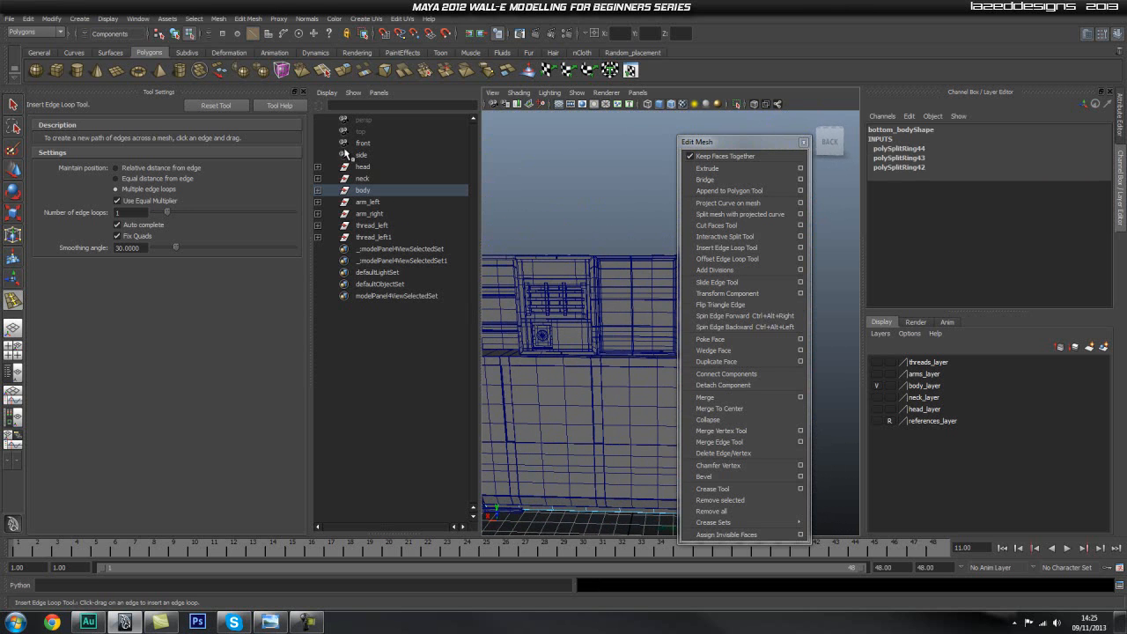
# Switch to the single perspective layout and insert three single edge loops on the body_main_top mesh.
pyautogui.click(12, 329)
pyautogui.keyDown('alt'); pyautogui.moveTo(458, 317); pyautogui.dragTo(514, 267, button='middle'); pyautogui.keyUp('alt')
pyautogui.keyDown('alt'); pyautogui.moveTo(514, 267); pyautogui.dragTo(536, 271); pyautogui.keyUp('alt')
pyautogui.keyDown('alt'); pyautogui.moveTo(498, 274); pyautogui.dragTo(529, 285, button='middle'); pyautogui.keyUp('alt')
pyautogui.click(536, 293)
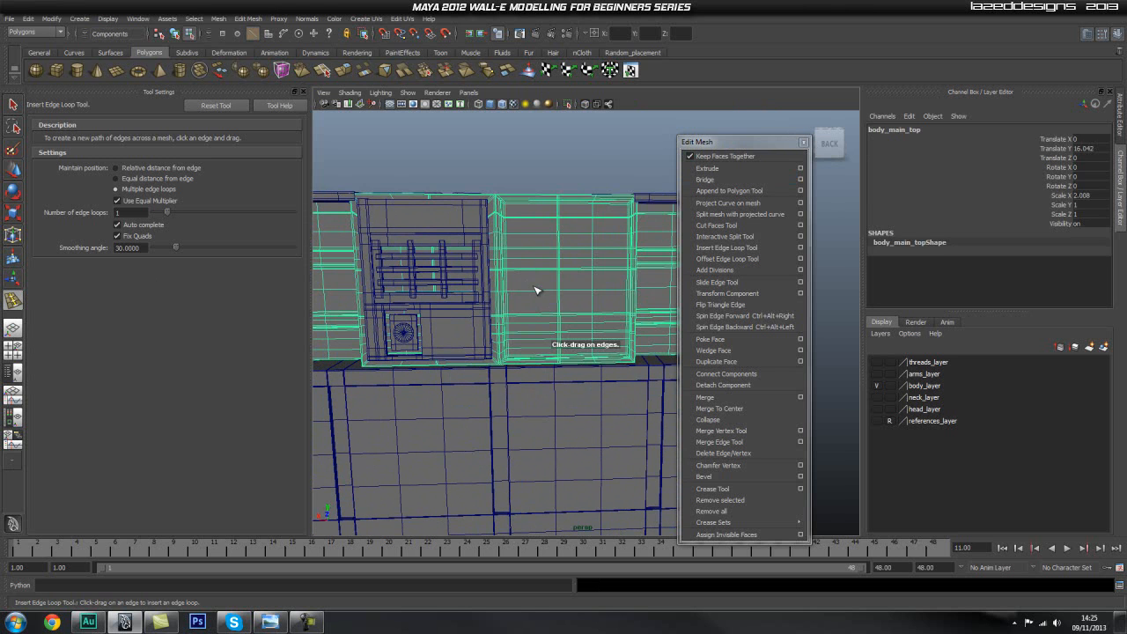
pyautogui.moveTo(536, 294); pyautogui.dragTo(580, 300)
pyautogui.keyDown('alt'); pyautogui.moveTo(472, 291); pyautogui.dragTo(586, 297); pyautogui.keyUp('alt')
pyautogui.keyDown('alt'); pyautogui.moveTo(607, 309); pyautogui.dragTo(573, 317); pyautogui.keyUp('alt')
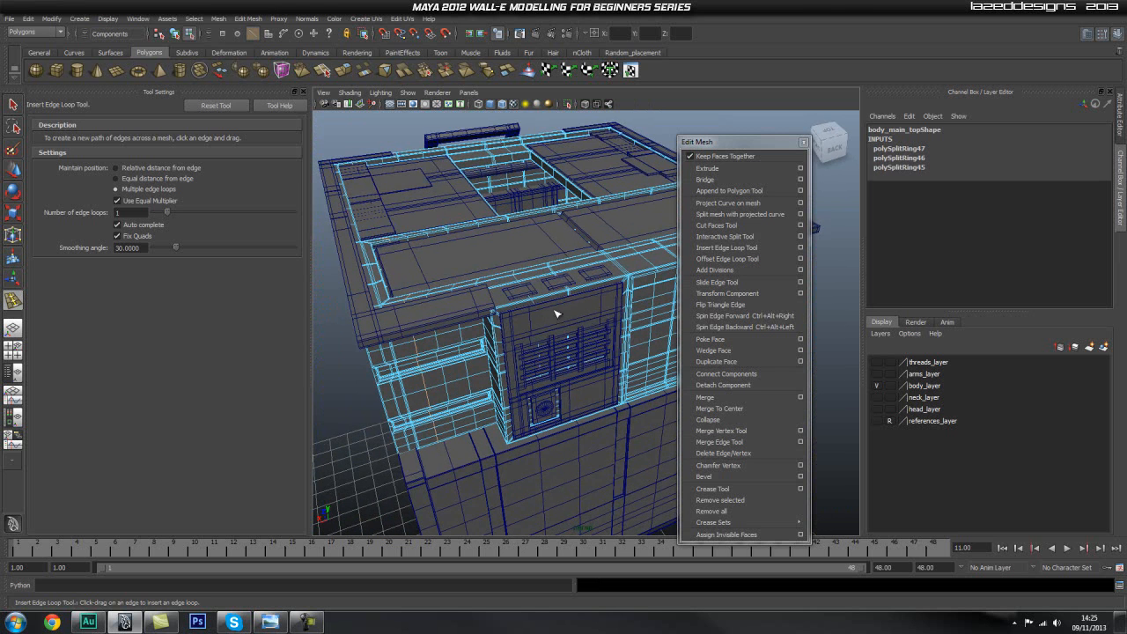
# Try another edge loop on body_main_top near the front panel, undo it and return to object selection.
pyautogui.click(568, 308)
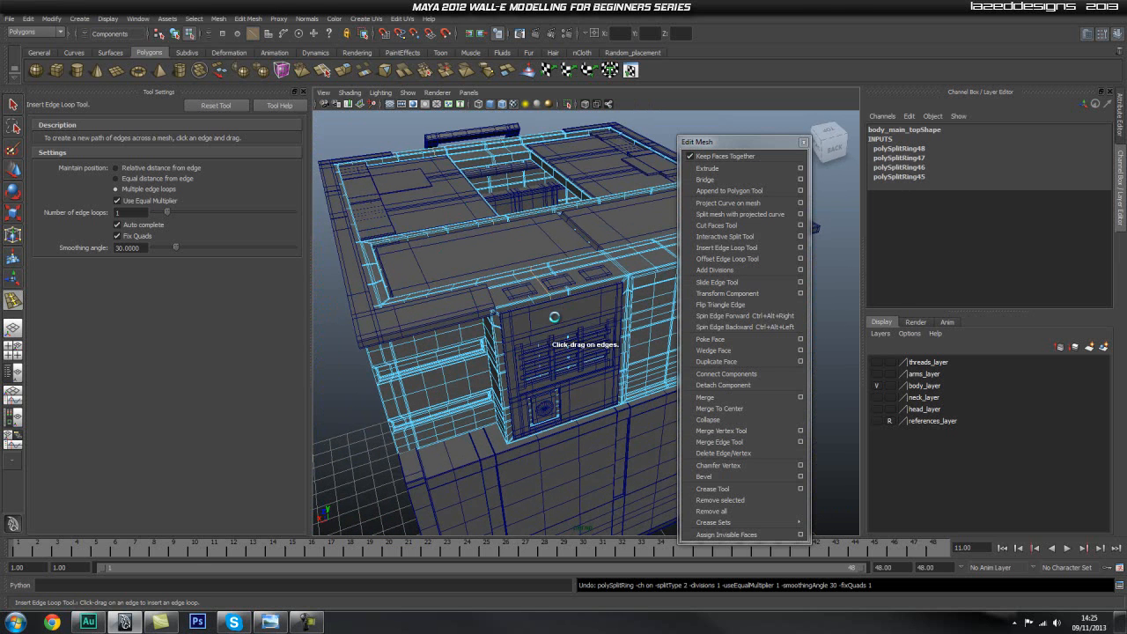
pyautogui.hotkey('ctrl', 'z')
pyautogui.press('q')
pyautogui.press('F8')
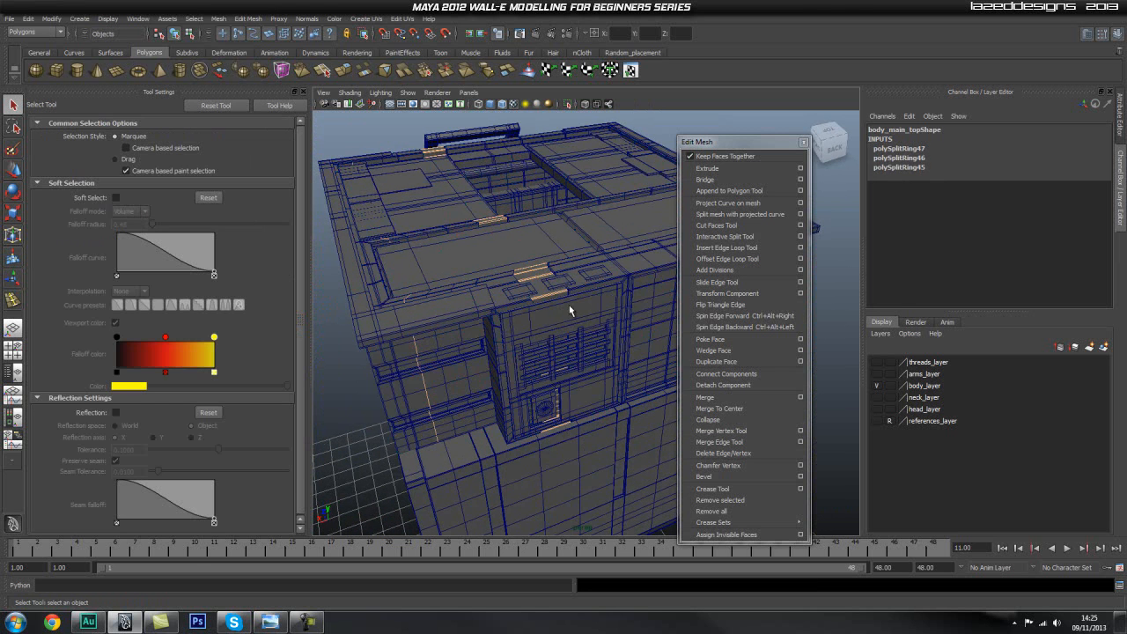
# Insert three vertical edge loops and one horizontal edge loop in the upper section of body_front_panel, above the grille.
pyautogui.click(572, 310)
pyautogui.press('f')
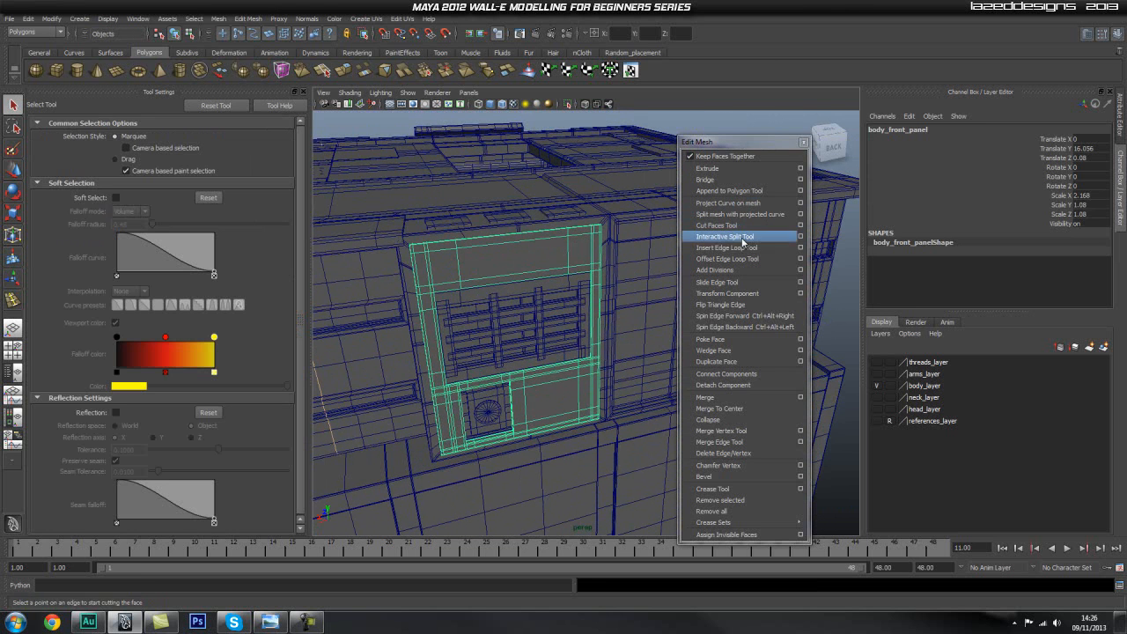
pyautogui.click(744, 250)
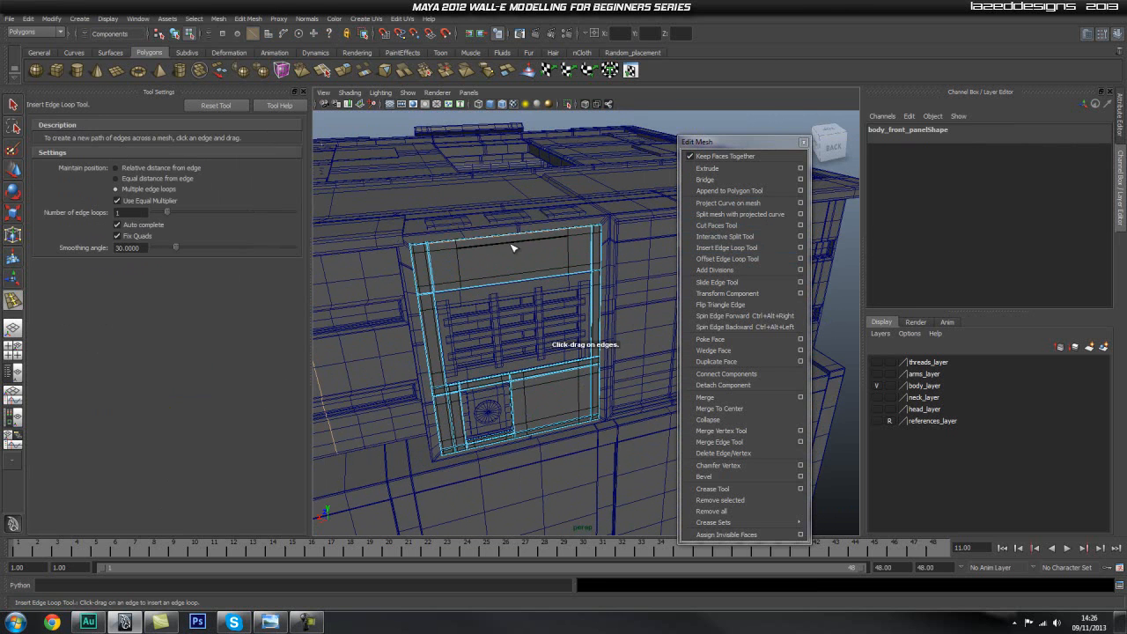
pyautogui.press('1')
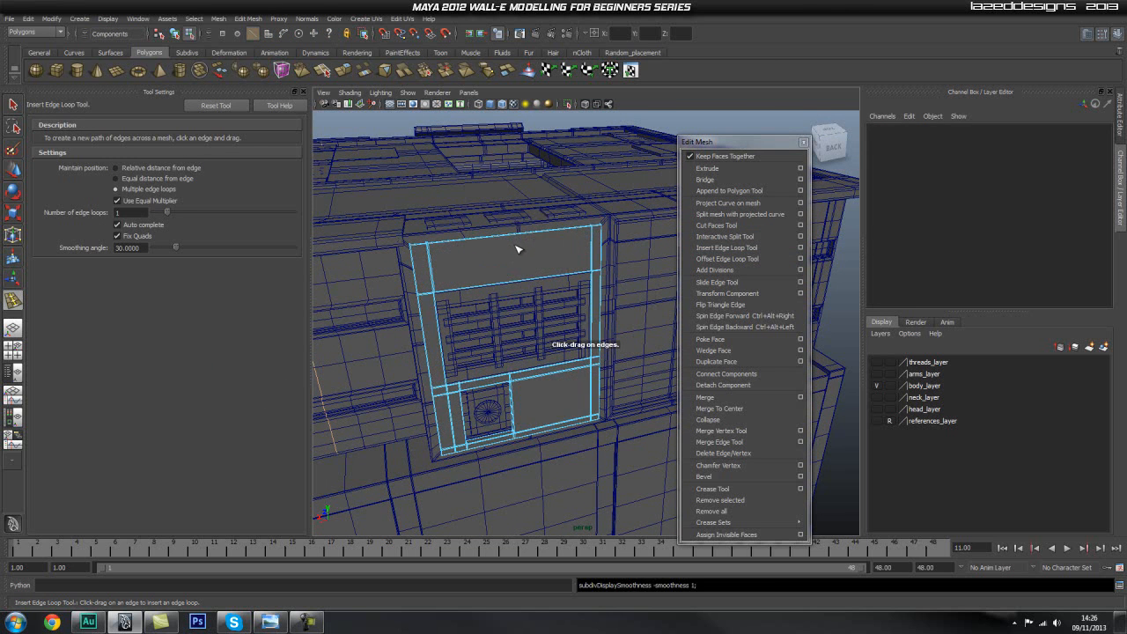
pyautogui.keyDown('alt'); pyautogui.moveTo(494, 257); pyautogui.dragTo(518, 279, button='middle'); pyautogui.keyUp('alt')
pyautogui.click(801, 249)
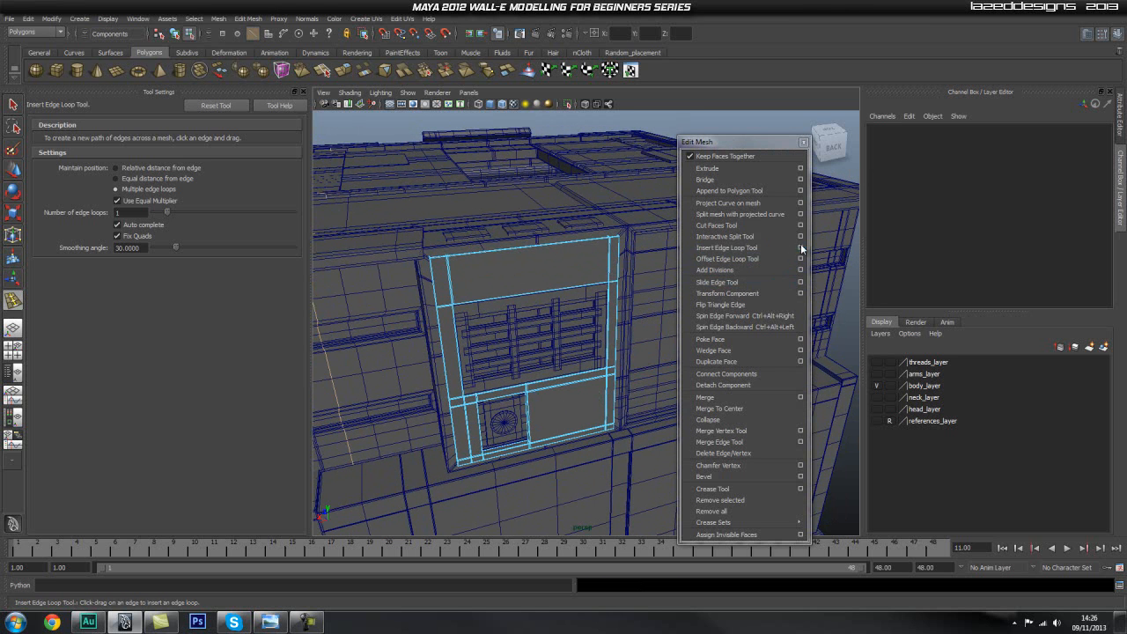
pyautogui.click(526, 253)
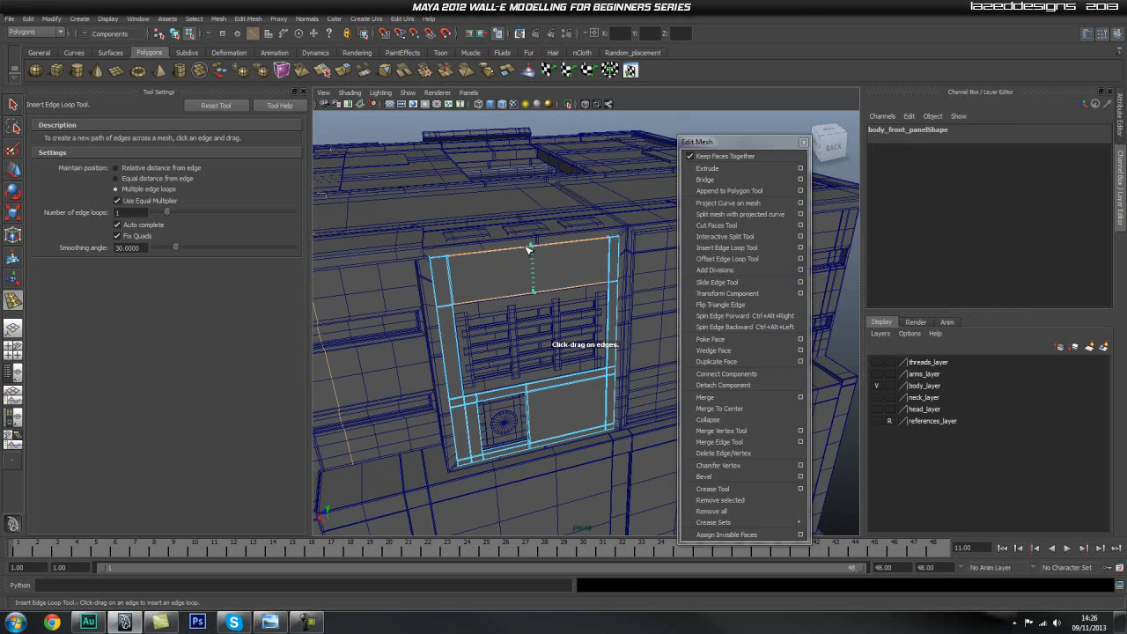
pyautogui.click(484, 255)
pyautogui.click(573, 245)
pyautogui.keyDown('alt'); pyautogui.moveTo(553, 362); pyautogui.dragTo(539, 286, button='middle'); pyautogui.keyUp('alt')
pyautogui.click(478, 200)
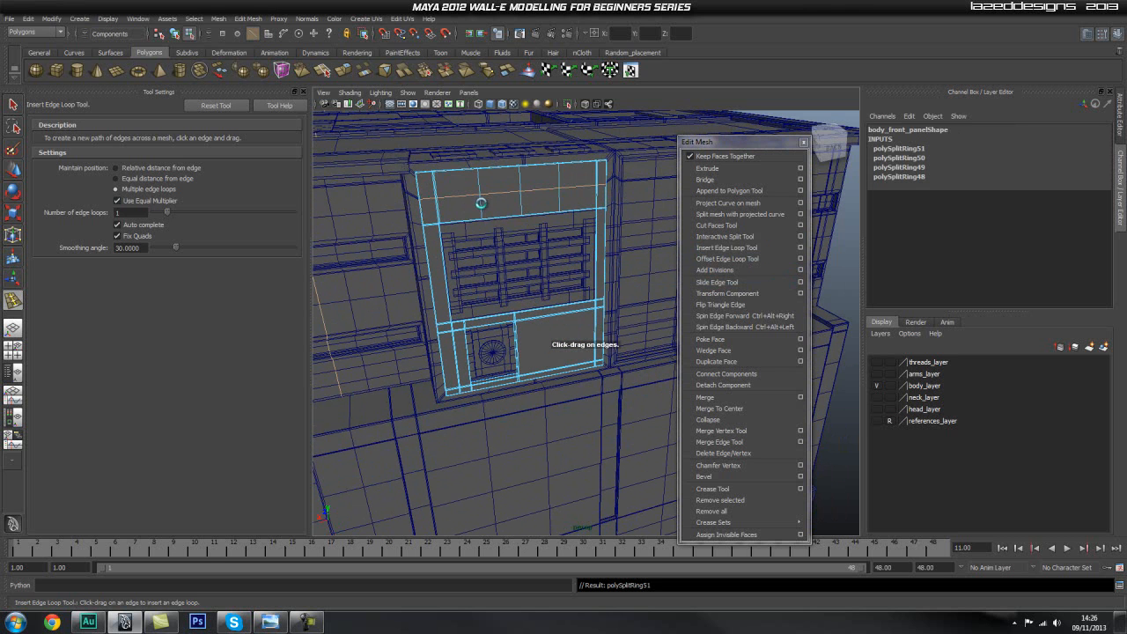
# Insert edge loops through the front panel's blank lower section, one vertical and one horizontal, and across the border strips beside the button and grille.
pyautogui.click(562, 319)
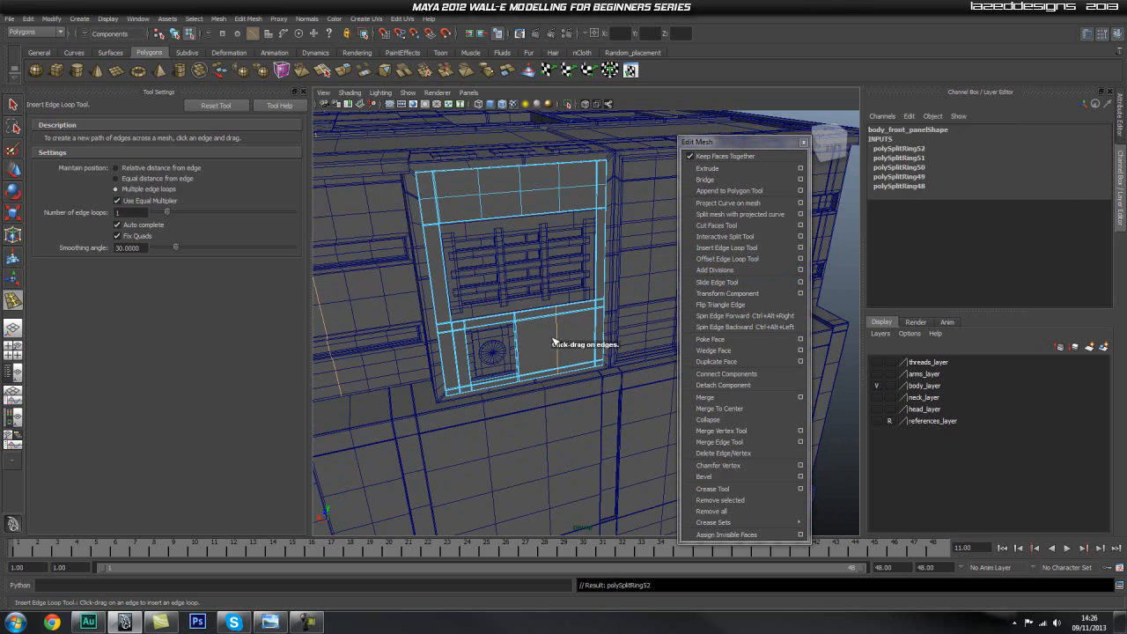
pyautogui.click(565, 342)
pyautogui.keyDown('alt'); pyautogui.moveTo(515, 296); pyautogui.dragTo(483, 345); pyautogui.keyUp('alt')
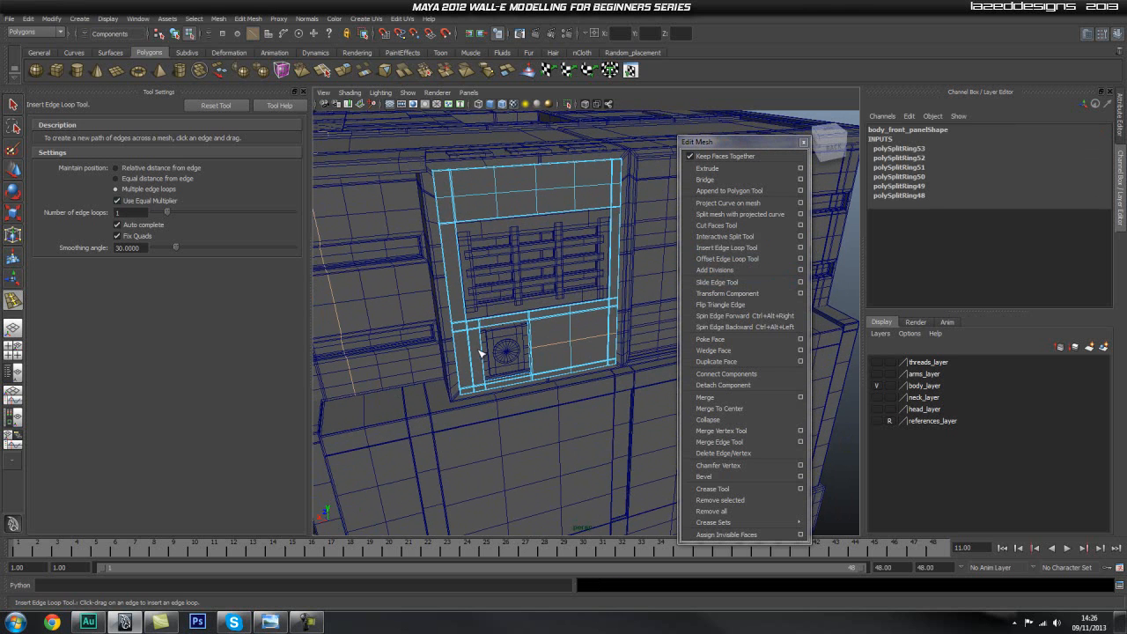
pyautogui.click(472, 357)
pyautogui.click(462, 279)
pyautogui.keyDown('alt'); pyautogui.moveTo(462, 279); pyautogui.dragTo(546, 290); pyautogui.keyUp('alt')
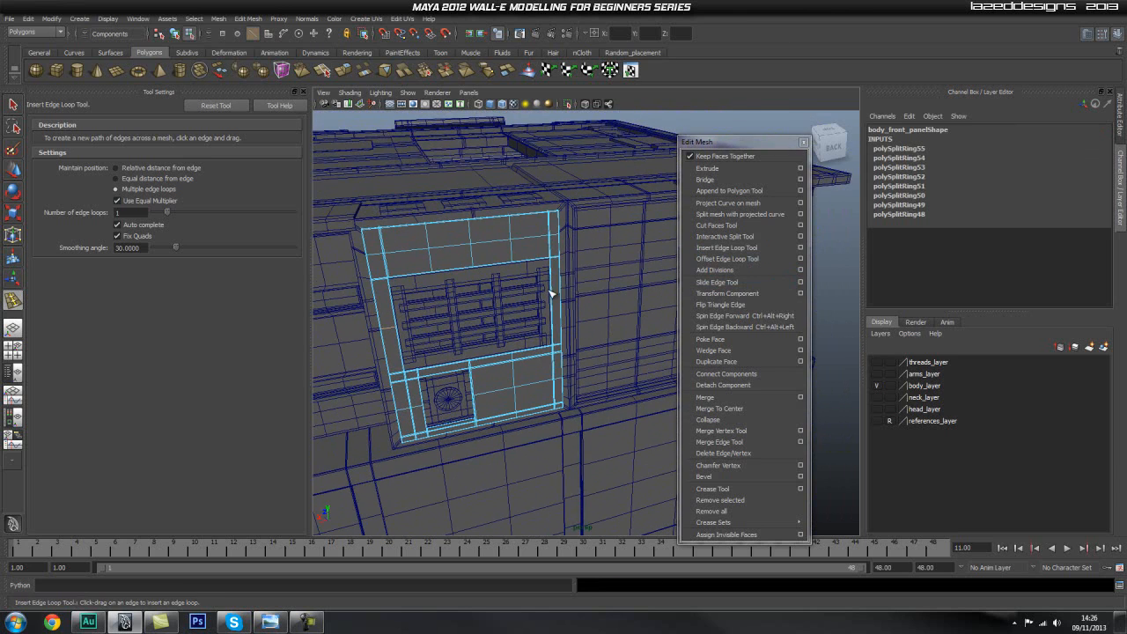
# Add further single edge loops across the remaining large faces of the upper body.
pyautogui.click(510, 310)
pyautogui.keyDown('alt'); pyautogui.moveTo(469, 260); pyautogui.dragTo(547, 256); pyautogui.keyUp('alt')
pyautogui.keyDown('alt'); pyautogui.moveTo(552, 387); pyautogui.dragTo(531, 352); pyautogui.keyUp('alt')
pyautogui.click(526, 357)
pyautogui.keyDown('alt'); pyautogui.moveTo(550, 323); pyautogui.dragTo(531, 339, button='middle'); pyautogui.keyUp('alt')
pyautogui.click(563, 178)
pyautogui.click(392, 312)
pyautogui.click(401, 268)
pyautogui.click(382, 211)
pyautogui.click(373, 254)
pyautogui.click(636, 186)
# Insert three evenly spaced edge loops in each direction across body_panel_front_right on top of the body.
pyautogui.keyDown('alt'); pyautogui.moveTo(618, 181); pyautogui.dragTo(541, 352); pyautogui.keyUp('alt')
pyautogui.click(553, 286)
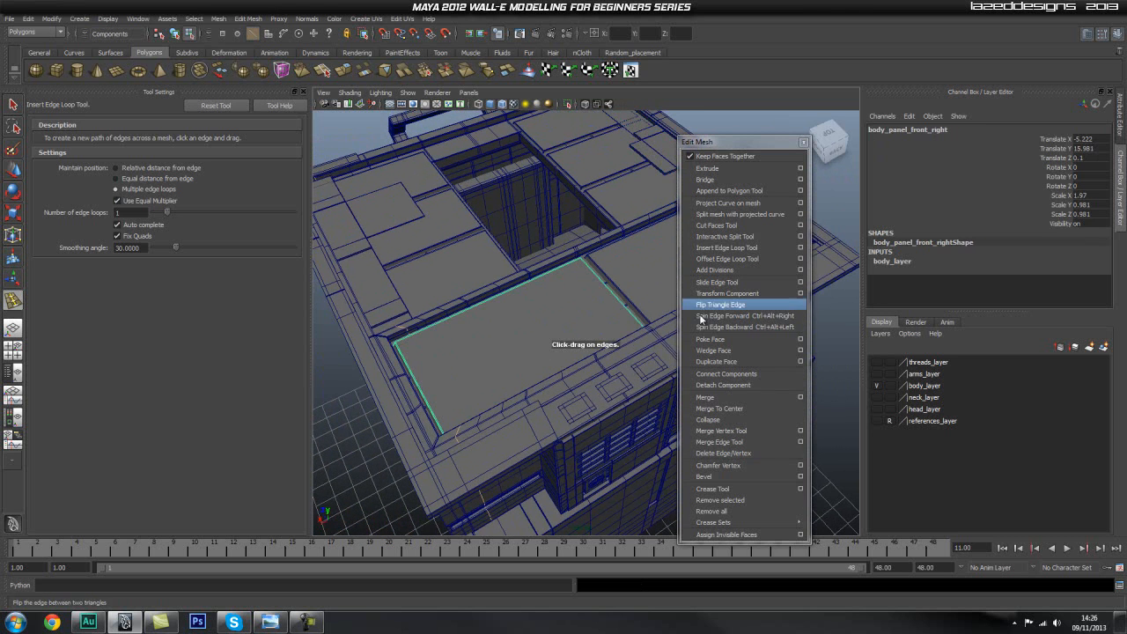
pyautogui.click(724, 248)
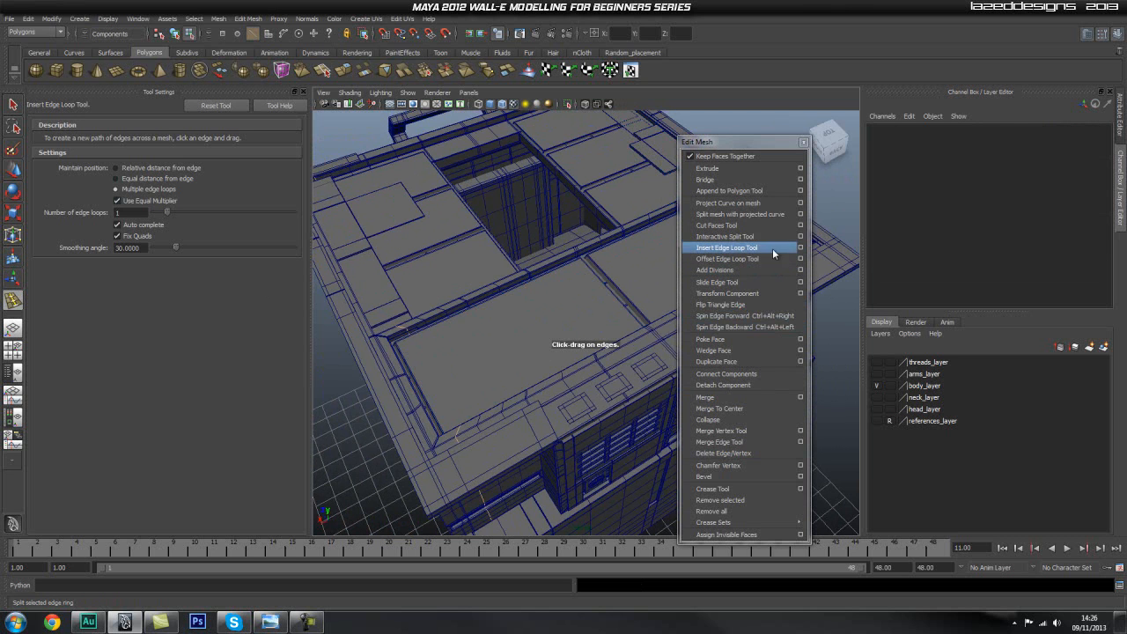
pyautogui.write('3')
pyautogui.press('Return')
pyautogui.click(456, 320)
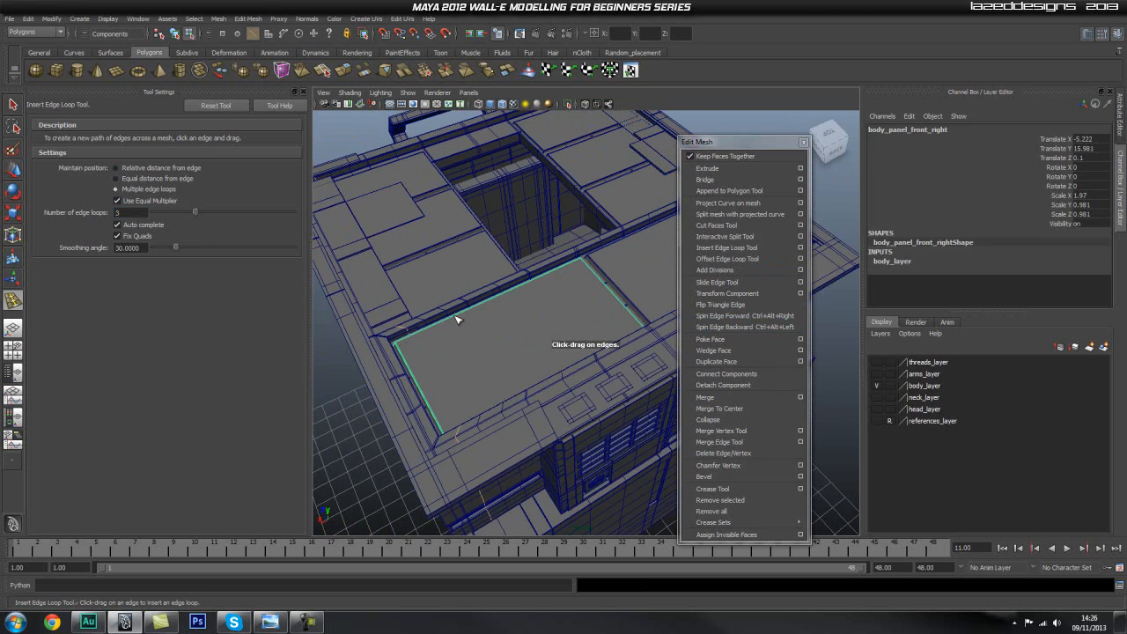
pyautogui.click(473, 361)
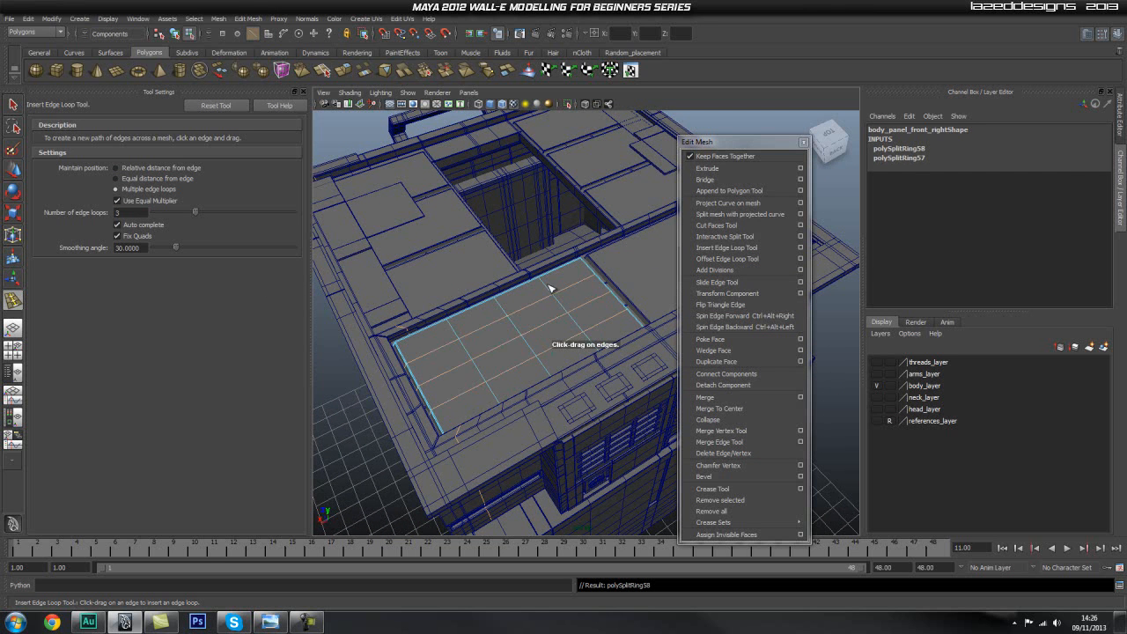
# Insert three evenly spaced edge loops in each direction across body_panel_front_left.
pyautogui.click(650, 262)
pyautogui.click(621, 240)
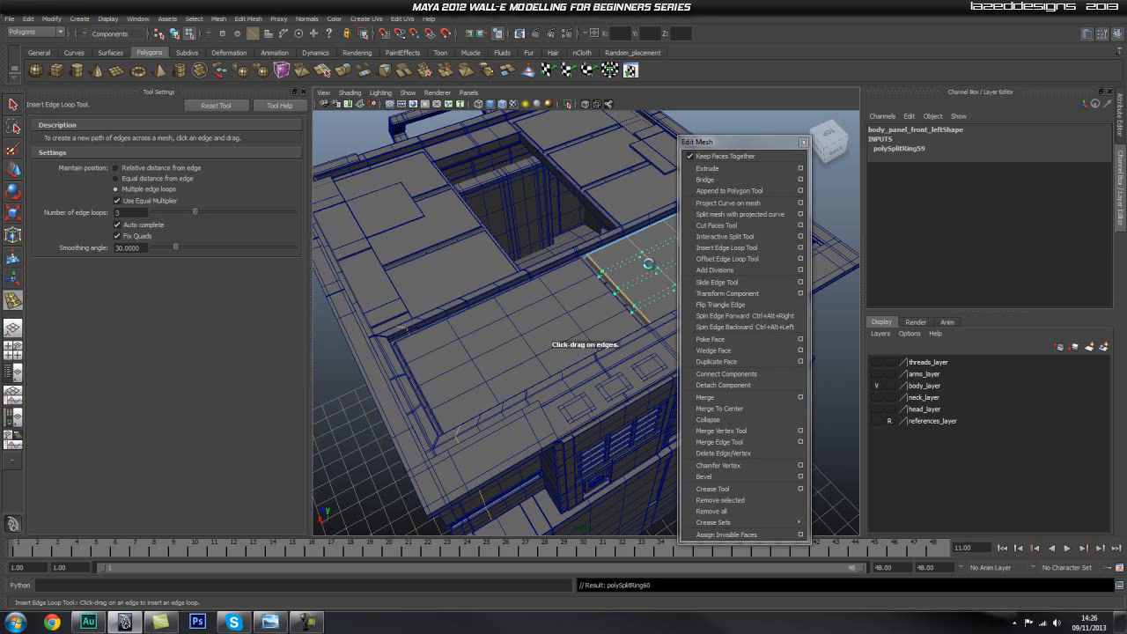
pyautogui.click(646, 269)
# Insert two lengthwise and three crosswise edge loops on body_panel_back_botto4, beside the neck opening.
pyautogui.keyDown('alt'); pyautogui.moveTo(570, 271); pyautogui.dragTo(450, 319); pyautogui.keyUp('alt')
pyautogui.keyDown('alt'); pyautogui.moveTo(369, 332); pyautogui.dragTo(489, 363); pyautogui.keyUp('alt')
pyautogui.click(517, 370)
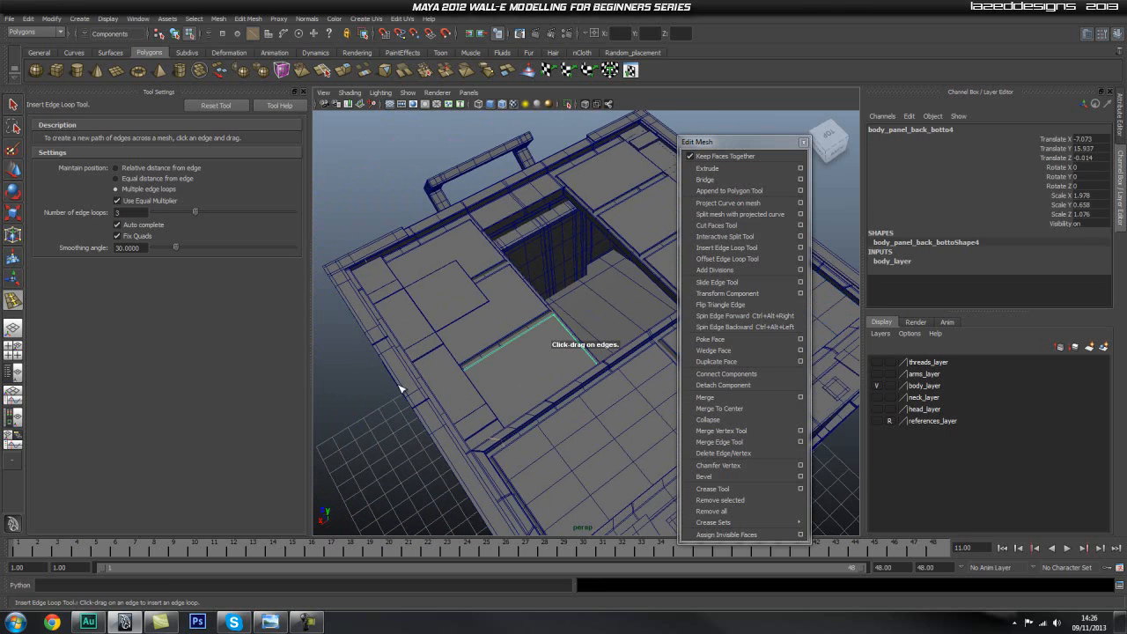
pyautogui.scroll(2, 400, 388)
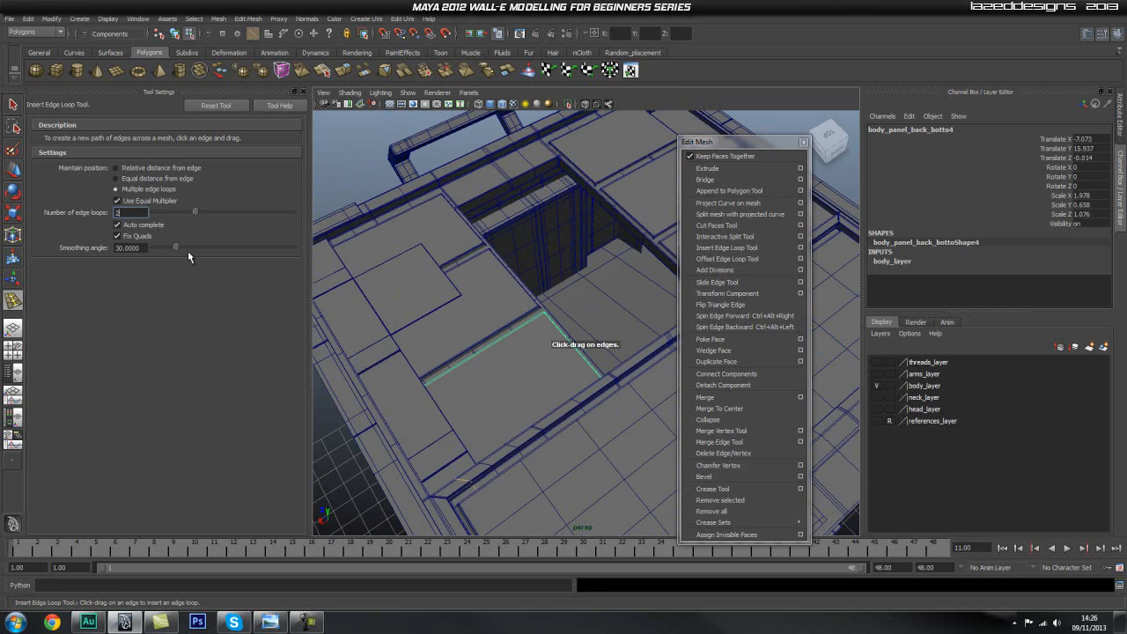
pyautogui.click(575, 345)
pyautogui.moveTo(497, 381); pyautogui.dragTo(496, 376)
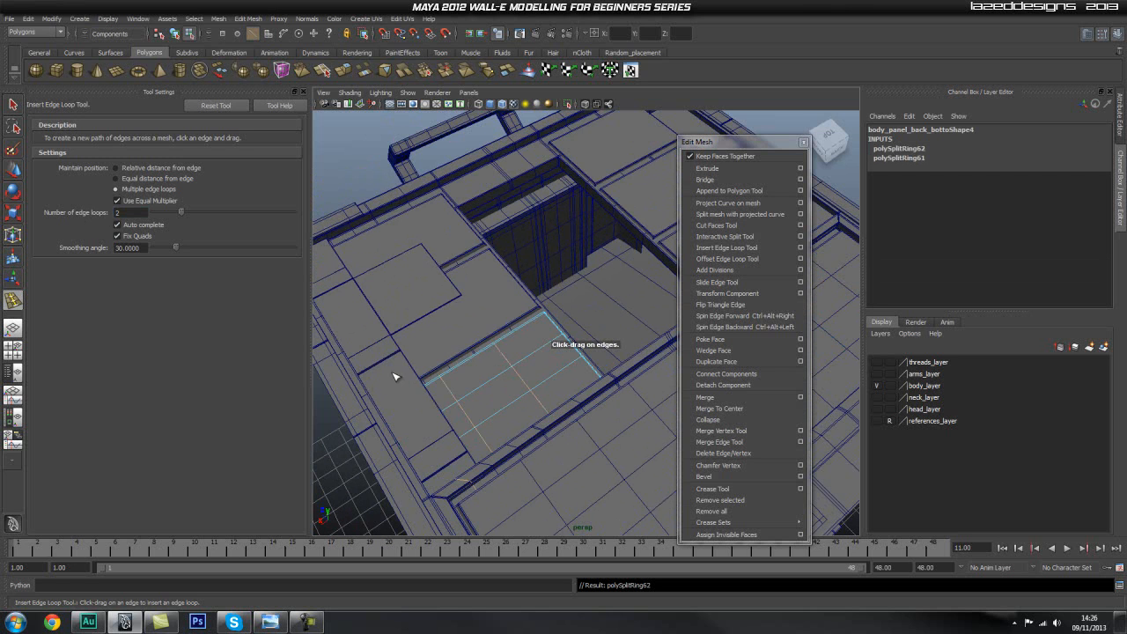
pyautogui.hotkey('ctrl', 'z')
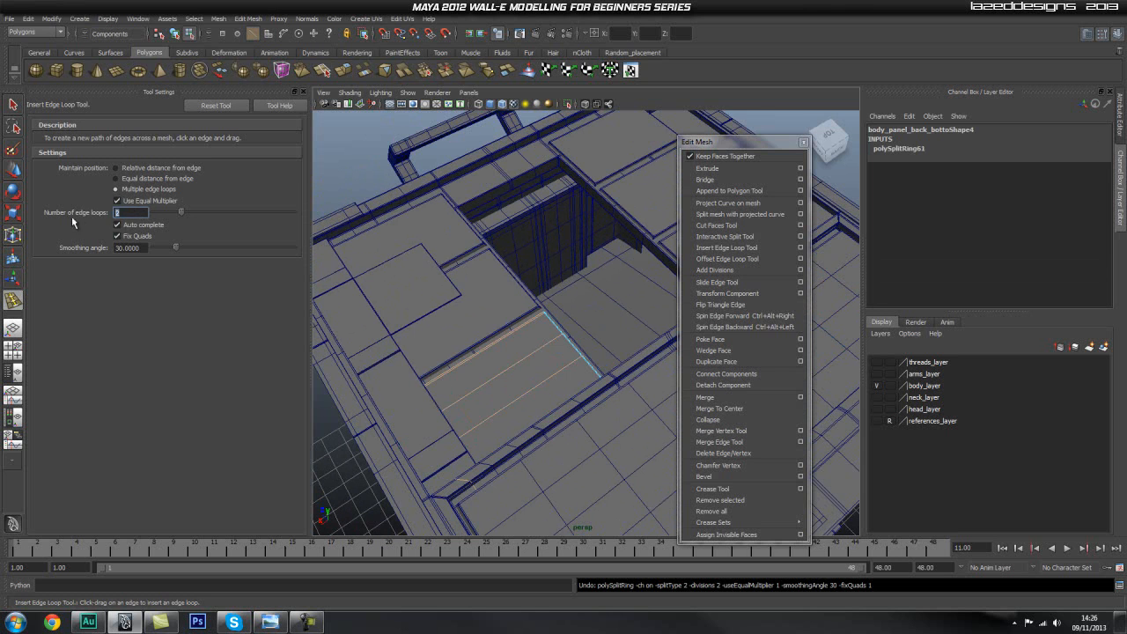
pyautogui.click(517, 362)
# Insert three crosswise and two lengthwise edge loops on body_panel_back_bottom, behind the left front panel.
pyautogui.keyDown('alt'); pyautogui.moveTo(576, 262); pyautogui.dragTo(481, 329); pyautogui.keyUp('alt')
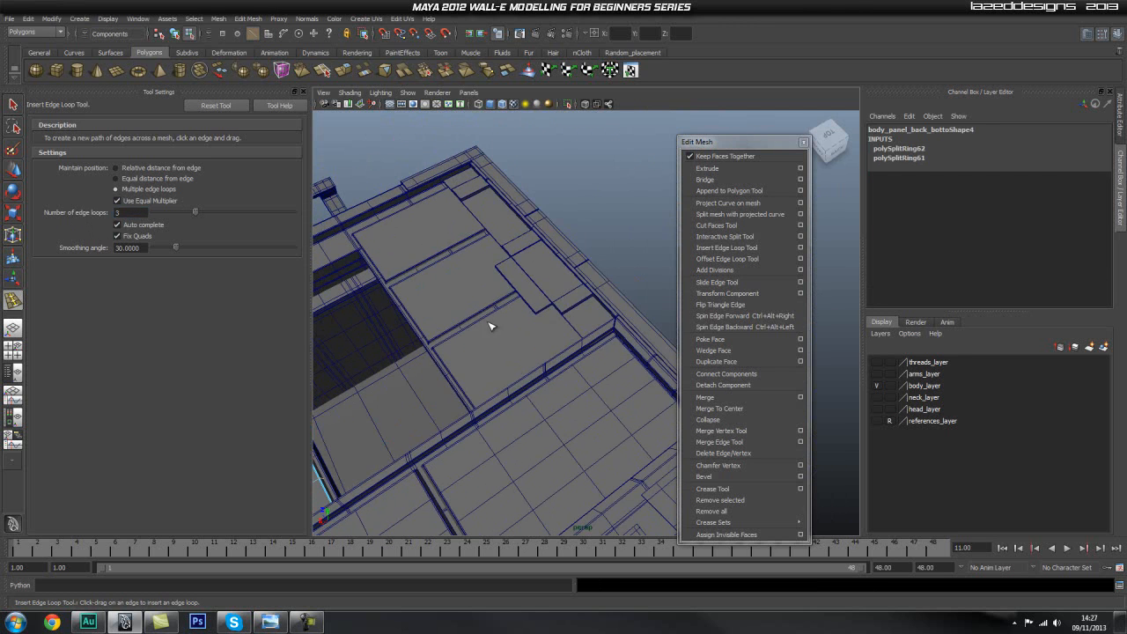
pyautogui.click(510, 368)
pyautogui.keyDown('alt'); pyautogui.moveTo(402, 370); pyautogui.dragTo(473, 335, button='right'); pyautogui.keyUp('alt')
pyautogui.click(449, 321)
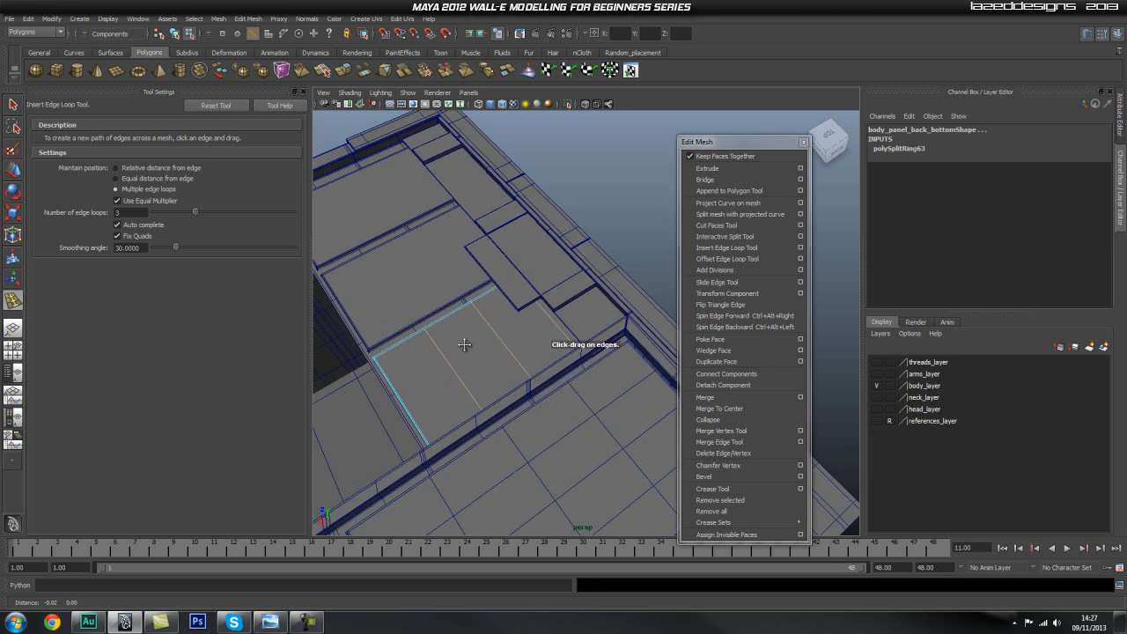
pyautogui.keyDown('alt'); pyautogui.moveTo(462, 343); pyautogui.dragTo(489, 371, button='middle'); pyautogui.keyUp('alt')
pyautogui.doubleClick(127, 213)
pyautogui.write('2')
pyautogui.click(523, 372)
# Insert two lengthwise edge loops on each remaining lower back panel, including body_panel_back_bottom2, body_panel_back_bottom5 and body_panel_back_bottom6.
pyautogui.keyDown('alt'); pyautogui.moveTo(434, 283); pyautogui.dragTo(475, 350, button='middle'); pyautogui.keyUp('alt')
pyautogui.click(509, 352)
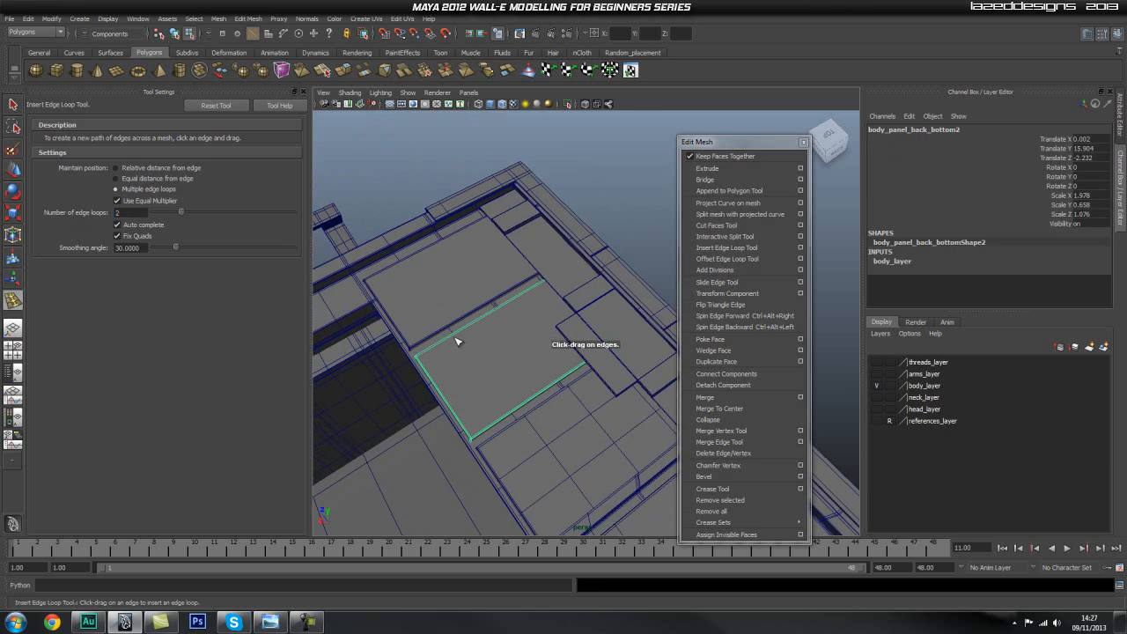
pyautogui.click(443, 399)
pyautogui.click(404, 304)
pyautogui.click(385, 316)
pyautogui.keyDown('alt'); pyautogui.moveTo(354, 351); pyautogui.dragTo(449, 264, button='middle'); pyautogui.keyUp('alt')
pyautogui.click(555, 224)
pyautogui.click(596, 215)
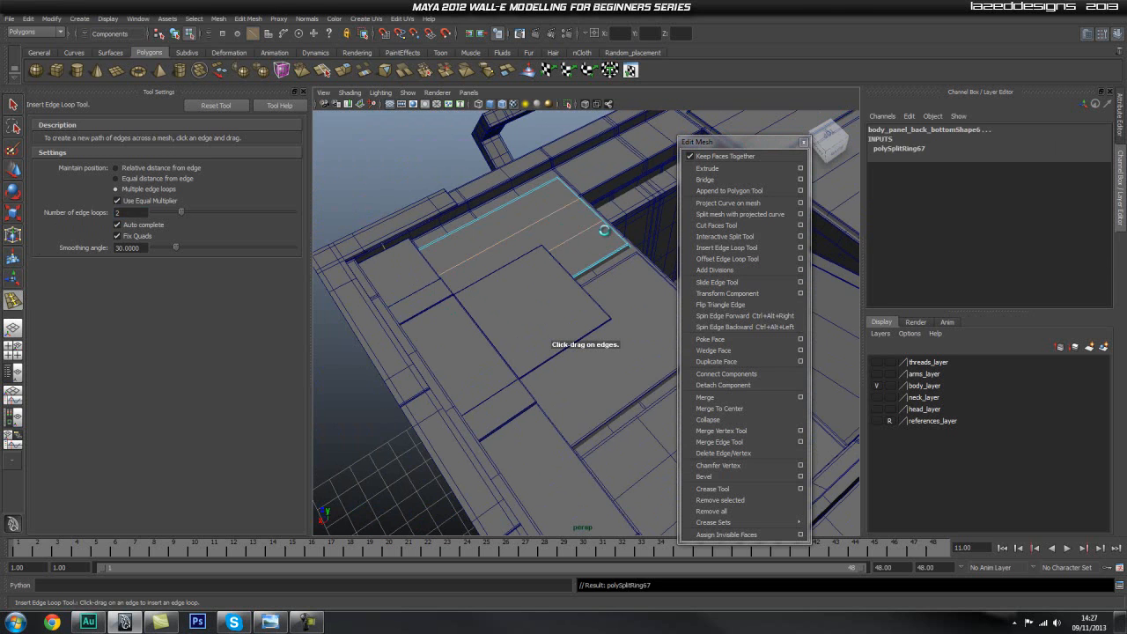
pyautogui.click(671, 286)
# Insert two crosswise edge loops in each of the two long sections of body_panel_back_top_right.
pyautogui.click(525, 296)
pyautogui.click(575, 281)
pyautogui.keyDown('alt'); pyautogui.moveTo(575, 281); pyautogui.dragTo(491, 330); pyautogui.keyUp('alt')
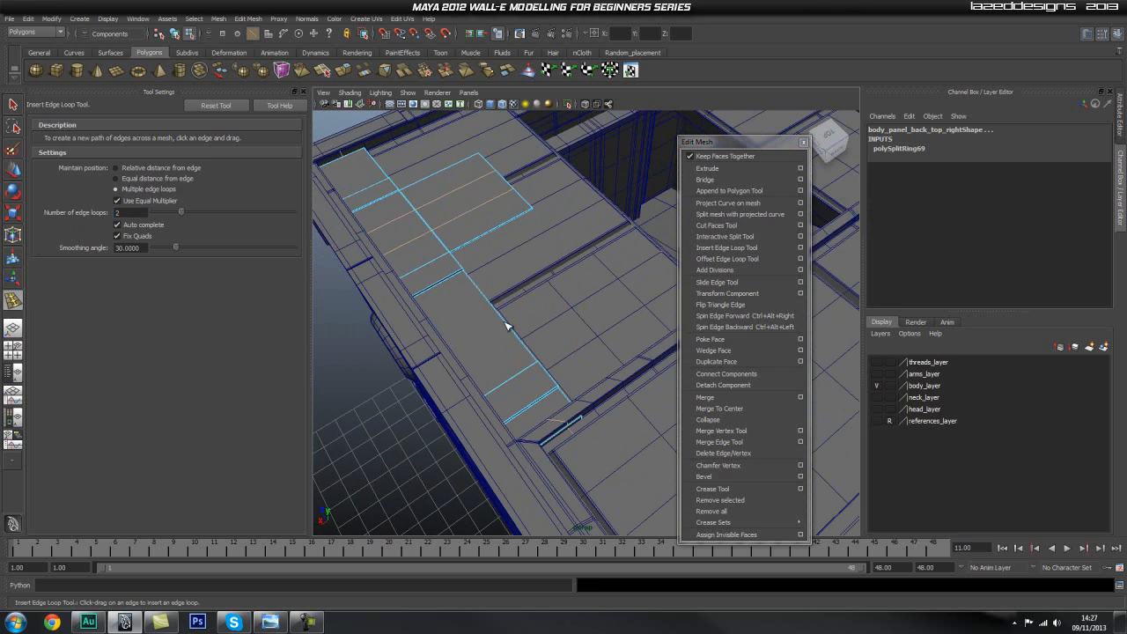
pyautogui.click(506, 325)
# Insert one edge loop along the strip of body_panel_back_top_right and two across its projecting section.
pyautogui.keyDown('alt'); pyautogui.moveTo(496, 270); pyautogui.dragTo(485, 300); pyautogui.keyUp('alt')
pyautogui.doubleClick(132, 213)
pyautogui.press('Return')
pyautogui.click(444, 328)
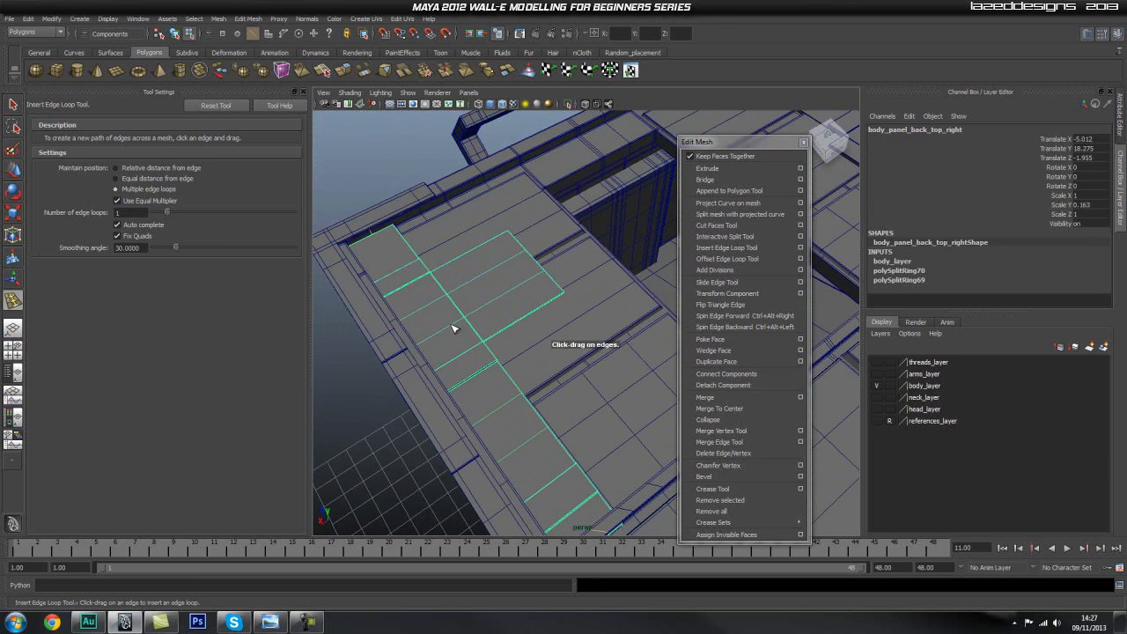
pyautogui.keyDown('alt'); pyautogui.moveTo(519, 313); pyautogui.dragTo(384, 300); pyautogui.keyUp('alt')
pyautogui.click(356, 319)
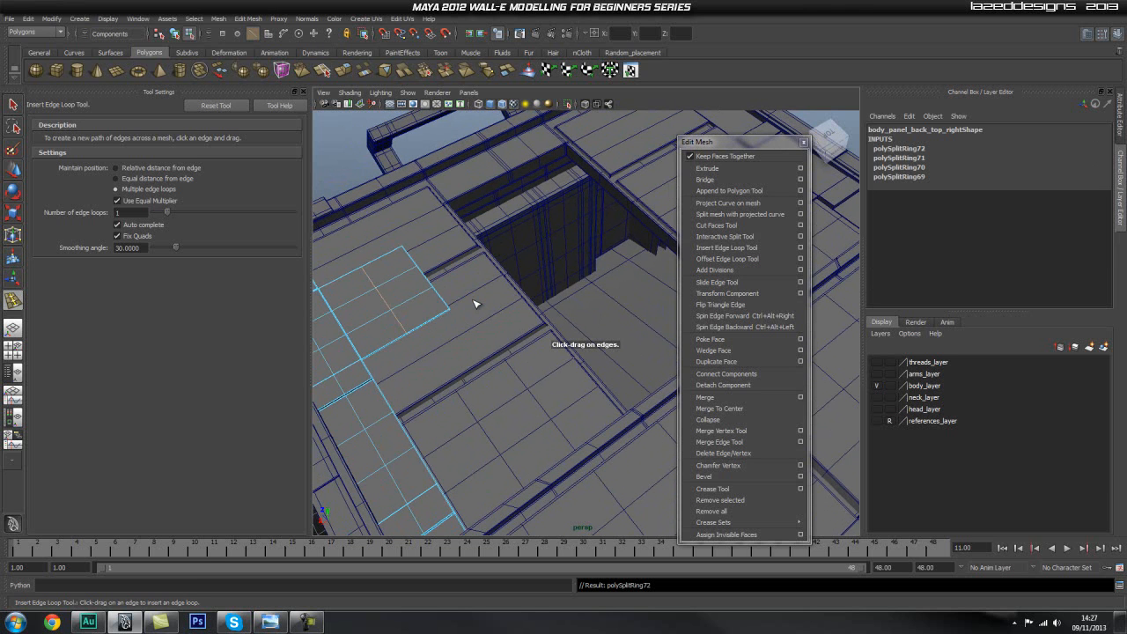
pyautogui.hotkey('ctrl', 'z')
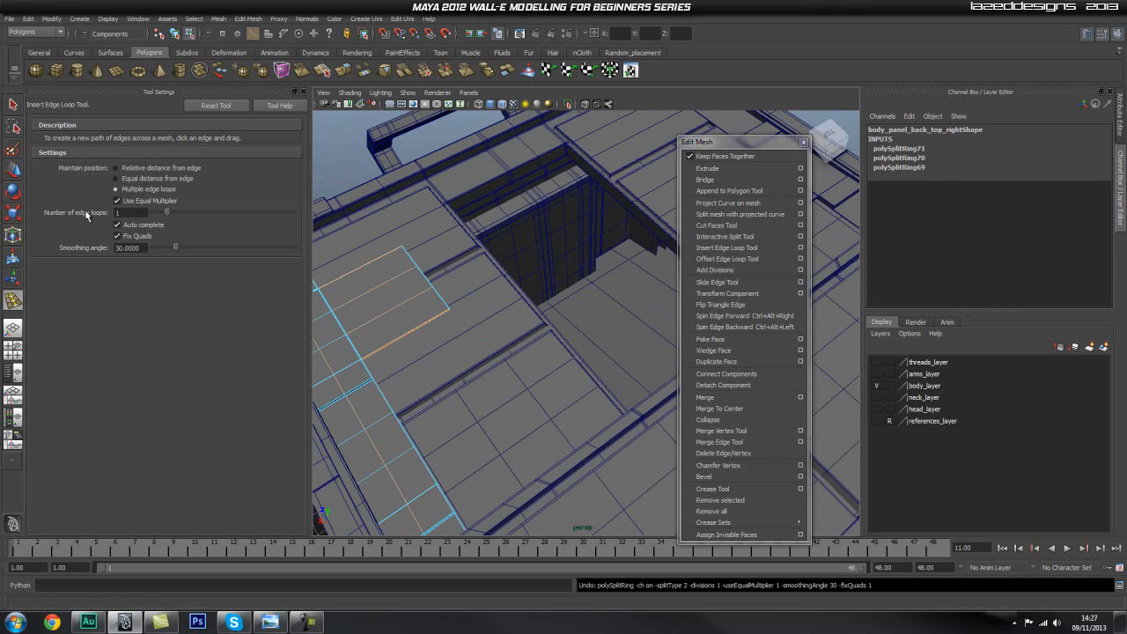
pyautogui.write('2')
pyautogui.click(391, 288)
# Insert two crosswise edge loops on each of body_panel_back_bottom5 and body_panel_back_bottom6.
pyautogui.keyDown('alt'); pyautogui.moveTo(462, 313); pyautogui.dragTo(458, 290); pyautogui.keyUp('alt')
pyautogui.click(439, 315)
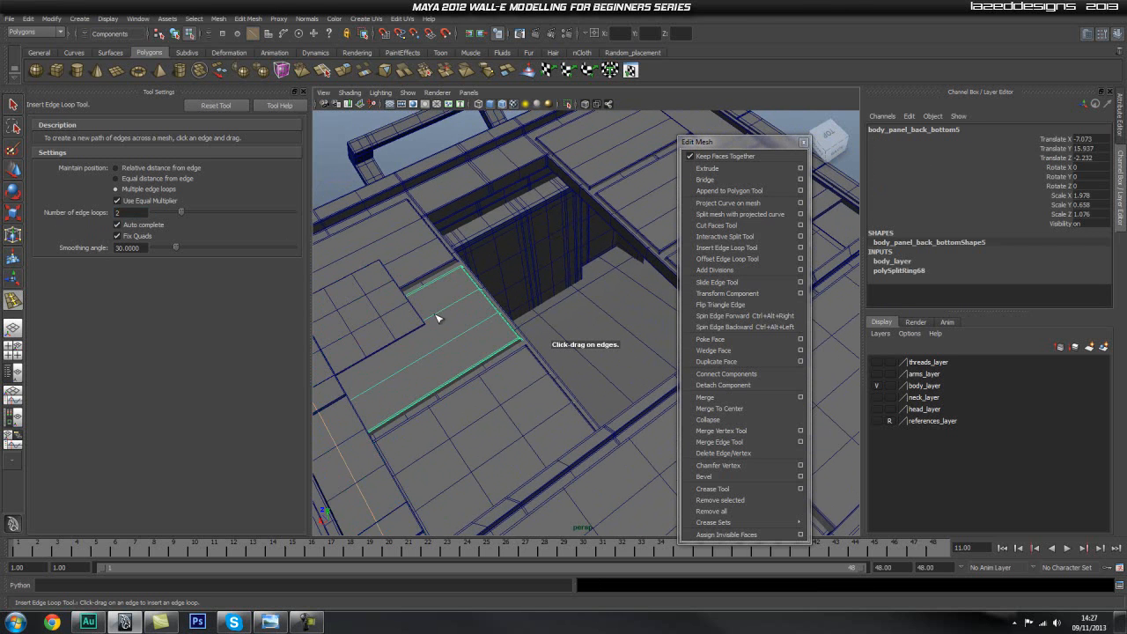
pyautogui.click(442, 313)
pyautogui.keyDown('alt'); pyautogui.moveTo(435, 274); pyautogui.dragTo(471, 304, button='middle'); pyautogui.keyUp('alt')
pyautogui.click(436, 280)
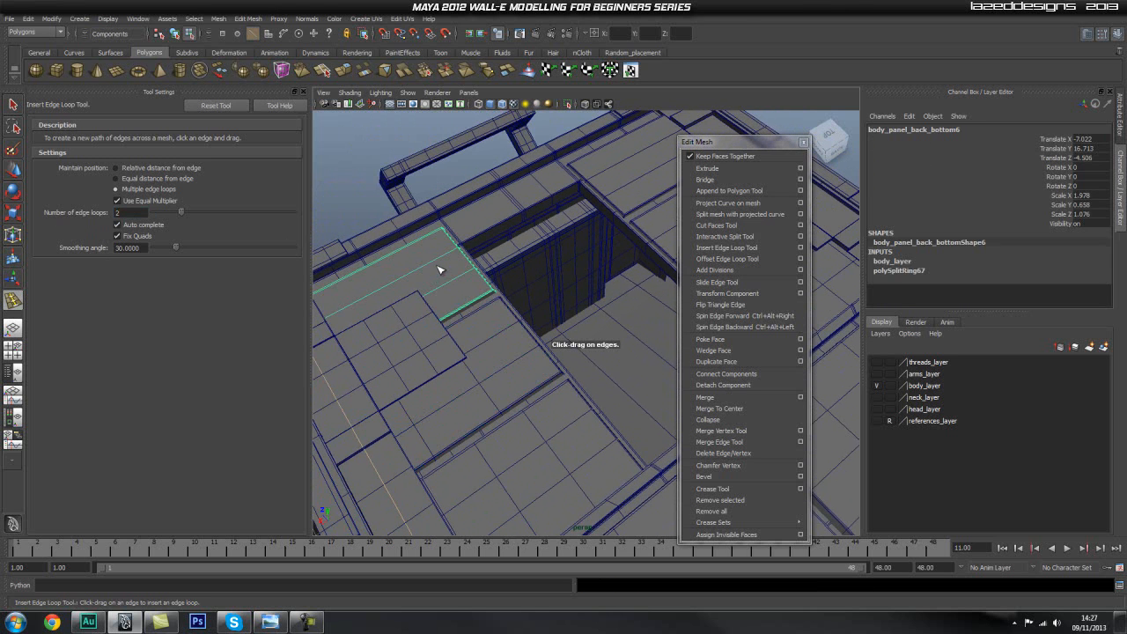
pyautogui.click(439, 271)
# Insert two crosswise edge loops on body_panel_back_bottom2 and on the back panel behind it.
pyautogui.keyDown('alt'); pyautogui.moveTo(516, 239); pyautogui.dragTo(517, 263, button='middle'); pyautogui.keyUp('alt')
pyautogui.click(480, 217)
pyautogui.click(473, 213)
pyautogui.click(527, 293)
pyautogui.click(510, 277)
# Insert single edge loops lengthwise and crosswise through the sections of body_panel_back_top_left.
pyautogui.keyDown('alt'); pyautogui.moveTo(552, 317); pyautogui.dragTo(491, 308, button='middle'); pyautogui.keyUp('alt')
pyautogui.moveTo(490, 308)
pyautogui.keyDown('alt'); pyautogui.mouseDown(button='right')
pyautogui.moveTo(486, 291)
pyautogui.moveTo(500, 297)
pyautogui.mouseUp(button='right'); pyautogui.keyUp('alt')
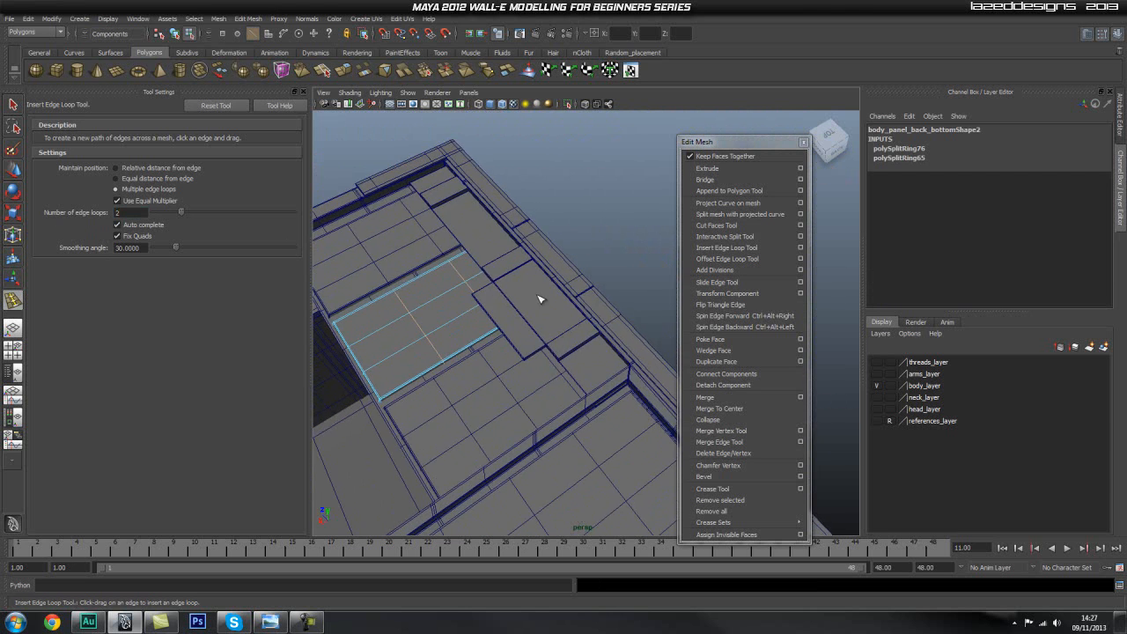
pyautogui.doubleClick(132, 212)
pyautogui.write('1')
pyautogui.click(514, 270)
pyautogui.click(516, 274)
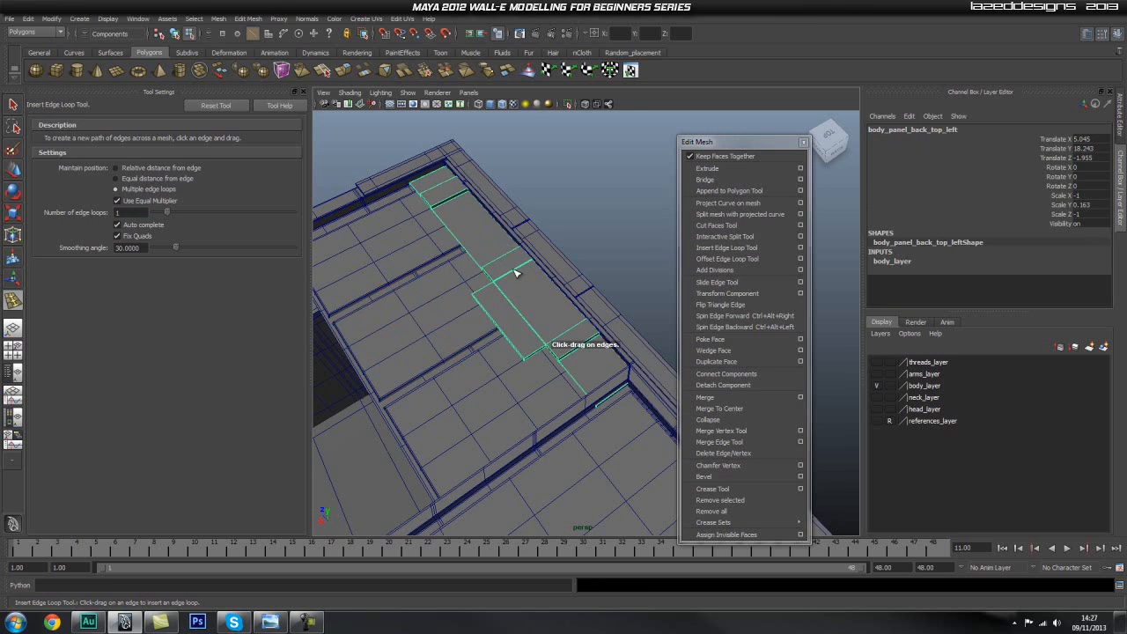
pyautogui.click(516, 273)
pyautogui.keyDown('alt'); pyautogui.moveTo(564, 322); pyautogui.dragTo(550, 289); pyautogui.keyUp('alt')
pyautogui.click(538, 283)
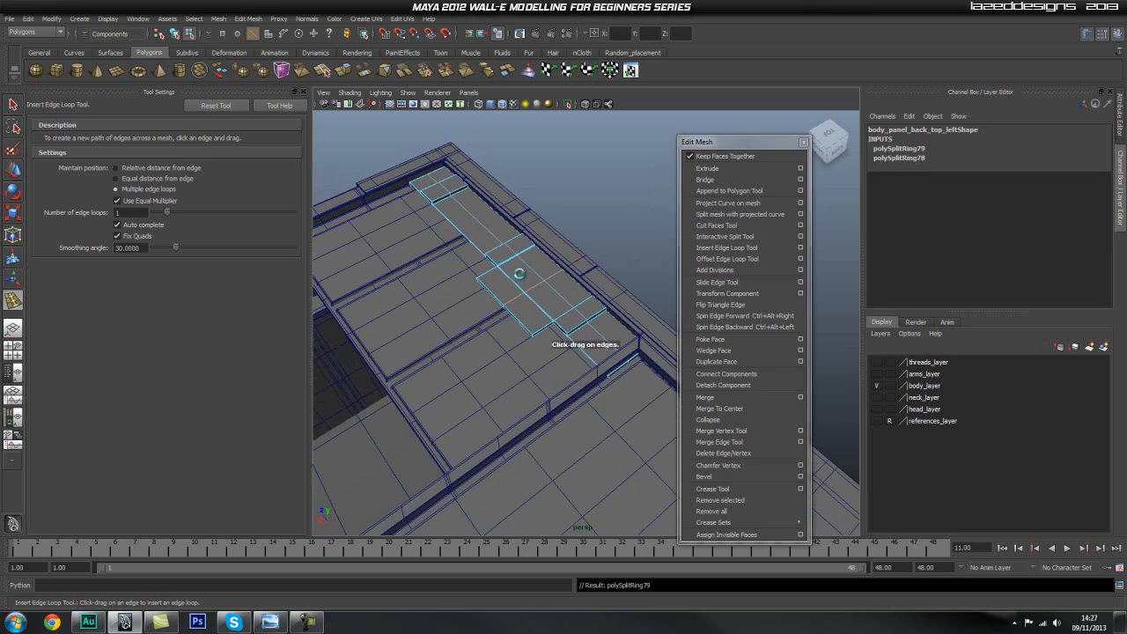
pyautogui.click(486, 227)
pyautogui.keyDown('alt'); pyautogui.moveTo(532, 299); pyautogui.dragTo(514, 256, button='middle'); pyautogui.keyUp('alt')
# Close the tool settings, return to object selection and look over the subdivided body.
pyautogui.scroll(-5, 519, 266)
pyautogui.keyDown('alt'); pyautogui.moveTo(561, 333); pyautogui.dragTo(574, 301); pyautogui.keyUp('alt')
pyautogui.click(304, 91)
pyautogui.press('q')
pyautogui.scroll(-4, 449, 282)
pyautogui.moveTo(375, 276); pyautogui.dragTo(422, 262, button='right')
pyautogui.keyDown('alt'); pyautogui.moveTo(279, 241); pyautogui.dragTo(215, 254); pyautogui.keyUp('alt')
pyautogui.keyDown('alt'); pyautogui.moveTo(215, 255); pyautogui.dragTo(324, 289, button='right'); pyautogui.keyUp('alt')
pyautogui.keyDown('alt'); pyautogui.moveTo(335, 293); pyautogui.dragTo(472, 350, button='middle'); pyautogui.keyUp('alt')
pyautogui.keyDown('alt'); pyautogui.moveTo(472, 350); pyautogui.dragTo(571, 348, button='right'); pyautogui.keyUp('alt')
pyautogui.keyDown('alt'); pyautogui.moveTo(385, 349); pyautogui.dragTo(385, 289); pyautogui.keyUp('alt')
# Preview body_main_top in smooth display and return it to the unsmoothed display.
pyautogui.click(409, 280)
pyautogui.press('3')
pyautogui.keyDown('alt'); pyautogui.moveTo(301, 278); pyautogui.dragTo(326, 298, button='middle'); pyautogui.keyUp('alt')
pyautogui.keyDown('alt'); pyautogui.moveTo(327, 297); pyautogui.dragTo(485, 330, button='right'); pyautogui.keyUp('alt')
pyautogui.press('3')
pyautogui.press('1')
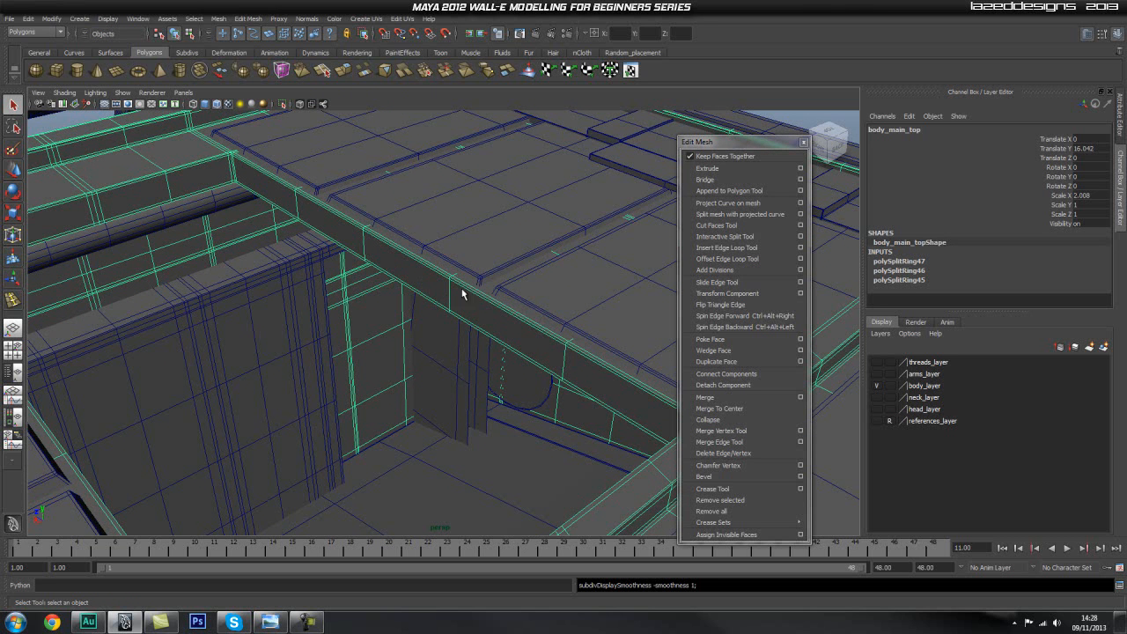
# Examine the edges of body_main_top around the rectangular neck opening.
pyautogui.moveTo(450, 298); pyautogui.dragTo(443, 306, button='right')
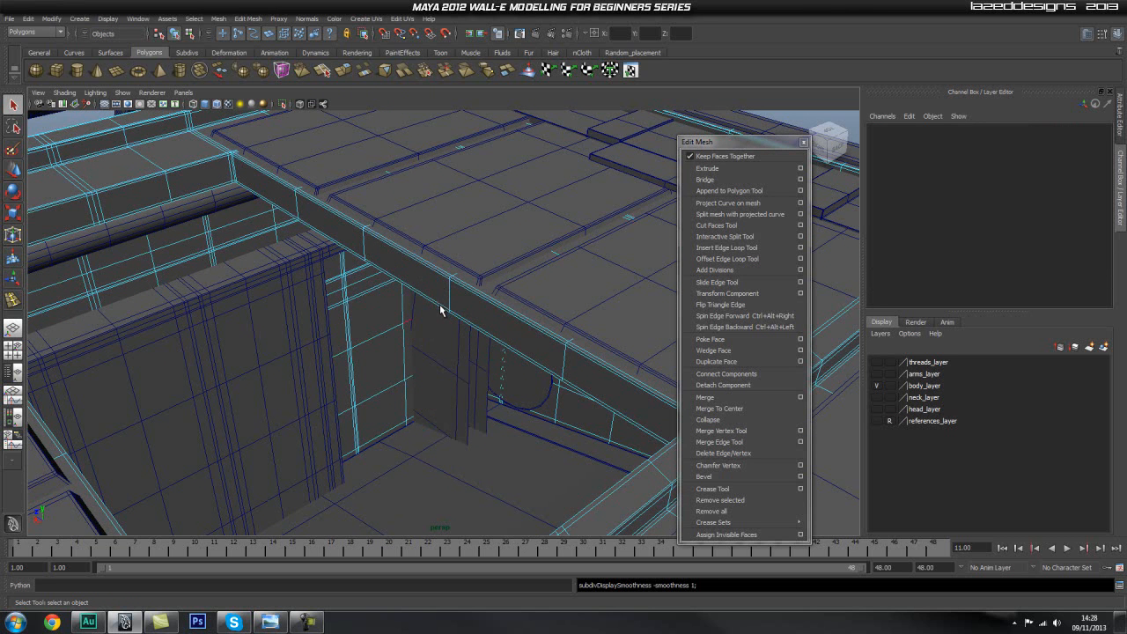
pyautogui.click(428, 303)
pyautogui.keyDown('alt'); pyautogui.moveTo(434, 313); pyautogui.dragTo(431, 336); pyautogui.keyUp('alt')
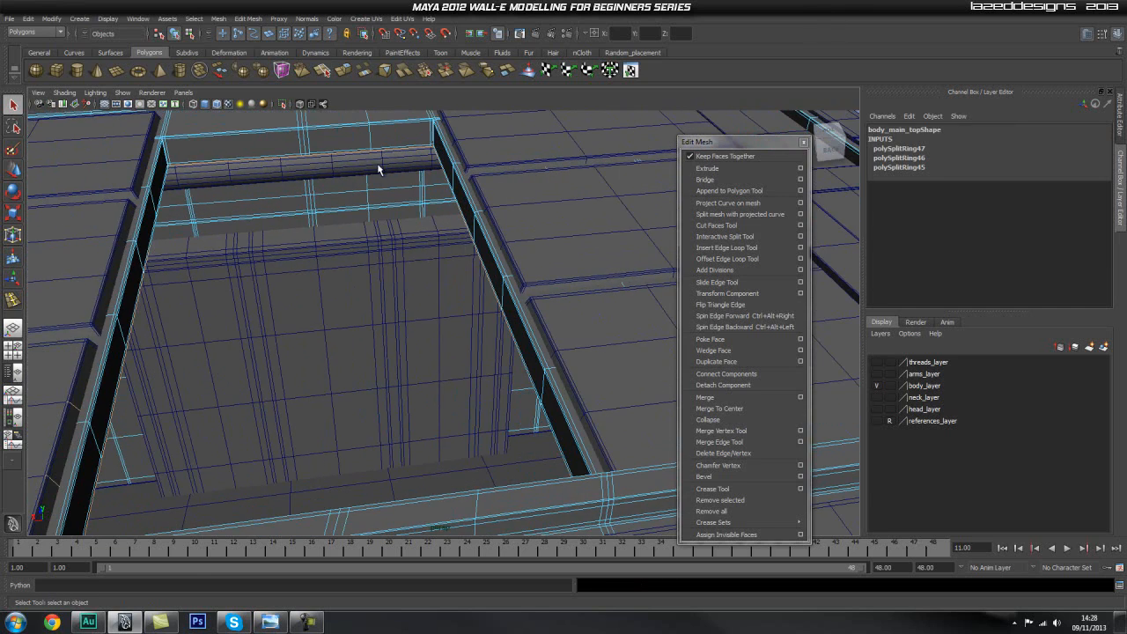
pyautogui.keyDown('alt'); pyautogui.moveTo(369, 309); pyautogui.dragTo(408, 306); pyautogui.keyUp('alt')
pyautogui.keyDown('alt'); pyautogui.moveTo(408, 307); pyautogui.dragTo(380, 304, button='right'); pyautogui.keyUp('alt')
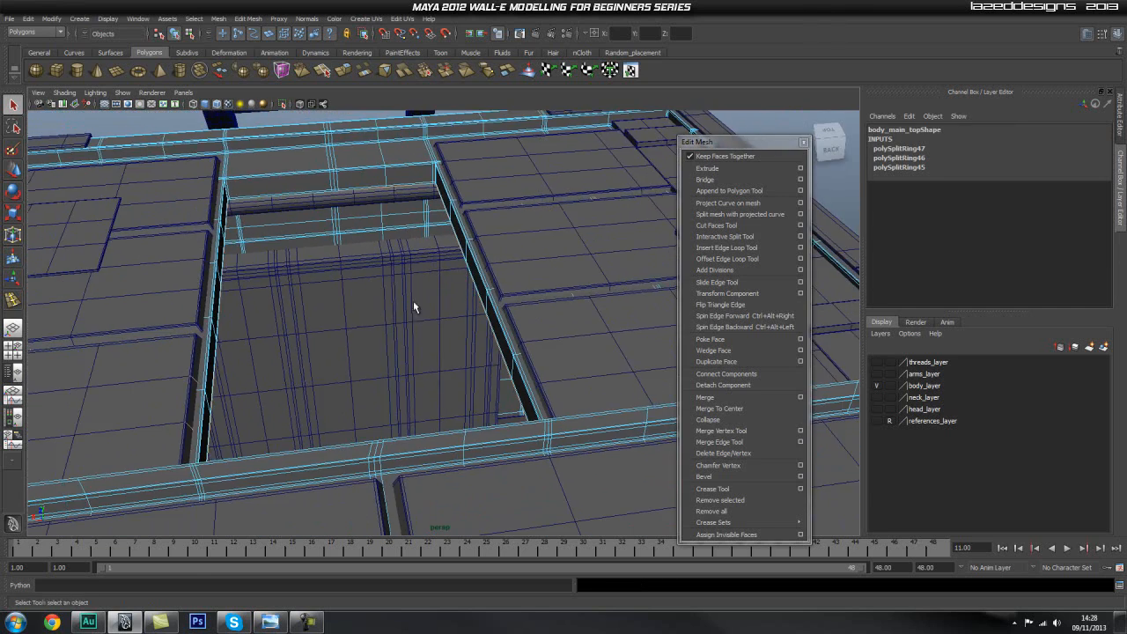
pyautogui.scroll(-3, 405, 327)
pyautogui.keyDown('alt'); pyautogui.moveTo(407, 325); pyautogui.dragTo(449, 317); pyautogui.keyUp('alt')
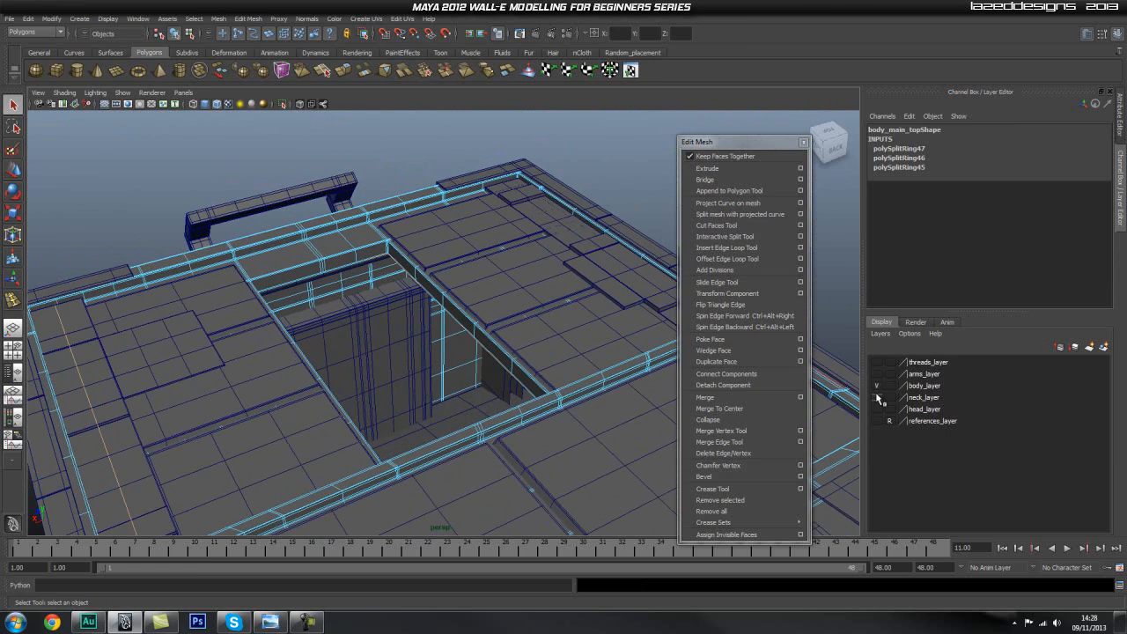
# Make neck_layer visible and check how the neck sits on the body.
pyautogui.click(876, 397)
pyautogui.keyDown('alt'); pyautogui.moveTo(359, 309); pyautogui.dragTo(513, 301); pyautogui.keyUp('alt')
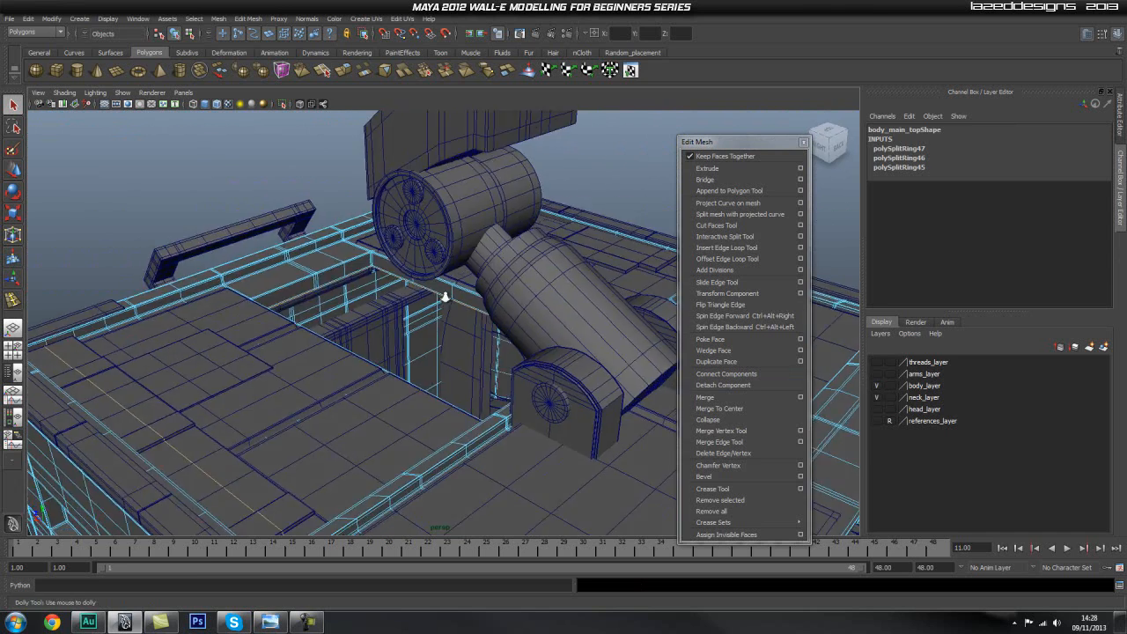
pyautogui.keyDown('alt'); pyautogui.moveTo(514, 300); pyautogui.dragTo(448, 303, button='right'); pyautogui.keyUp('alt')
pyautogui.keyDown('alt'); pyautogui.moveTo(448, 303); pyautogui.dragTo(483, 300); pyautogui.keyUp('alt')
pyautogui.keyDown('alt'); pyautogui.moveTo(483, 300); pyautogui.dragTo(504, 212, button='middle'); pyautogui.keyUp('alt')
pyautogui.click(615, 231)
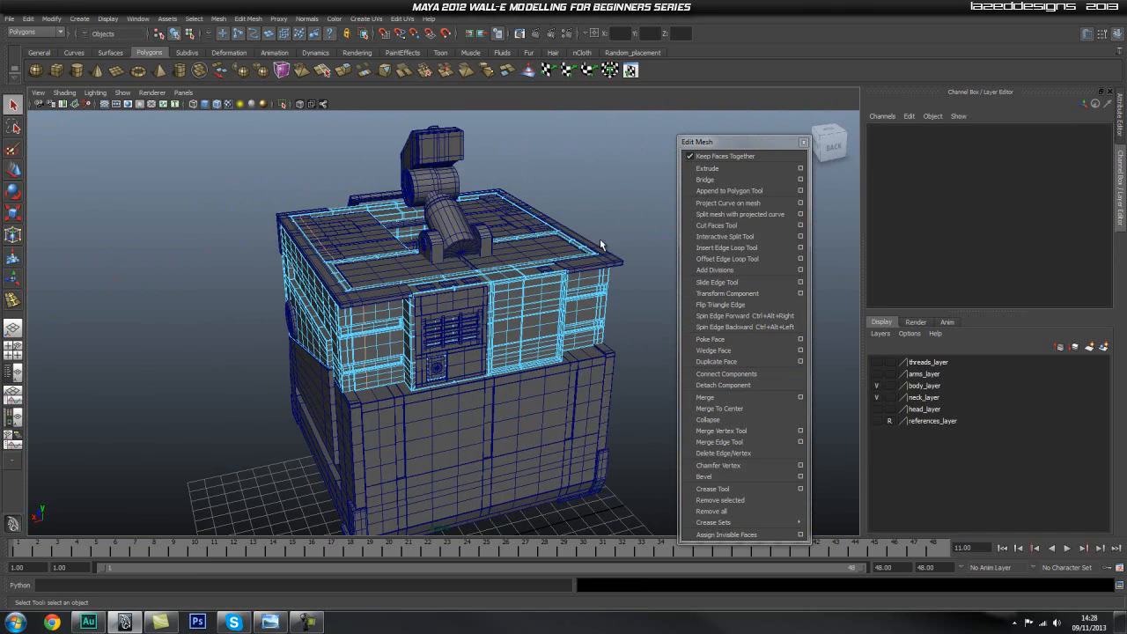
pyautogui.scroll(3, 598, 224)
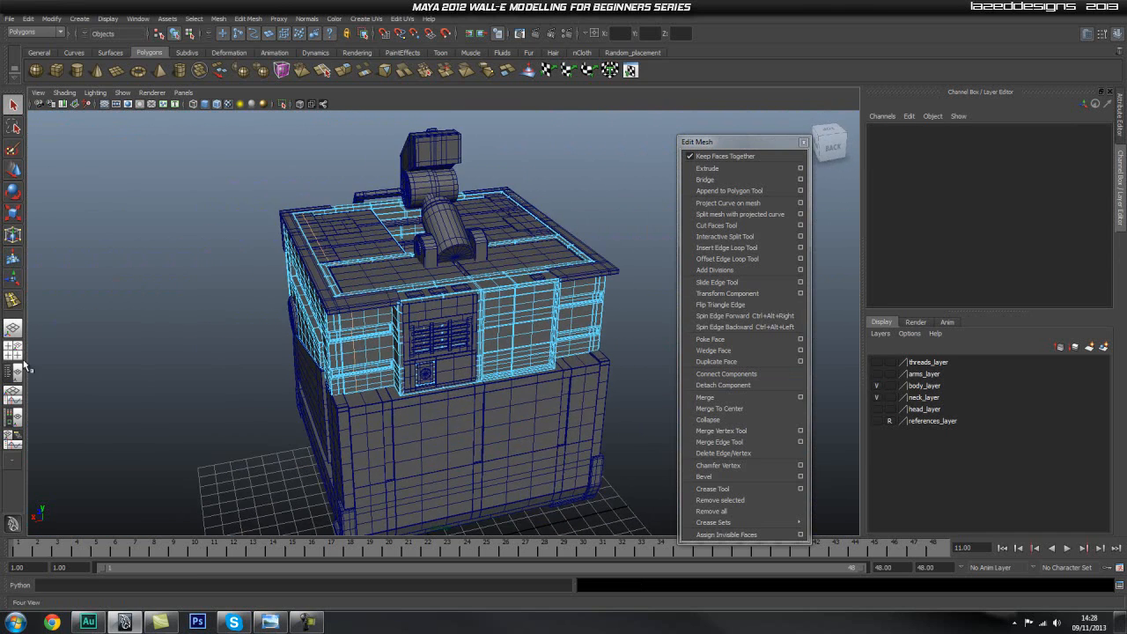
# Show the Outliner beside the perspective view and set Rotate Z of bottom_body to 0.
pyautogui.click(14, 369)
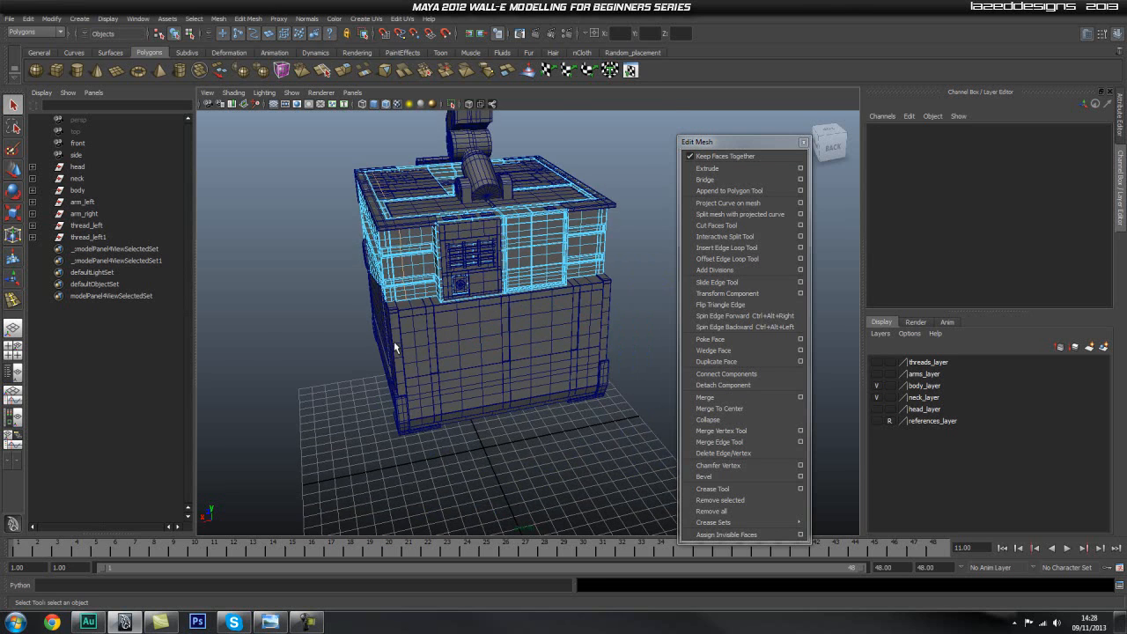
pyautogui.click(397, 345)
pyautogui.keyDown('alt'); pyautogui.moveTo(364, 296); pyautogui.dragTo(424, 287, button='right'); pyautogui.keyUp('alt')
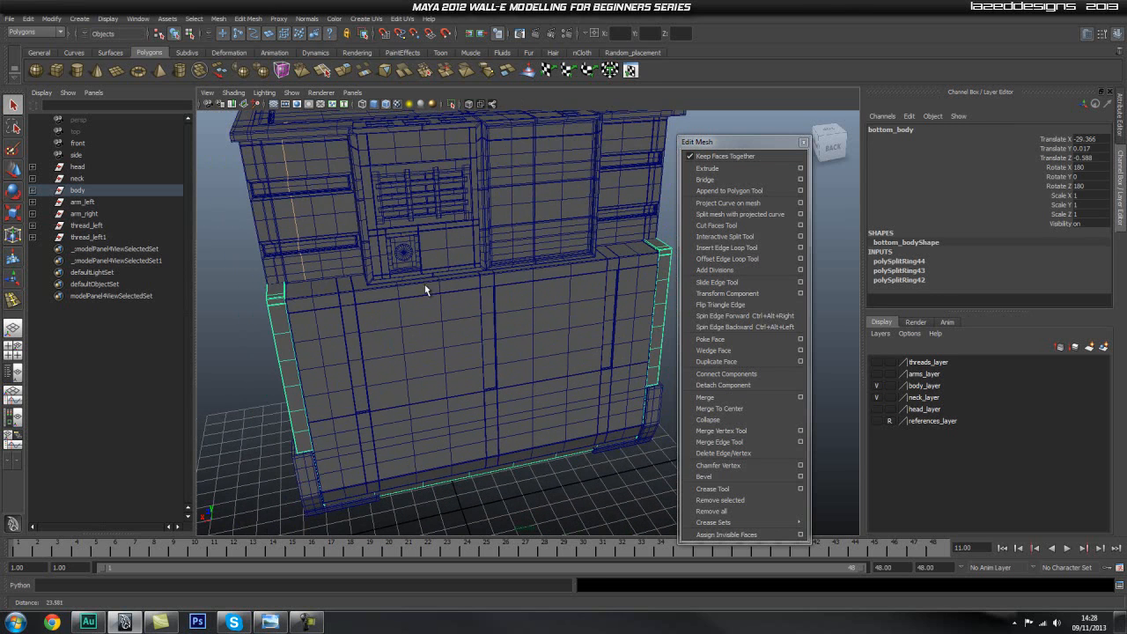
pyautogui.keyDown('shift'); pyautogui.click(304, 219); pyautogui.keyUp('shift')
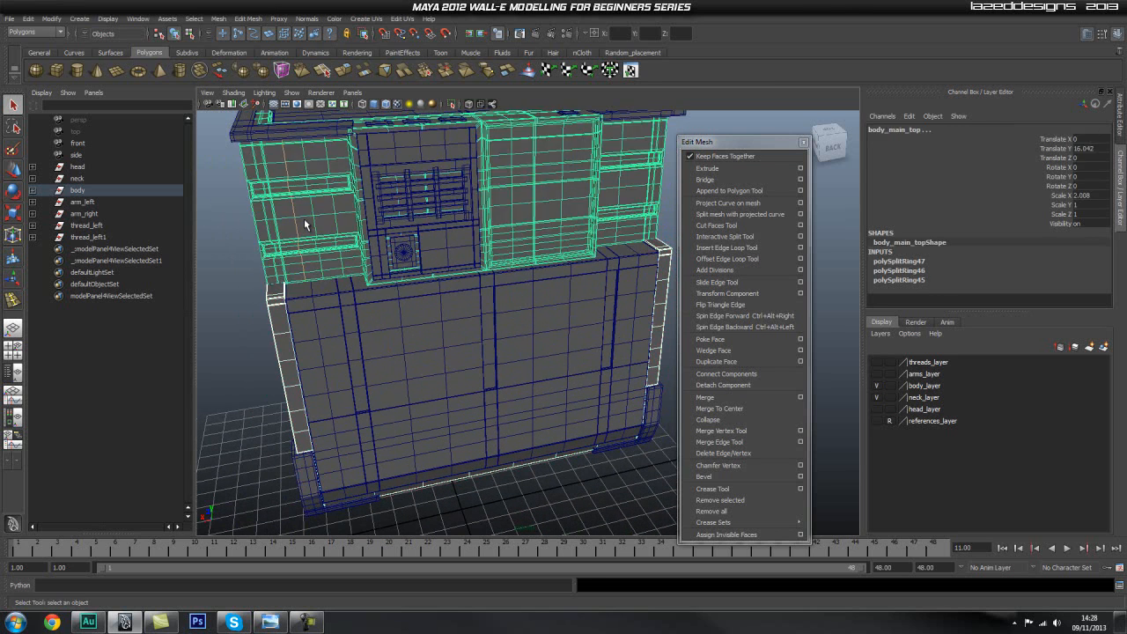
pyautogui.click(664, 304)
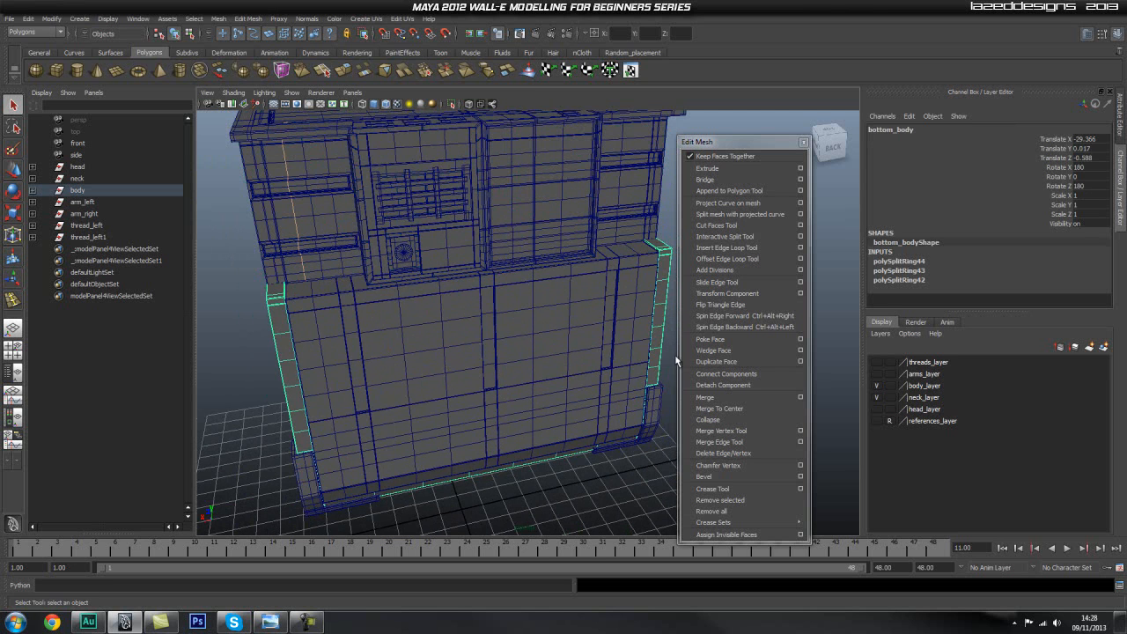
pyautogui.click(1097, 186)
pyautogui.press('Return')
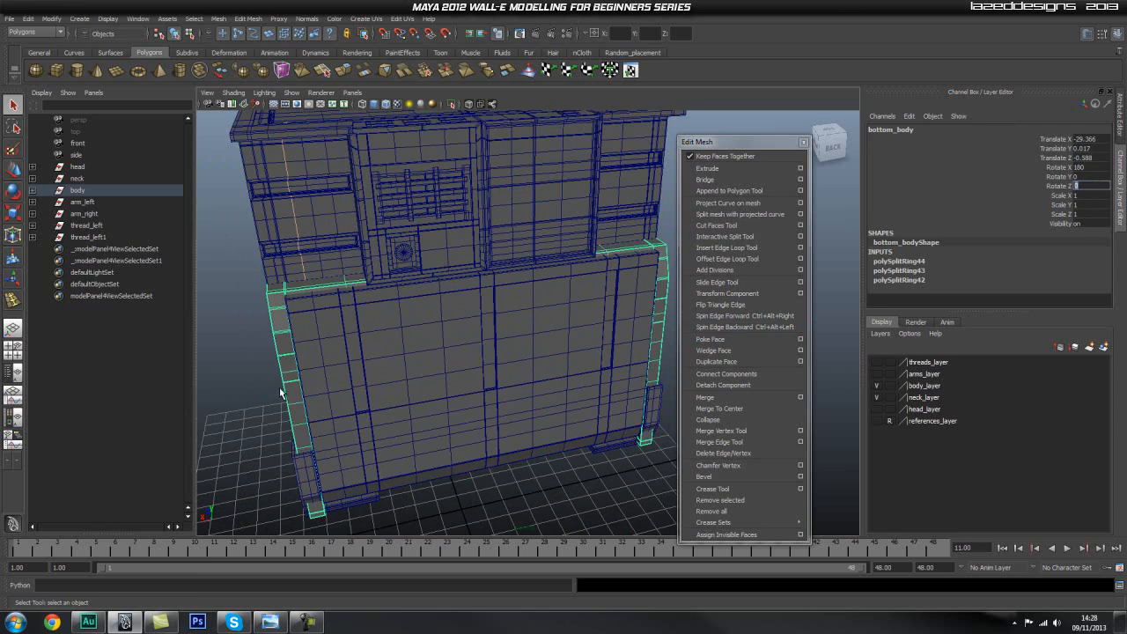
# Try turning body_main_top around by setting its Rotate Y to 180.
pyautogui.click(249, 381)
pyautogui.keyDown('alt'); pyautogui.moveTo(249, 382); pyautogui.dragTo(294, 367); pyautogui.keyUp('alt')
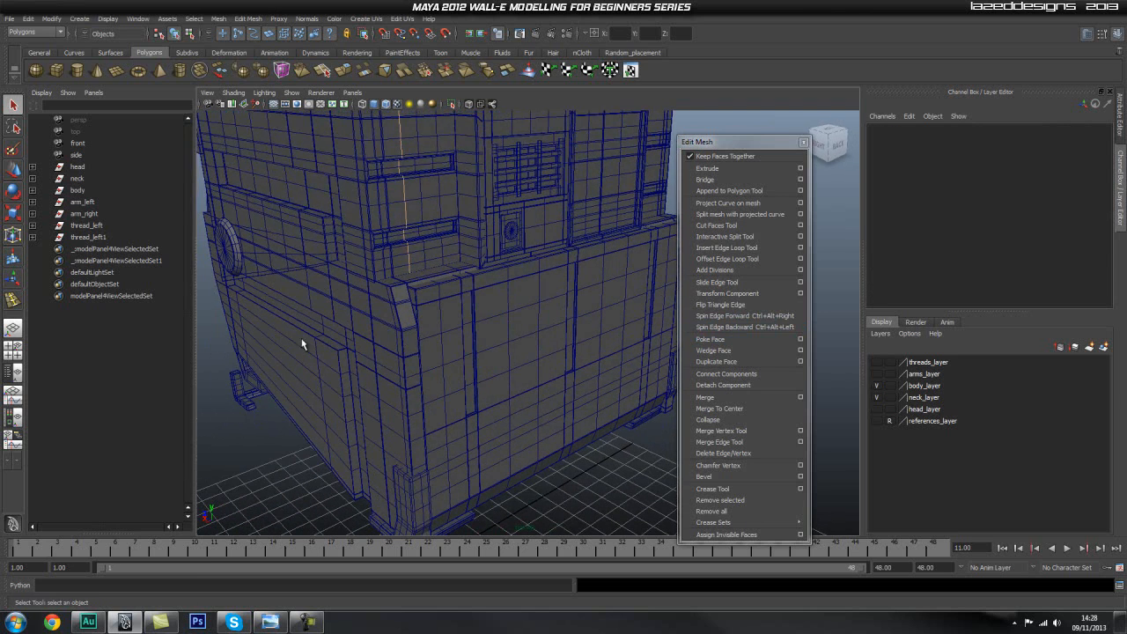
pyautogui.click(354, 222)
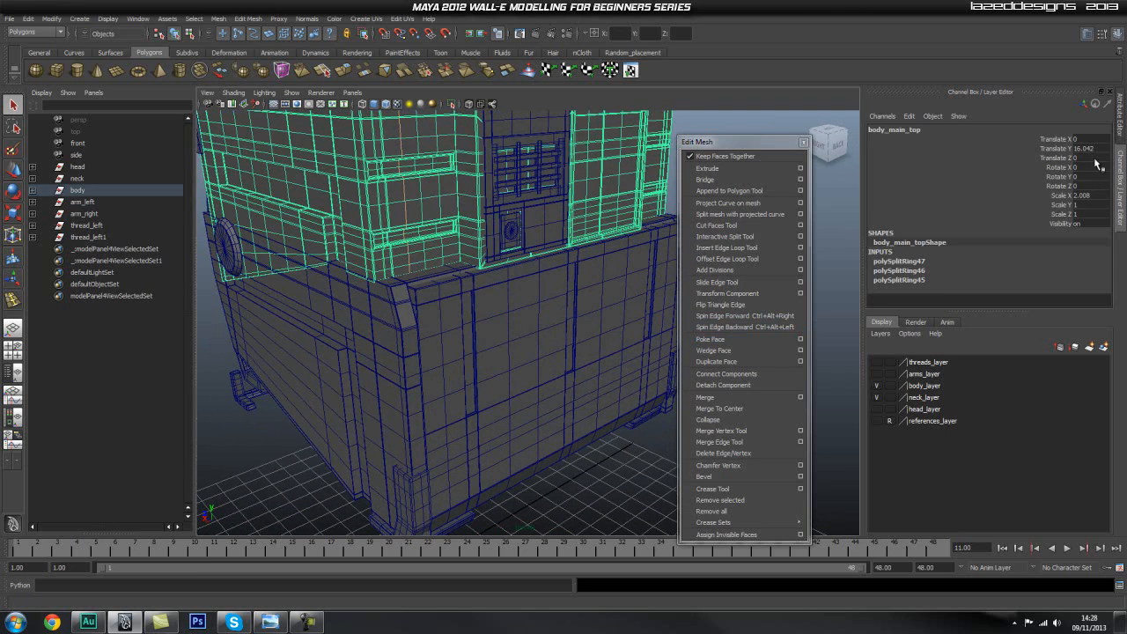
pyautogui.press('e')
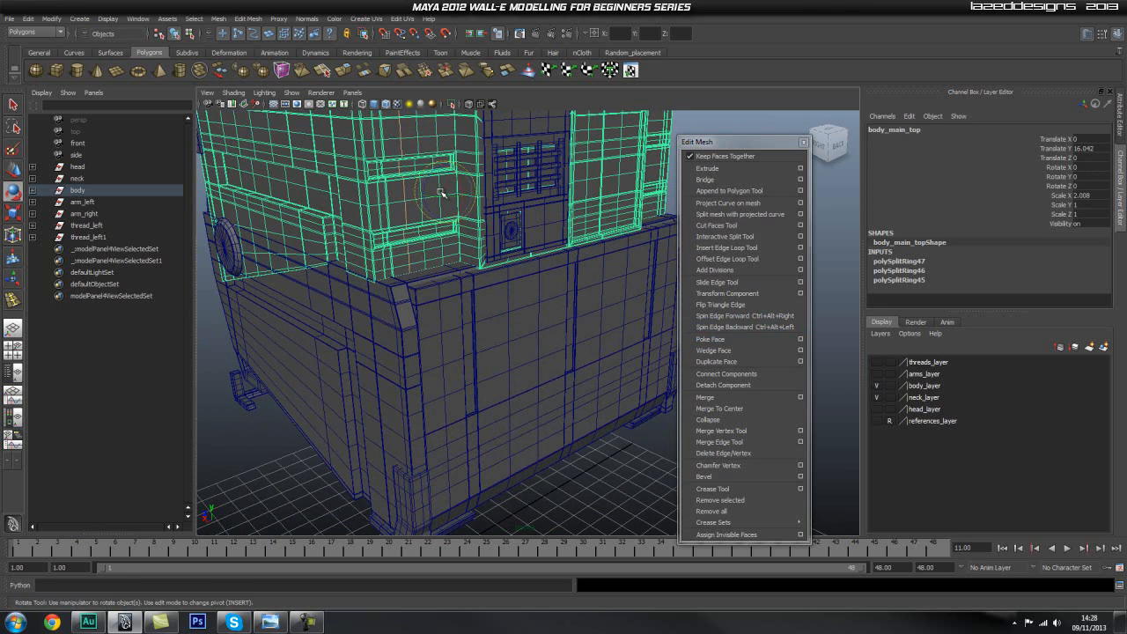
pyautogui.moveTo(444, 196); pyautogui.dragTo(506, 198)
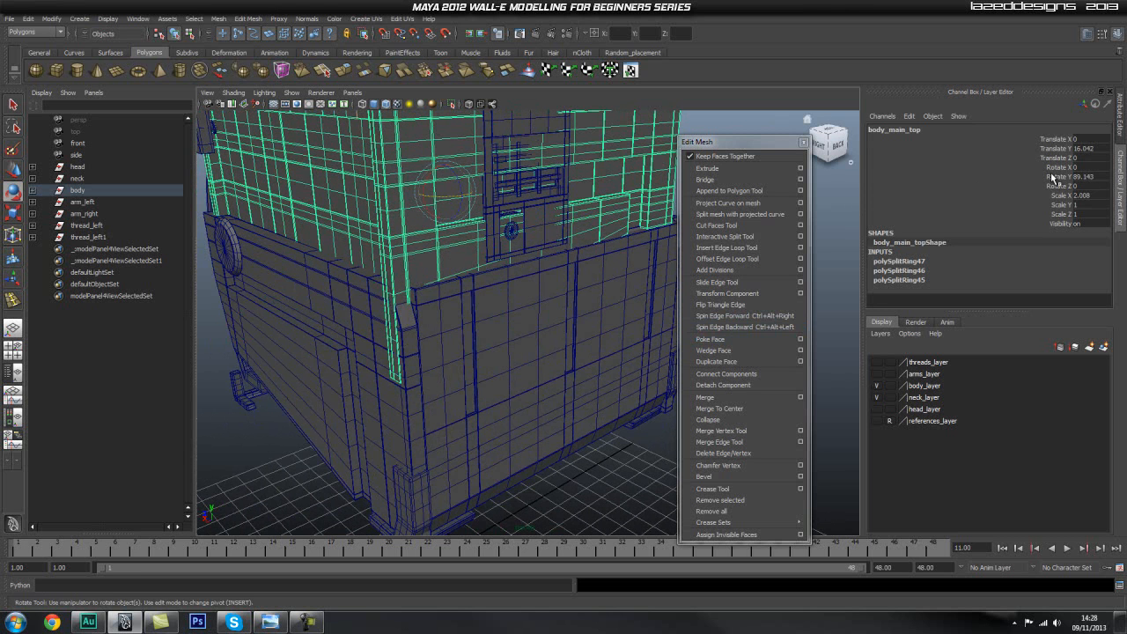
pyautogui.write('180')
pyautogui.press('Return')
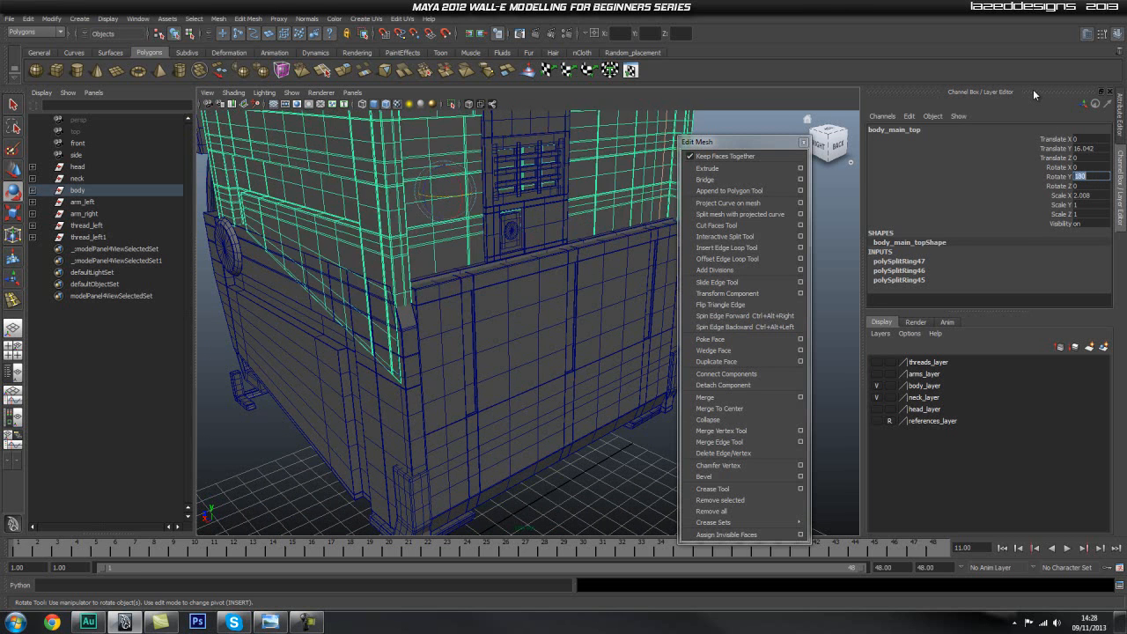
# Check how the turned body_main_top fits the lower body and return its Rotate Y to 0.
pyautogui.keyDown('alt'); pyautogui.moveTo(599, 258); pyautogui.dragTo(515, 282, button='right'); pyautogui.keyUp('alt')
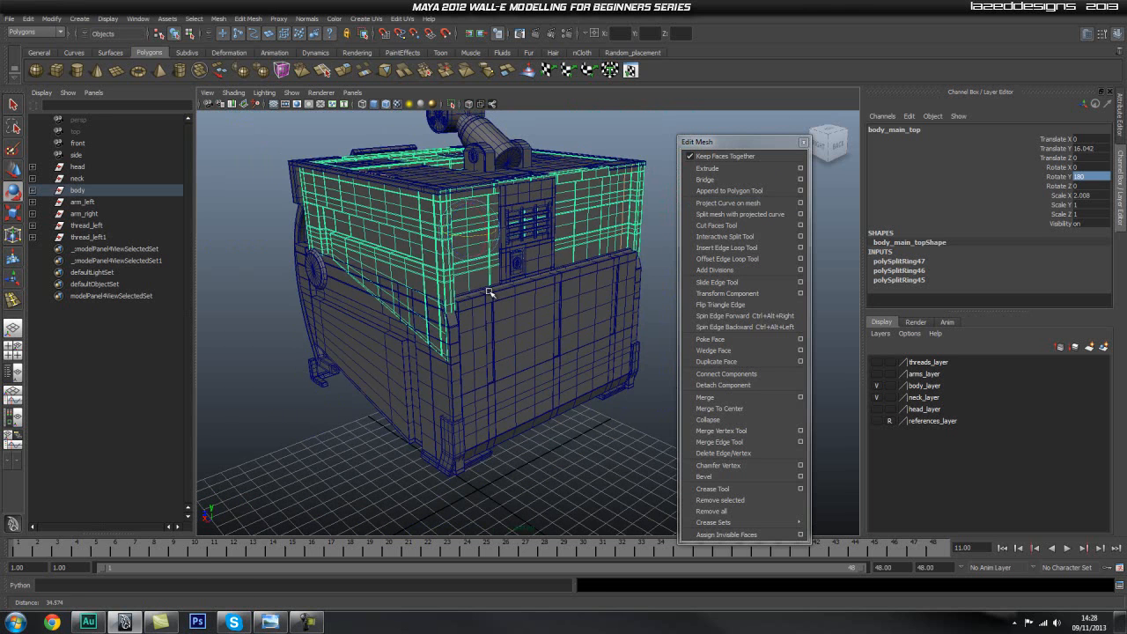
pyautogui.click(667, 255)
pyautogui.keyDown('alt'); pyautogui.moveTo(544, 271); pyautogui.dragTo(528, 259); pyautogui.keyUp('alt')
pyautogui.click(474, 254)
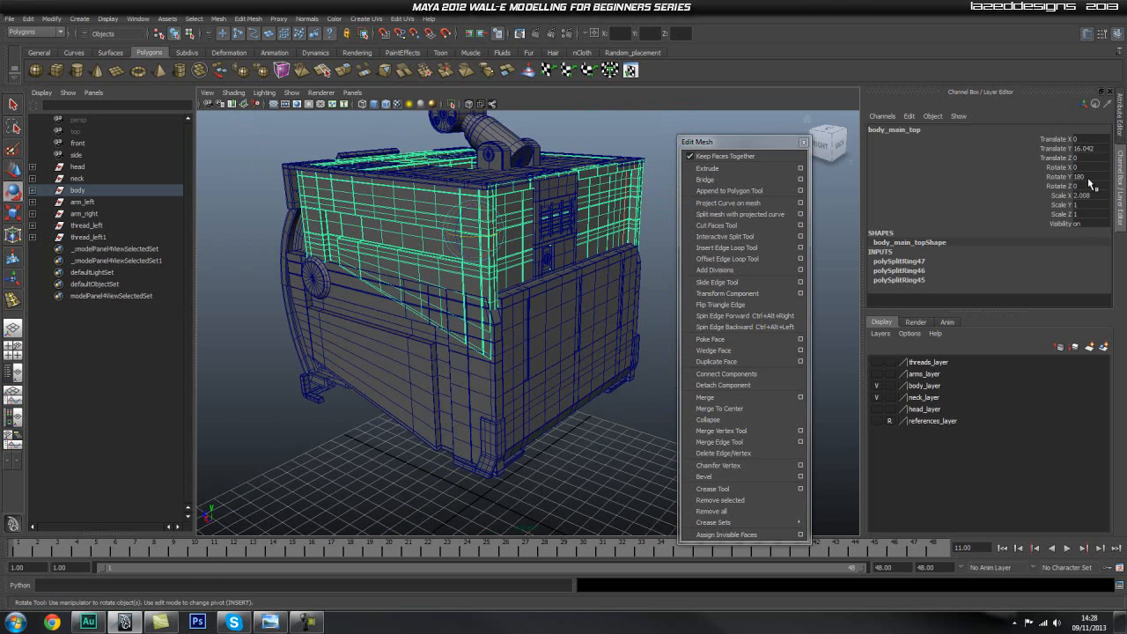
pyautogui.write('0')
pyautogui.press('Return')
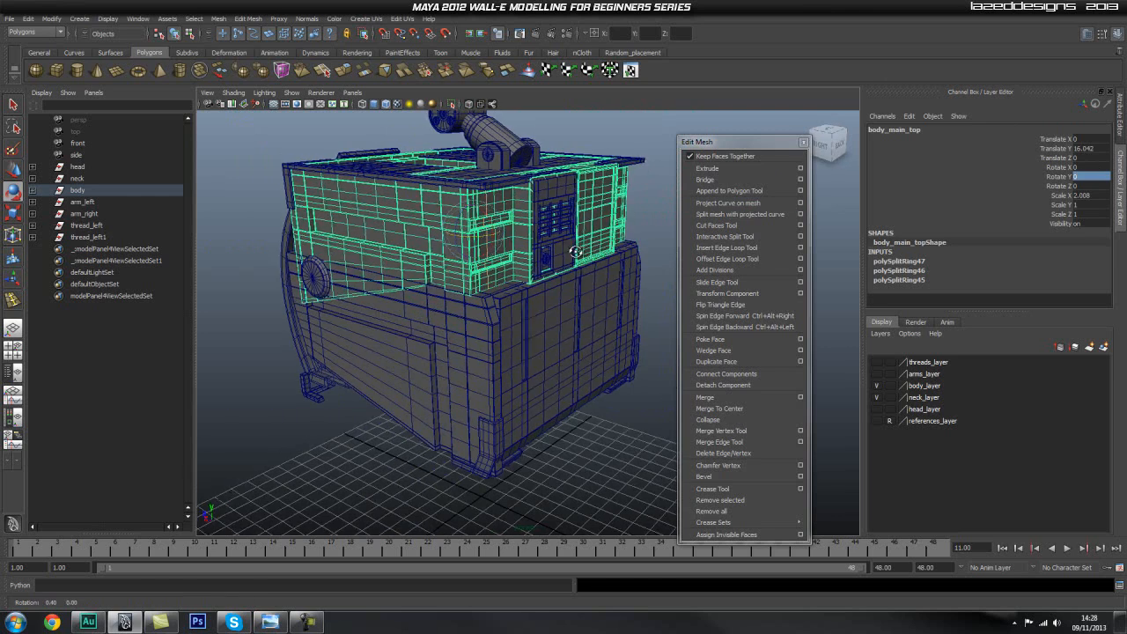
# Set Rotate X of bottom_body to 0.
pyautogui.click(649, 209)
pyautogui.keyDown('alt'); pyautogui.moveTo(649, 209); pyautogui.dragTo(405, 259); pyautogui.keyUp('alt')
pyautogui.click(408, 264)
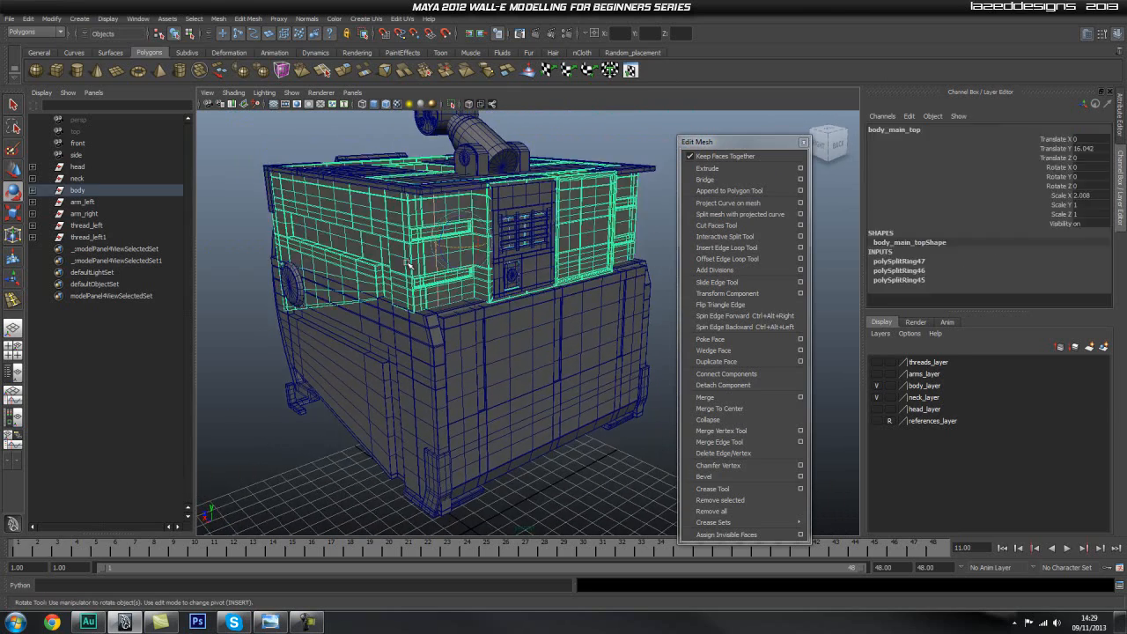
pyautogui.click(374, 333)
pyautogui.keyDown('alt'); pyautogui.moveTo(375, 333); pyautogui.dragTo(283, 338); pyautogui.keyUp('alt')
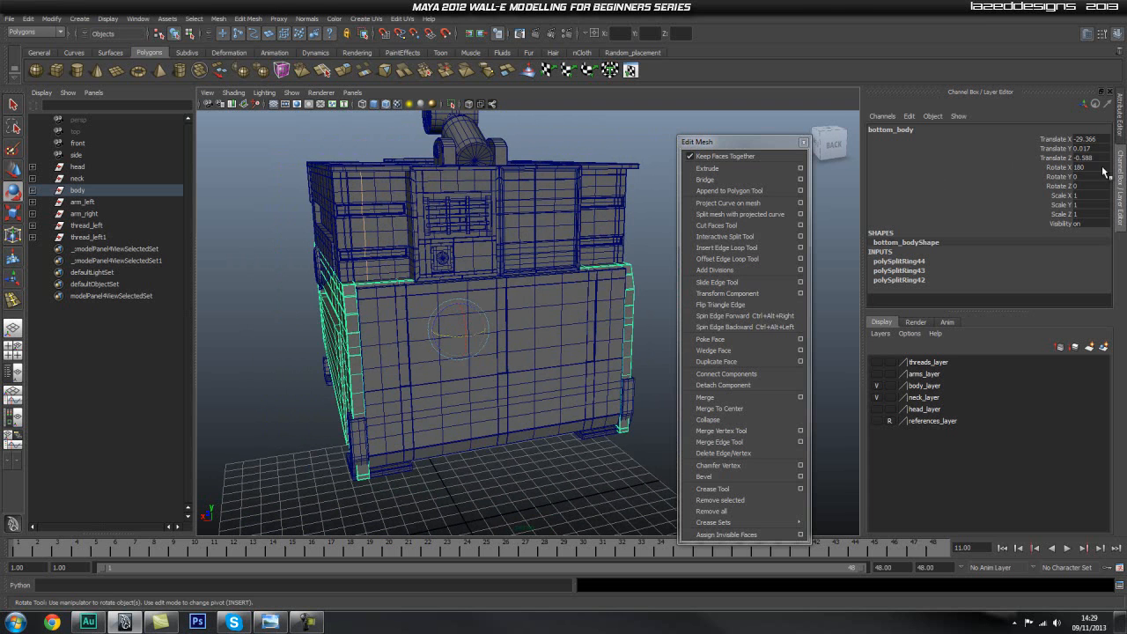
pyautogui.press('Return')
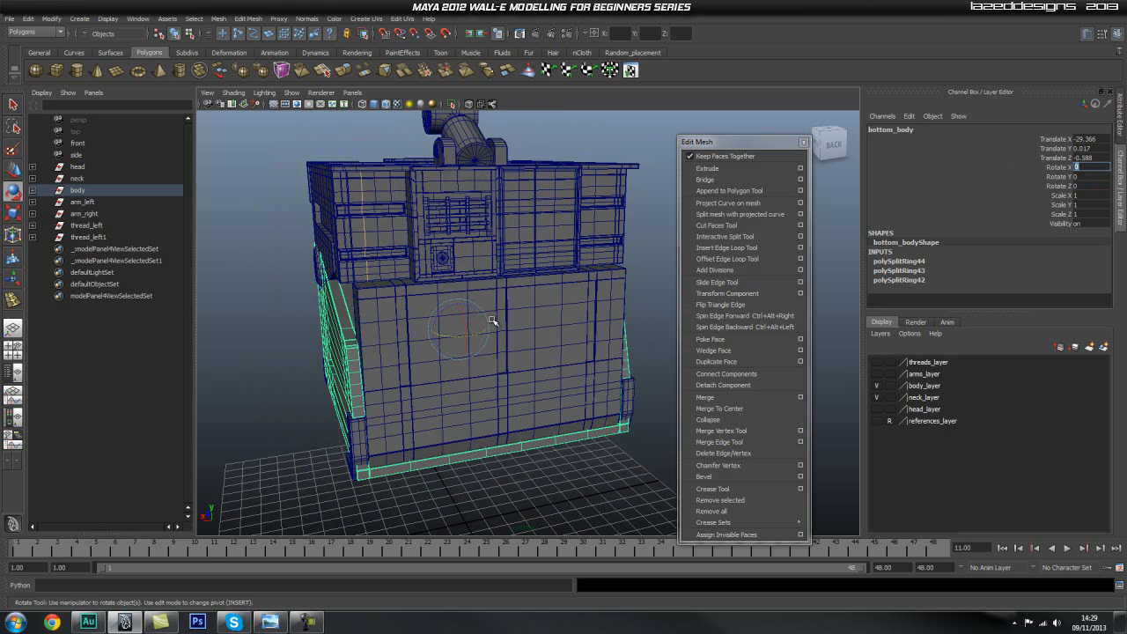
pyautogui.click(515, 462)
# Turn bottom_body around by setting its Rotate Y to 180.
pyautogui.keyDown('alt'); pyautogui.moveTo(333, 376); pyautogui.dragTo(362, 225); pyautogui.keyUp('alt')
pyautogui.keyDown('alt'); pyautogui.moveTo(535, 223); pyautogui.dragTo(536, 218); pyautogui.keyUp('alt')
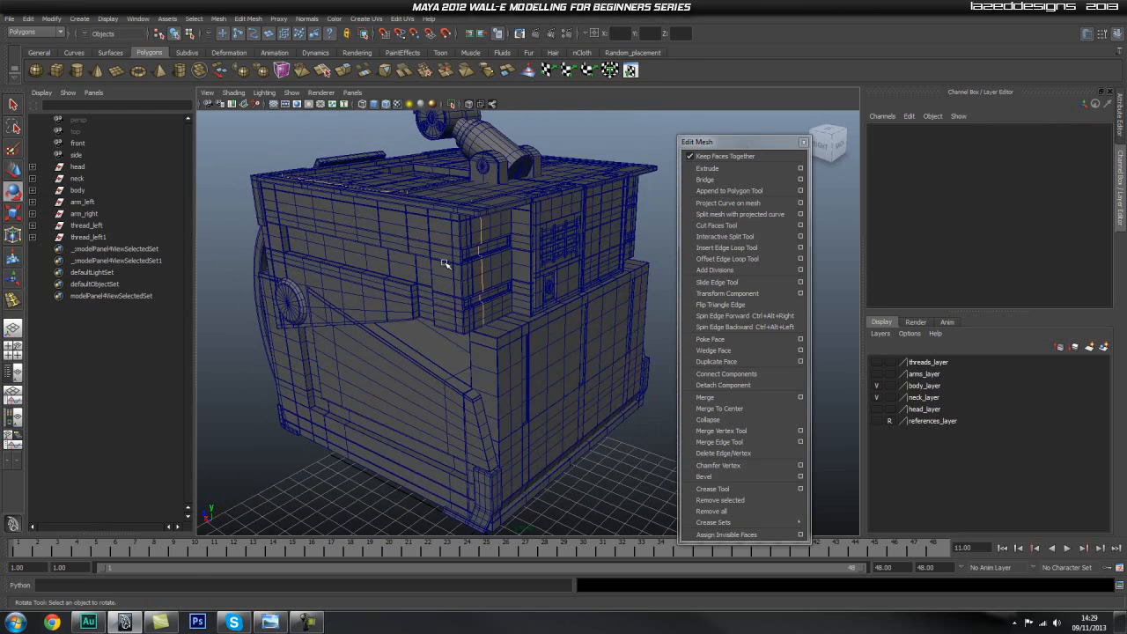
pyautogui.click(443, 260)
pyautogui.keyDown('alt'); pyautogui.moveTo(452, 285); pyautogui.dragTo(452, 274); pyautogui.keyUp('alt')
pyautogui.click(426, 338)
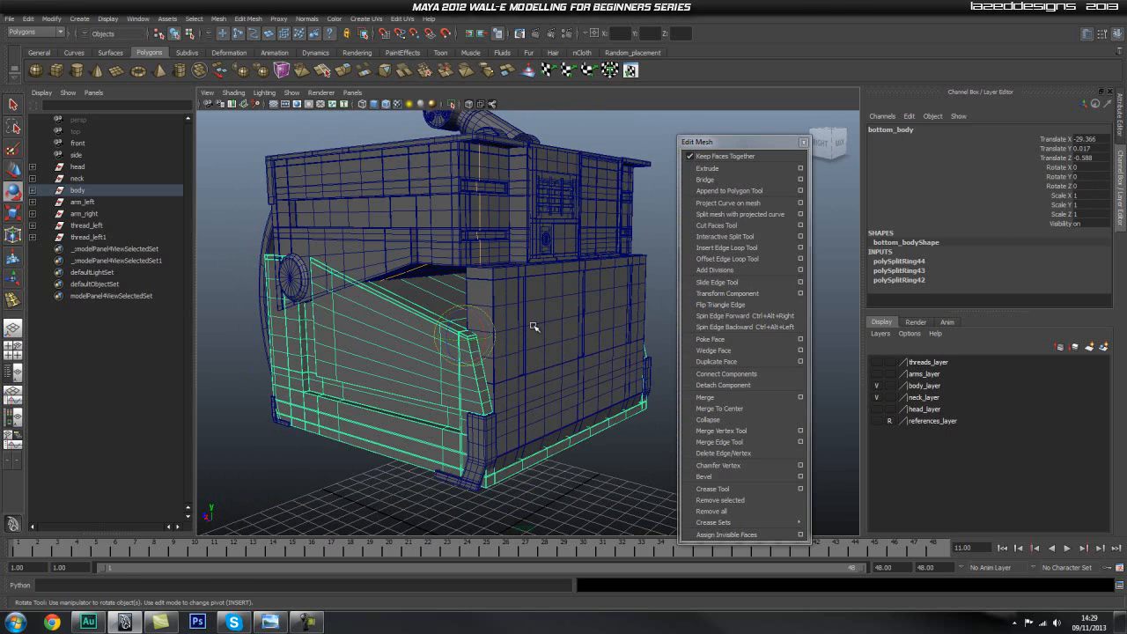
pyautogui.moveTo(467, 339); pyautogui.dragTo(522, 339)
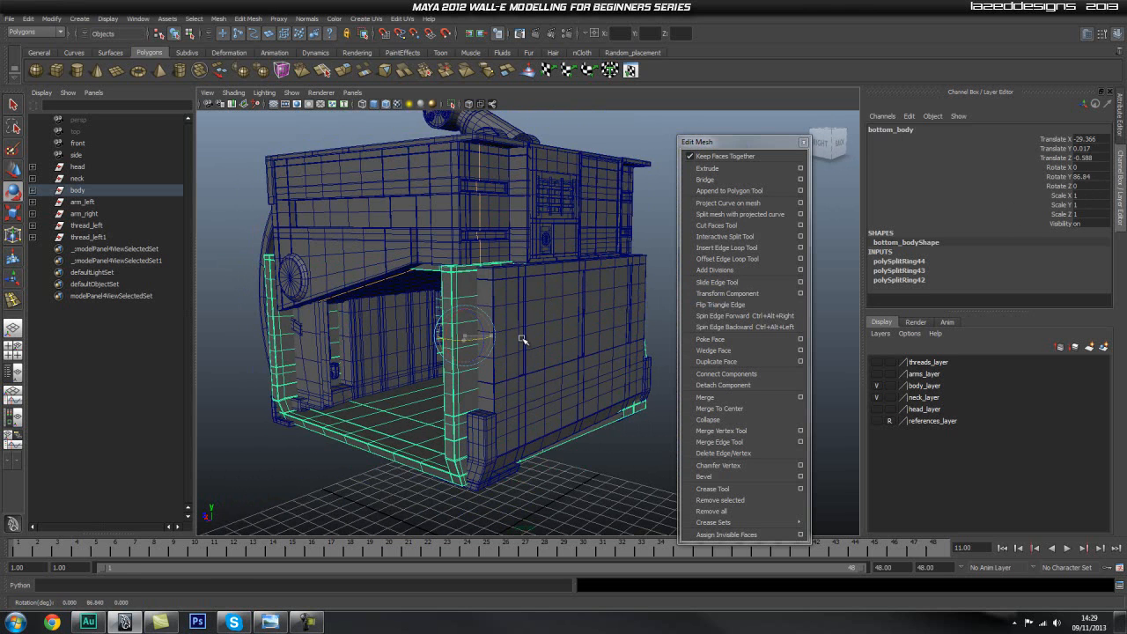
pyautogui.write('180')
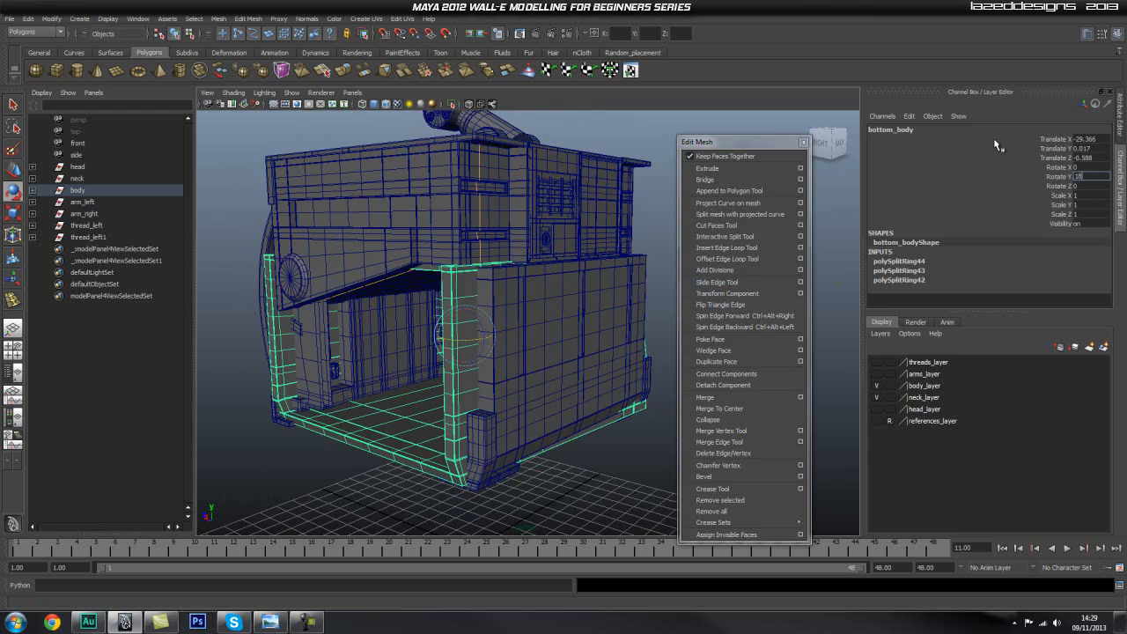
pyautogui.press('Return')
# Inspect the fit of the body parts in the front view and from around the model in the perspective view.
pyautogui.click(634, 225)
pyautogui.keyDown('alt'); pyautogui.moveTo(634, 232); pyautogui.dragTo(594, 312); pyautogui.keyUp('alt')
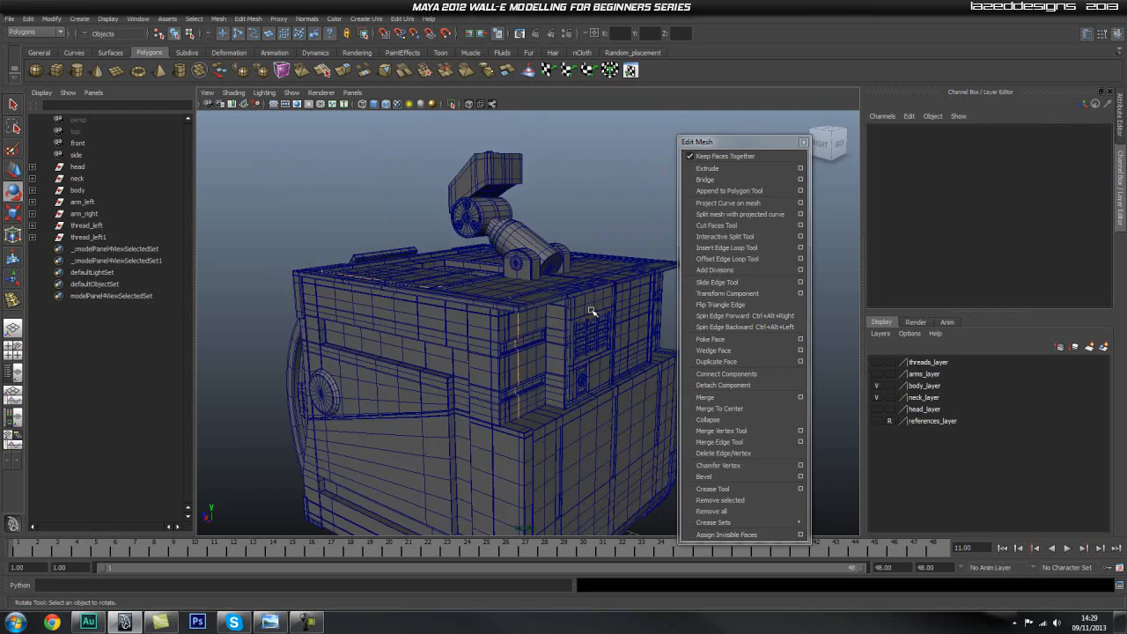
pyautogui.scroll(-6, 593, 312)
pyautogui.press('space')
pyautogui.moveTo(515, 267); pyautogui.dragTo(507, 306)
pyautogui.keyDown('alt'); pyautogui.moveTo(673, 279); pyautogui.dragTo(467, 240, button='middle'); pyautogui.keyUp('alt')
pyautogui.scroll(-2, 572, 294)
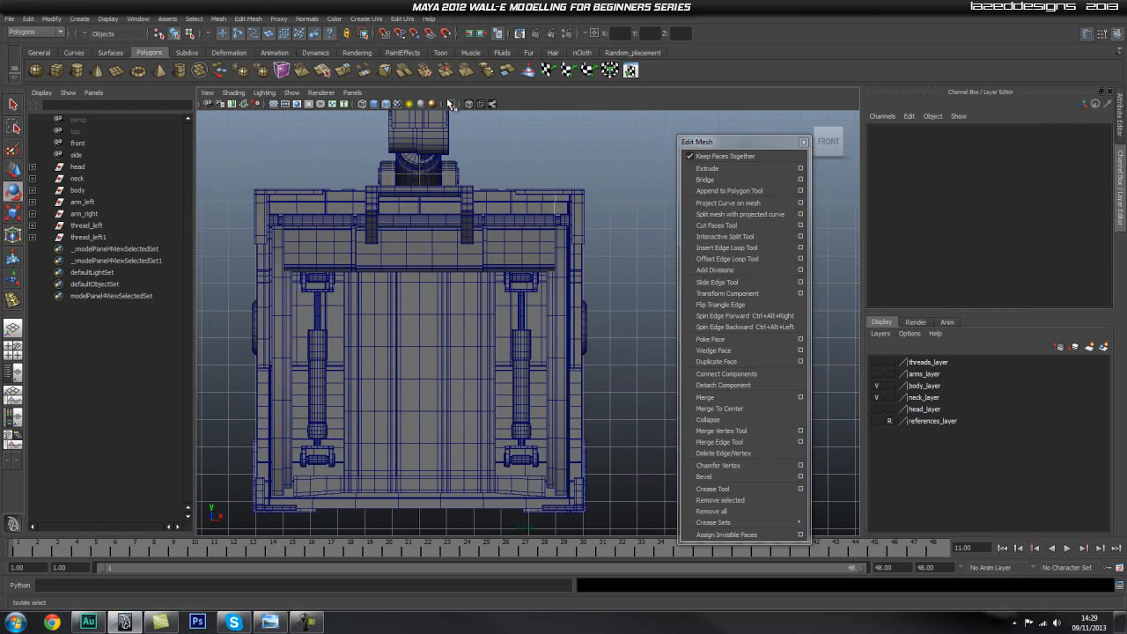
pyautogui.click(452, 104)
pyautogui.click(452, 104)
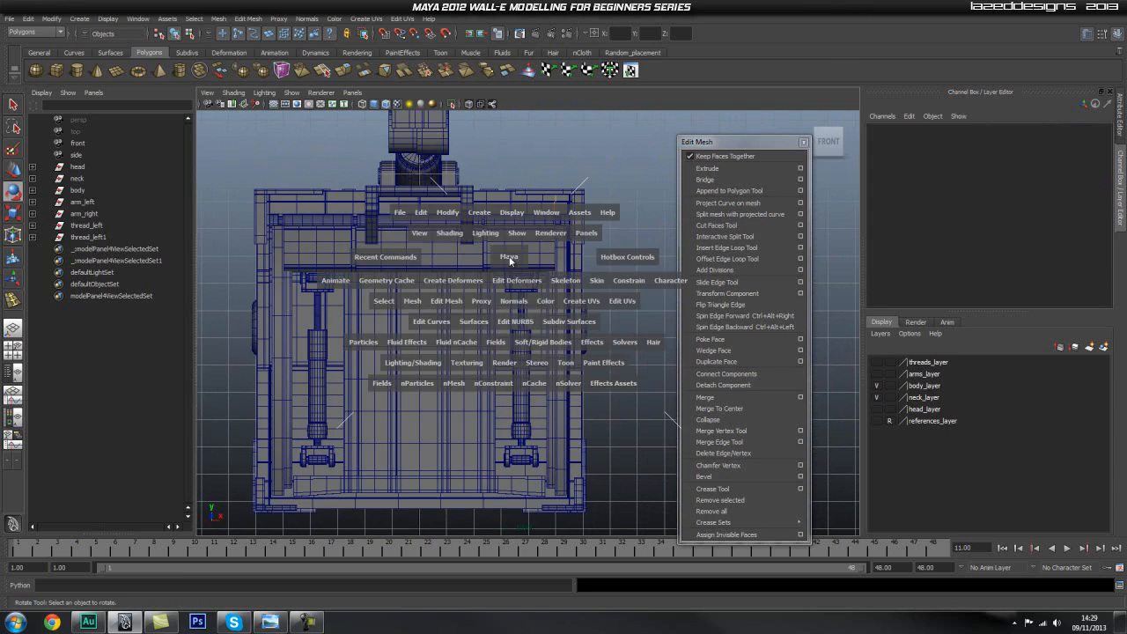
pyautogui.press('space')
pyautogui.moveTo(508, 256); pyautogui.dragTo(532, 238)
pyautogui.keyDown('alt'); pyautogui.moveTo(518, 329); pyautogui.dragTo(513, 269, button='middle'); pyautogui.keyUp('alt')
pyautogui.keyDown('alt'); pyautogui.moveTo(513, 282); pyautogui.dragTo(352, 312); pyautogui.keyUp('alt')
pyautogui.keyDown('alt'); pyautogui.moveTo(352, 312); pyautogui.dragTo(501, 305, button='right'); pyautogui.keyUp('alt')
pyautogui.keyDown('alt'); pyautogui.moveTo(501, 304); pyautogui.dragTo(528, 247); pyautogui.keyUp('alt')
# Try a Rotate Y of 0 on bottom_body and undo it.
pyautogui.click(508, 314)
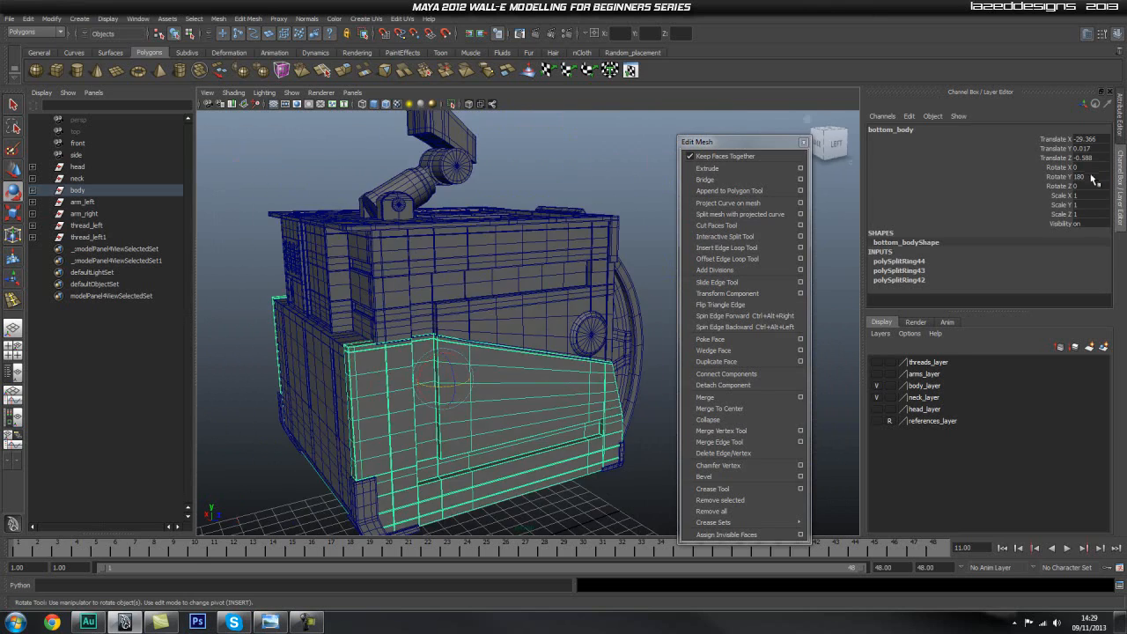
pyautogui.press('Return')
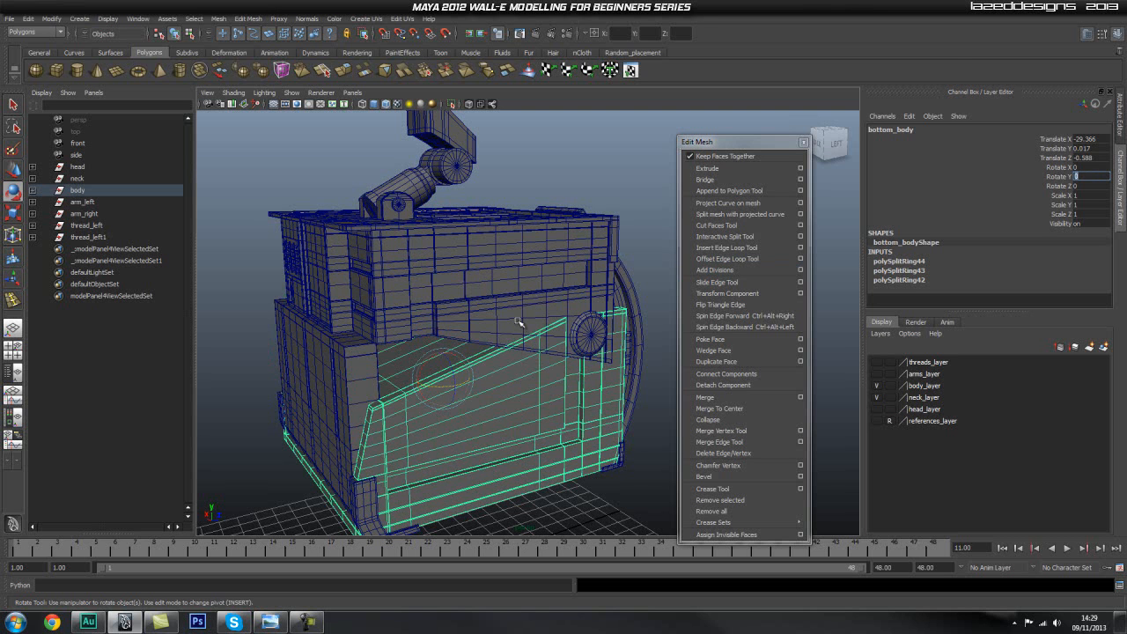
pyautogui.click(593, 482)
pyautogui.hotkey('ctrl', 'z')
pyautogui.hotkey('ctrl', 'z')
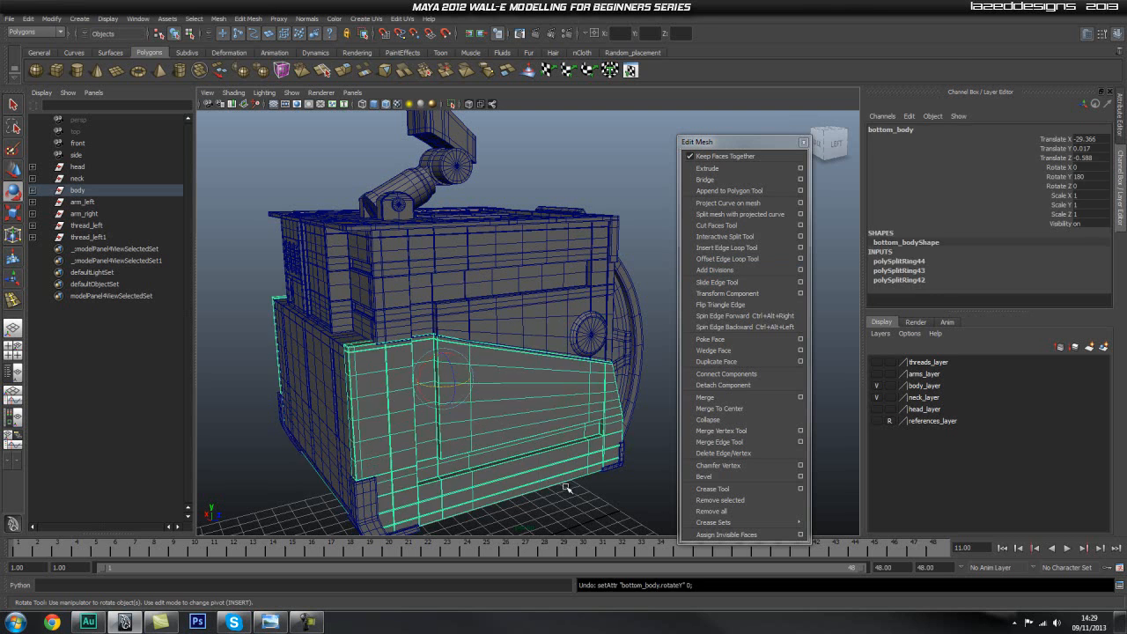
# Examine the assembled body and neck from the back and side with nothing selected.
pyautogui.click(609, 483)
pyautogui.keyDown('alt'); pyautogui.moveTo(593, 423); pyautogui.dragTo(219, 132, button='right'); pyautogui.keyUp('alt')
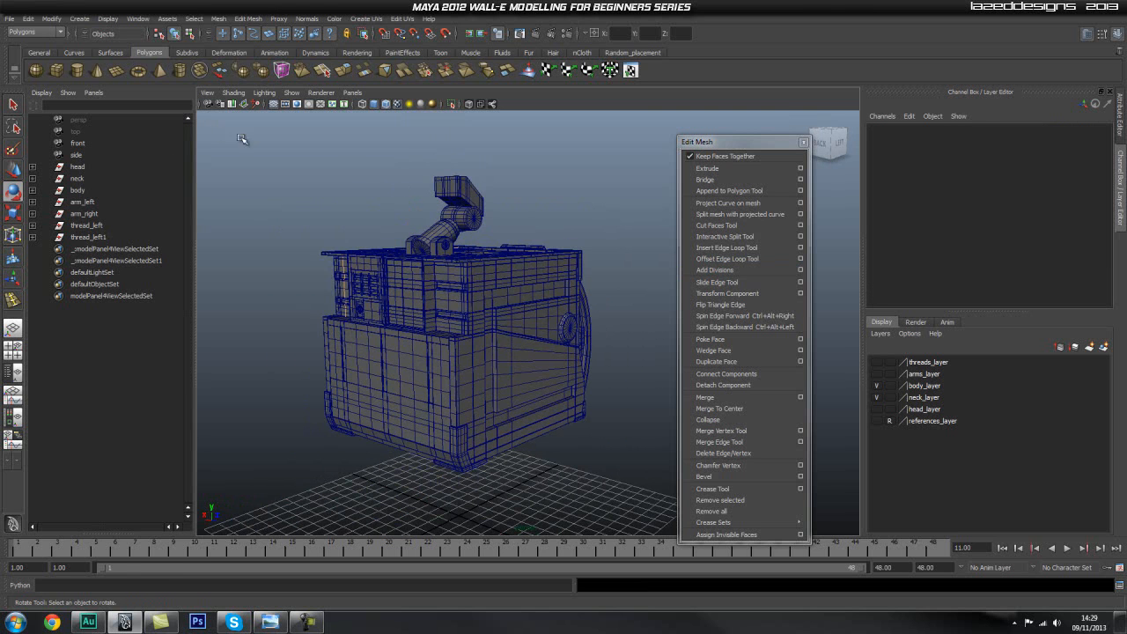
pyautogui.press('space')
pyautogui.moveTo(443, 245); pyautogui.dragTo(432, 265)
pyautogui.keyDown('alt'); pyautogui.moveTo(541, 327); pyautogui.dragTo(472, 319, button='right'); pyautogui.keyUp('alt')
pyautogui.keyDown('alt'); pyautogui.moveTo(471, 319); pyautogui.dragTo(494, 358, button='middle'); pyautogui.keyUp('alt')
pyautogui.press('space')
pyautogui.moveTo(494, 357); pyautogui.dragTo(611, 348)
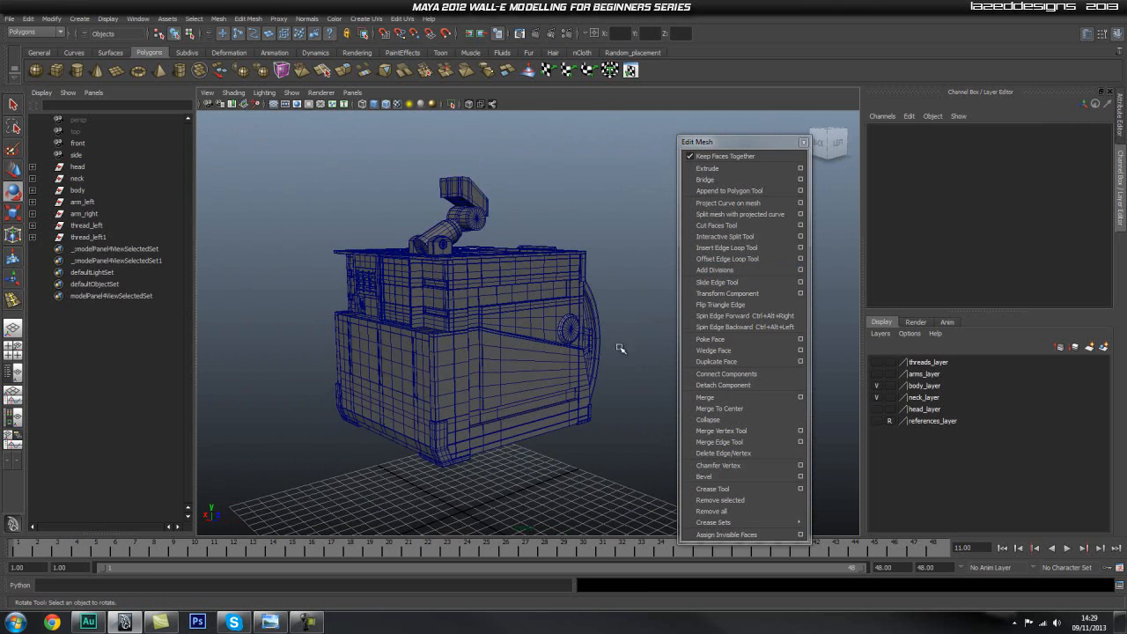
# Make threads_layer, arms_layer and head_layer visible, keep references_layer hidden, and close the floating Edit Mesh menu.
pyautogui.click(877, 362)
pyautogui.click(877, 373)
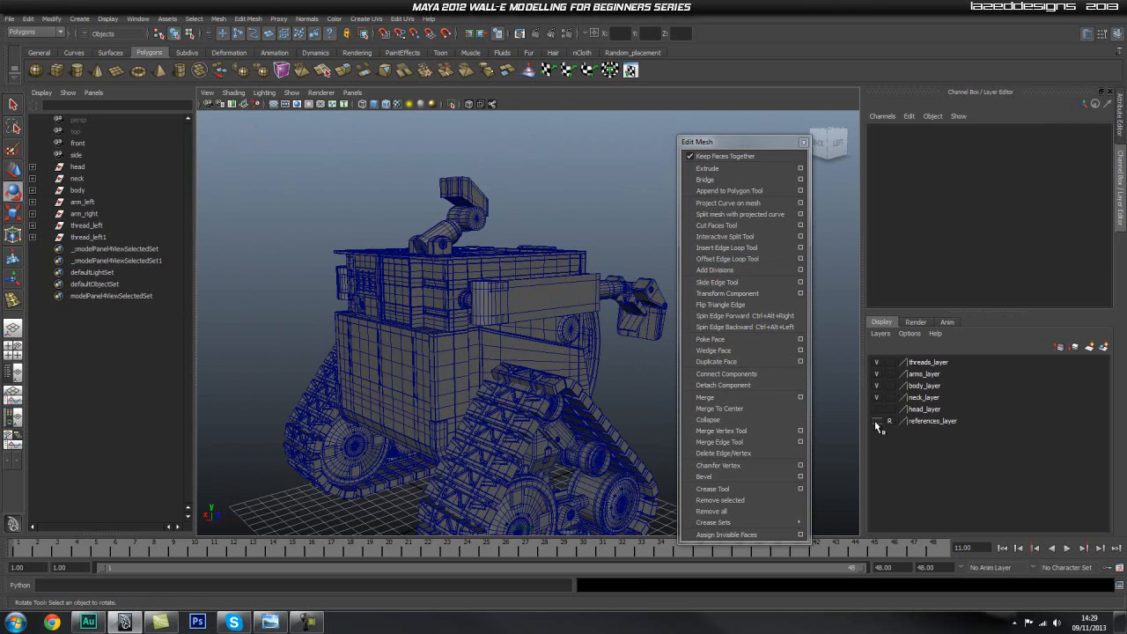
pyautogui.click(876, 409)
pyautogui.click(875, 422)
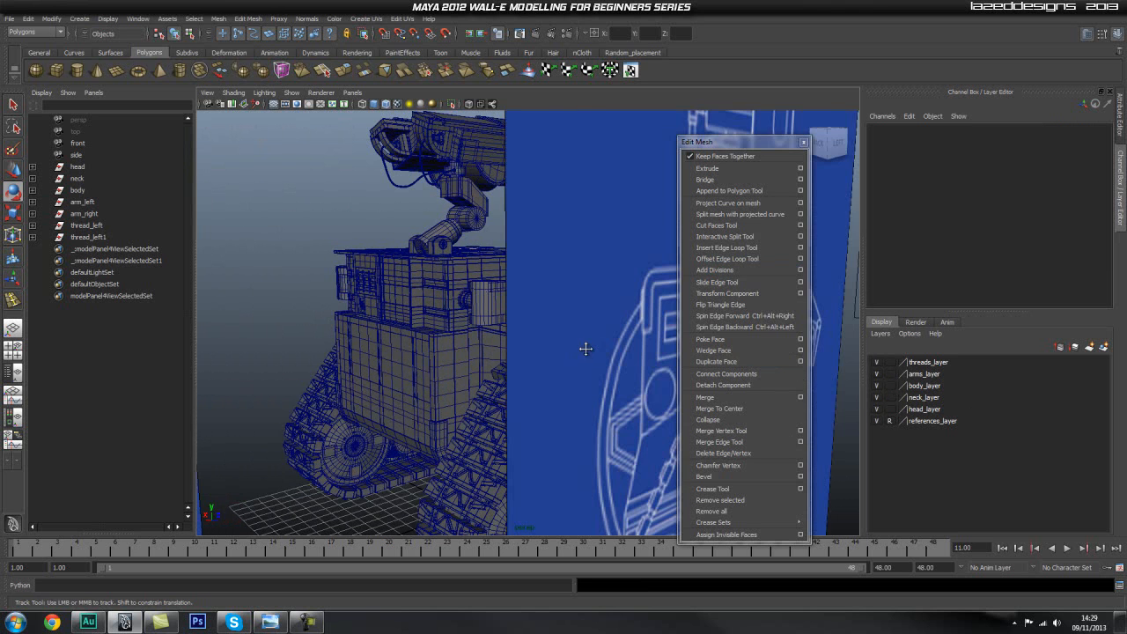
pyautogui.keyDown('alt'); pyautogui.moveTo(538, 362); pyautogui.dragTo(565, 382, button='middle'); pyautogui.keyUp('alt')
pyautogui.click(877, 421)
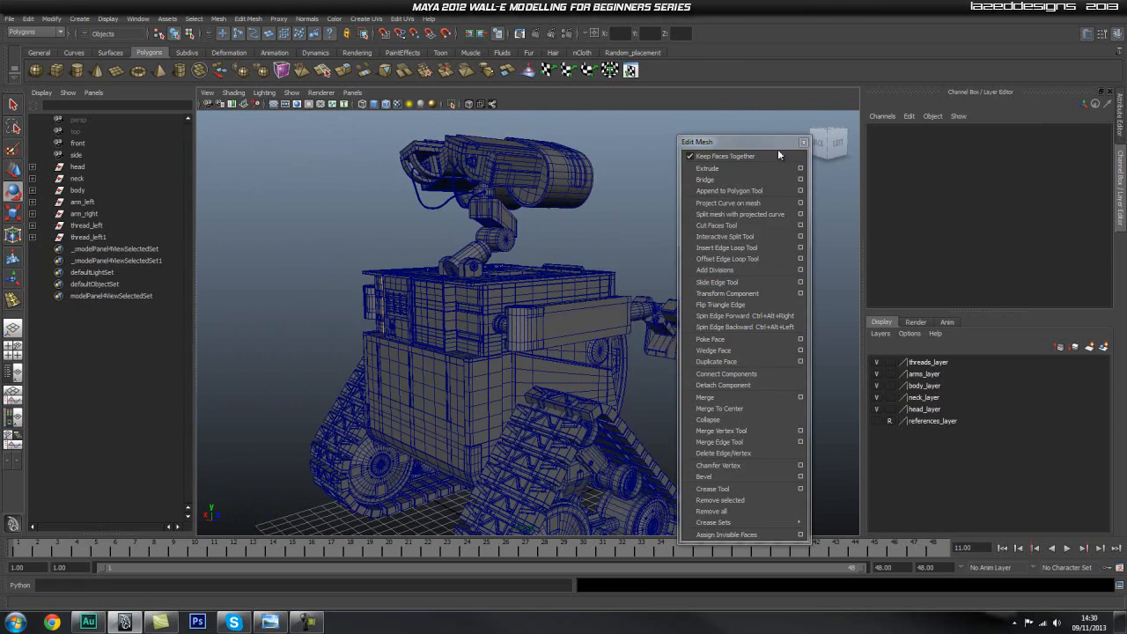
pyautogui.click(802, 144)
# Inspect the complete robot from all sides, checking the direction of the body parts against the head, arms and threads.
pyautogui.keyDown('alt'); pyautogui.moveTo(707, 189); pyautogui.dragTo(581, 198); pyautogui.keyUp('alt')
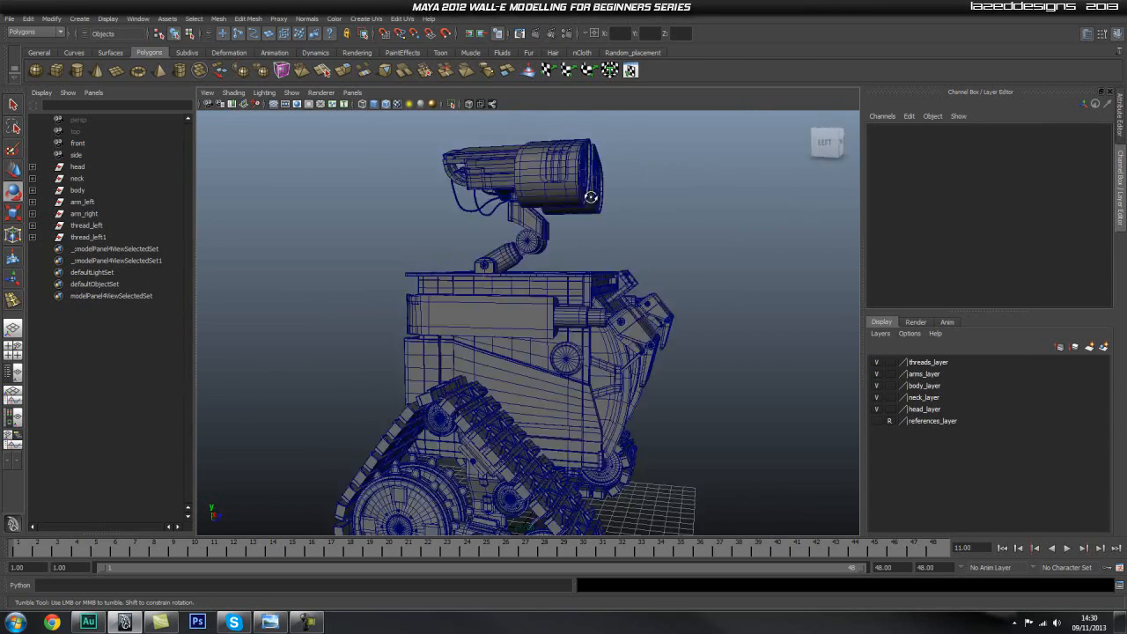
pyautogui.keyDown('alt'); pyautogui.moveTo(651, 198); pyautogui.dragTo(506, 221); pyautogui.keyUp('alt')
pyautogui.keyDown('alt'); pyautogui.moveTo(506, 211); pyautogui.dragTo(665, 326, button='right'); pyautogui.keyUp('alt')
pyautogui.keyDown('alt'); pyautogui.moveTo(665, 326); pyautogui.dragTo(398, 310); pyautogui.keyUp('alt')
pyautogui.click(490, 346)
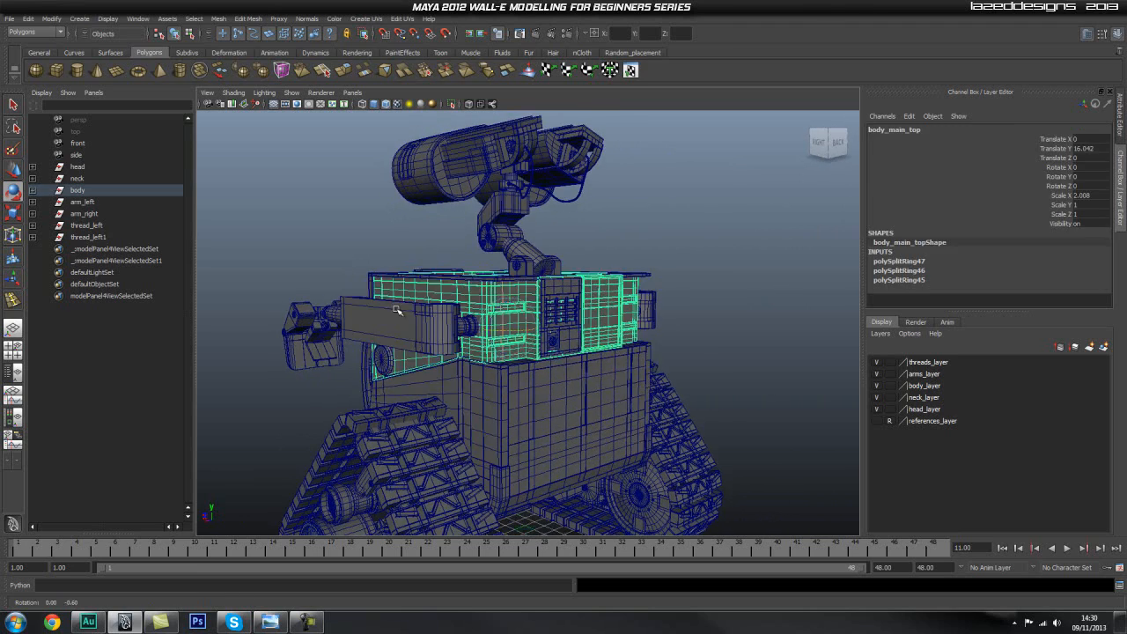
pyautogui.click(525, 395)
pyautogui.keyDown('alt'); pyautogui.moveTo(526, 395); pyautogui.dragTo(324, 346); pyautogui.keyUp('alt')
pyautogui.scroll(-5, 608, 331)
pyautogui.keyDown('alt'); pyautogui.moveTo(571, 326); pyautogui.dragTo(615, 328, button='right'); pyautogui.keyUp('alt')
pyautogui.keyDown('alt'); pyautogui.moveTo(615, 327); pyautogui.dragTo(528, 351); pyautogui.keyUp('alt')
pyautogui.keyDown('alt'); pyautogui.moveTo(528, 350); pyautogui.dragTo(542, 296, button='middle'); pyautogui.keyUp('alt')
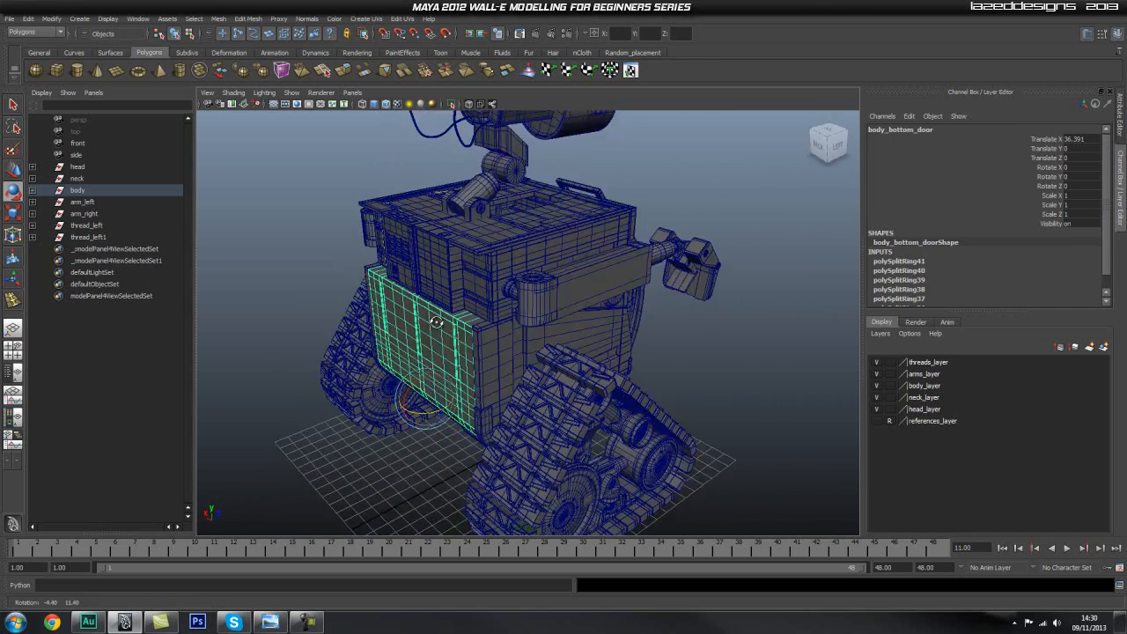
pyautogui.keyDown('alt'); pyautogui.moveTo(528, 330); pyautogui.dragTo(539, 277); pyautogui.keyUp('alt')
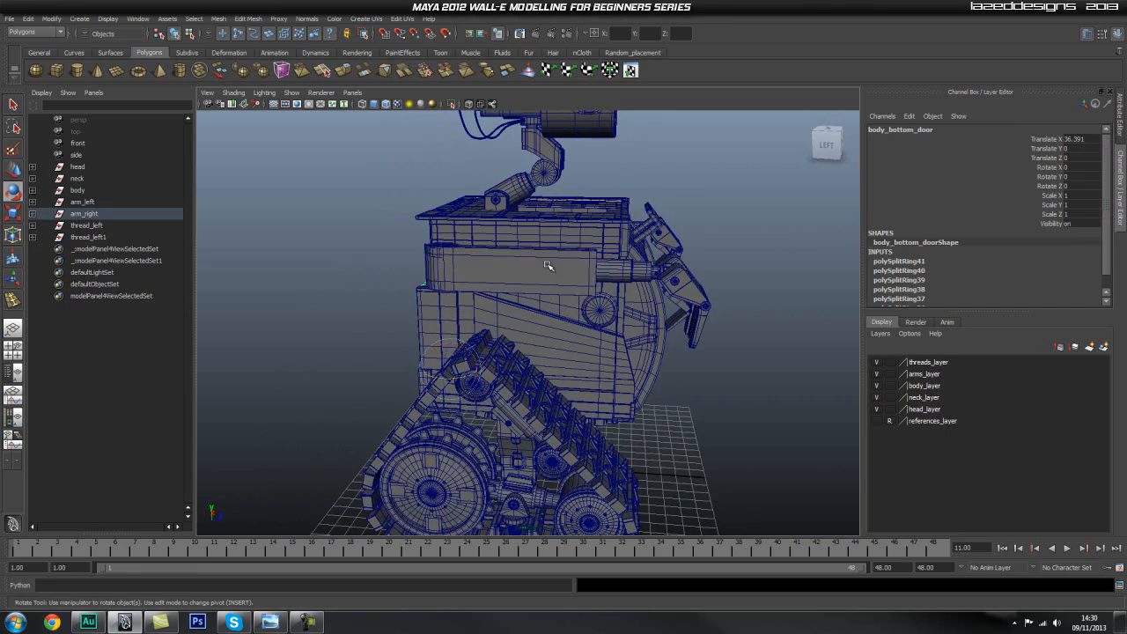
pyautogui.click(548, 264)
pyautogui.click(546, 174)
pyautogui.keyDown('alt'); pyautogui.moveTo(687, 224); pyautogui.dragTo(595, 265, button='middle'); pyautogui.keyUp('alt')
pyautogui.moveTo(595, 265)
pyautogui.keyDown('alt'); pyautogui.mouseDown()
pyautogui.moveTo(551, 272)
pyautogui.moveTo(580, 274)
pyautogui.mouseUp(); pyautogui.keyUp('alt')
pyautogui.keyDown('alt'); pyautogui.moveTo(466, 354); pyautogui.dragTo(368, 305); pyautogui.keyUp('alt')
# Try a Rotate X of 180 on body_main_top and undo it.
pyautogui.click(429, 298)
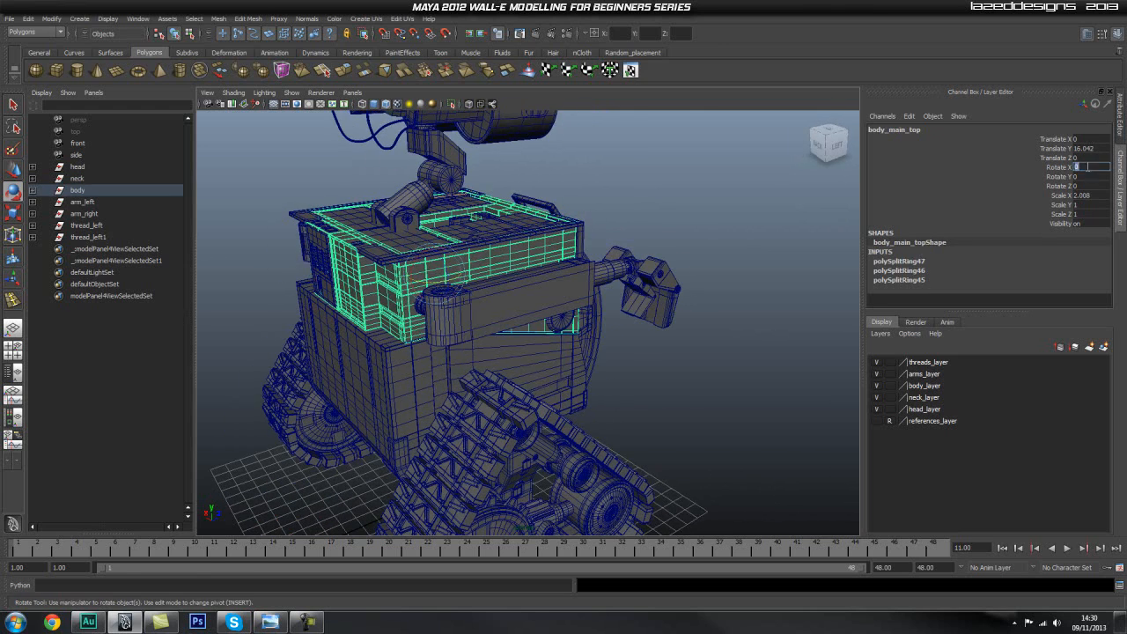
pyautogui.click(1100, 164)
pyautogui.write('180')
pyautogui.press('Return')
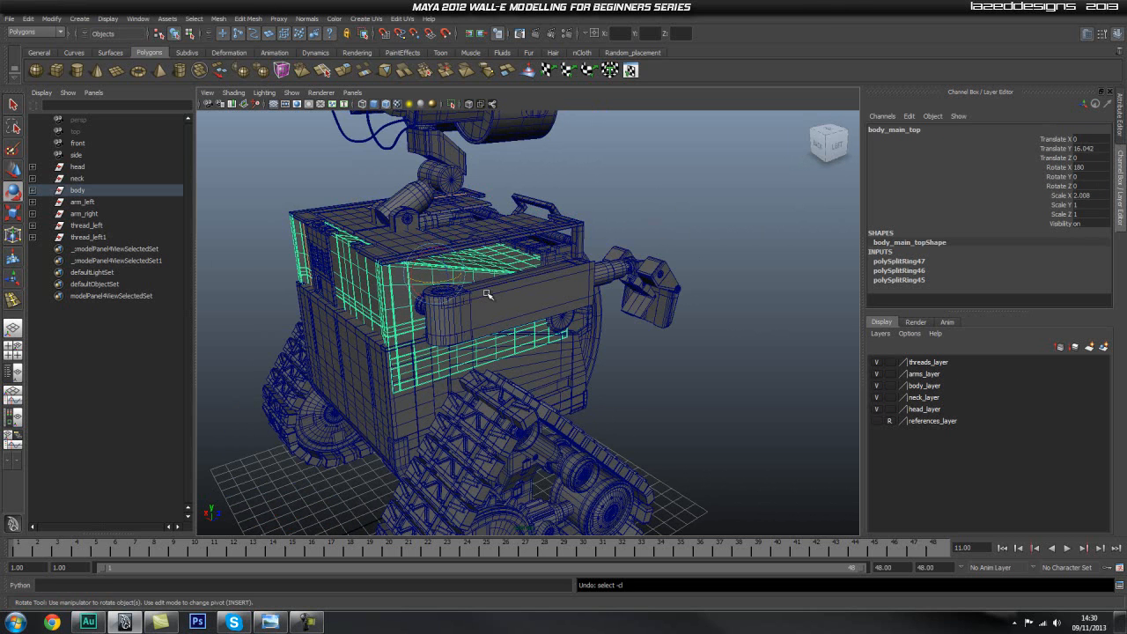
pyautogui.hotkey('ctrl', 'z')
# Select the whole body group and set its Rotate Y to 0.
pyautogui.keyDown('alt'); pyautogui.moveTo(467, 303); pyautogui.dragTo(401, 317); pyautogui.keyUp('alt')
pyautogui.press('Up')
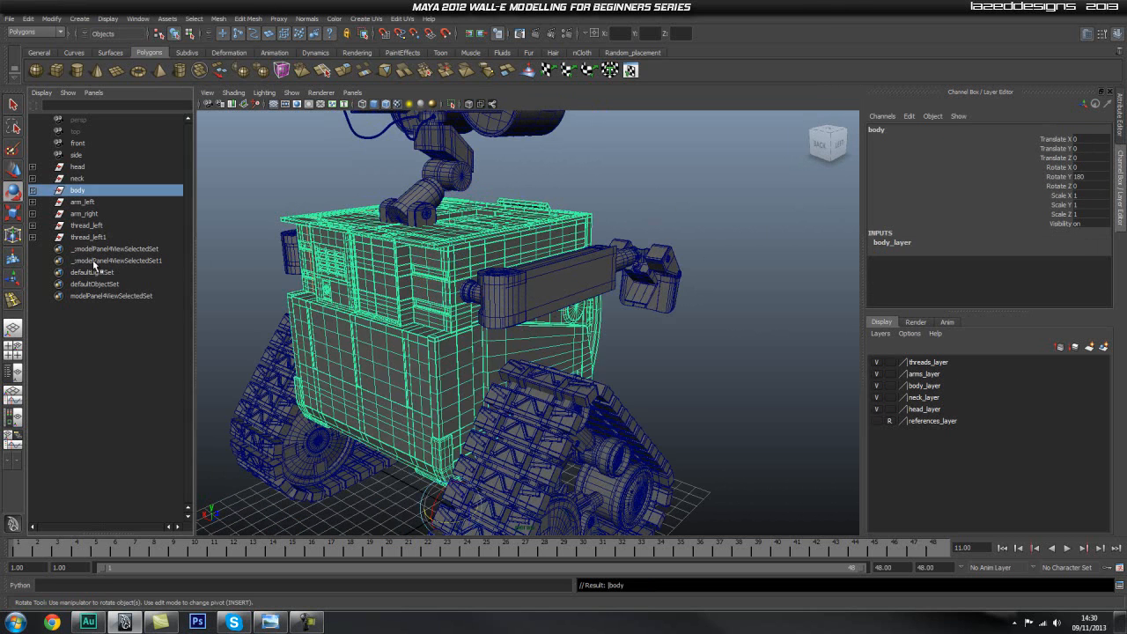
pyautogui.keyDown('alt'); pyautogui.moveTo(627, 324); pyautogui.dragTo(664, 323); pyautogui.keyUp('alt')
pyautogui.keyDown('alt'); pyautogui.moveTo(693, 270); pyautogui.dragTo(430, 249); pyautogui.keyUp('alt')
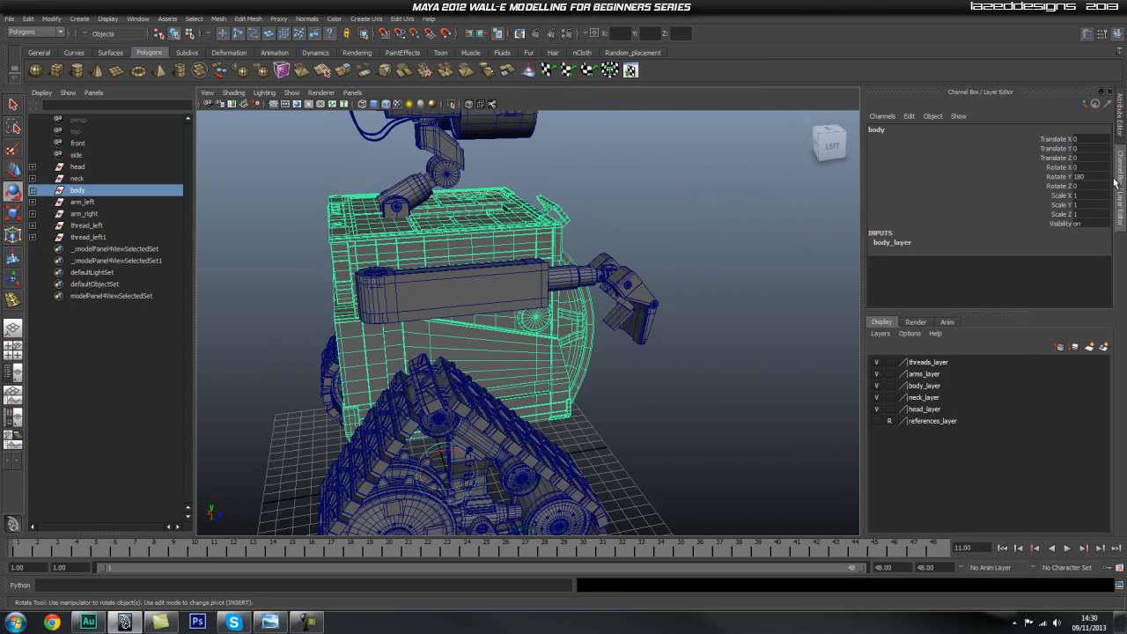
pyautogui.write('0')
pyautogui.press('Return')
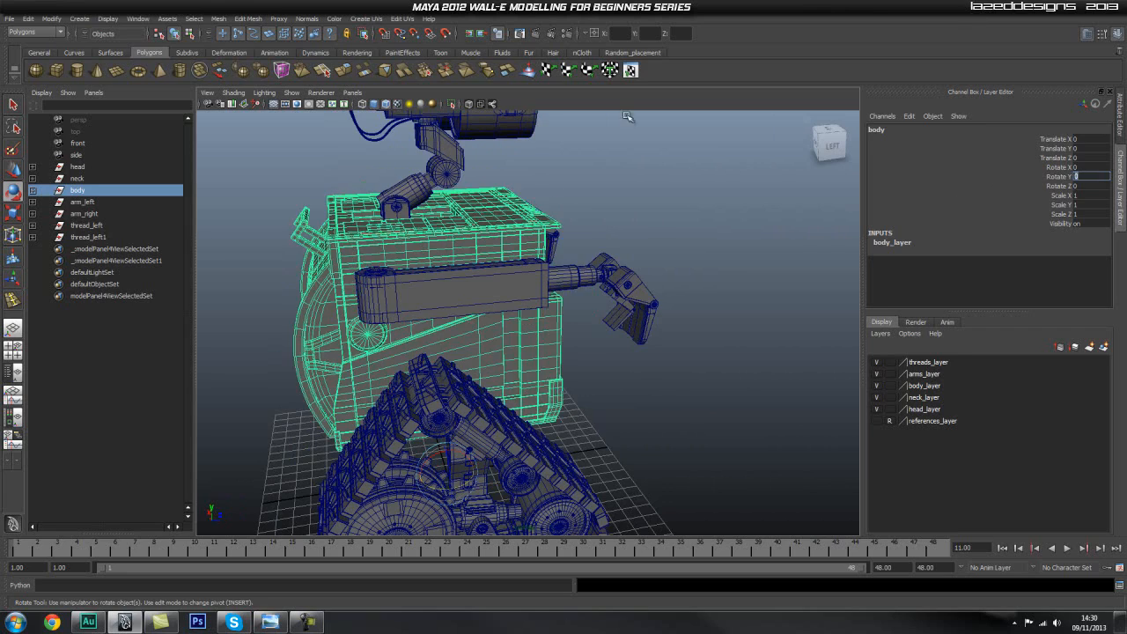
# Deselect the body group, then select each arm's shield in turn and inspect how the arms sit against the body from several sides.
pyautogui.click(641, 189)
pyautogui.keyDown('alt'); pyautogui.moveTo(679, 206); pyautogui.dragTo(742, 249); pyautogui.keyUp('alt')
pyautogui.scroll(-2, 433, 269)
pyautogui.keyDown('alt'); pyautogui.moveTo(432, 270); pyautogui.dragTo(461, 317); pyautogui.keyUp('alt')
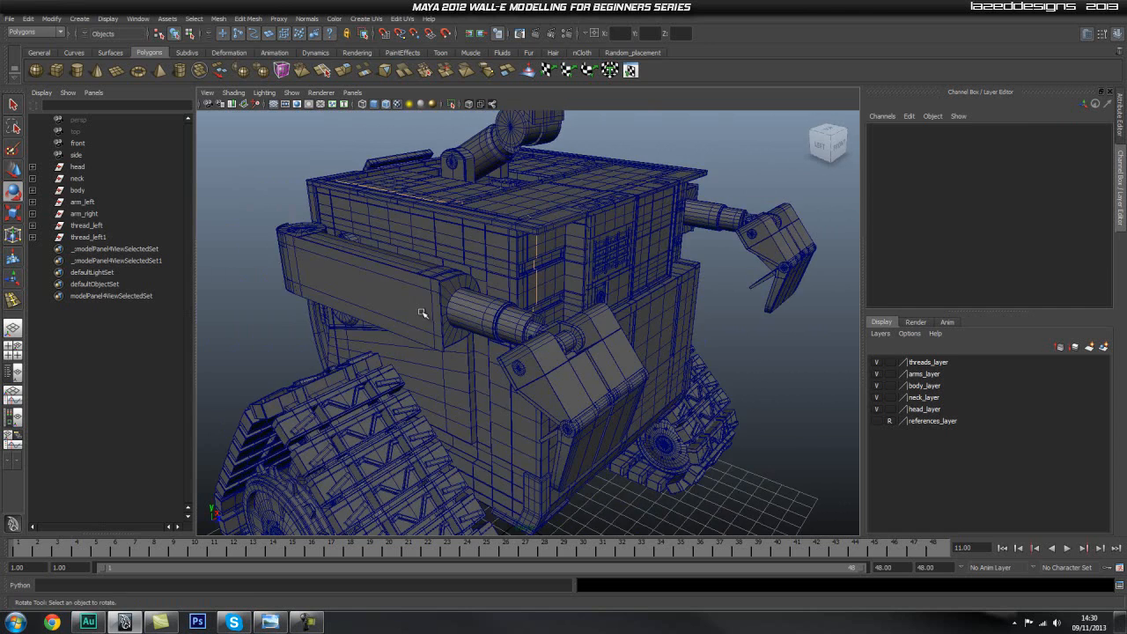
pyautogui.click(359, 303)
pyautogui.press('e')
pyautogui.keyDown('alt'); pyautogui.moveTo(359, 303); pyautogui.dragTo(412, 302); pyautogui.keyUp('alt')
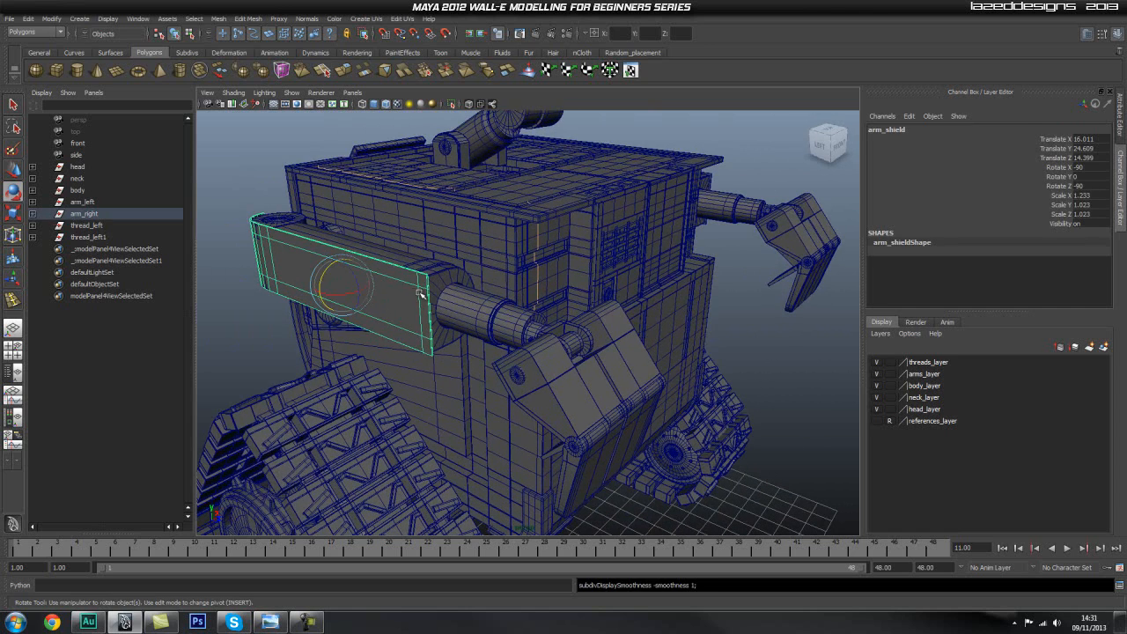
pyautogui.scroll(-5, 622, 275)
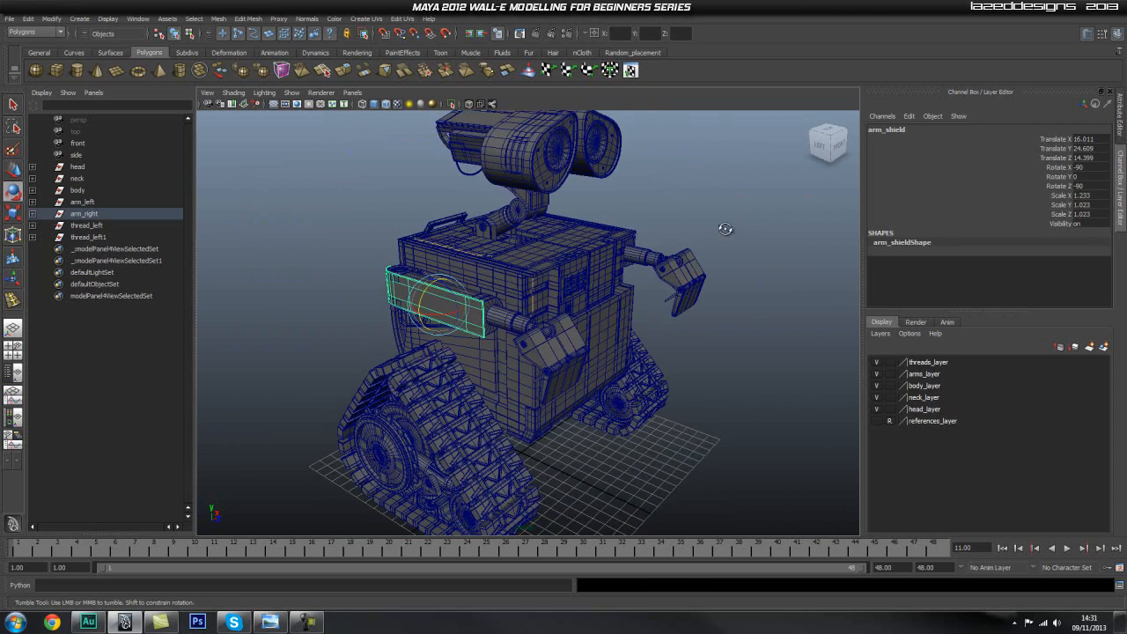
pyautogui.click(584, 288)
pyautogui.scroll(5, 564, 292)
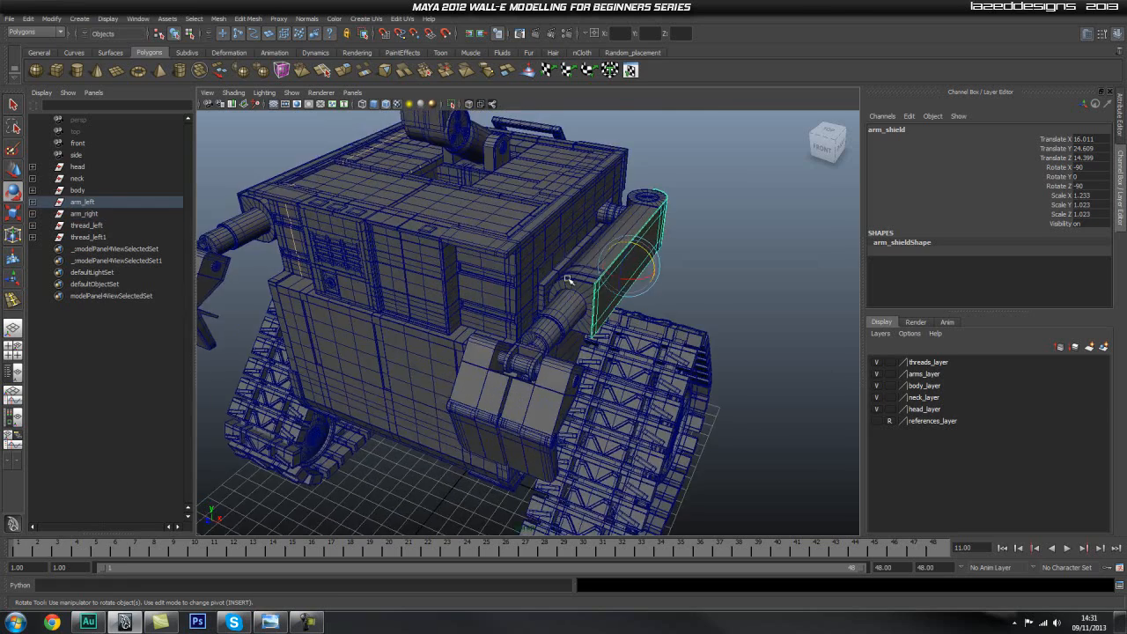
pyautogui.keyDown('alt'); pyautogui.moveTo(548, 468); pyautogui.dragTo(543, 403, button='middle'); pyautogui.keyUp('alt')
pyautogui.keyDown('alt'); pyautogui.moveTo(543, 402); pyautogui.dragTo(431, 307); pyautogui.keyUp('alt')
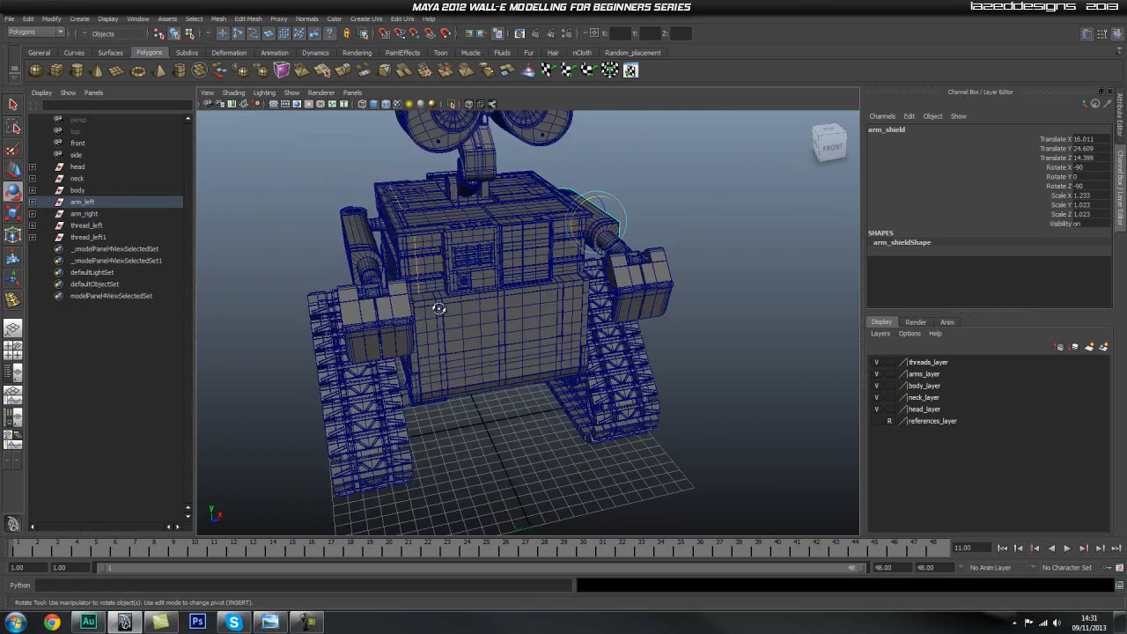
pyautogui.scroll(3, 491, 290)
pyautogui.keyDown('alt'); pyautogui.moveTo(418, 285); pyautogui.dragTo(396, 305, button='middle'); pyautogui.keyUp('alt')
pyautogui.keyDown('alt'); pyautogui.moveTo(543, 276); pyautogui.dragTo(419, 294, button='right'); pyautogui.keyUp('alt')
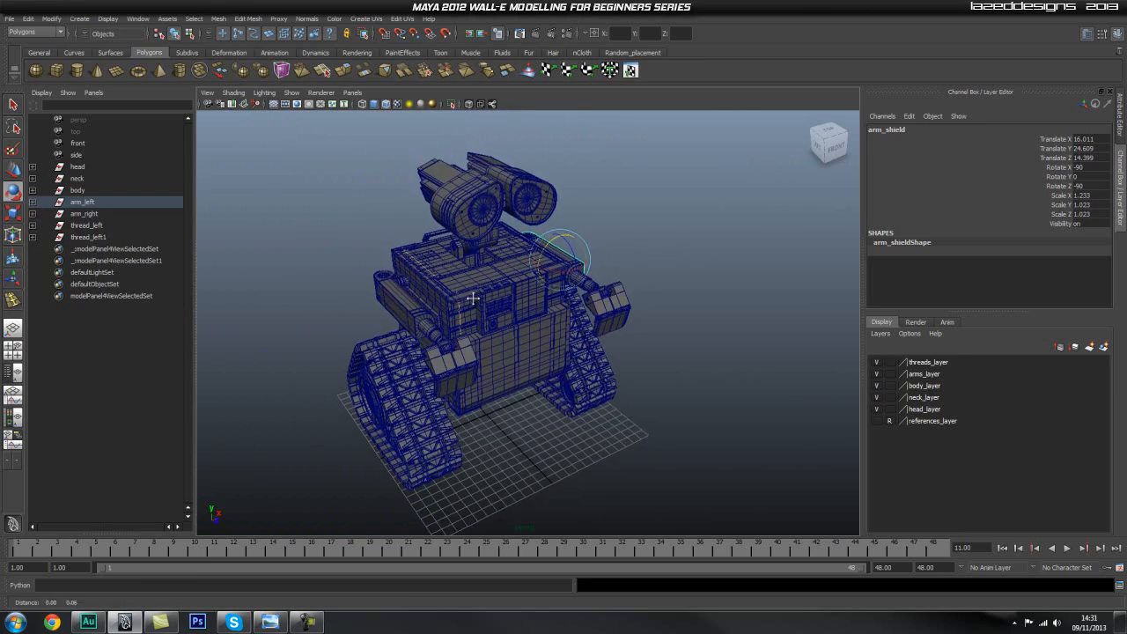
pyautogui.keyDown('alt'); pyautogui.moveTo(472, 298); pyautogui.dragTo(478, 299, button='middle'); pyautogui.keyUp('alt')
# Clear the selection and examine the top body panels and the complete robot's wireframe up close and from a distance.
pyautogui.click(353, 227)
pyautogui.keyDown('alt'); pyautogui.moveTo(268, 286); pyautogui.dragTo(309, 291, button='middle'); pyautogui.keyUp('alt')
pyautogui.keyDown('alt'); pyautogui.moveTo(309, 292); pyautogui.dragTo(639, 329, button='right'); pyautogui.keyUp('alt')
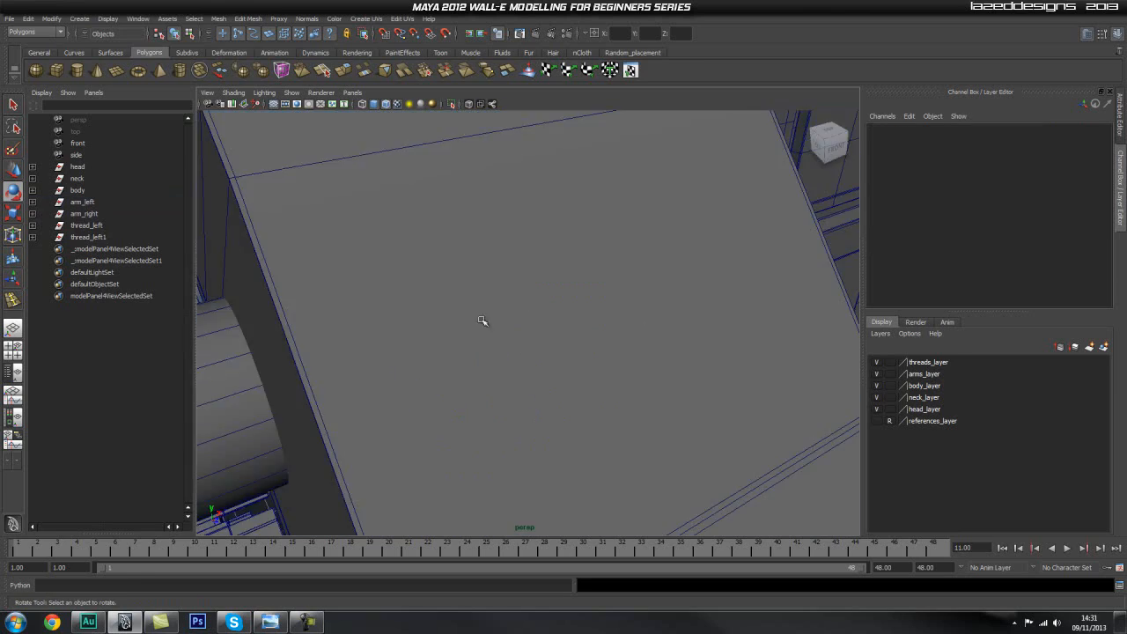
pyautogui.keyDown('alt'); pyautogui.moveTo(451, 308); pyautogui.dragTo(352, 305, button='right'); pyautogui.keyUp('alt')
pyautogui.keyDown('alt'); pyautogui.moveTo(352, 304); pyautogui.dragTo(445, 280); pyautogui.keyUp('alt')
pyautogui.keyDown('alt'); pyautogui.moveTo(572, 173); pyautogui.dragTo(510, 241); pyautogui.keyUp('alt')
pyautogui.keyDown('alt'); pyautogui.moveTo(652, 255); pyautogui.dragTo(501, 266, button='right'); pyautogui.keyUp('alt')
pyautogui.keyDown('alt'); pyautogui.moveTo(501, 266); pyautogui.dragTo(487, 260); pyautogui.keyUp('alt')
pyautogui.moveTo(488, 261); pyautogui.dragTo(484, 275, button='right')
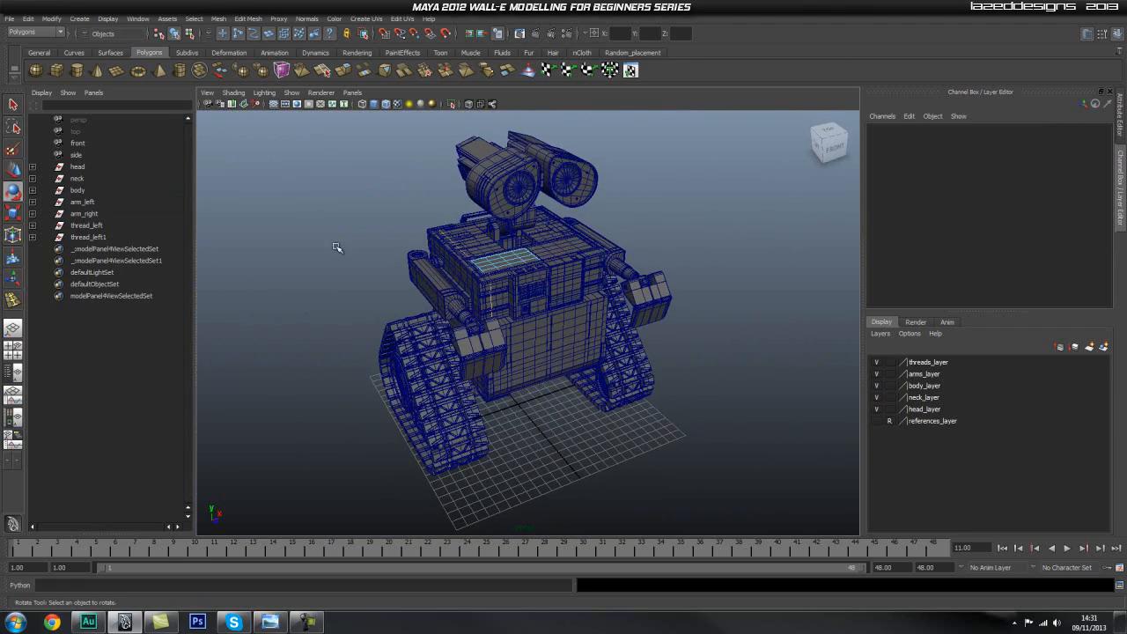
# Try to select the whole robot, then leave component mode on the front body panel and return to object selection.
pyautogui.keyDown('alt'); pyautogui.moveTo(378, 222); pyautogui.dragTo(368, 222, button='right'); pyautogui.keyUp('alt')
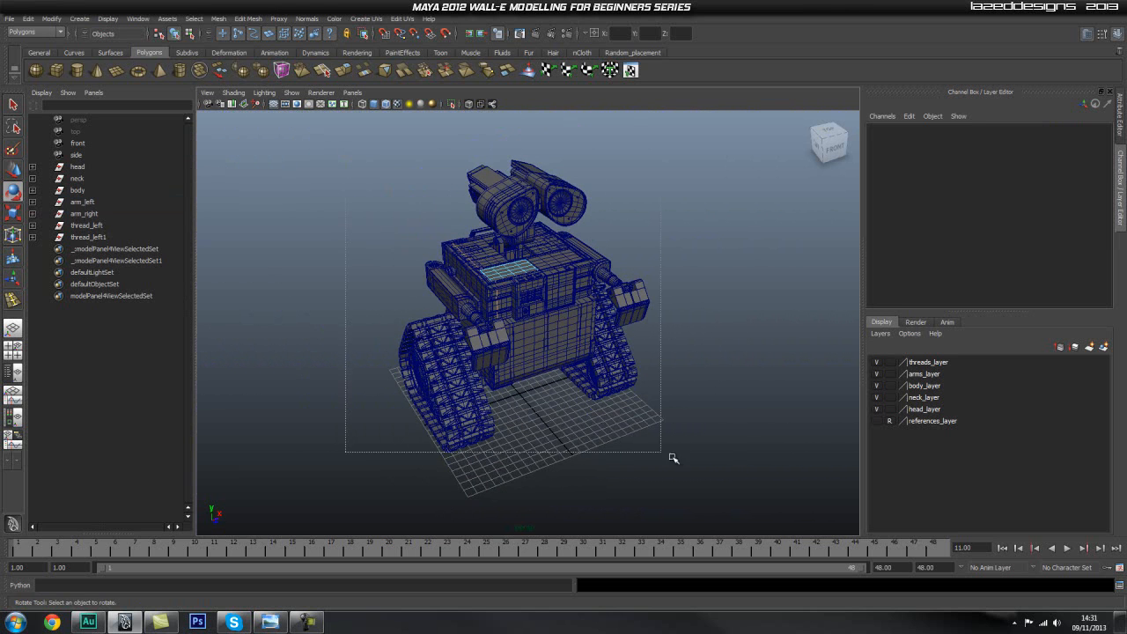
pyautogui.moveTo(604, 422); pyautogui.dragTo(607, 425)
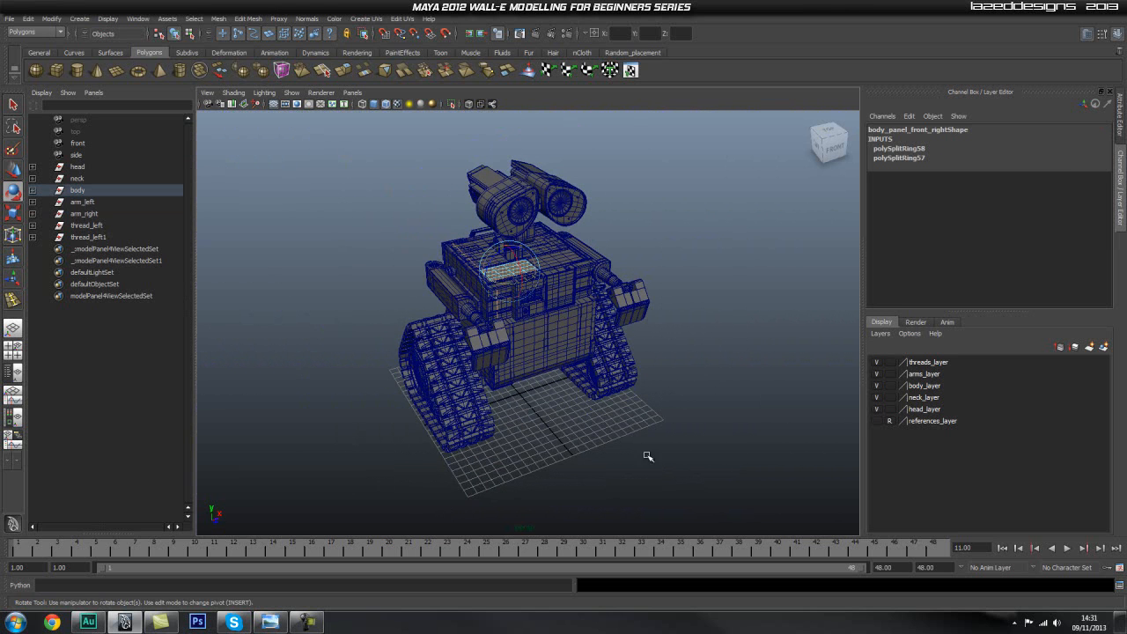
pyautogui.click(564, 260)
pyautogui.moveTo(563, 260); pyautogui.dragTo(616, 236, button='right')
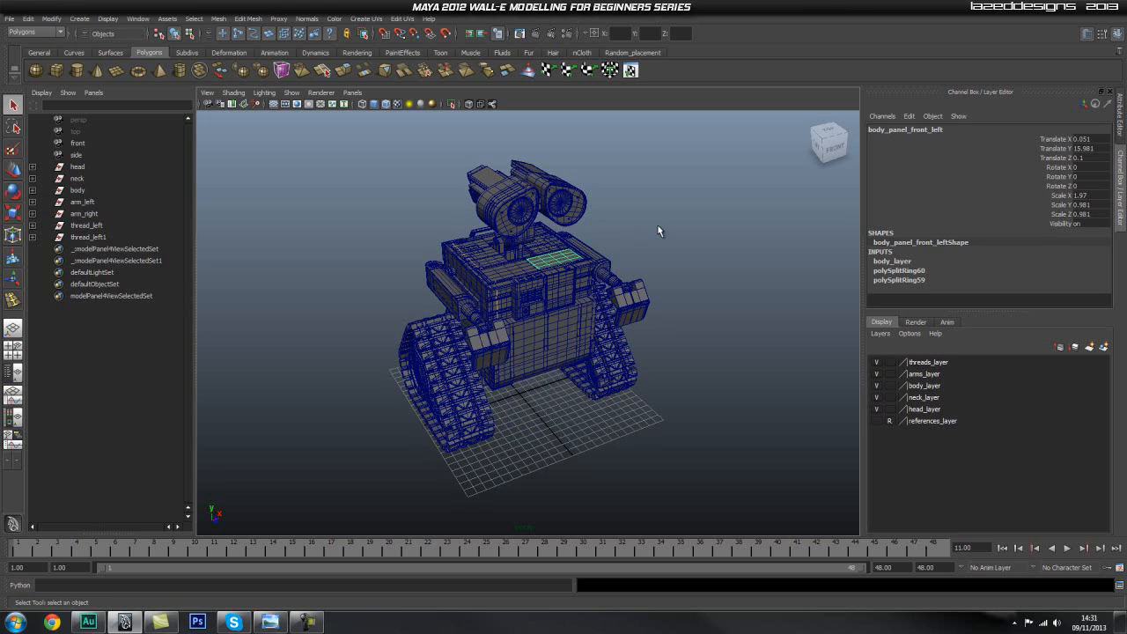
# Select all of the robot's parts and open the mesh Cleanup options.
pyautogui.click(658, 226)
pyautogui.moveTo(629, 437); pyautogui.dragTo(270, 198)
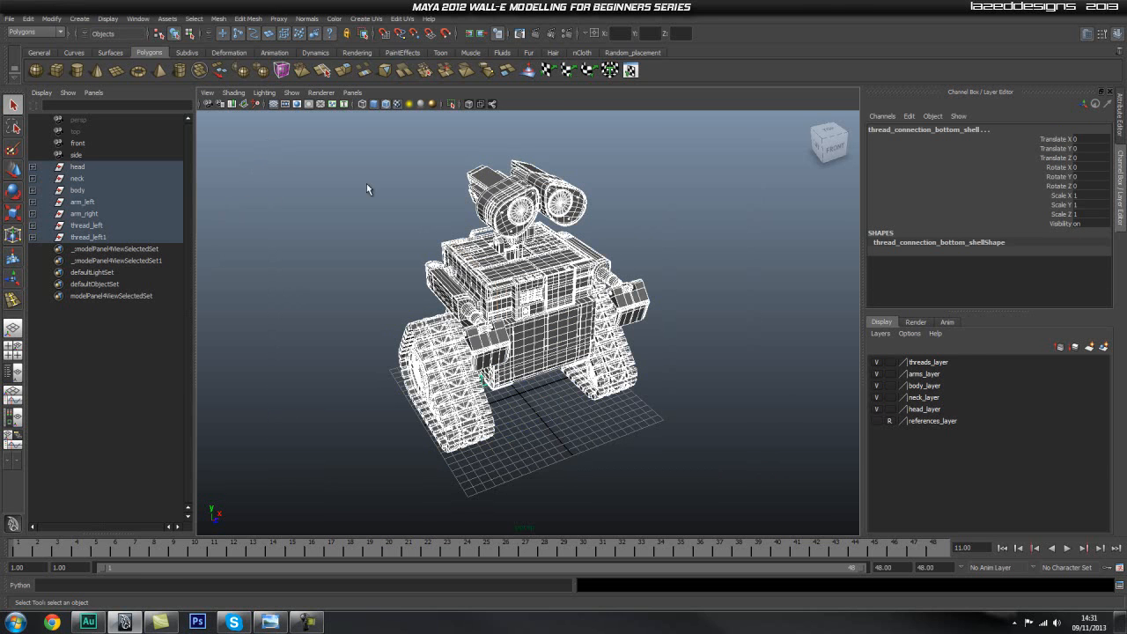
pyautogui.click(217, 19)
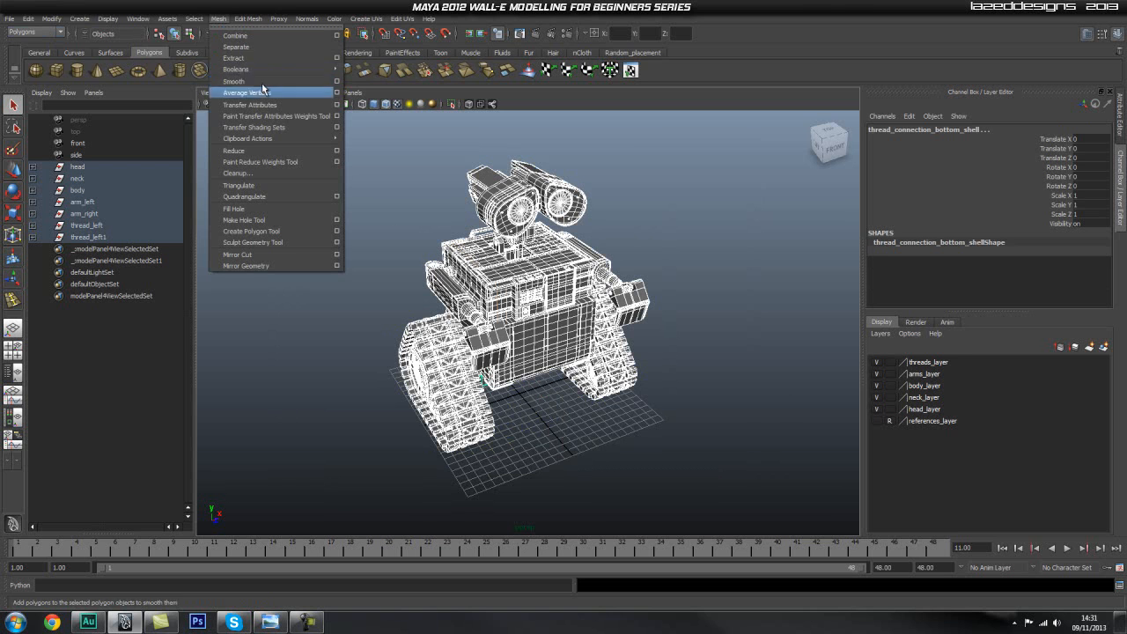
pyautogui.click(261, 174)
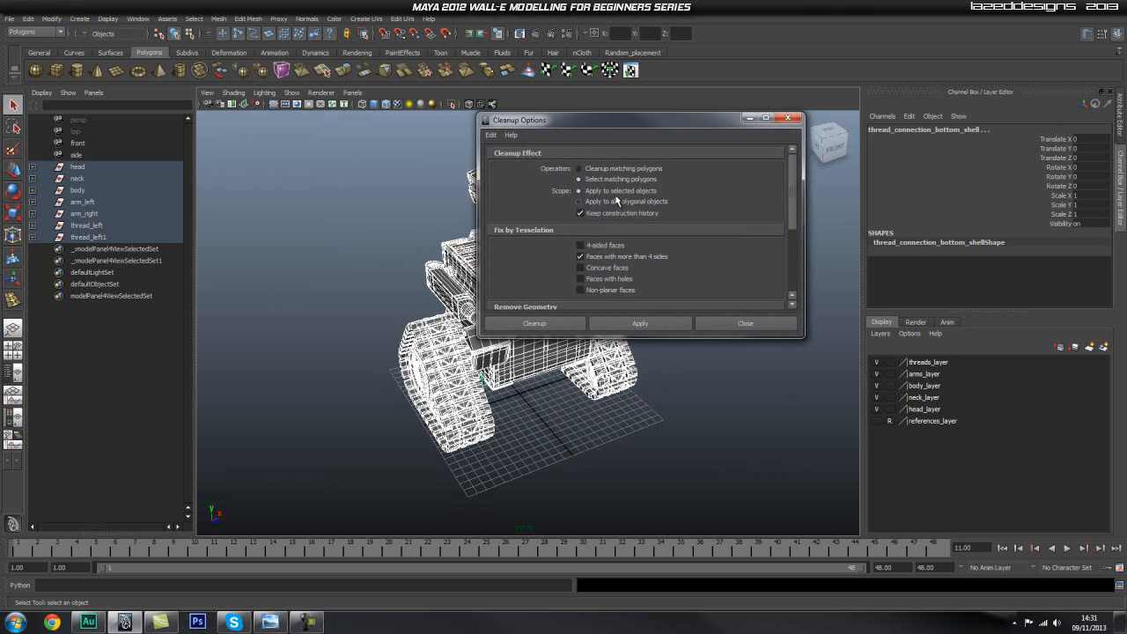
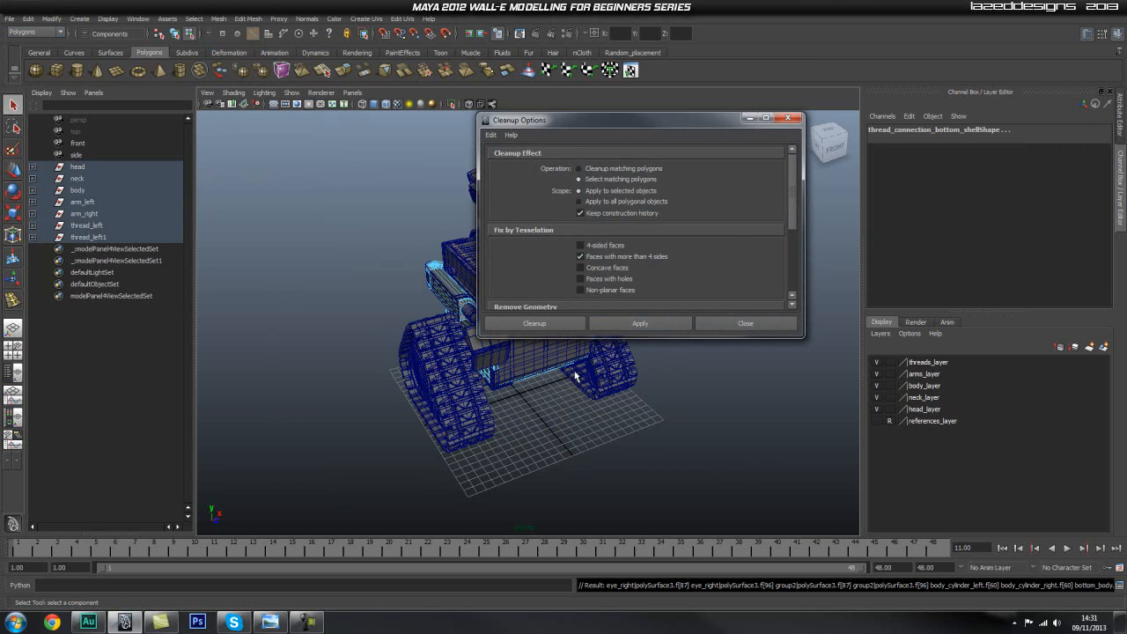
# Close the Cleanup options and examine the faces flagged at the shoulder end of the arm.
pyautogui.click(738, 322)
pyautogui.keyDown('alt'); pyautogui.moveTo(602, 342); pyautogui.dragTo(664, 334, button='right'); pyautogui.keyUp('alt')
pyautogui.keyDown('alt'); pyautogui.moveTo(498, 286); pyautogui.dragTo(531, 423); pyautogui.keyUp('alt')
pyautogui.keyDown('alt'); pyautogui.moveTo(586, 423); pyautogui.dragTo(664, 413, button='right'); pyautogui.keyUp('alt')
pyautogui.keyDown('alt'); pyautogui.moveTo(501, 375); pyautogui.dragTo(558, 302, button='middle'); pyautogui.keyUp('alt')
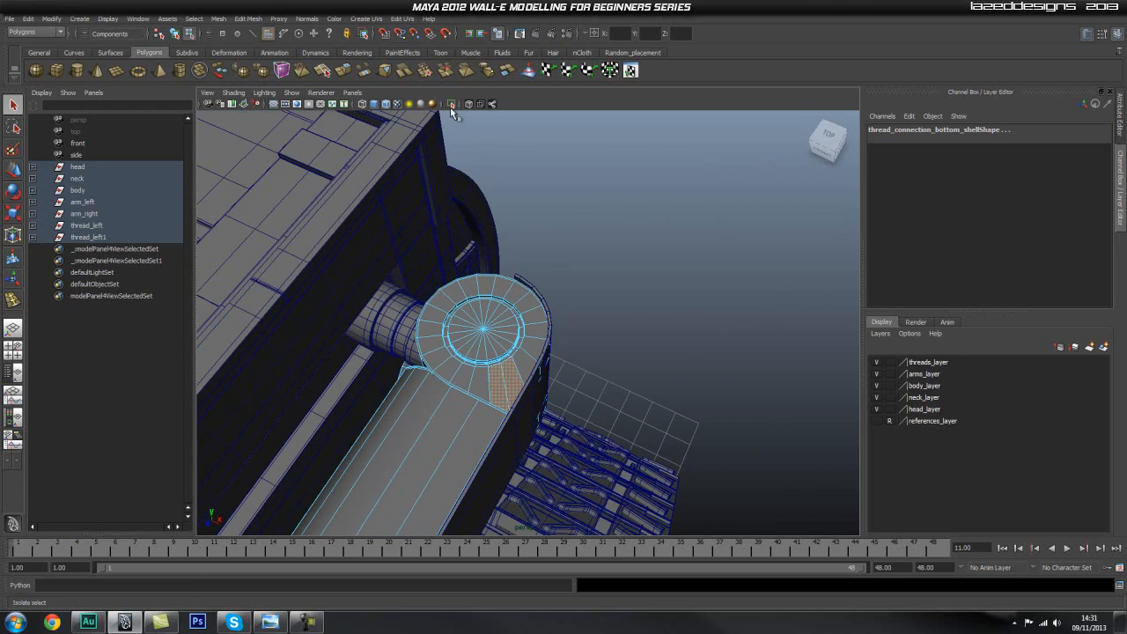
# Isolate the flagged faces with more than four sides and examine them from several angles.
pyautogui.click(451, 104)
pyautogui.moveTo(467, 343)
pyautogui.keyDown('alt'); pyautogui.mouseDown()
pyautogui.moveTo(457, 276)
pyautogui.moveTo(521, 271)
pyautogui.moveTo(364, 317)
pyautogui.moveTo(476, 328)
pyautogui.moveTo(502, 352)
pyautogui.moveTo(599, 332)
pyautogui.moveTo(467, 348)
pyautogui.mouseUp(); pyautogui.keyUp('alt')
pyautogui.scroll(-1, 468, 348)
pyautogui.keyDown('alt'); pyautogui.moveTo(472, 293); pyautogui.dragTo(543, 319); pyautogui.keyUp('alt')
pyautogui.keyDown('alt'); pyautogui.moveTo(488, 299); pyautogui.dragTo(564, 276, button='middle'); pyautogui.keyUp('alt')
pyautogui.scroll(3, 489, 307)
pyautogui.keyDown('alt'); pyautogui.moveTo(503, 317); pyautogui.dragTo(533, 313, button='middle'); pyautogui.keyUp('alt')
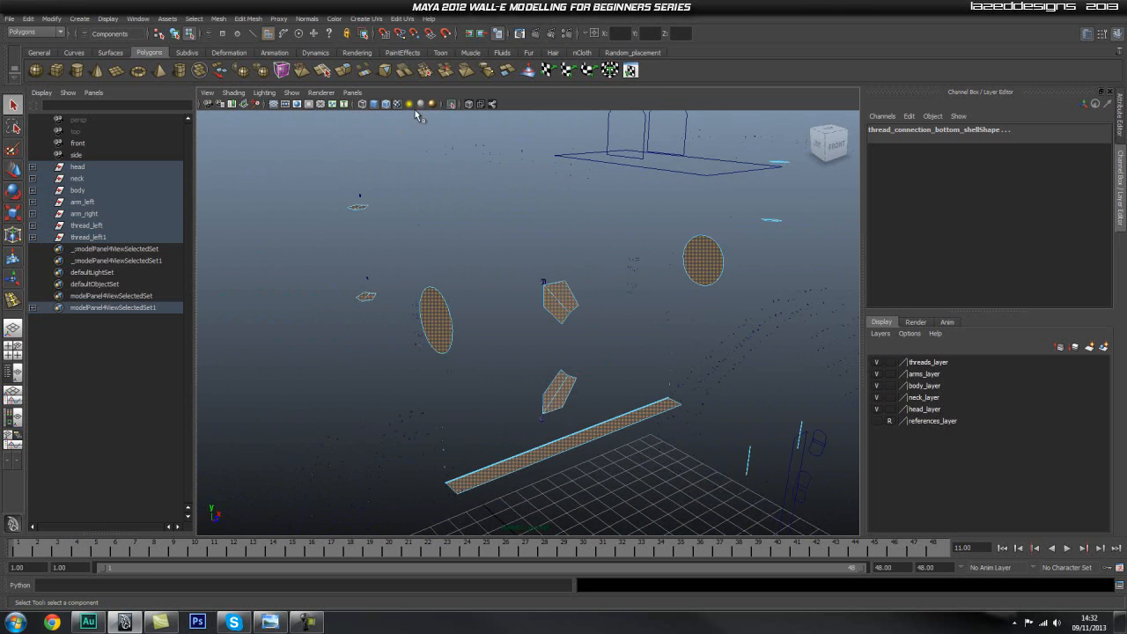
# Show the whole robot again and compare the flagged faces with their positions on the arms, body and head.
pyautogui.click(450, 105)
pyautogui.scroll(-8, 387, 324)
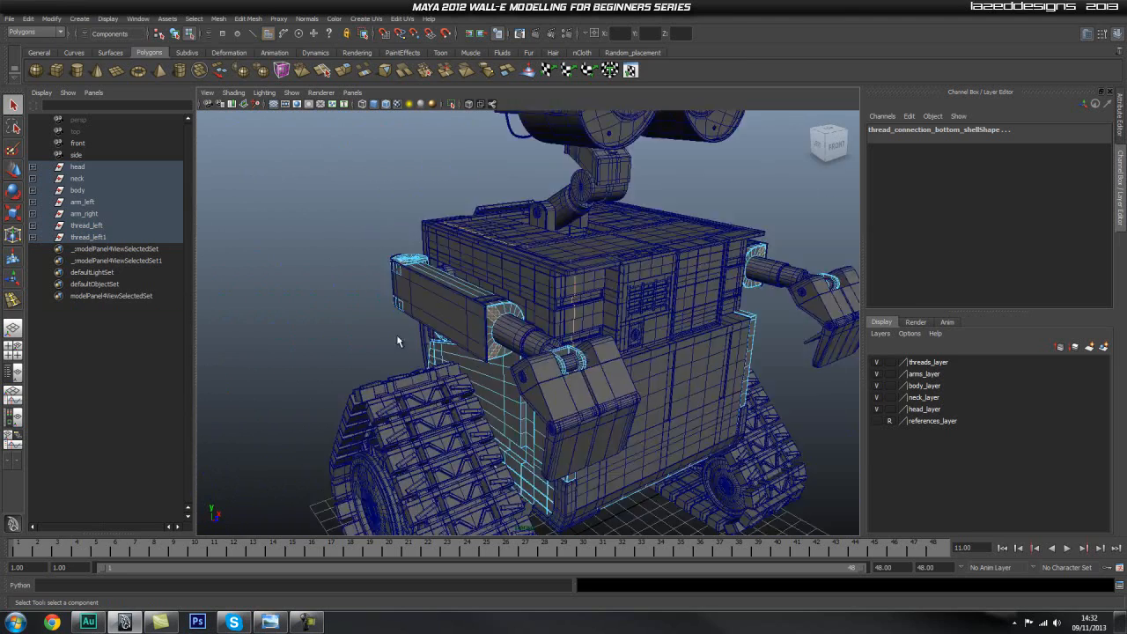
pyautogui.keyDown('alt'); pyautogui.moveTo(402, 348); pyautogui.dragTo(830, 370); pyautogui.keyUp('alt')
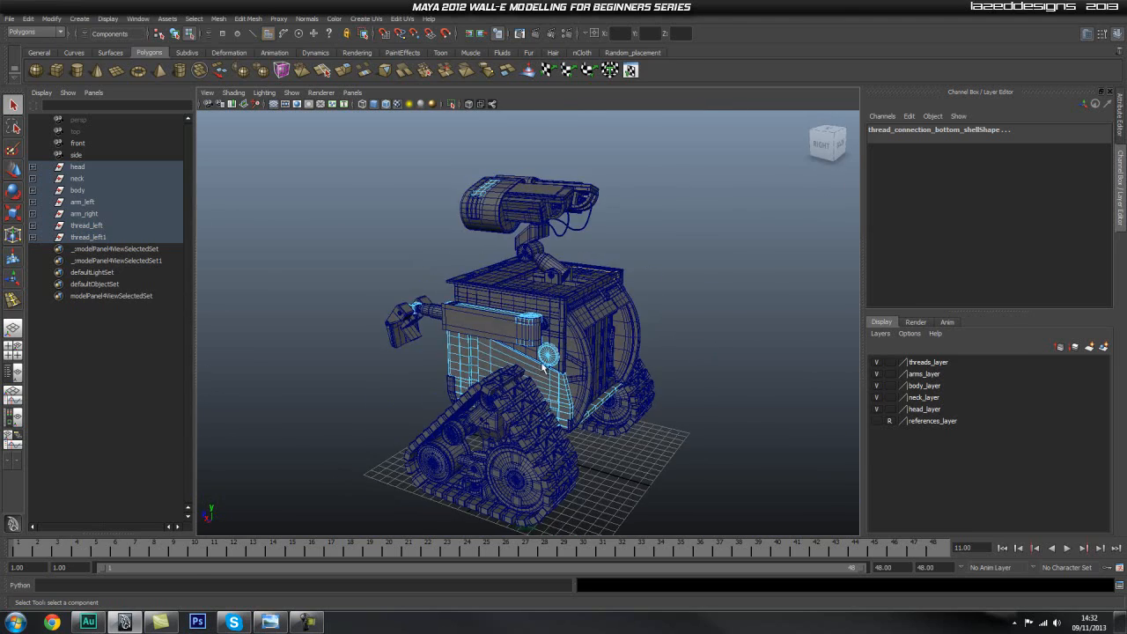
pyautogui.scroll(6, 586, 302)
pyautogui.keyDown('alt'); pyautogui.moveTo(586, 302); pyautogui.dragTo(556, 282, button='middle'); pyautogui.keyUp('alt')
pyautogui.keyDown('alt'); pyautogui.moveTo(600, 240); pyautogui.dragTo(466, 240); pyautogui.keyUp('alt')
pyautogui.scroll(-3, 485, 217)
pyautogui.keyDown('alt'); pyautogui.moveTo(542, 181); pyautogui.dragTo(500, 201, button='middle'); pyautogui.keyUp('alt')
pyautogui.keyDown('alt'); pyautogui.moveTo(602, 256); pyautogui.dragTo(461, 242); pyautogui.keyUp('alt')
pyautogui.scroll(6, 460, 247)
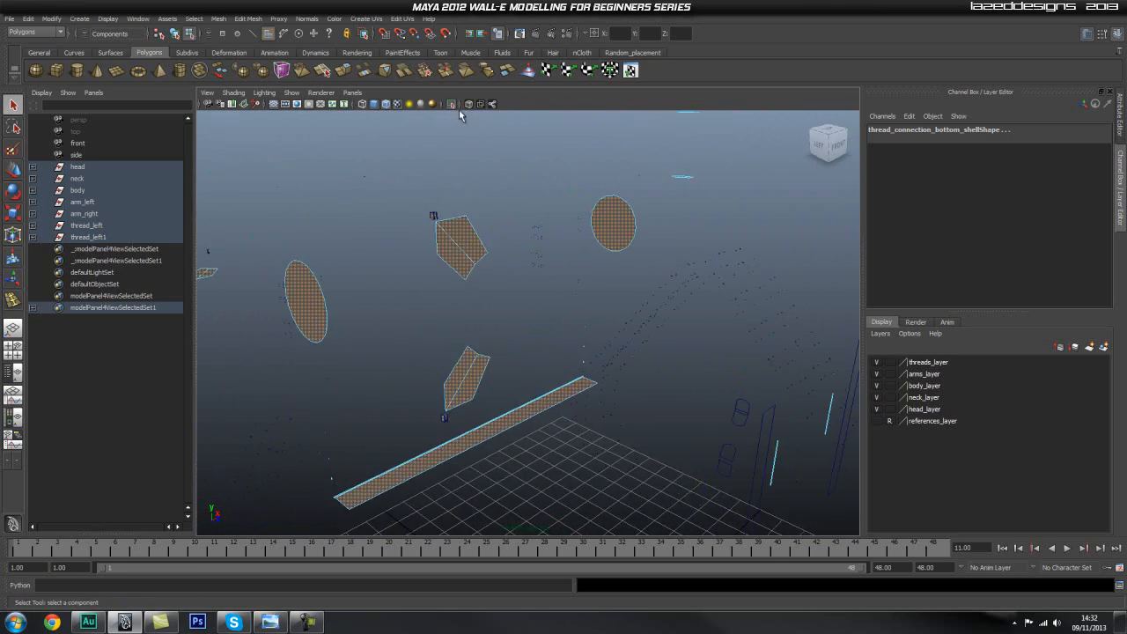
# Leave the flagged-face isolation, select the right arm's main block, isolate it and examine its upper front corner.
pyautogui.click(453, 105)
pyautogui.moveTo(485, 219); pyautogui.dragTo(493, 212, button='right')
pyautogui.click(493, 212)
pyautogui.click(452, 106)
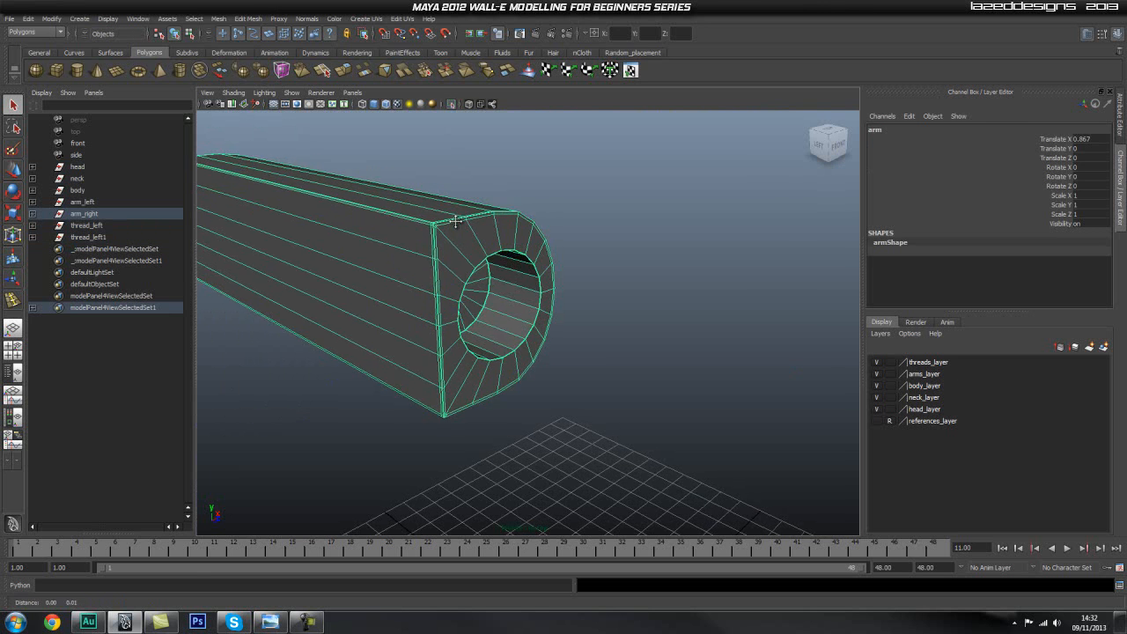
pyautogui.scroll(7, 458, 247)
pyautogui.keyDown('alt'); pyautogui.moveTo(405, 219); pyautogui.dragTo(441, 265, button='middle'); pyautogui.keyUp('alt')
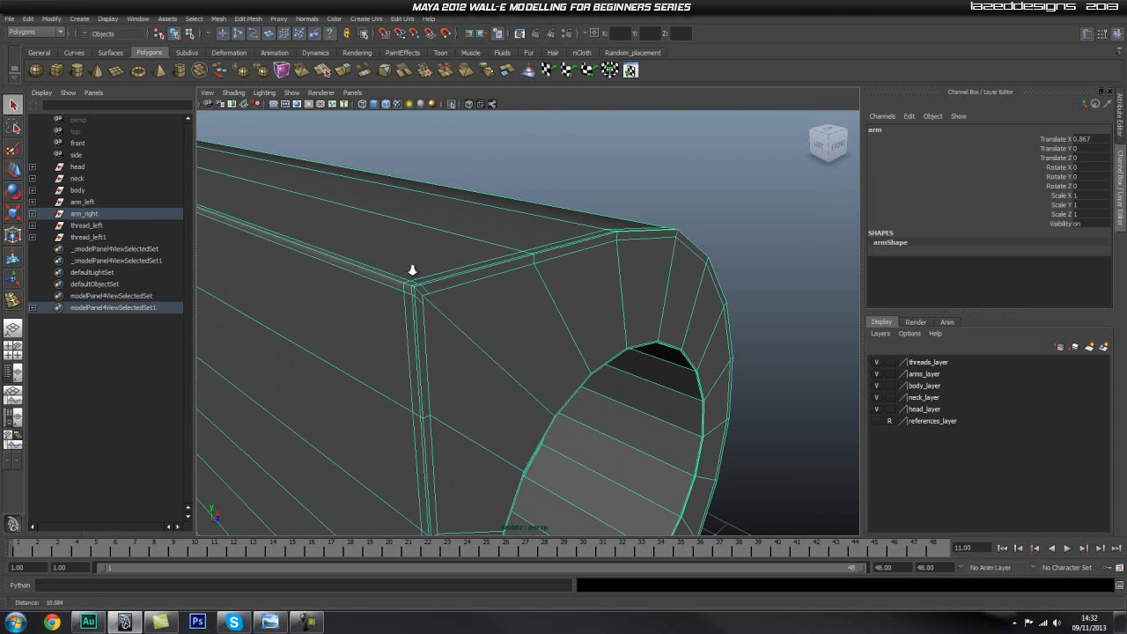
pyautogui.keyDown('alt'); pyautogui.moveTo(410, 269); pyautogui.dragTo(427, 272, button='right'); pyautogui.keyUp('alt')
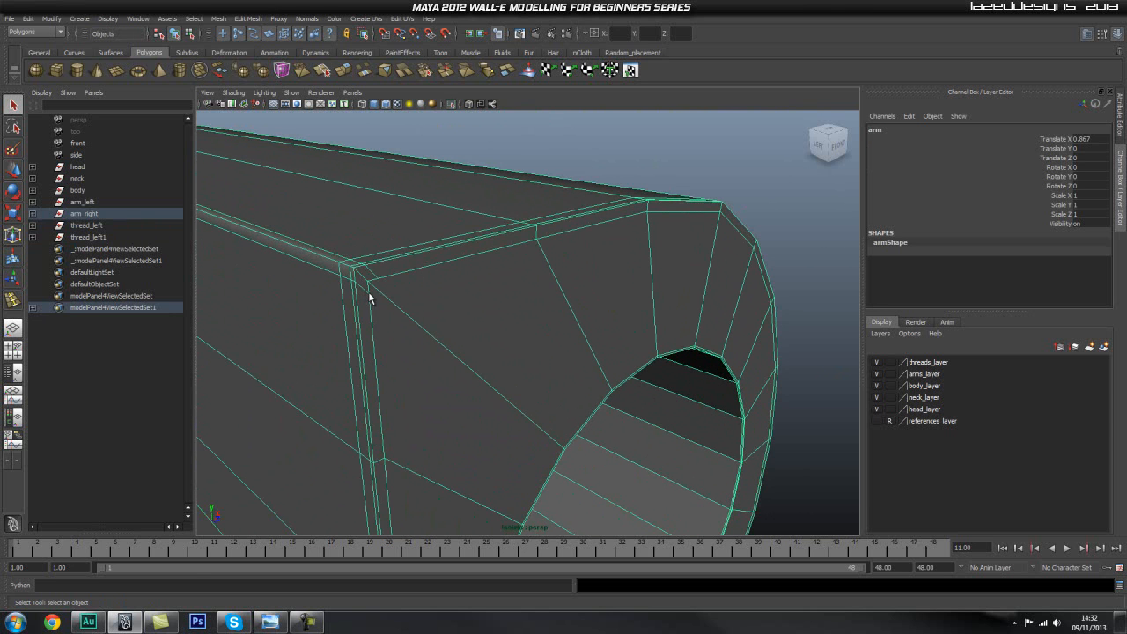
pyautogui.keyDown('alt'); pyautogui.moveTo(368, 298); pyautogui.dragTo(547, 412); pyautogui.keyUp('alt')
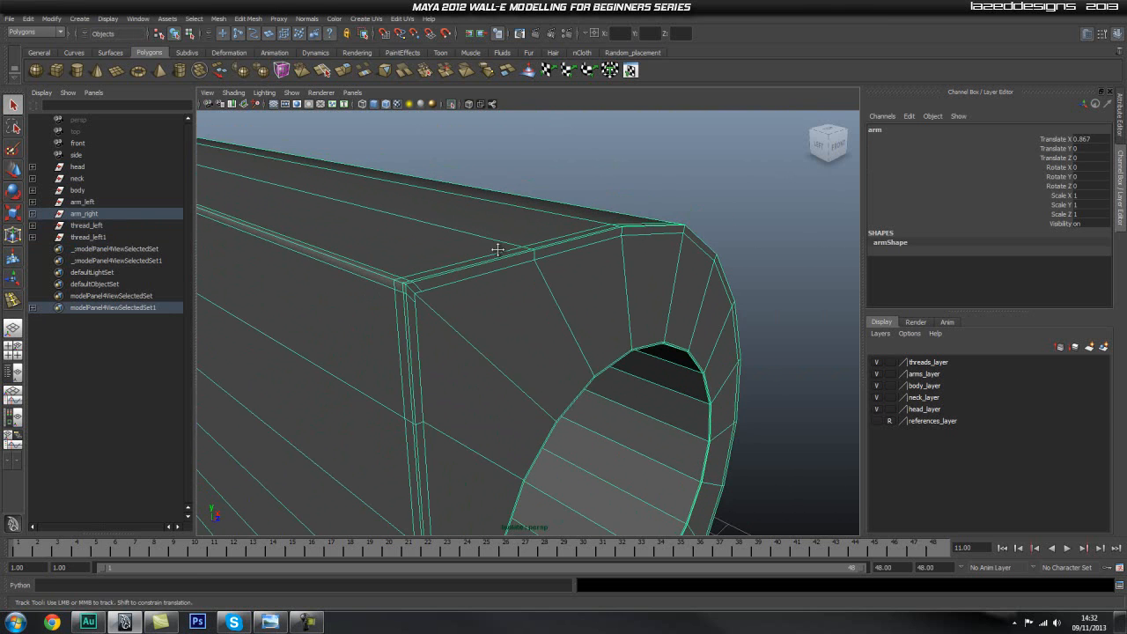
pyautogui.keyDown('alt'); pyautogui.moveTo(497, 248); pyautogui.dragTo(497, 242); pyautogui.keyUp('alt')
# Merge the stray vertices at the arm block's upper front corner with the Merge Vertex Tool.
pyautogui.click(248, 19)
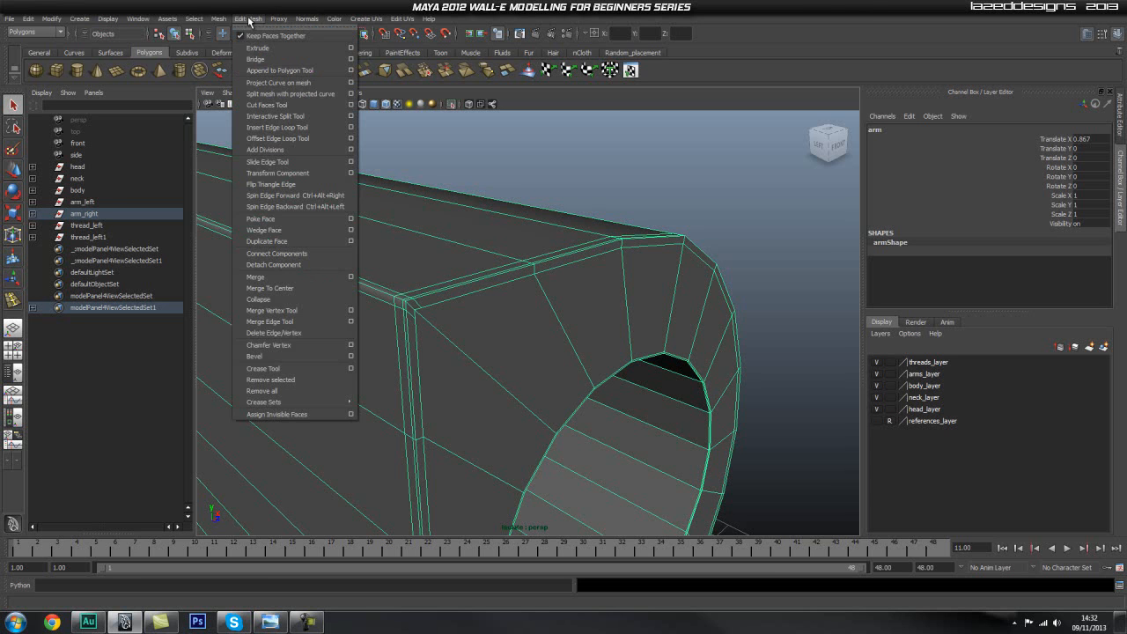
pyautogui.click(260, 33)
pyautogui.moveTo(683, 182); pyautogui.dragTo(686, 142)
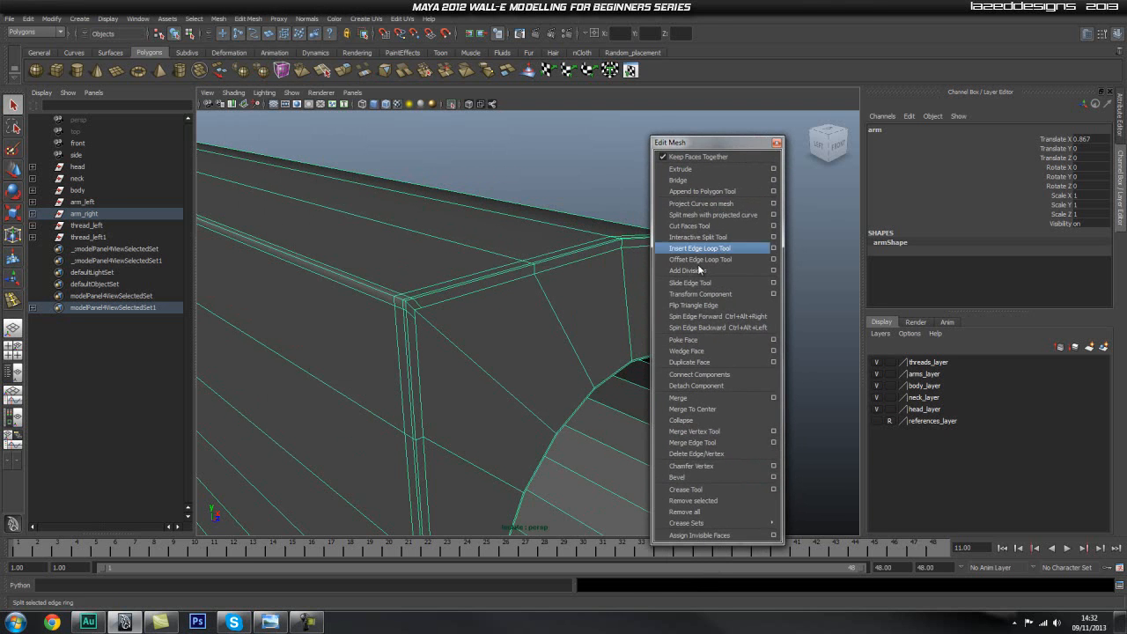
pyautogui.click(730, 432)
pyautogui.moveTo(414, 314); pyautogui.dragTo(408, 305)
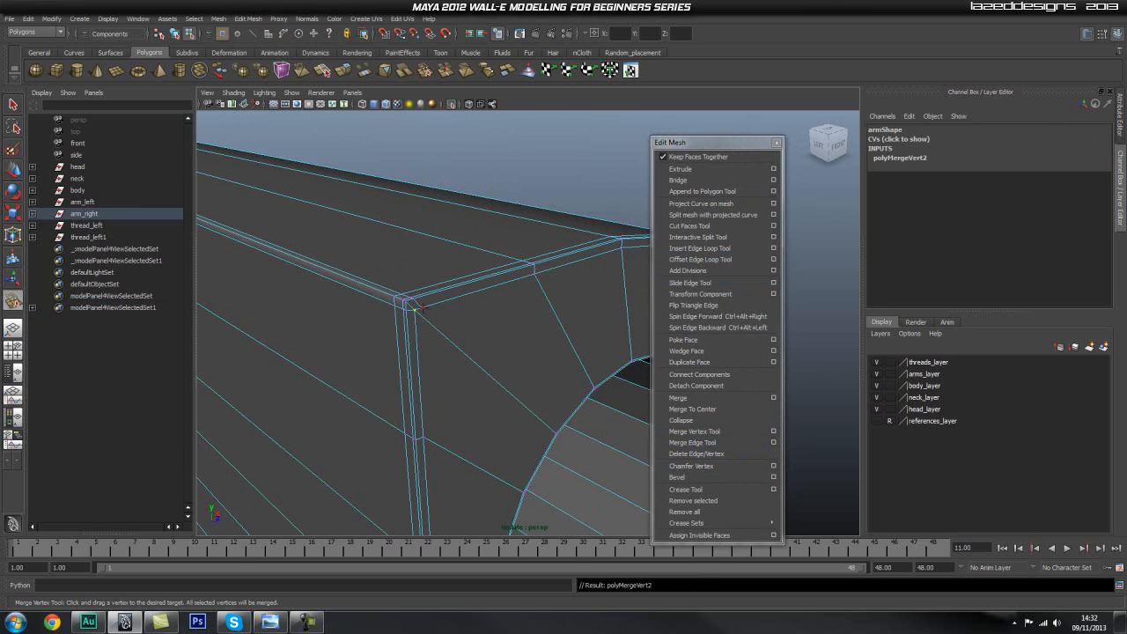
pyautogui.scroll(2, 460, 347)
pyautogui.keyDown('alt'); pyautogui.moveTo(460, 347); pyautogui.dragTo(393, 325, button='middle'); pyautogui.keyUp('alt')
pyautogui.scroll(3, 397, 319)
# Delete the leftover edge at the arm block's upper front corner and return to object selection.
pyautogui.press('q')
pyautogui.moveTo(373, 280); pyautogui.dragTo(377, 253, button='right')
pyautogui.click(395, 288)
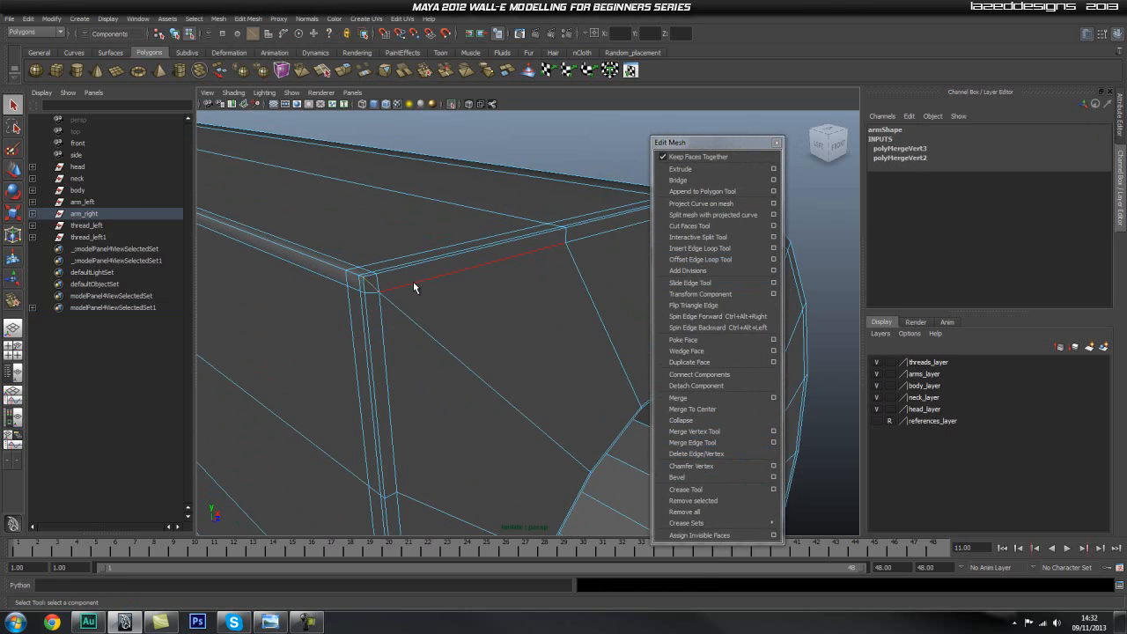
pyautogui.keyDown('shift'); pyautogui.moveTo(423, 281); pyautogui.dragTo(393, 293, button='right'); pyautogui.keyUp('shift')
pyautogui.keyDown('alt'); pyautogui.moveTo(496, 289); pyautogui.dragTo(455, 281); pyautogui.keyUp('alt')
pyautogui.press('q')
pyautogui.moveTo(465, 280); pyautogui.dragTo(483, 265, button='right')
pyautogui.click(469, 261)
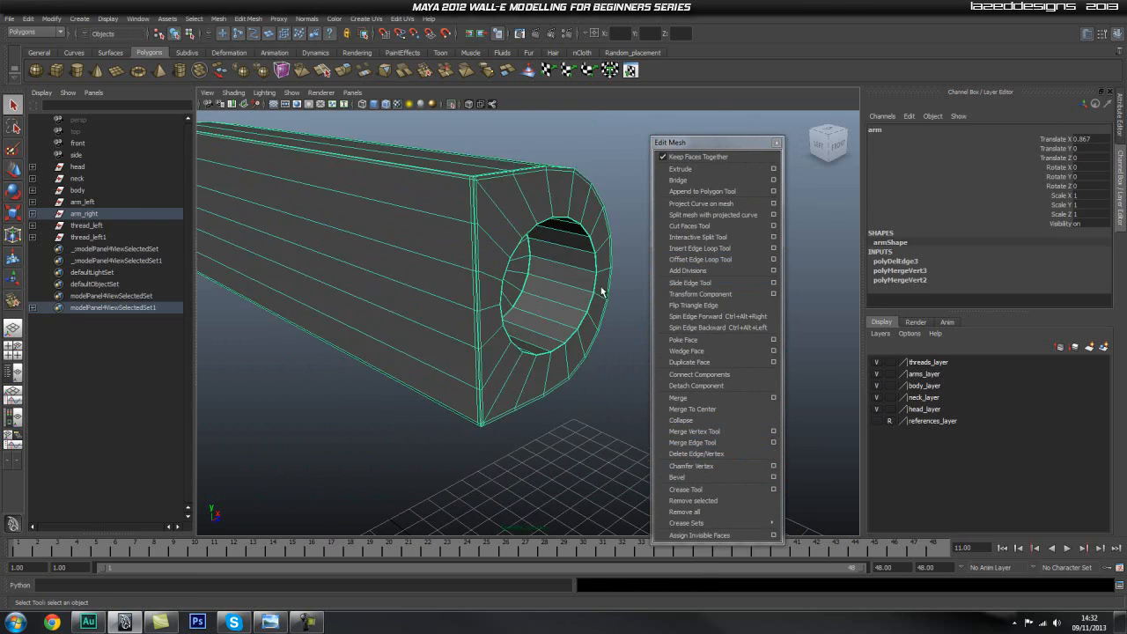
# End the arm block's isolation to show the whole robot, close the floating mesh-editing commands and clear the selection.
pyautogui.scroll(-5, 516, 294)
pyautogui.keyDown('alt'); pyautogui.moveTo(508, 271); pyautogui.dragTo(506, 290); pyautogui.keyUp('alt')
pyautogui.click(449, 104)
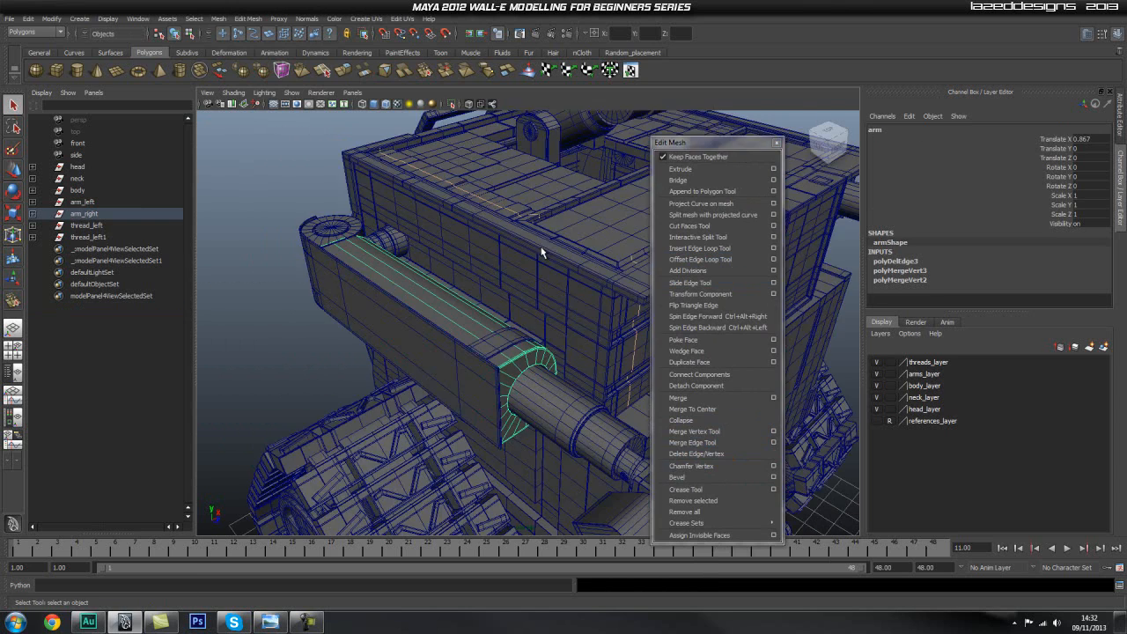
pyautogui.scroll(-2, 481, 255)
pyautogui.keyDown('alt'); pyautogui.moveTo(478, 250); pyautogui.dragTo(398, 276); pyautogui.keyUp('alt')
pyautogui.scroll(-2, 521, 262)
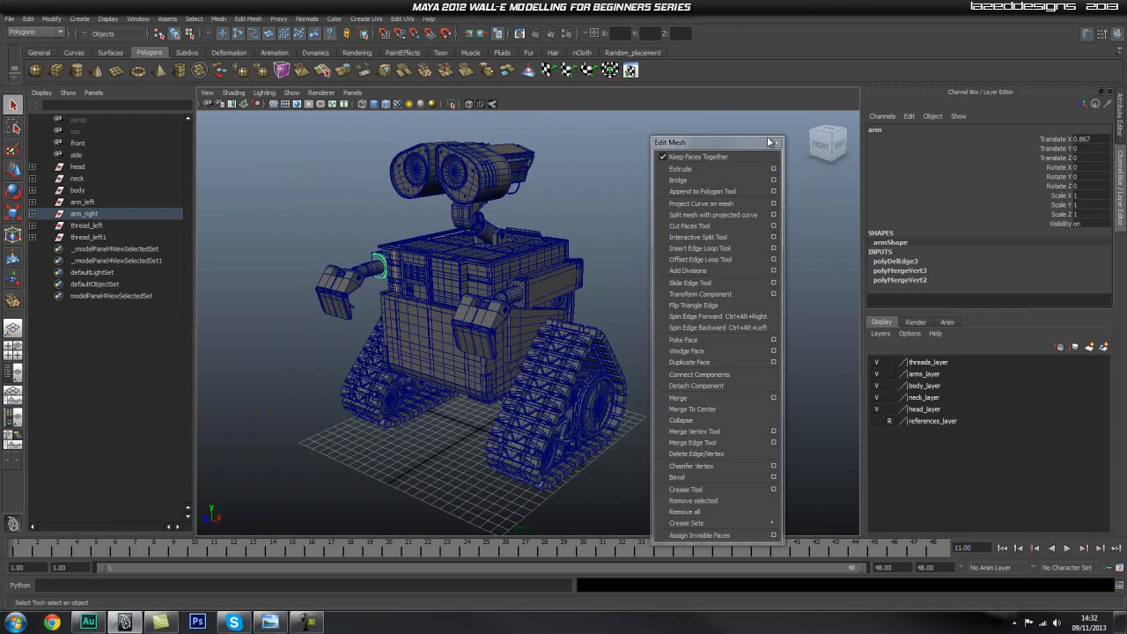
pyautogui.click(776, 142)
pyautogui.keyDown('alt'); pyautogui.moveTo(502, 265); pyautogui.dragTo(664, 268); pyautogui.keyUp('alt')
pyautogui.click(583, 249)
pyautogui.keyDown('alt'); pyautogui.moveTo(601, 277); pyautogui.dragTo(606, 282, button='middle'); pyautogui.keyUp('alt')
# Group all the robot's parts from head to thread_left1, name the group walle_mesh and deselect it.
pyautogui.click(78, 166)
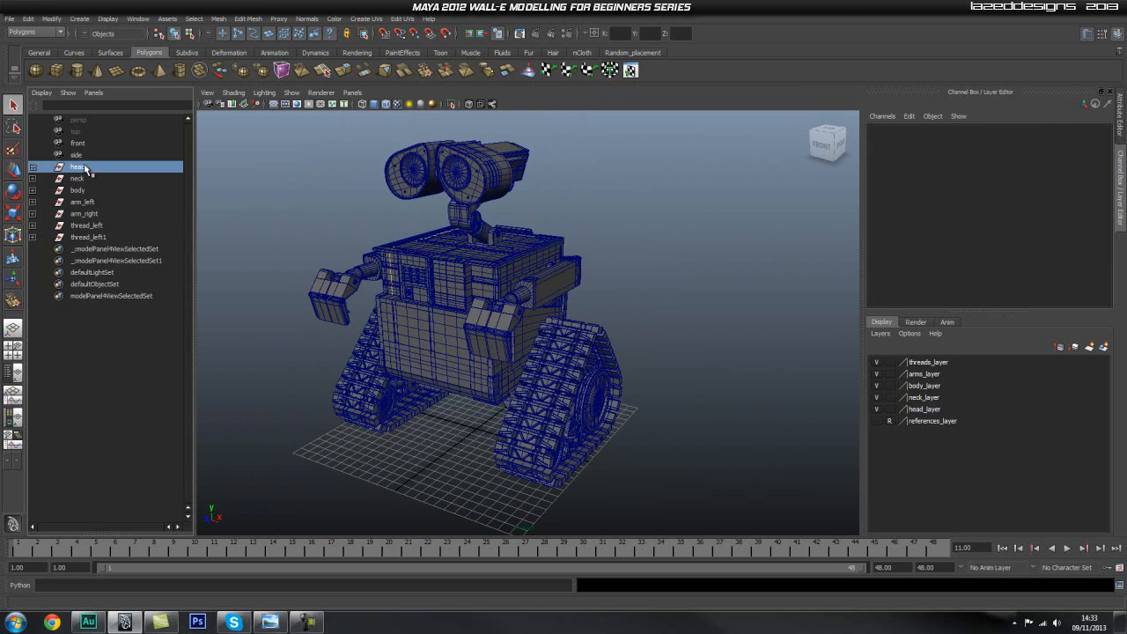
pyautogui.keyDown('shift'); pyautogui.click(79, 237); pyautogui.keyUp('shift')
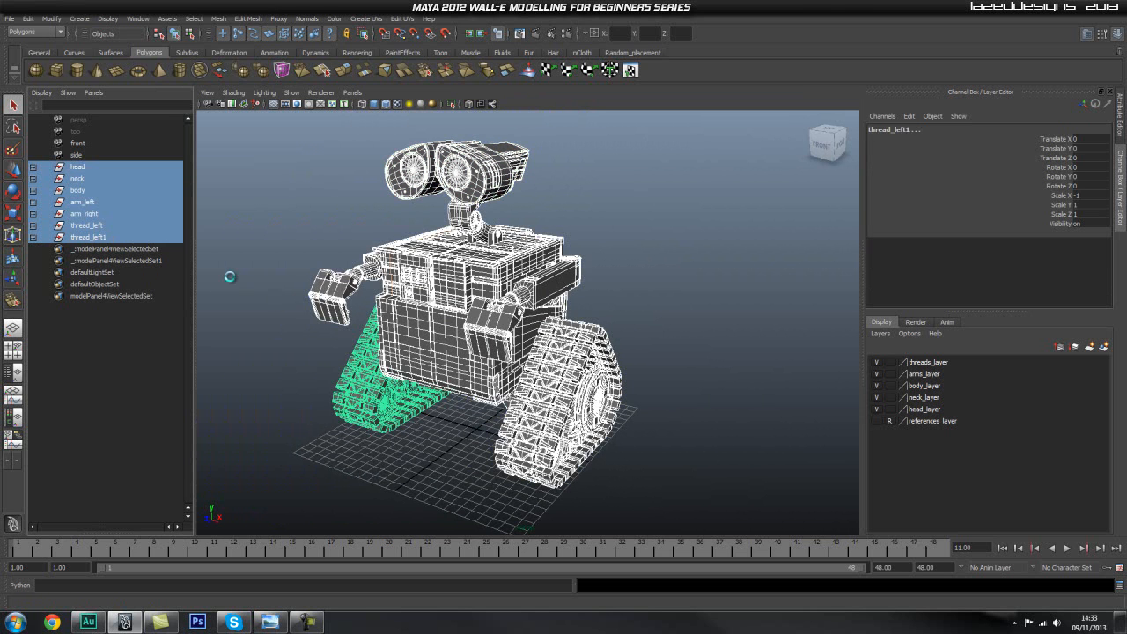
pyautogui.hotkey('ctrl', 'g')
pyautogui.doubleClick(95, 166)
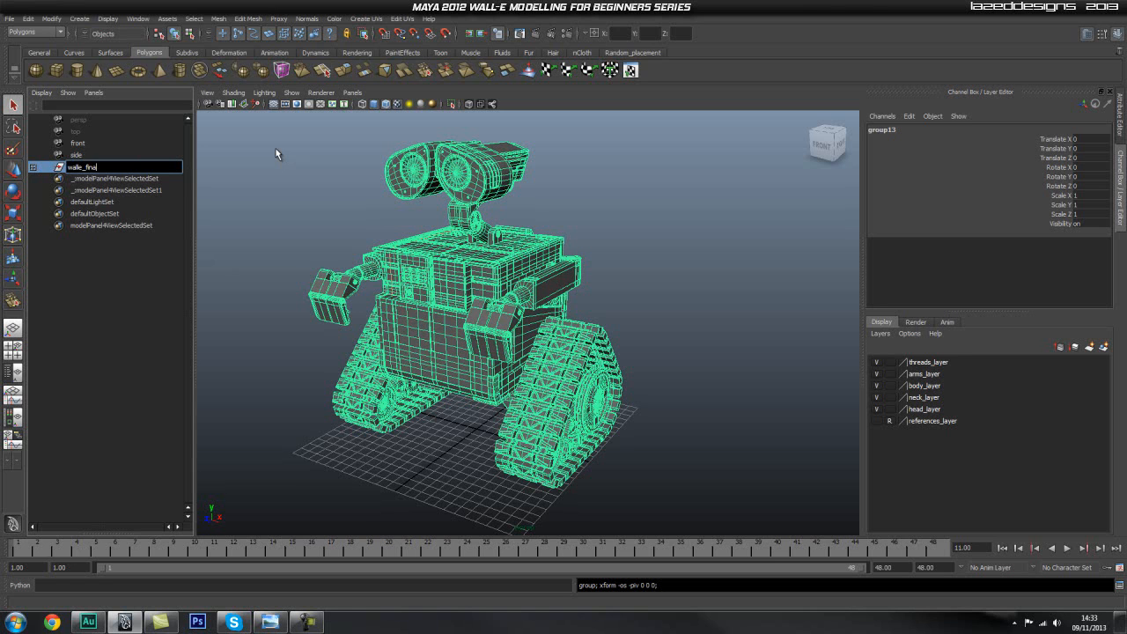
pyautogui.write('walle_meshg')
pyautogui.press('Return')
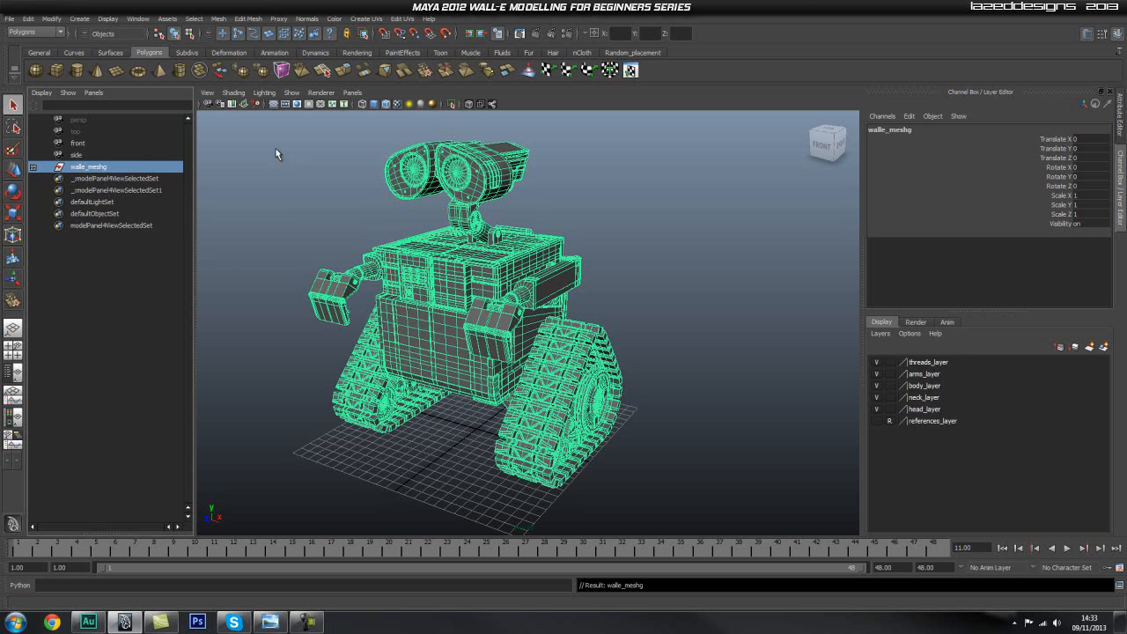
pyautogui.doubleClick(125, 167)
pyautogui.press('BackSpace')
pyautogui.press('Return')
pyautogui.click(679, 216)
pyautogui.keyDown('alt'); pyautogui.moveTo(553, 316); pyautogui.dragTo(563, 309, button='middle'); pyautogui.keyUp('alt')
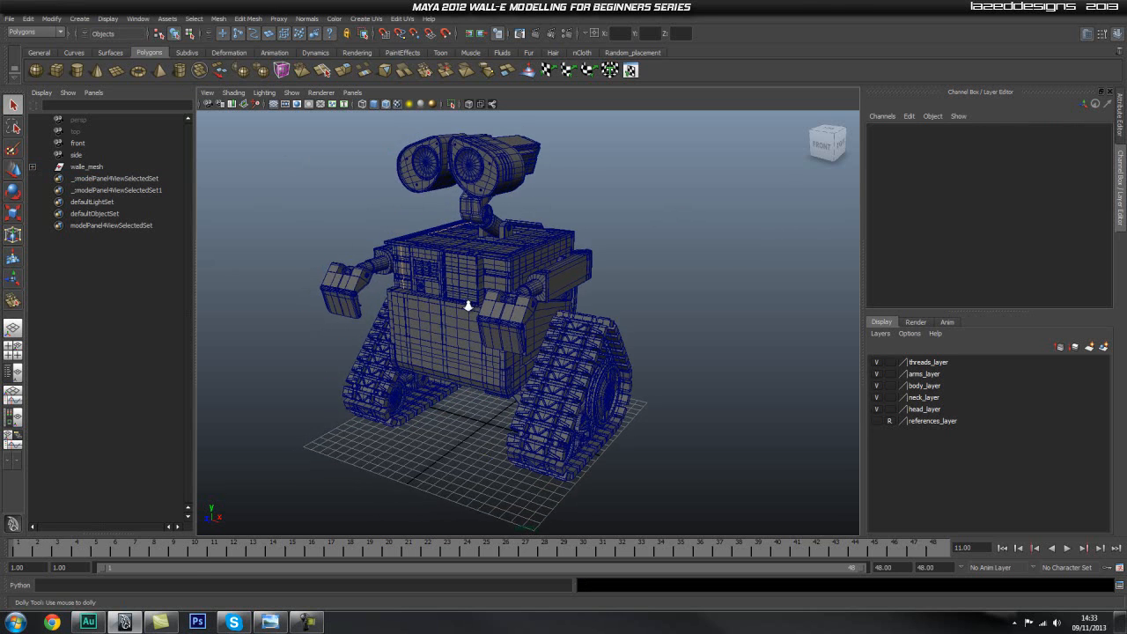
pyautogui.scroll(-3, 516, 302)
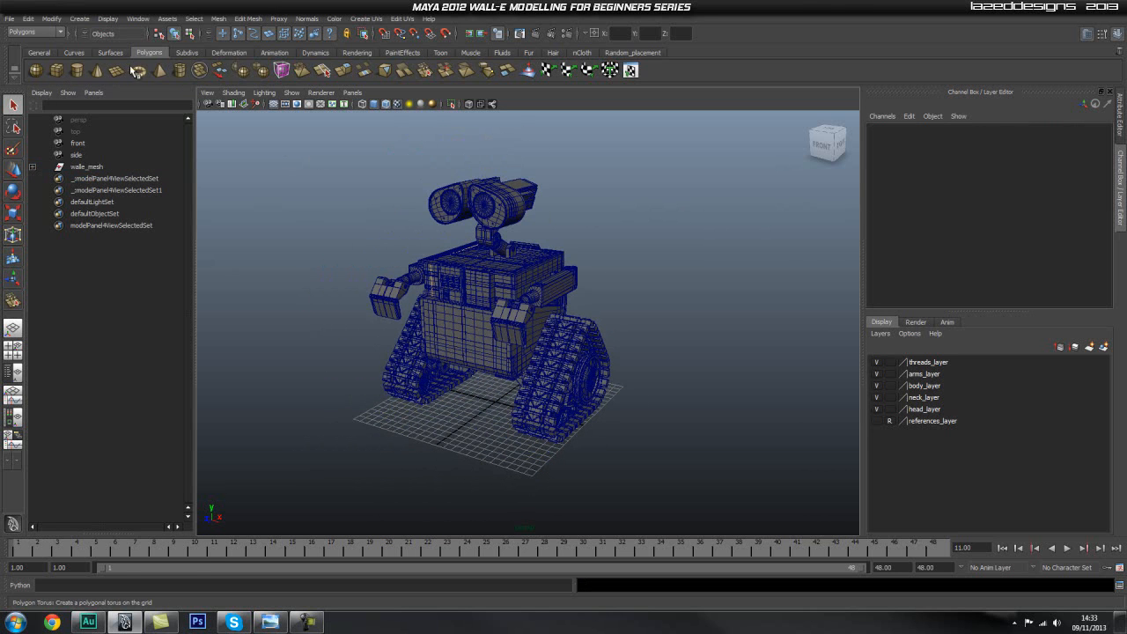
# Create a flat polygon cylinder in front of the robot with a radius of about 20.3 and a height of about 0.87.
pyautogui.click(76, 74)
pyautogui.scroll(-3, 332, 294)
pyautogui.keyDown('alt'); pyautogui.moveTo(422, 349); pyautogui.dragTo(419, 363); pyautogui.keyUp('alt')
pyautogui.keyDown('alt'); pyautogui.moveTo(415, 378); pyautogui.dragTo(431, 303, button='middle'); pyautogui.keyUp('alt')
pyautogui.moveTo(414, 366); pyautogui.dragTo(452, 452)
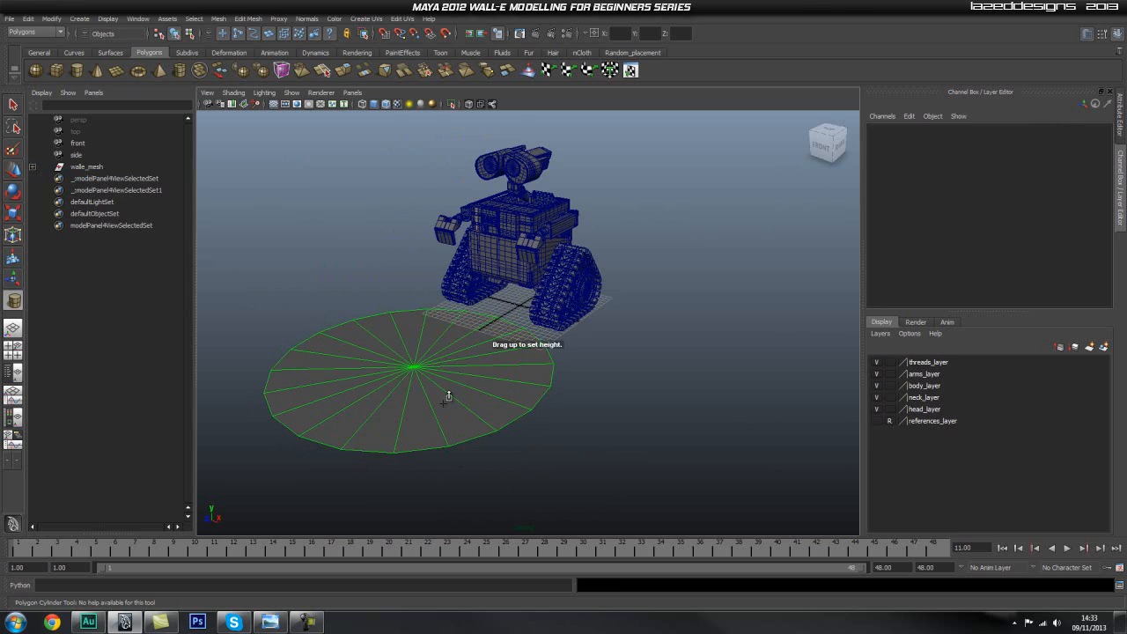
pyautogui.moveTo(449, 396); pyautogui.dragTo(452, 362)
pyautogui.keyDown('alt'); pyautogui.moveTo(430, 400); pyautogui.dragTo(472, 385, button='right'); pyautogui.keyUp('alt')
pyautogui.keyDown('alt'); pyautogui.moveTo(473, 385); pyautogui.dragTo(499, 375, button='middle'); pyautogui.keyUp('alt')
pyautogui.moveTo(467, 392); pyautogui.dragTo(489, 375, button='right')
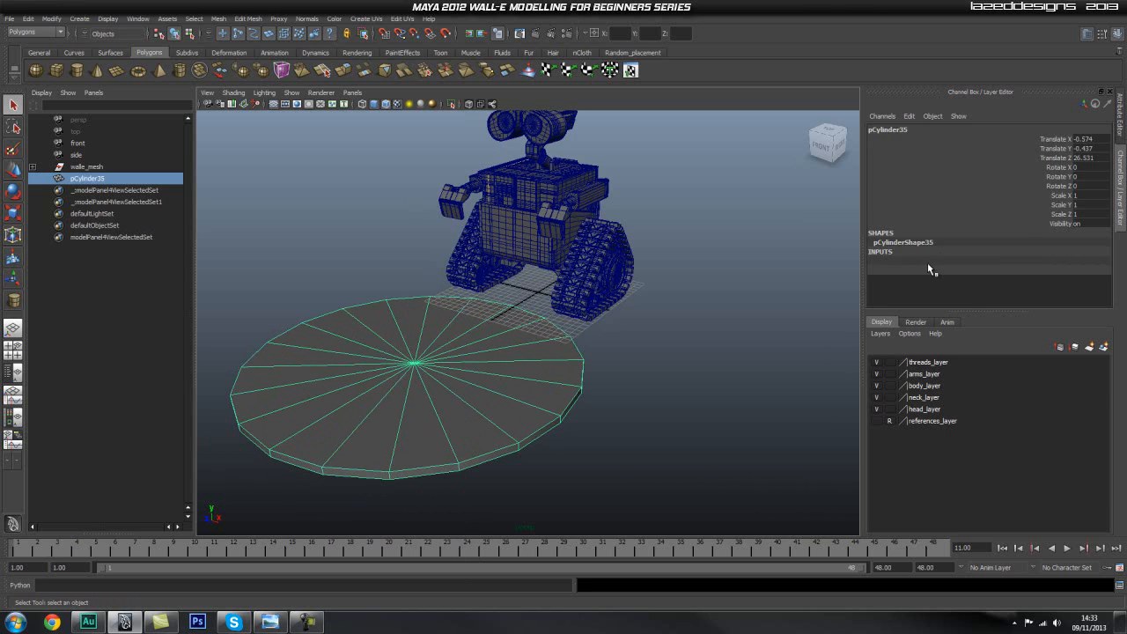
# Set the new cylinder's axis subdivisions to 30 and deselect it.
pyautogui.click(927, 262)
pyautogui.scroll(-1, 1072, 282)
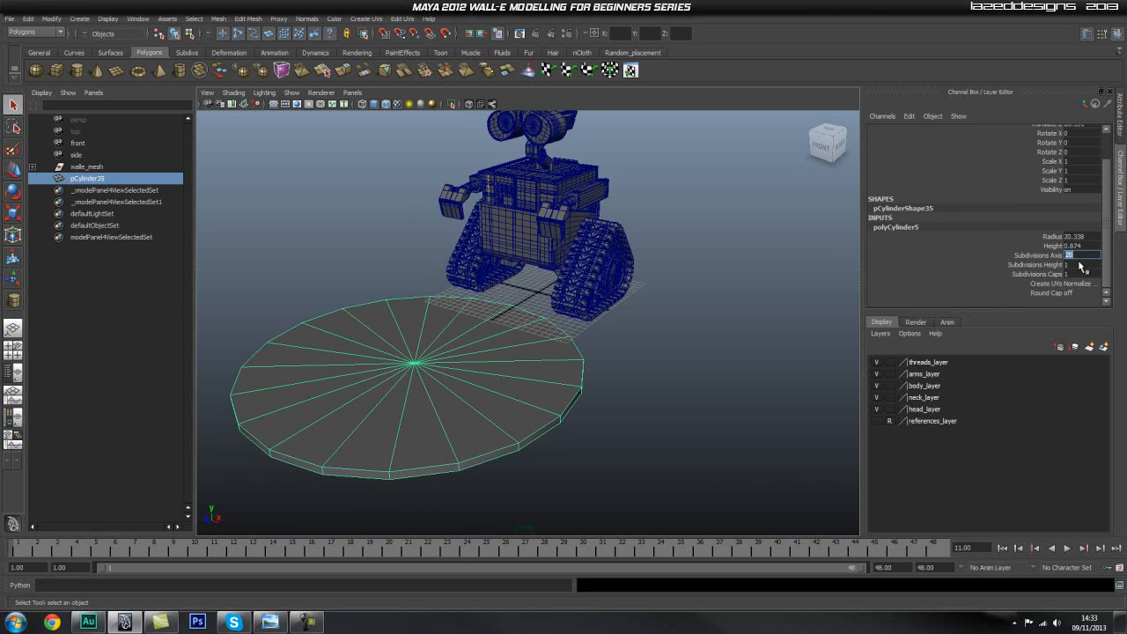
pyautogui.press('Return')
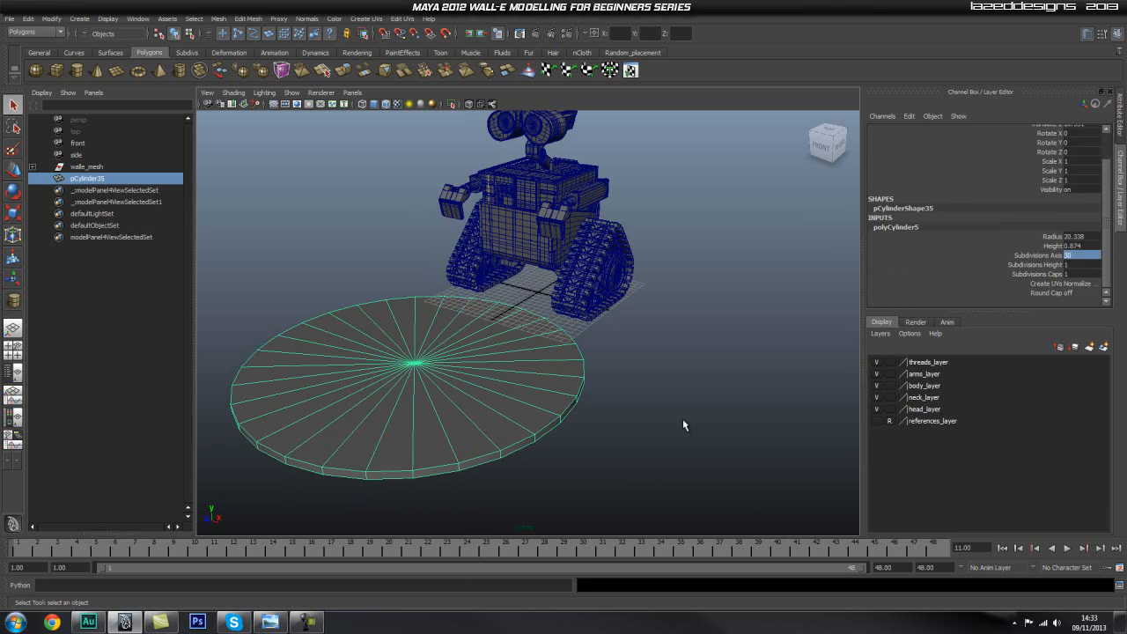
pyautogui.click(665, 428)
pyautogui.keyDown('alt'); pyautogui.moveTo(665, 429); pyautogui.dragTo(581, 445); pyautogui.keyUp('alt')
# Show the disc's rim in the front view and activate the Insert Edge Loop Tool from detached mesh-editing commands.
pyautogui.press('space')
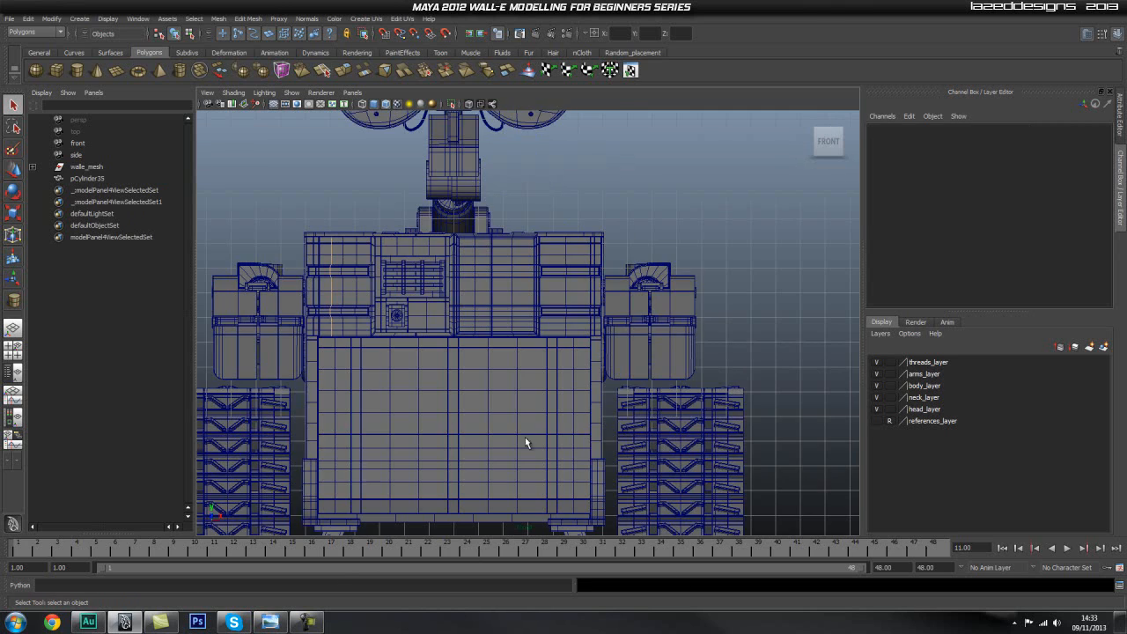
pyautogui.keyDown('alt'); pyautogui.moveTo(482, 402); pyautogui.dragTo(527, 233, button='middle'); pyautogui.keyUp('alt')
pyautogui.keyDown('alt'); pyautogui.moveTo(506, 414); pyautogui.dragTo(514, 269, button='middle'); pyautogui.keyUp('alt')
pyautogui.moveTo(554, 409)
pyautogui.keyDown('alt'); pyautogui.mouseDown(button='right')
pyautogui.moveTo(410, 423)
pyautogui.moveTo(314, 287)
pyautogui.mouseUp(button='right'); pyautogui.keyUp('alt')
pyautogui.click(247, 19)
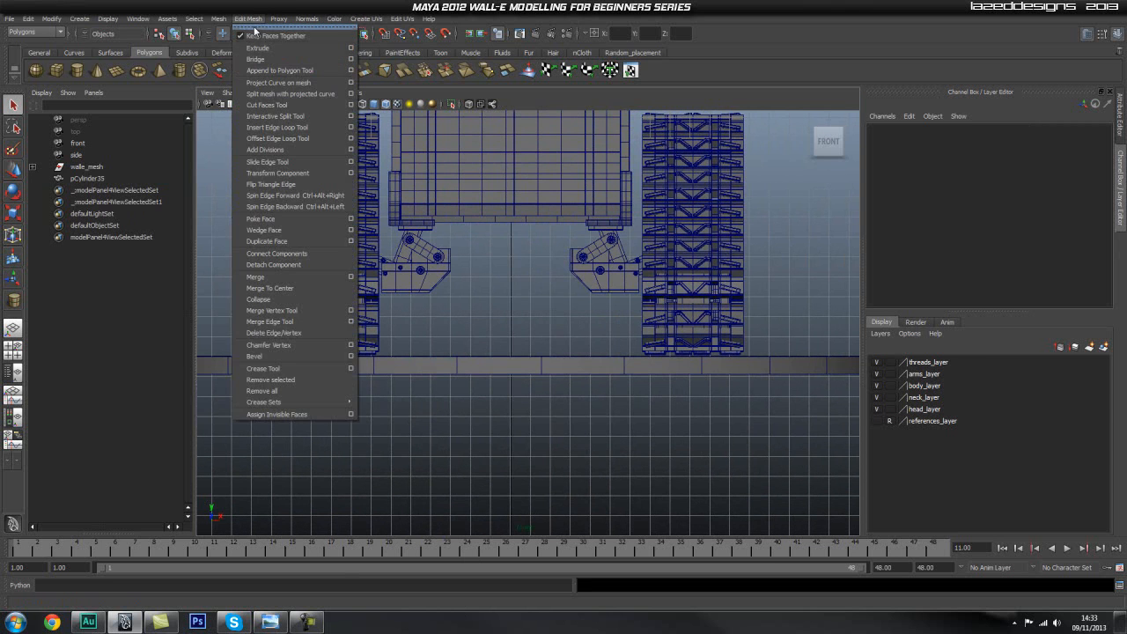
pyautogui.click(290, 26)
pyautogui.moveTo(836, 173); pyautogui.dragTo(933, 126)
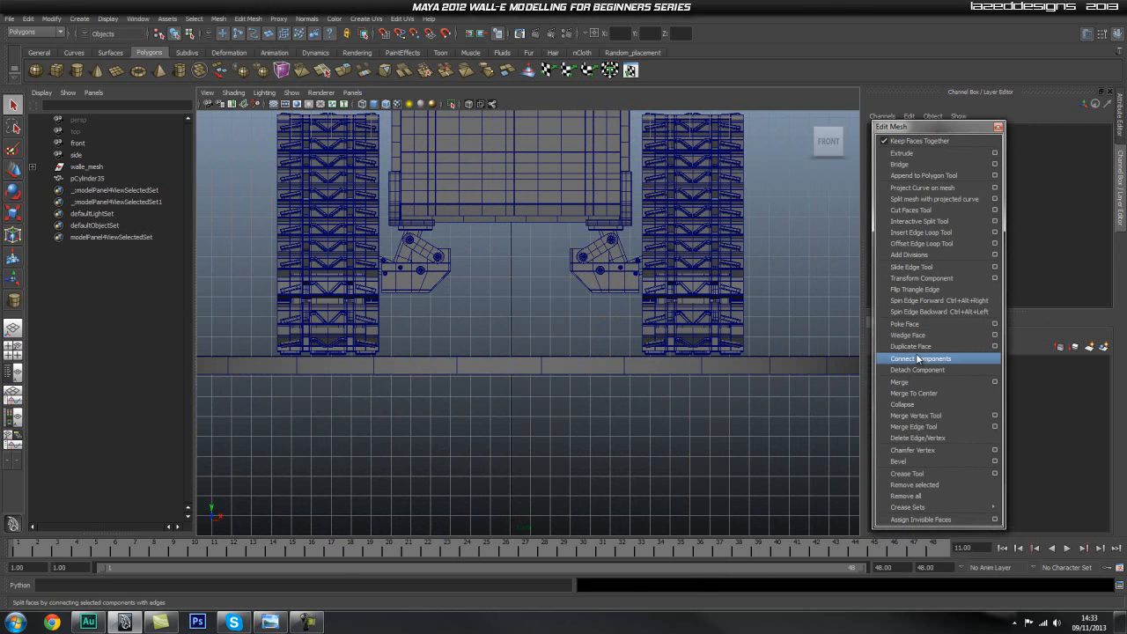
pyautogui.click(930, 235)
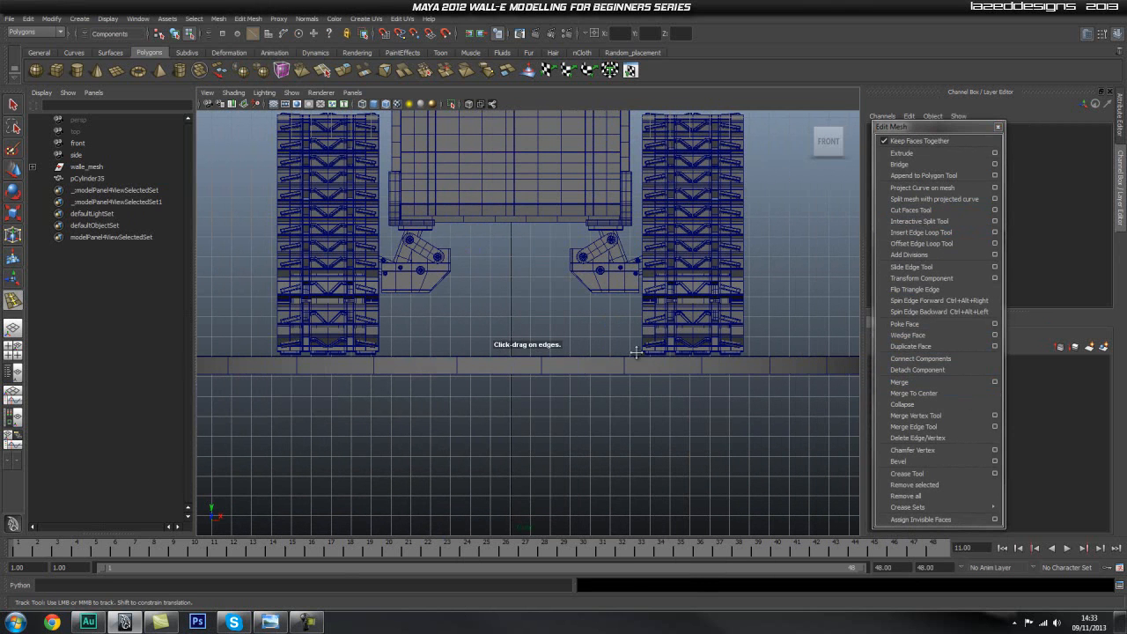
# Try to insert an edge loop around the disc's rim, then undo it.
pyautogui.keyDown('alt'); pyautogui.moveTo(572, 359); pyautogui.dragTo(809, 349, button='middle'); pyautogui.keyUp('alt')
pyautogui.keyDown('alt'); pyautogui.moveTo(401, 350); pyautogui.dragTo(448, 363, button='right'); pyautogui.keyUp('alt')
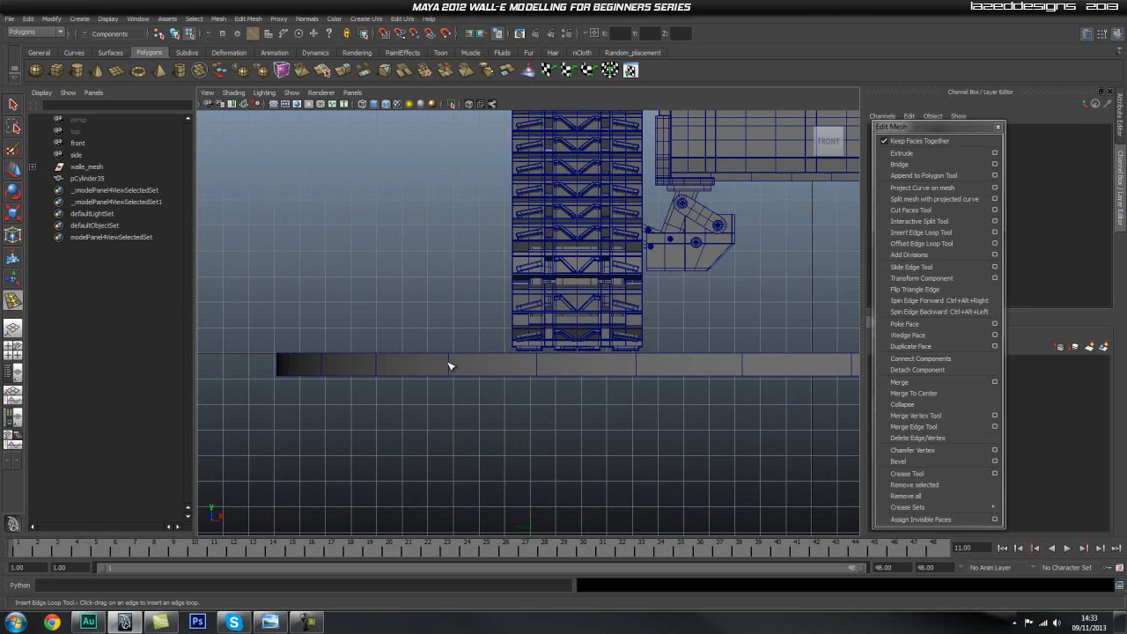
pyautogui.click(448, 365)
pyautogui.moveTo(448, 365); pyautogui.dragTo(449, 363)
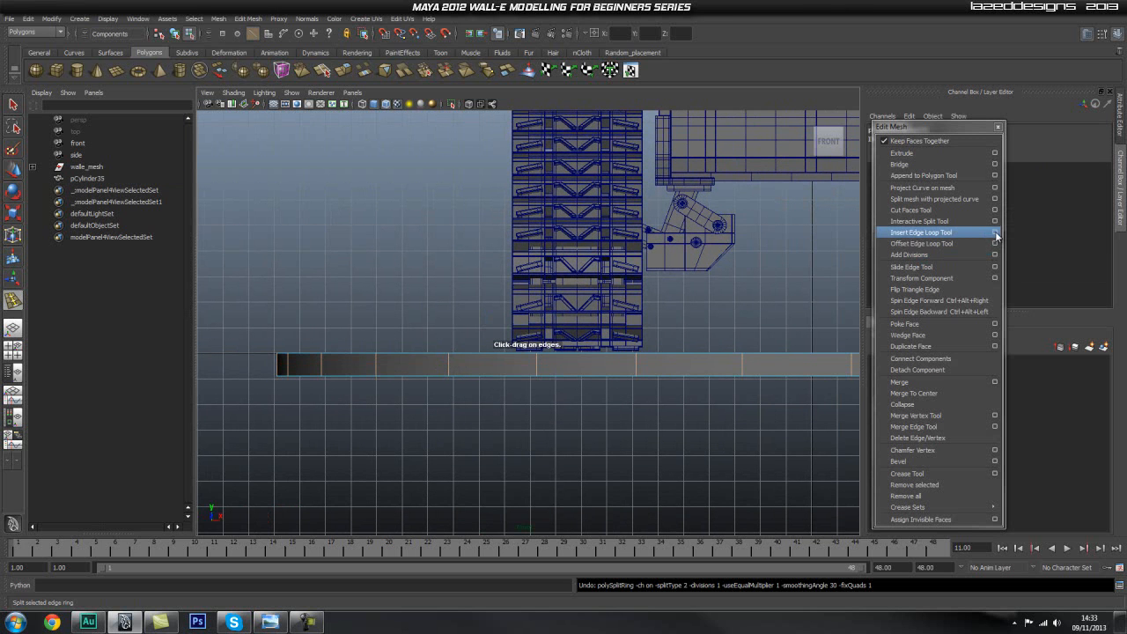
# Adjust the Insert Edge Loop Tool's options, then insert edge loops close to the rim's upper and lower edges.
pyautogui.click(995, 232)
pyautogui.click(226, 108)
pyautogui.click(302, 93)
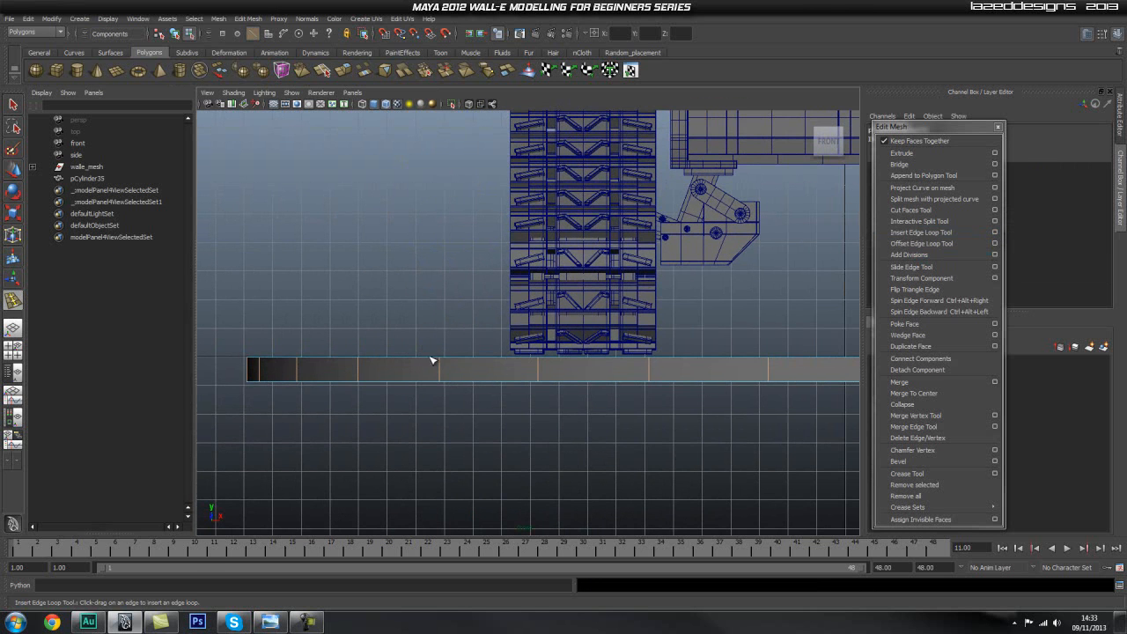
pyautogui.click(442, 362)
pyautogui.moveTo(442, 376); pyautogui.dragTo(442, 375)
# Select the faces of the disc's top cap in the perspective view and extrude them inward with an offset of 0.34.
pyautogui.press('space')
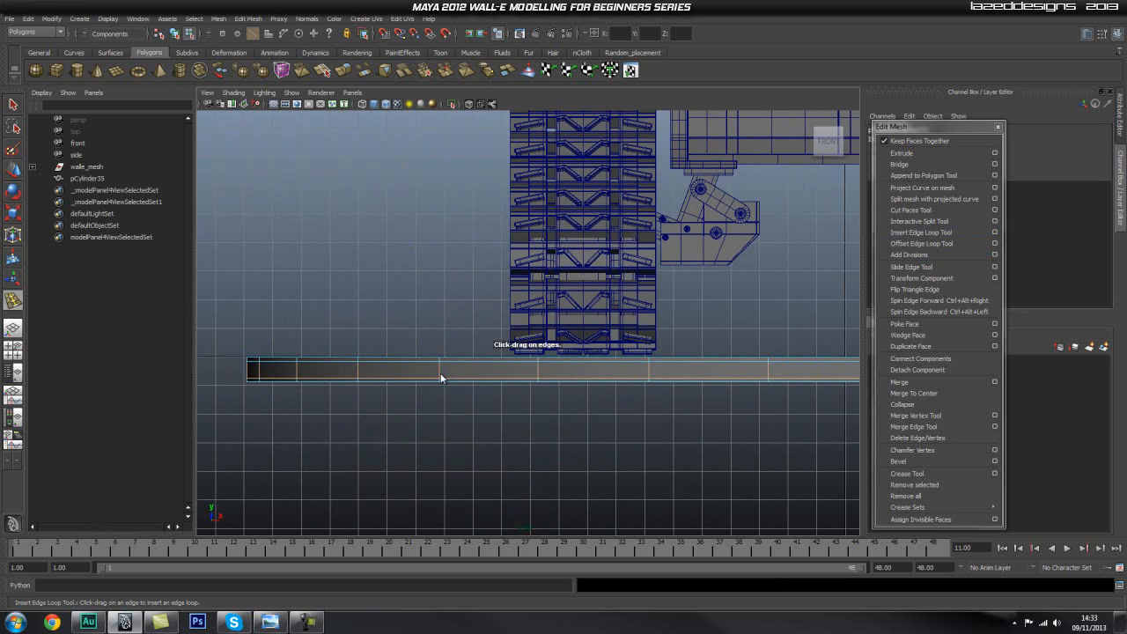
pyautogui.press('space')
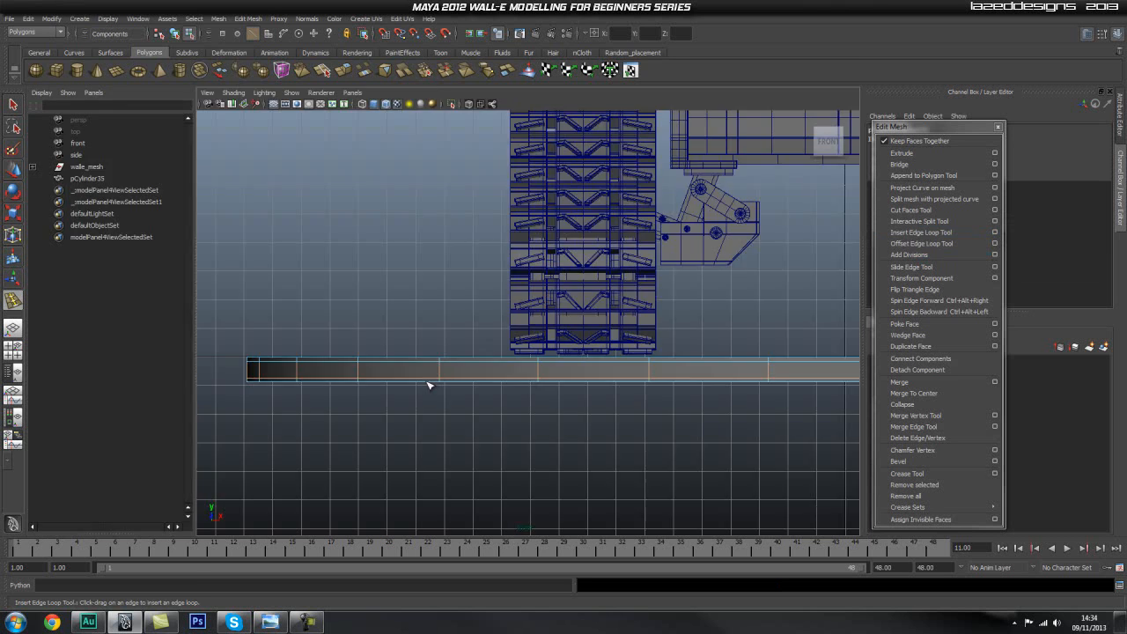
pyautogui.press('space')
pyautogui.press('space')
pyautogui.moveTo(427, 379); pyautogui.dragTo(502, 387)
pyautogui.scroll(-1, 337, 400)
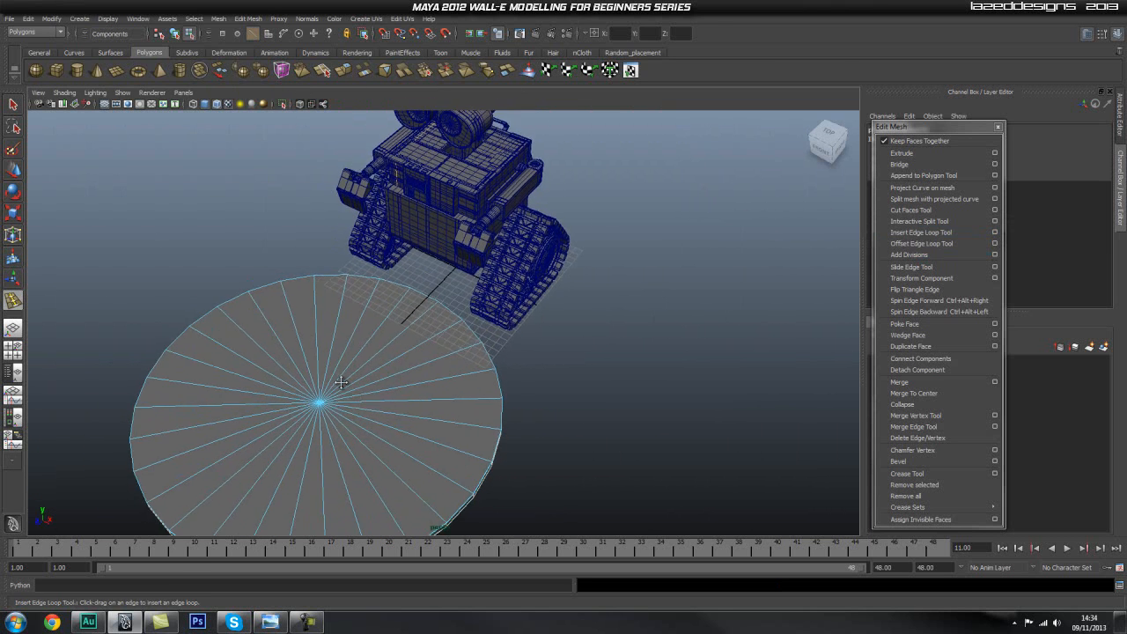
pyautogui.keyDown('alt'); pyautogui.moveTo(337, 401); pyautogui.dragTo(374, 338, button='middle'); pyautogui.keyUp('alt')
pyautogui.press('q')
pyautogui.moveTo(389, 378); pyautogui.dragTo(386, 399, button='right')
pyautogui.moveTo(325, 331); pyautogui.dragTo(430, 369)
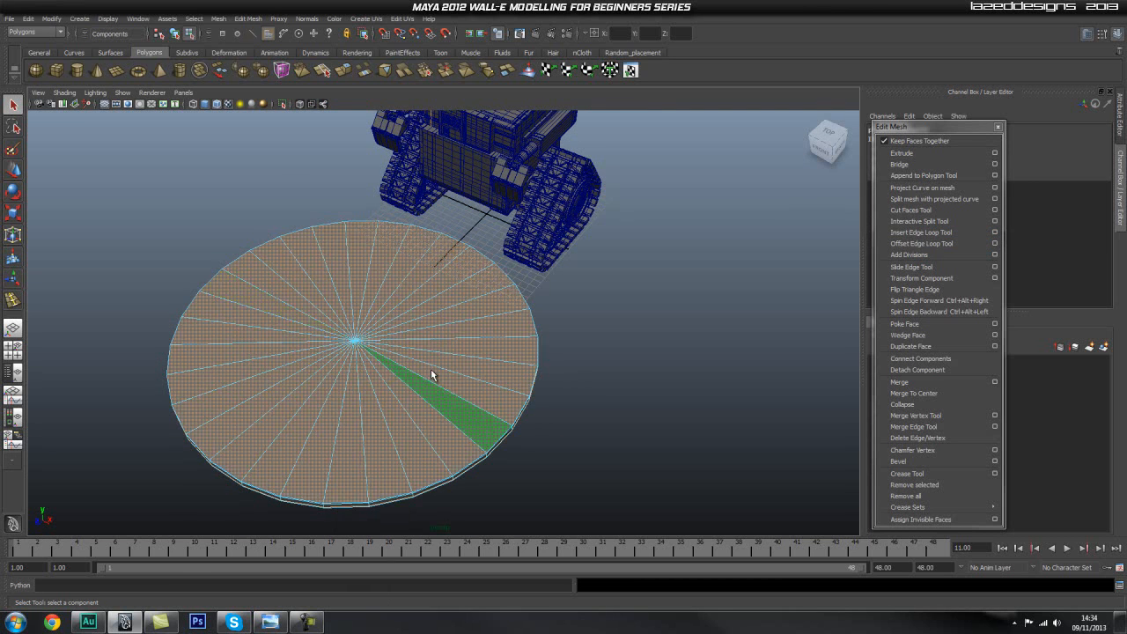
pyautogui.click(902, 153)
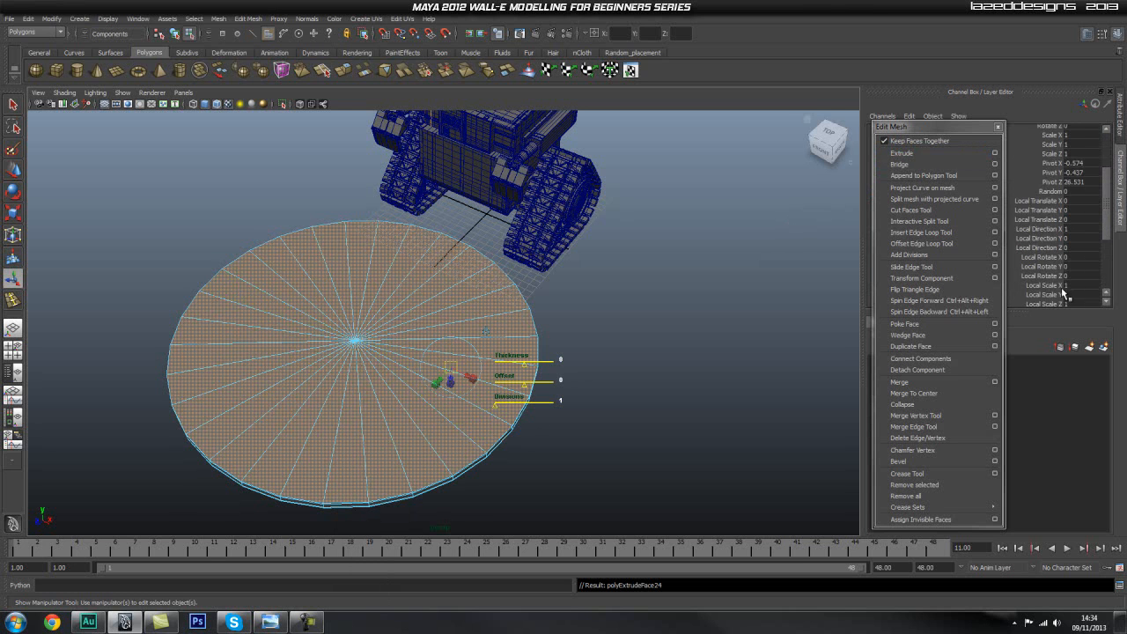
pyautogui.scroll(-3, 1069, 280)
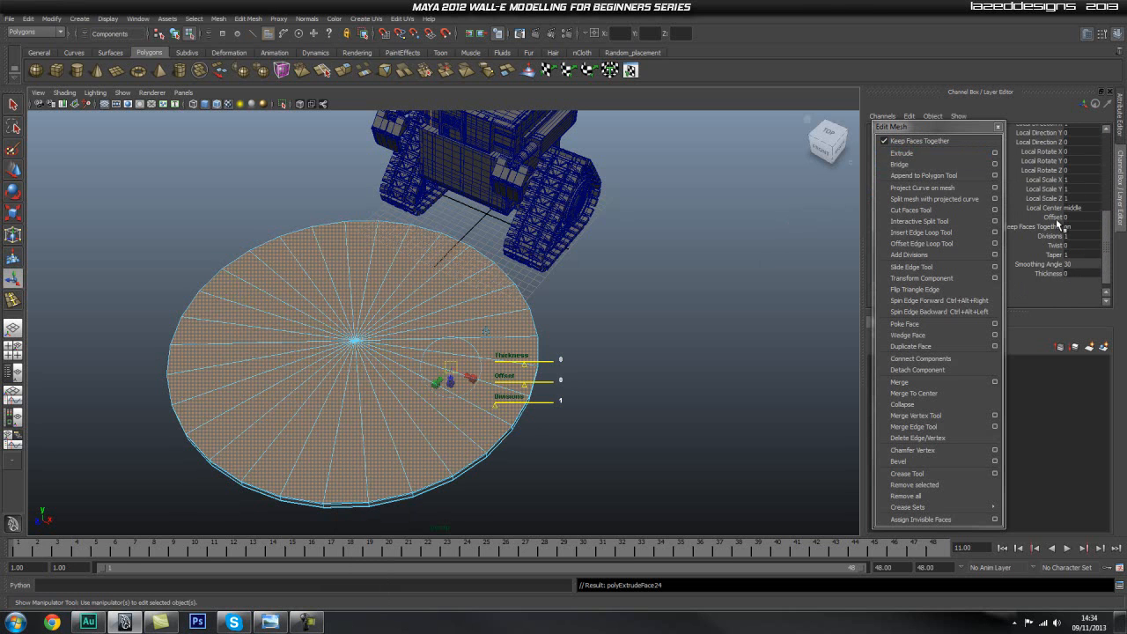
pyautogui.click(1053, 216)
pyautogui.moveTo(651, 251)
pyautogui.mouseDown(button='middle')
pyautogui.moveTo(692, 254)
pyautogui.moveTo(670, 259)
pyautogui.mouseUp(button='middle')
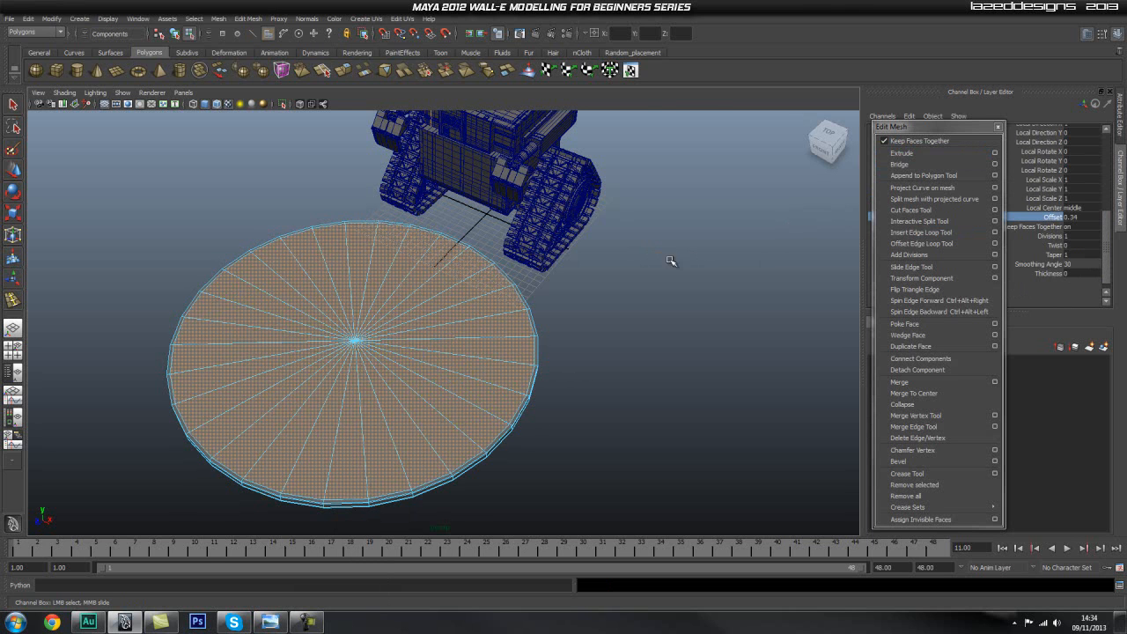
# Extrude the disc's top faces again with an offset of 6.03, return to object mode and deselect the disc.
pyautogui.click(889, 154)
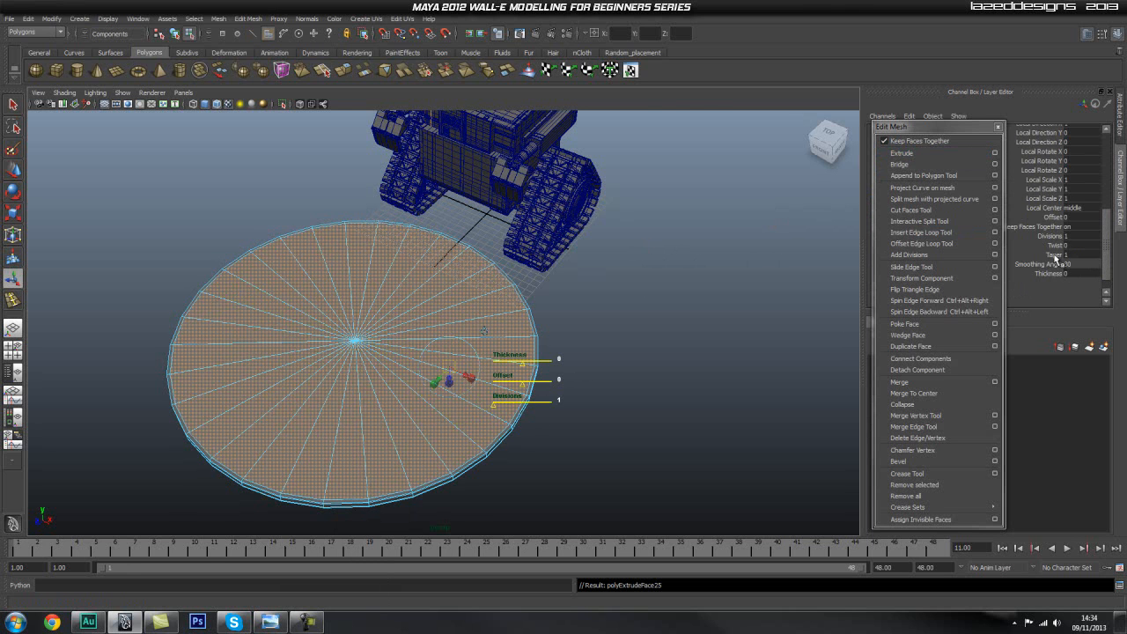
pyautogui.click(1052, 217)
pyautogui.moveTo(757, 271); pyautogui.dragTo(993, 277, button='middle')
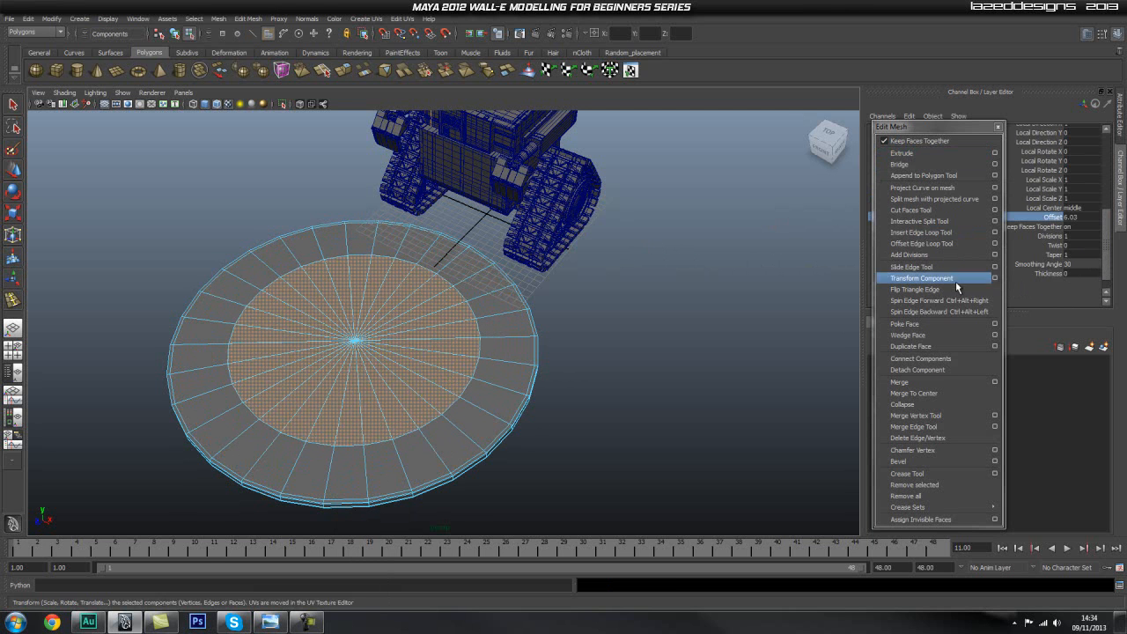
pyautogui.moveTo(524, 357); pyautogui.dragTo(559, 336, button='right')
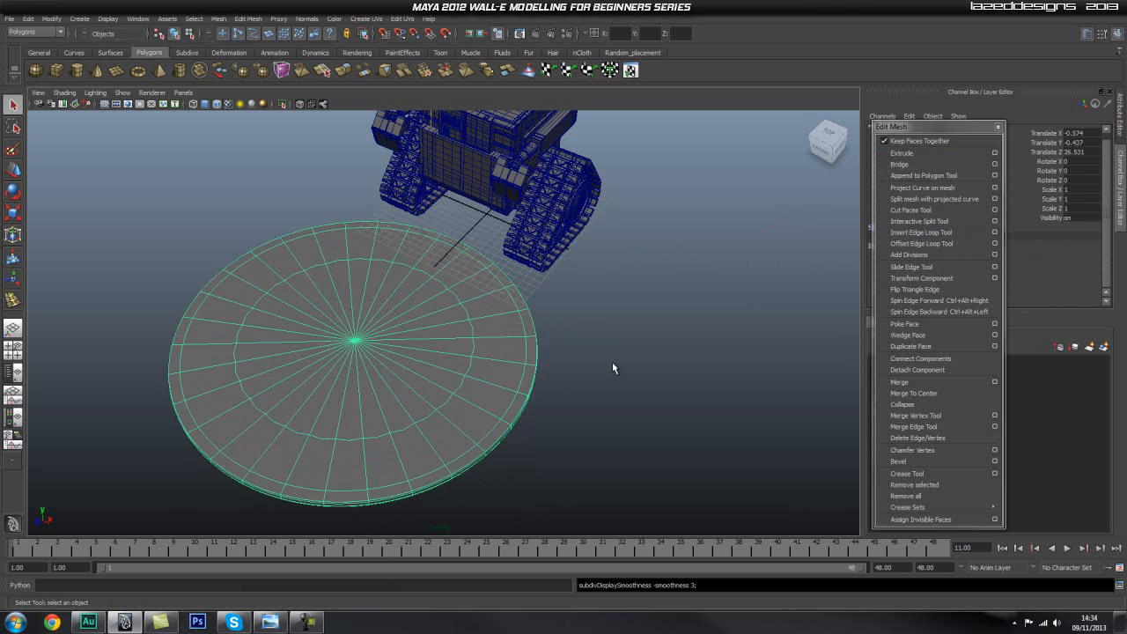
pyautogui.click(692, 391)
pyautogui.keyDown('alt'); pyautogui.moveTo(693, 391); pyautogui.dragTo(666, 357); pyautogui.keyUp('alt')
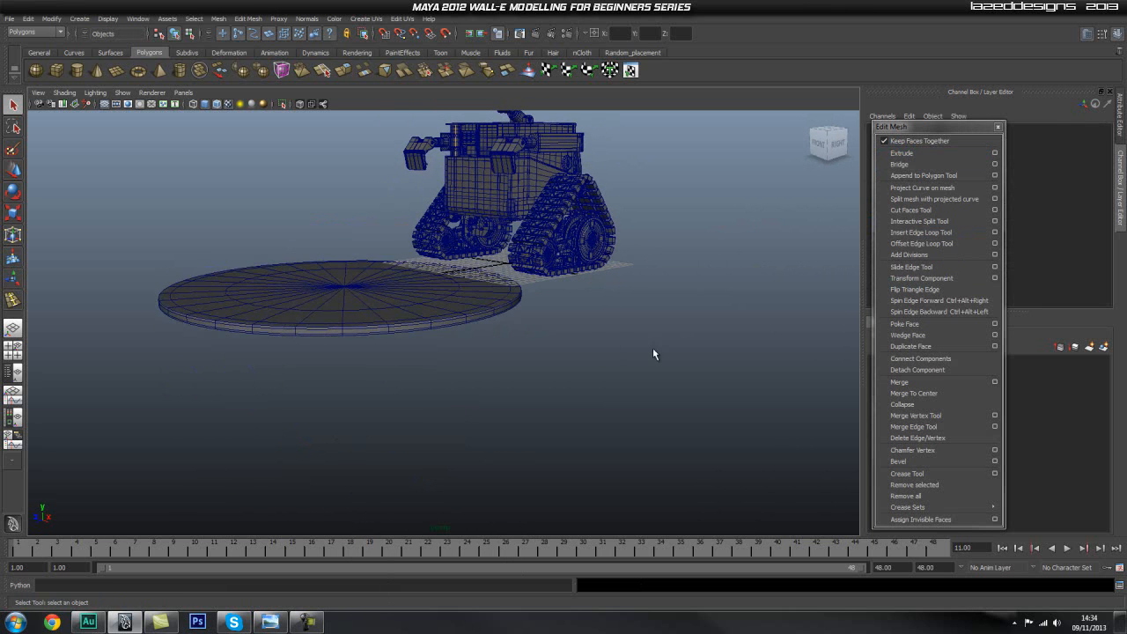
# Move the disc back along its Z axis to about 2.344, beneath WALL-E.
pyautogui.click(388, 288)
pyautogui.press('w')
pyautogui.moveTo(328, 297); pyautogui.dragTo(491, 311)
# In the front view, raise the disc to Translate Y -0.317 against the undersides of the treads and deselect it.
pyautogui.press('space')
pyautogui.keyDown('alt'); pyautogui.moveTo(470, 314); pyautogui.dragTo(412, 315, button='middle'); pyautogui.keyUp('alt')
pyautogui.keyDown('alt'); pyautogui.moveTo(775, 306); pyautogui.dragTo(534, 309, button='middle'); pyautogui.keyUp('alt')
pyautogui.keyDown('alt'); pyautogui.moveTo(605, 307); pyautogui.dragTo(586, 306, button='right'); pyautogui.keyUp('alt')
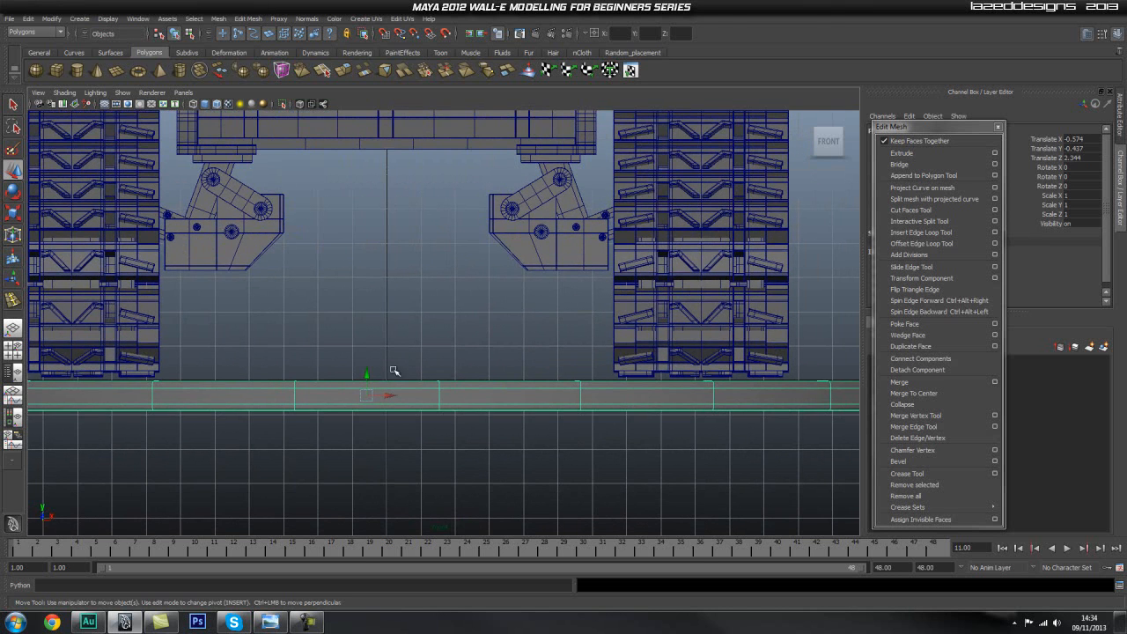
pyautogui.moveTo(367, 377); pyautogui.dragTo(369, 373)
pyautogui.click(504, 298)
# Return to the perspective view and move the disc along Z to 0.079 under WALL-E.
pyautogui.press('space')
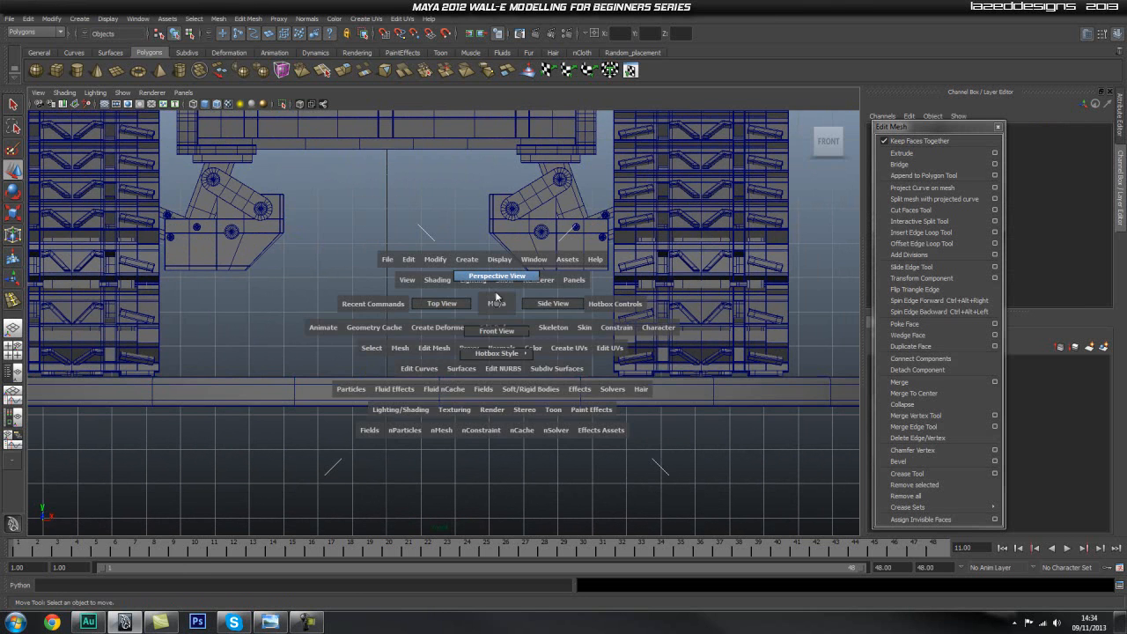
pyautogui.moveTo(498, 306); pyautogui.dragTo(502, 289)
pyautogui.moveTo(660, 321)
pyautogui.keyDown('alt'); pyautogui.mouseDown()
pyautogui.moveTo(643, 326)
pyautogui.moveTo(616, 297)
pyautogui.moveTo(651, 326)
pyautogui.mouseUp(); pyautogui.keyUp('alt')
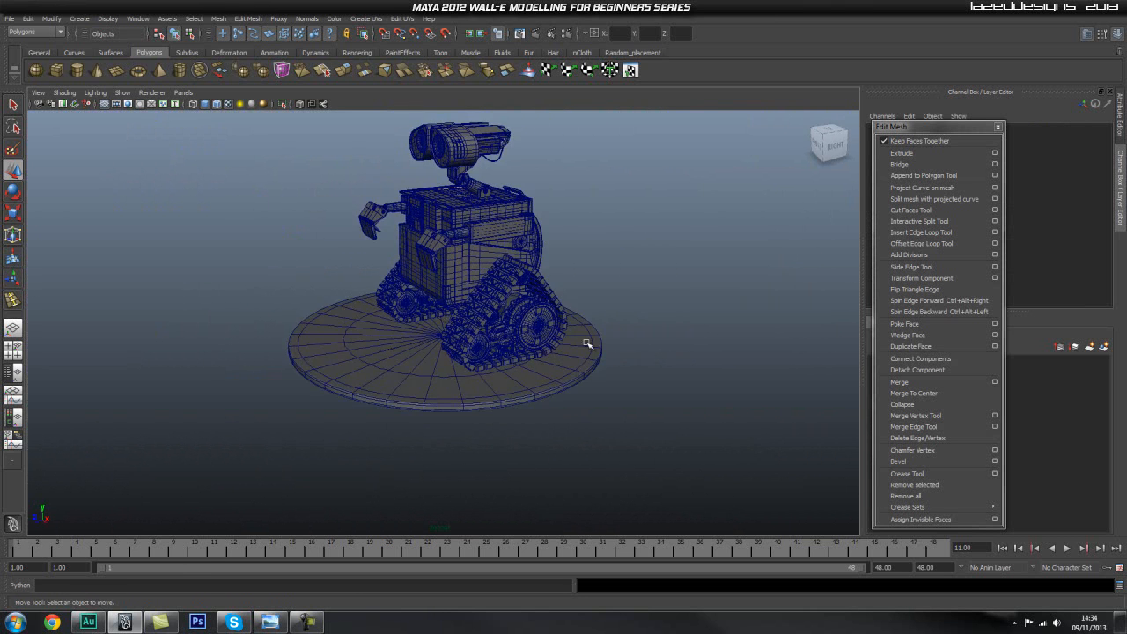
pyautogui.keyDown('alt'); pyautogui.moveTo(685, 320); pyautogui.dragTo(704, 344, button='right'); pyautogui.keyUp('alt')
pyautogui.click(375, 361)
pyautogui.moveTo(429, 346); pyautogui.dragTo(402, 337)
# In the top view, centre the disc at Translate X 0 and Z 0, then scale it uniformly to 0.793.
pyautogui.press('space')
pyautogui.press('space')
pyautogui.click(457, 340)
pyautogui.scroll(-5, 539, 313)
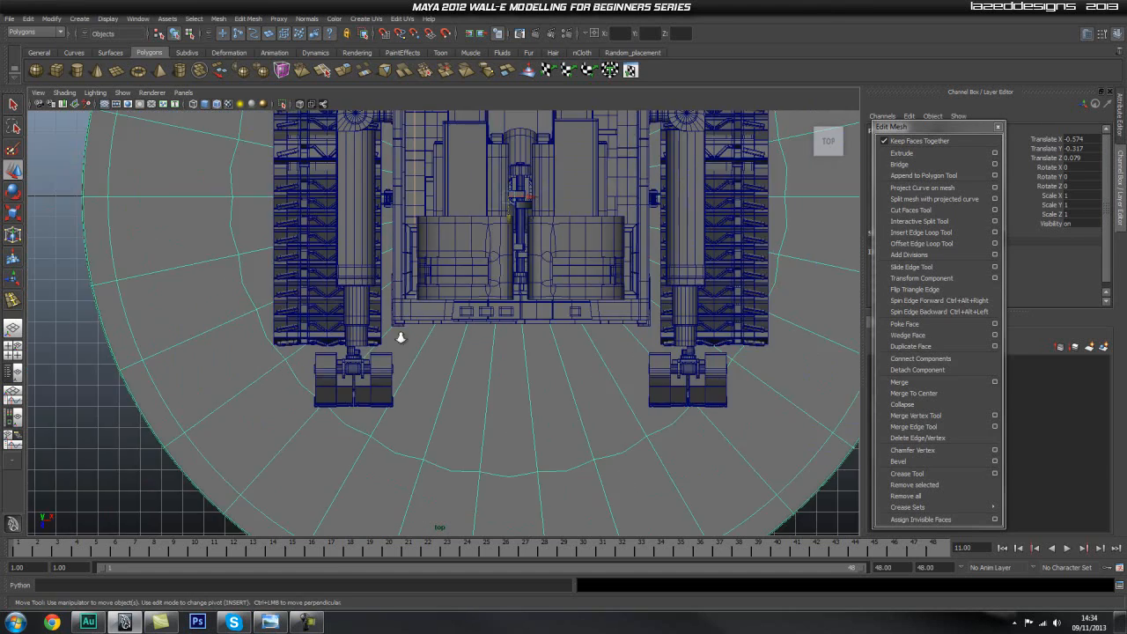
pyautogui.scroll(-6, 539, 312)
pyautogui.keyDown('alt'); pyautogui.moveTo(485, 285); pyautogui.dragTo(474, 283, button='right'); pyautogui.keyUp('alt')
pyautogui.keyDown('alt'); pyautogui.moveTo(522, 269); pyautogui.dragTo(505, 342, button='middle'); pyautogui.keyUp('alt')
pyautogui.keyDown('alt'); pyautogui.moveTo(505, 342); pyautogui.dragTo(489, 352, button='right'); pyautogui.keyUp('alt')
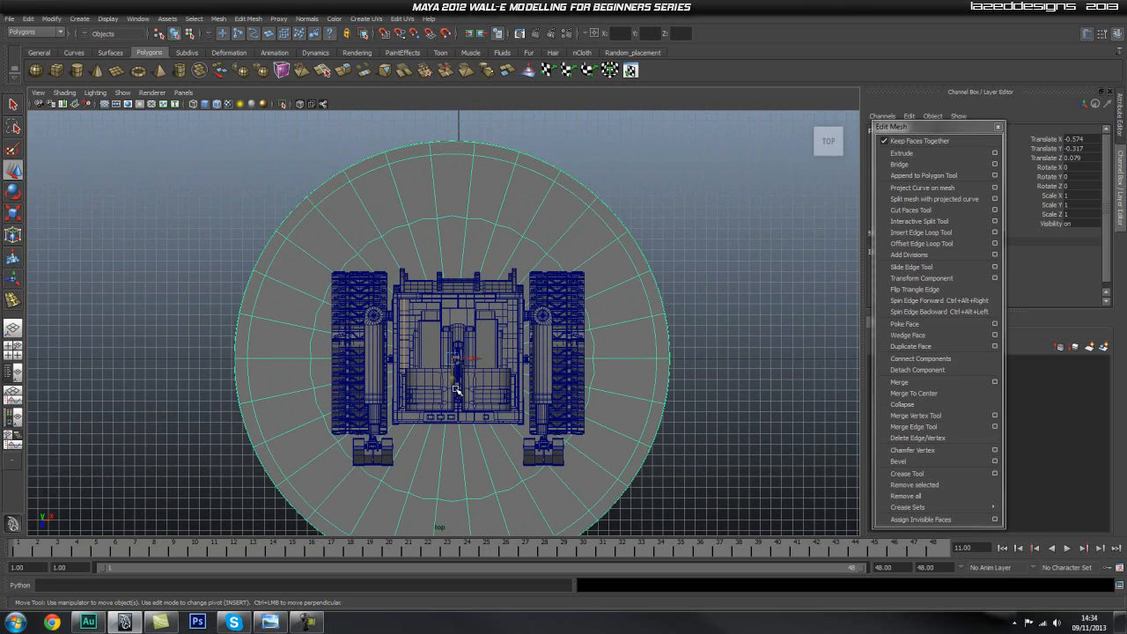
pyautogui.moveTo(455, 359); pyautogui.dragTo(392, 378)
pyautogui.press('r')
pyautogui.click(527, 273)
# Examine how WALL-E stands on the resized base from several angles in the perspective view.
pyautogui.press('space')
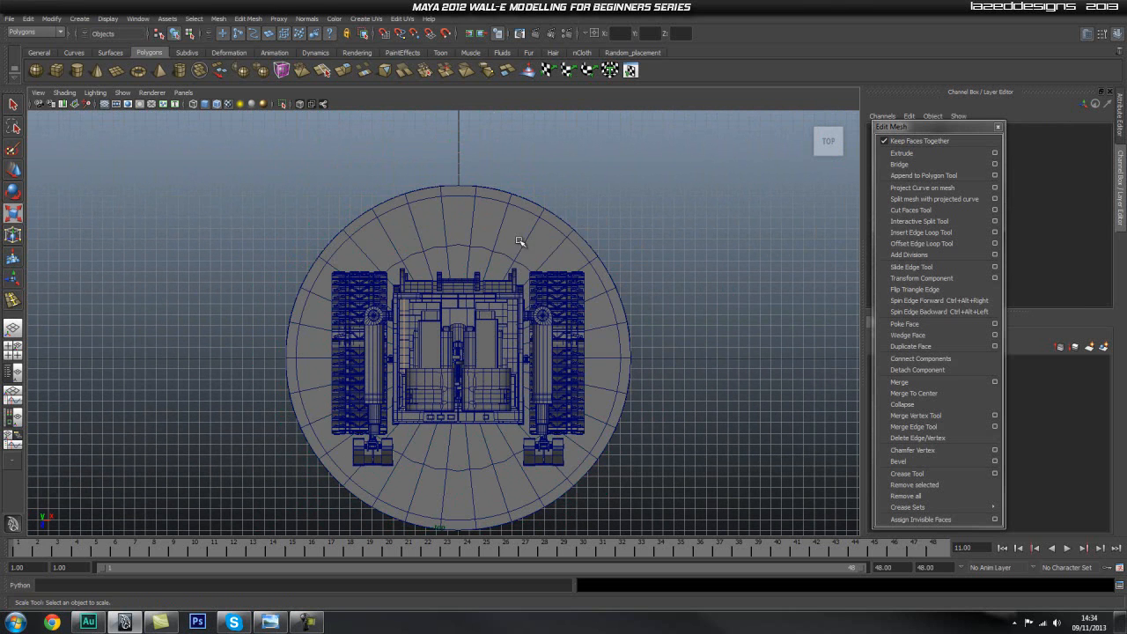
pyautogui.click(579, 362)
pyautogui.press('space')
pyautogui.moveTo(532, 255); pyautogui.dragTo(531, 229)
pyautogui.keyDown('alt'); pyautogui.moveTo(662, 354); pyautogui.dragTo(650, 343); pyautogui.keyUp('alt')
pyautogui.click(609, 269)
pyautogui.keyDown('alt'); pyautogui.moveTo(496, 263); pyautogui.dragTo(533, 332, button='middle'); pyautogui.keyUp('alt')
pyautogui.scroll(-2, 632, 299)
pyautogui.keyDown('alt'); pyautogui.moveTo(634, 314); pyautogui.dragTo(625, 337, button='middle'); pyautogui.keyUp('alt')
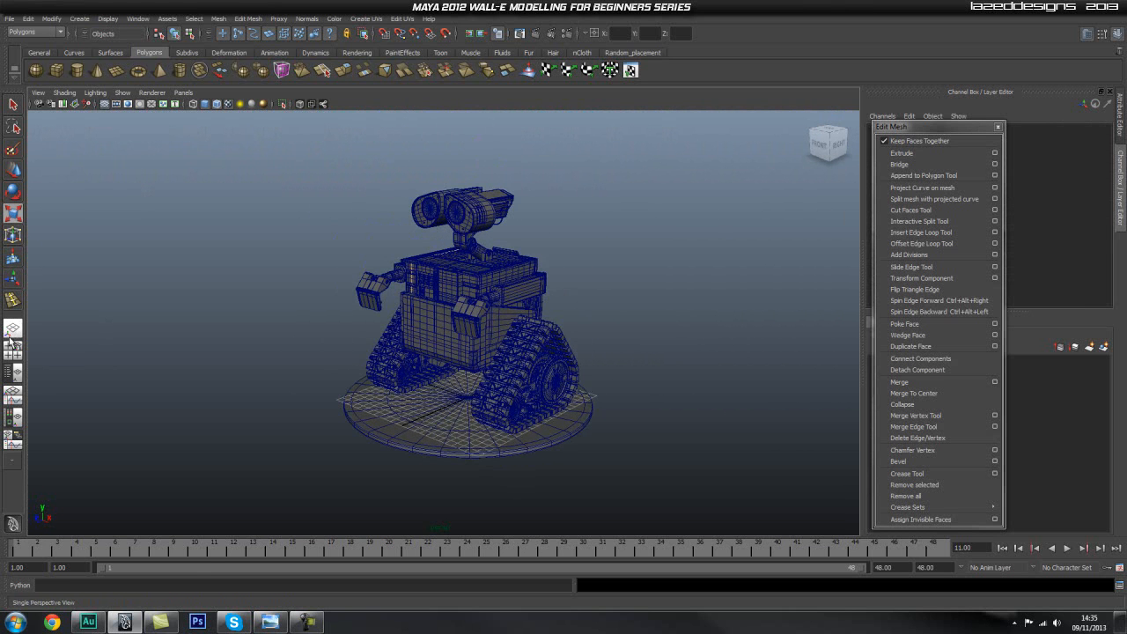
# Show the Outliner beside the perspective view and parent the base cylinder under the walle_mesh group.
pyautogui.click(12, 371)
pyautogui.click(88, 178)
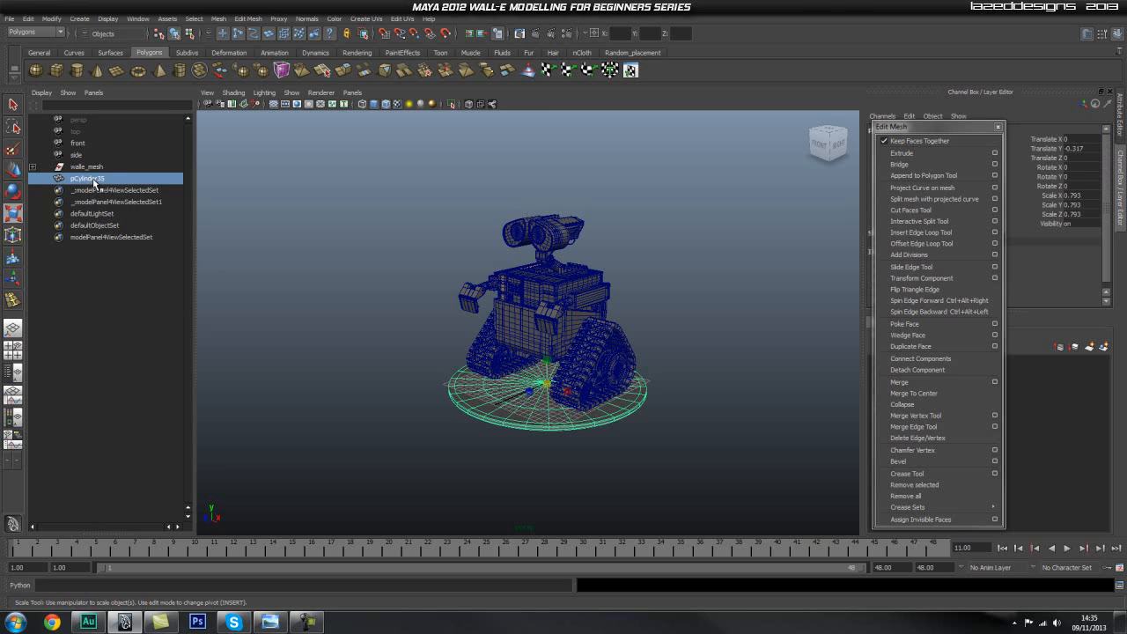
pyautogui.moveTo(95, 177); pyautogui.dragTo(97, 168, button='middle')
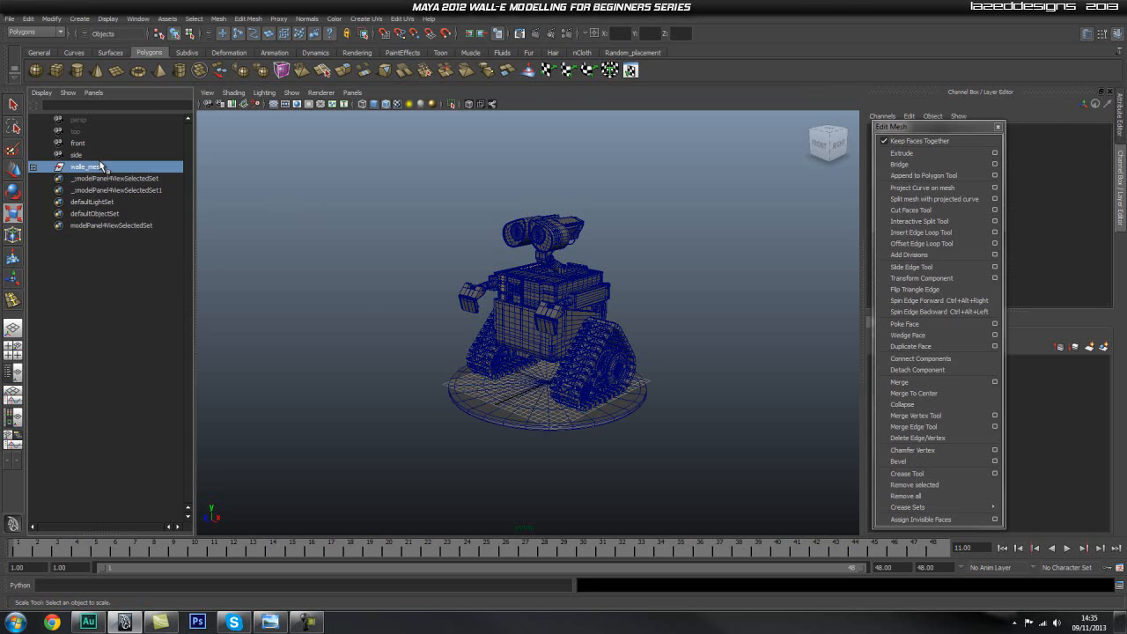
# Raise the walle_mesh group to Translate Y 0.612 and deselect it.
pyautogui.click(102, 167)
pyautogui.press('f')
pyautogui.press('w')
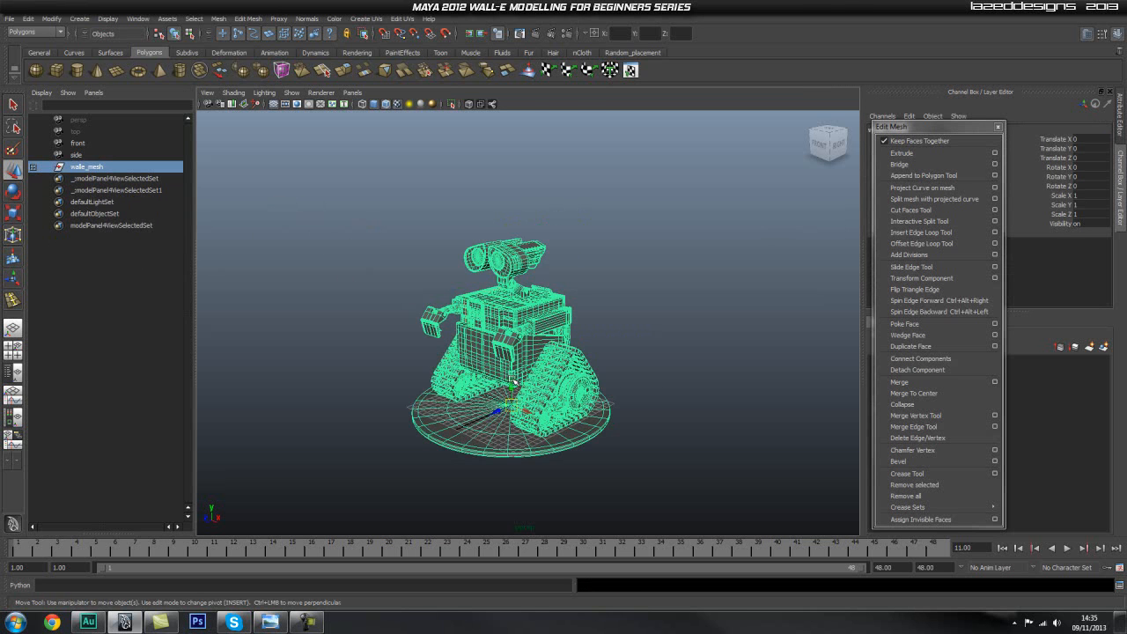
pyautogui.click(684, 383)
# Hide the grid in the perspective viewport and frame the whole model closer.
pyautogui.keyDown('alt'); pyautogui.moveTo(506, 430); pyautogui.dragTo(516, 430); pyautogui.keyUp('alt')
pyautogui.scroll(2, 579, 410)
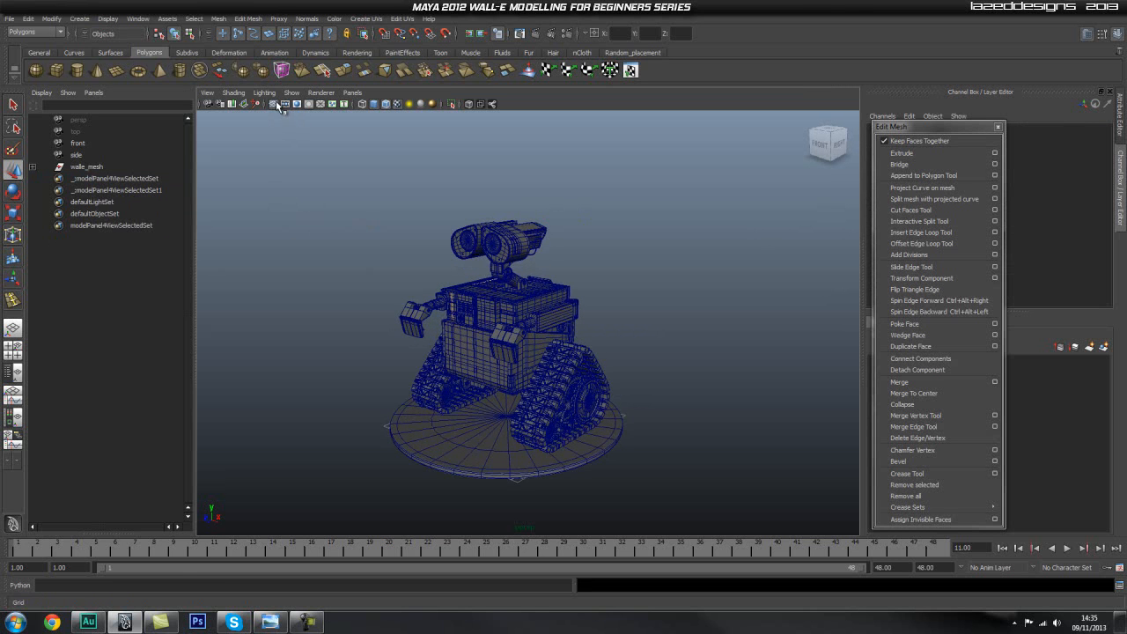
pyautogui.keyDown('alt'); pyautogui.moveTo(465, 361); pyautogui.dragTo(568, 376); pyautogui.keyUp('alt')
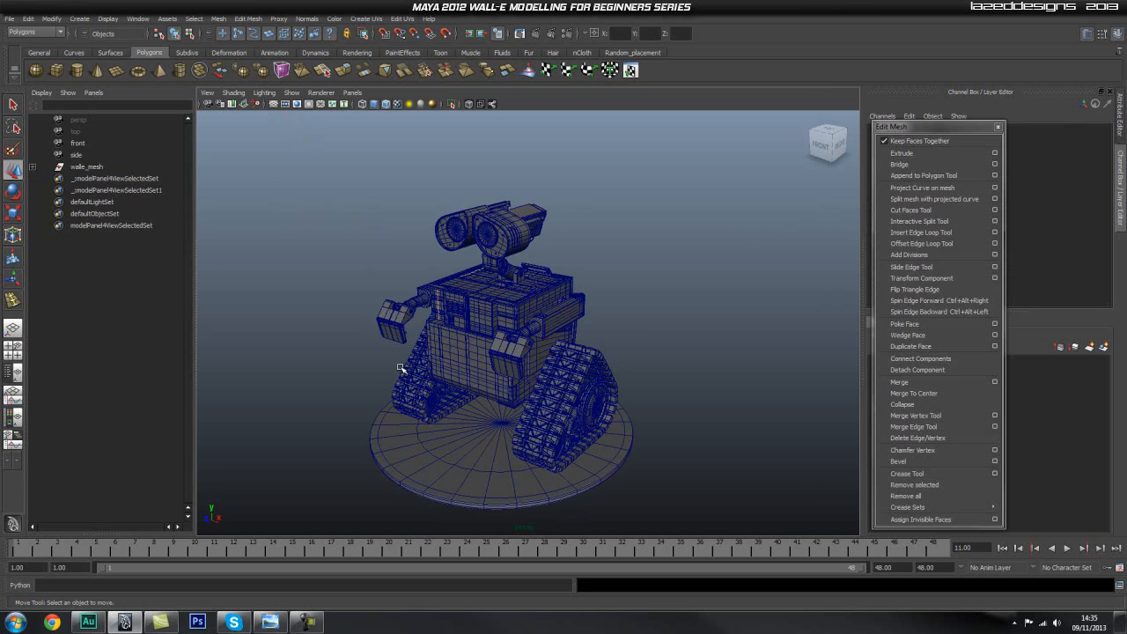
# Select the walle_mesh group and close the detached Edit Mesh commands.
pyautogui.click(88, 167)
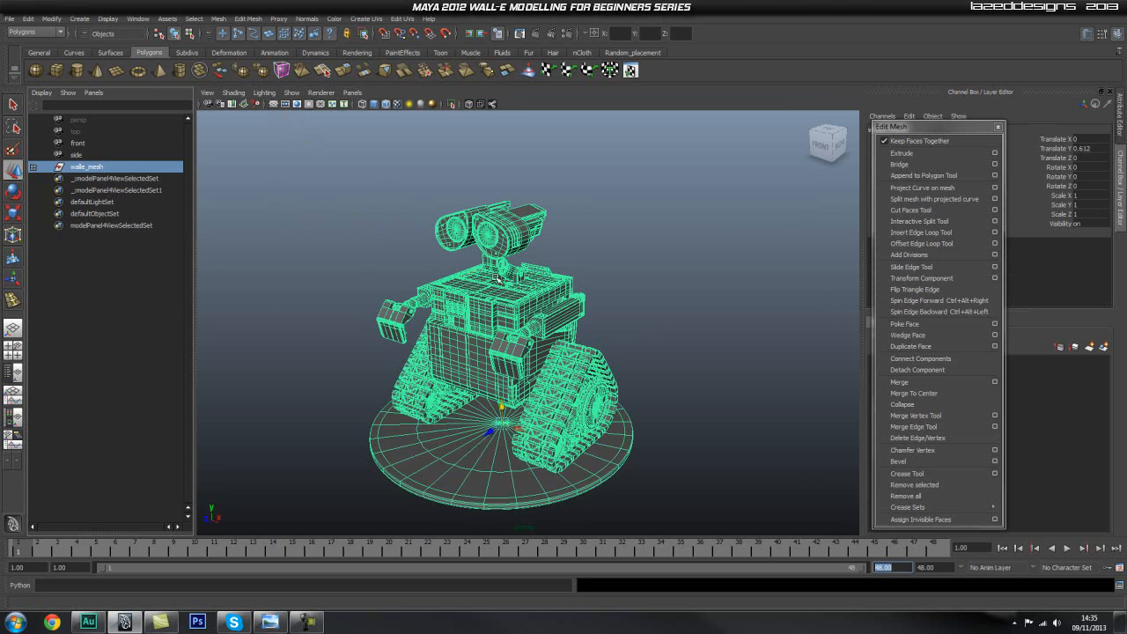
pyautogui.moveTo(927, 126); pyautogui.dragTo(849, 117)
pyautogui.click(920, 118)
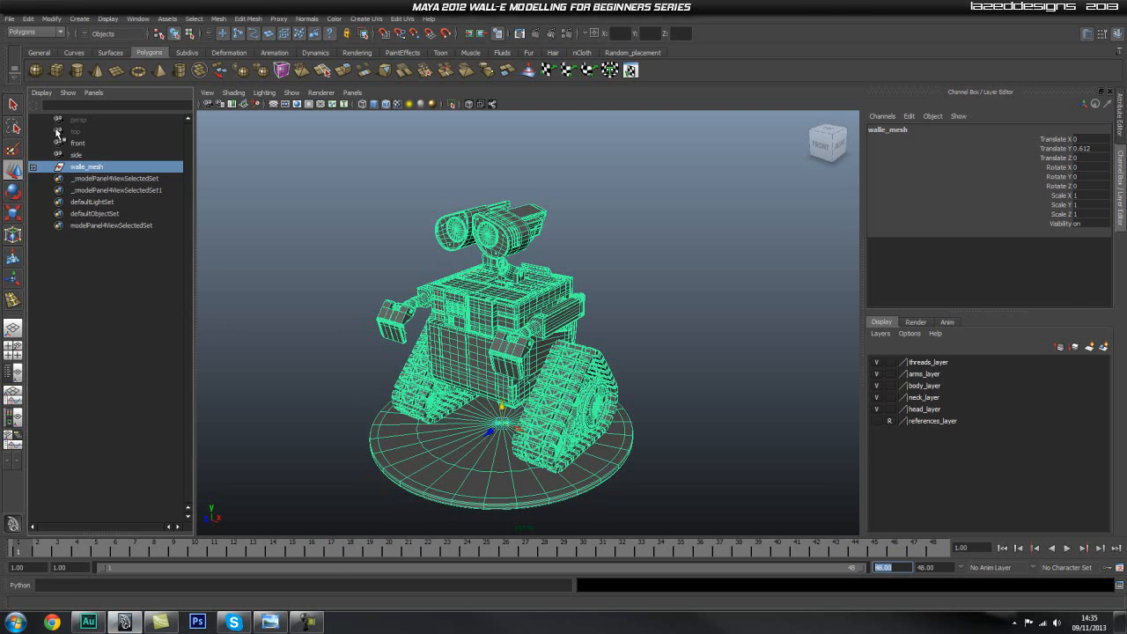
# Set a keyframe on all channels of the walle_mesh group at frame 1 and go to frame 48.
pyautogui.click(77, 156)
pyautogui.click(82, 166)
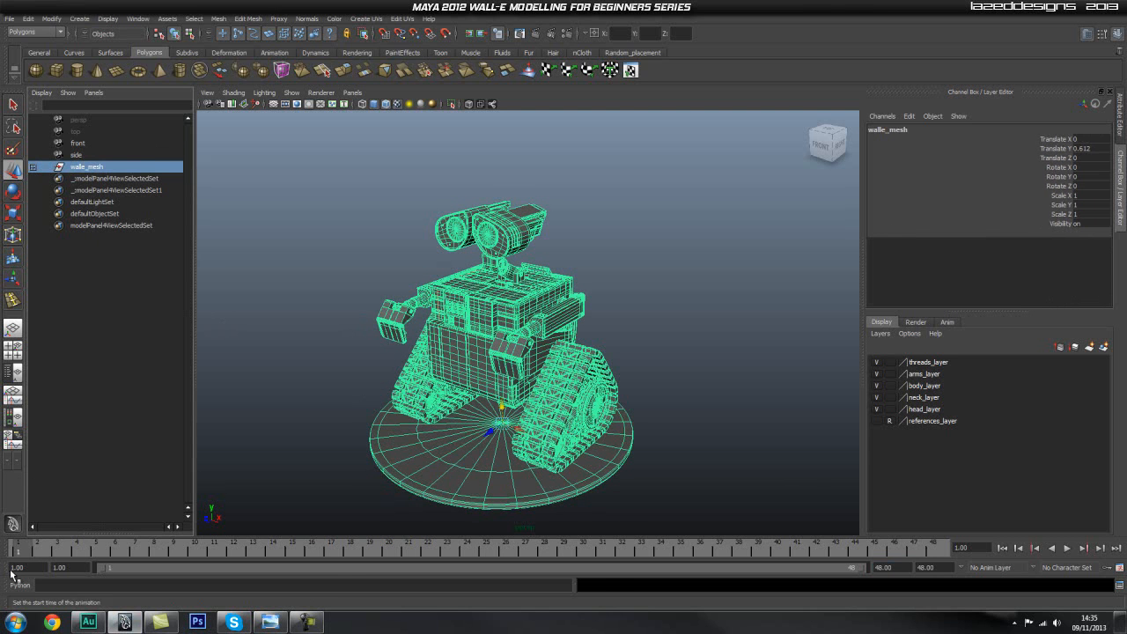
pyautogui.press('s')
pyautogui.hotkey('alt', 'v')
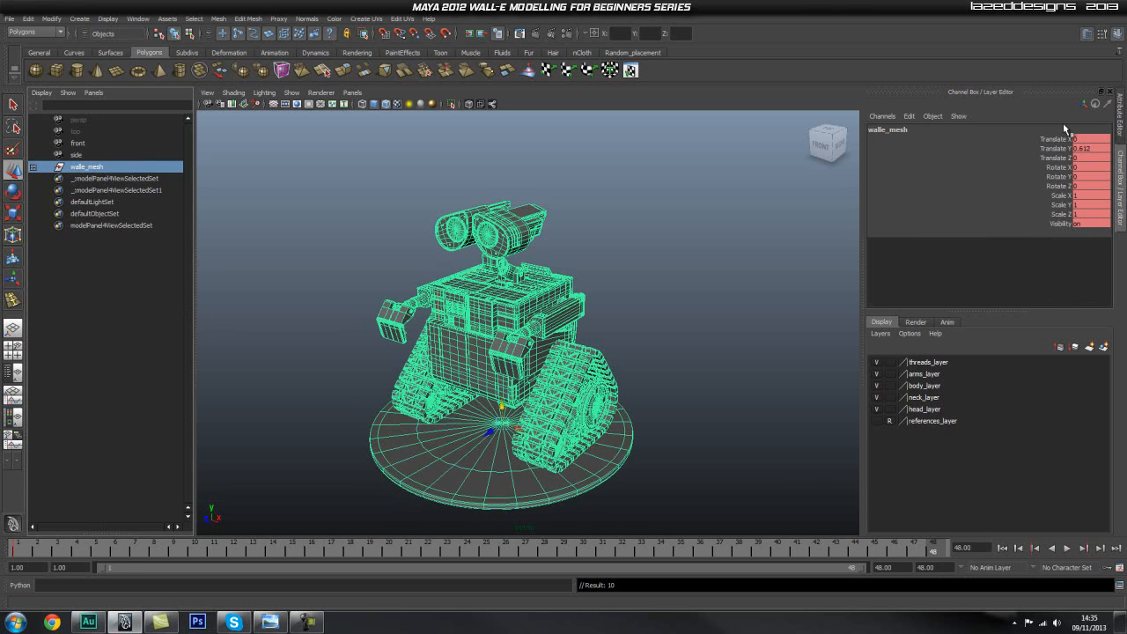
# Rotate the walle_mesh group to 360 in Rotate Y at the end of the timeline and key only that channel.
pyautogui.press('e')
pyautogui.moveTo(500, 437); pyautogui.dragTo(912, 367)
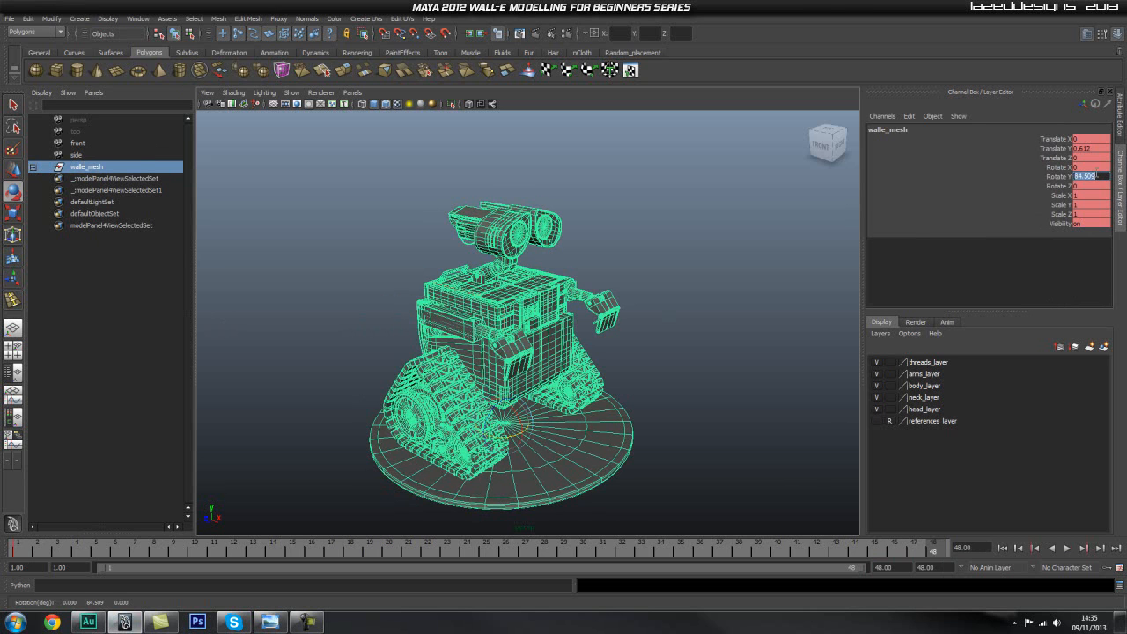
pyautogui.click(1096, 175)
pyautogui.write('360')
pyautogui.press('Return')
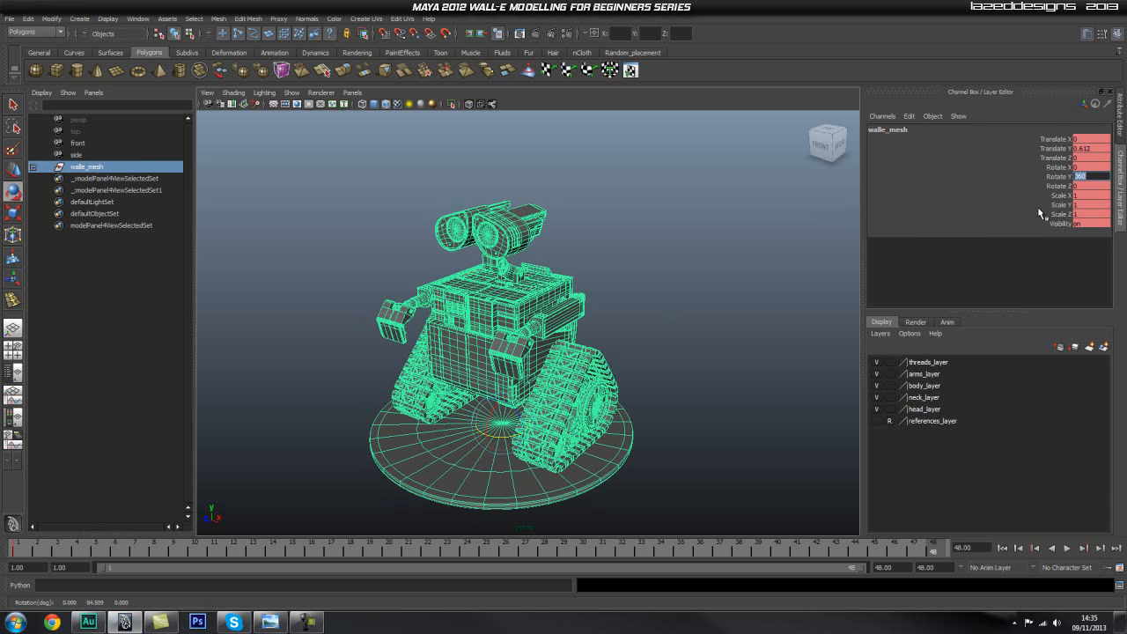
pyautogui.rightClick(1066, 179)
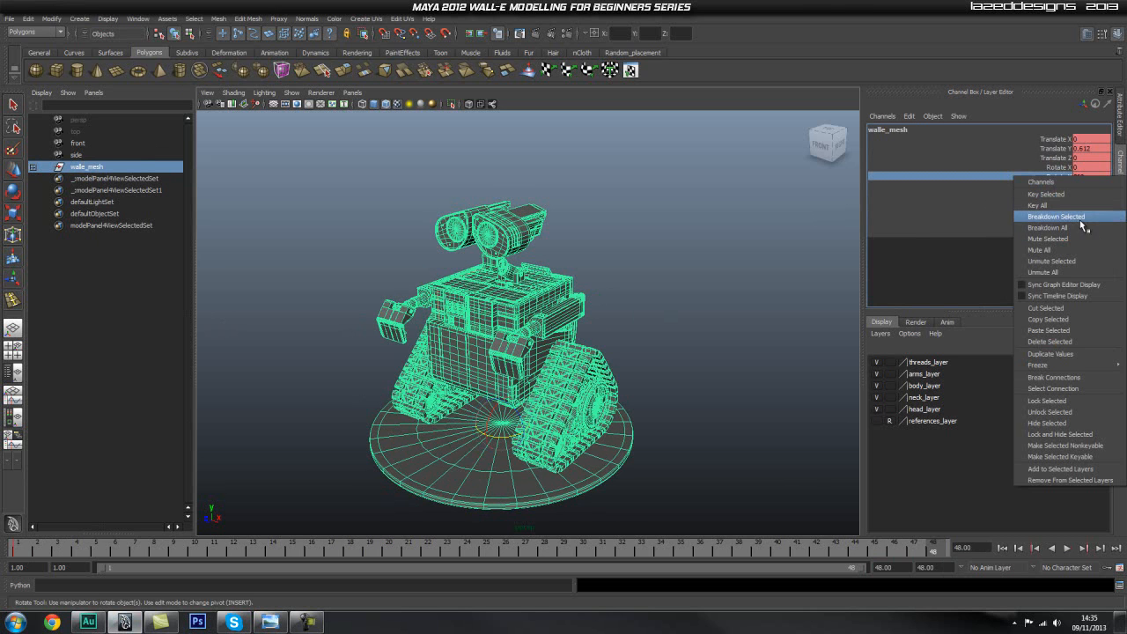
pyautogui.click(1046, 195)
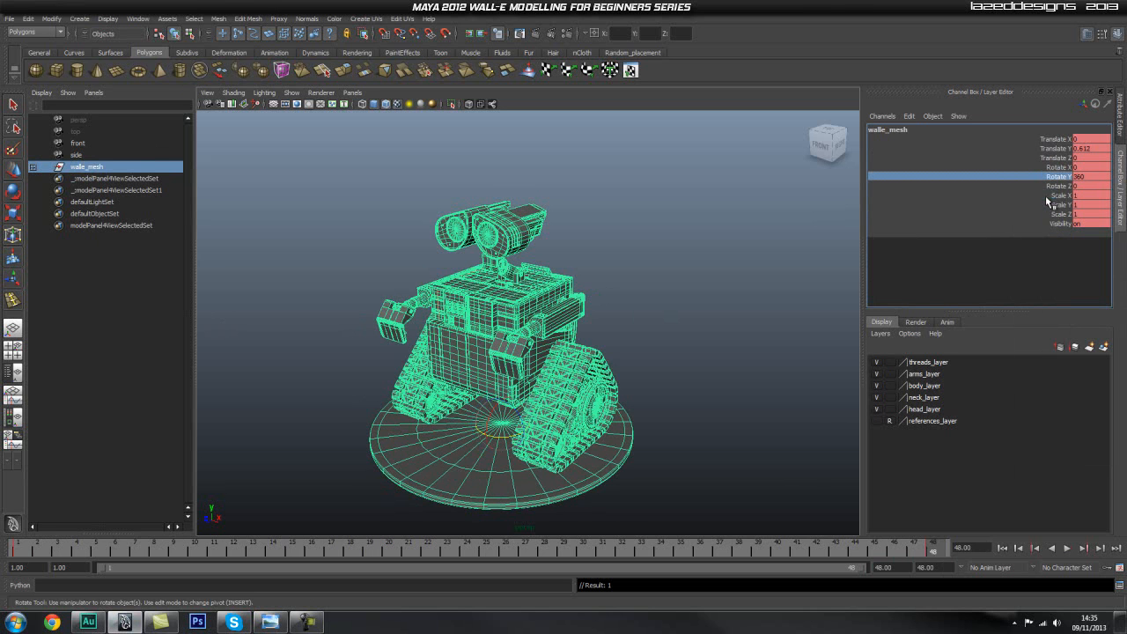
# Return to frame 1, play the turntable rotation and stop the playback.
pyautogui.moveTo(891, 545); pyautogui.dragTo(16, 538)
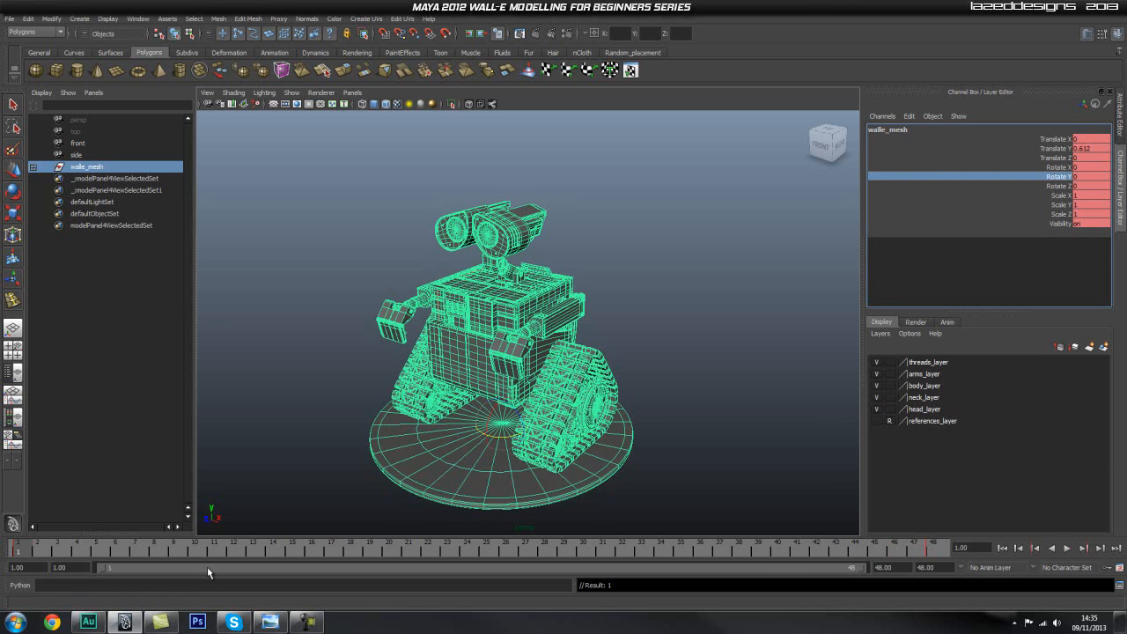
pyautogui.click(1068, 548)
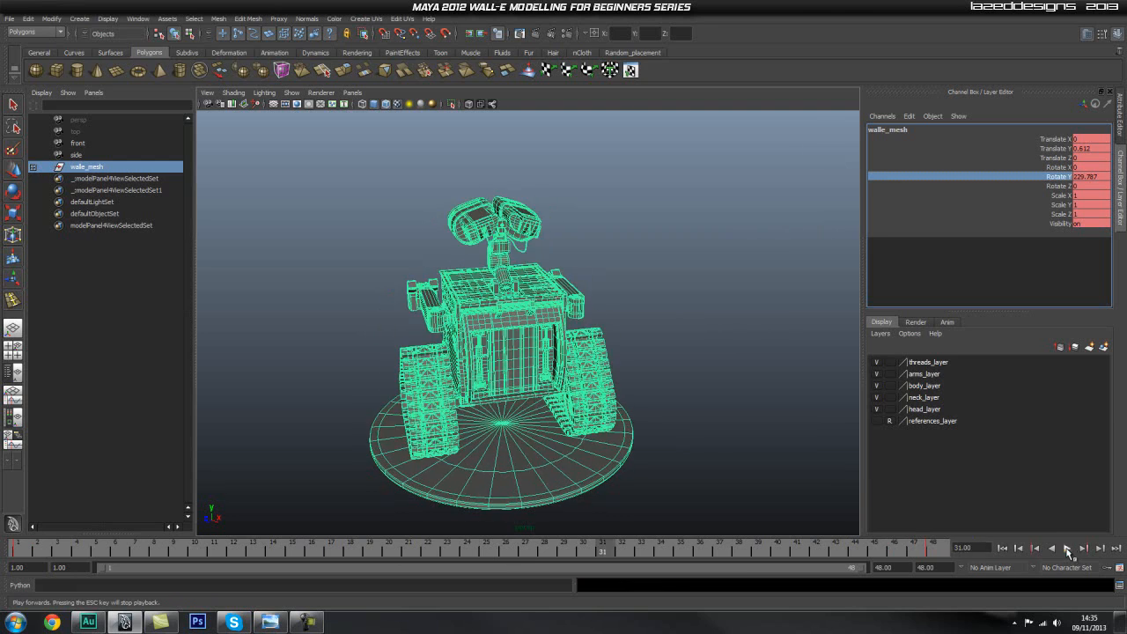
pyautogui.click(1068, 548)
# Delete the rotation keyframe near frame 48 on the timeline.
pyautogui.moveTo(913, 548); pyautogui.dragTo(930, 550)
pyautogui.rightClick(931, 549)
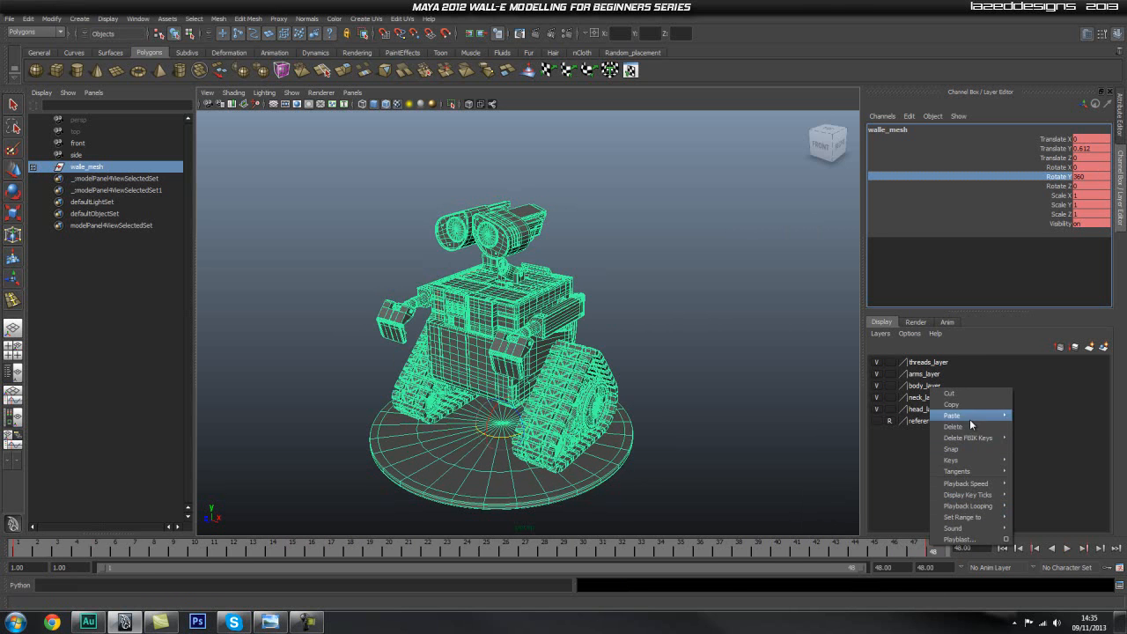
pyautogui.click(958, 427)
# Extend the end of the playback range to frame 100.
pyautogui.click(910, 568)
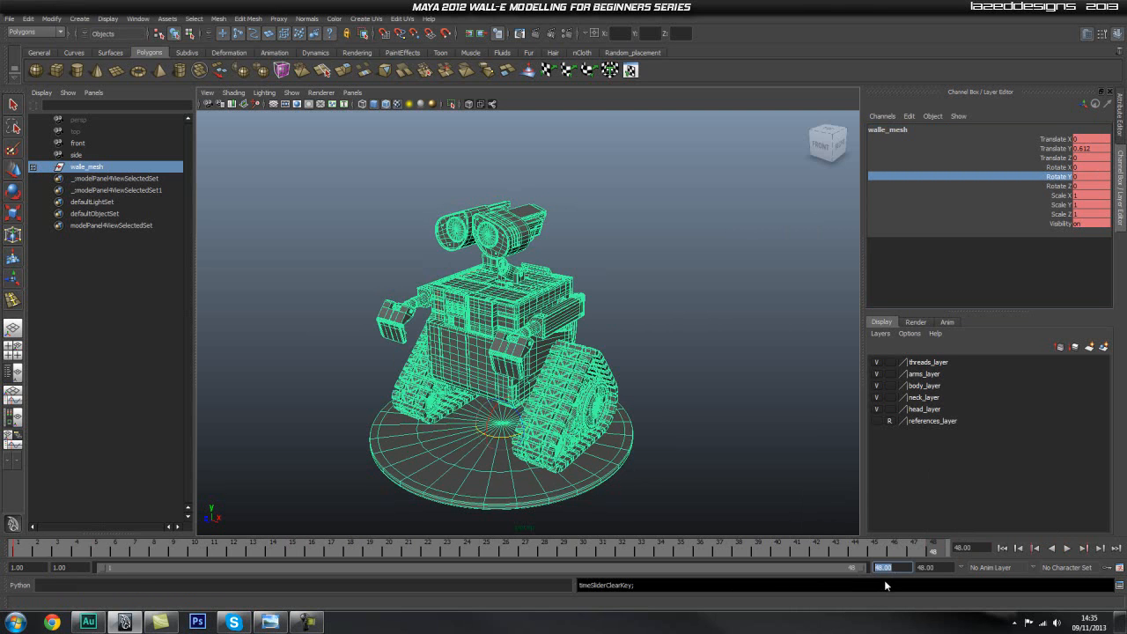
pyautogui.write('100')
pyautogui.press('Return')
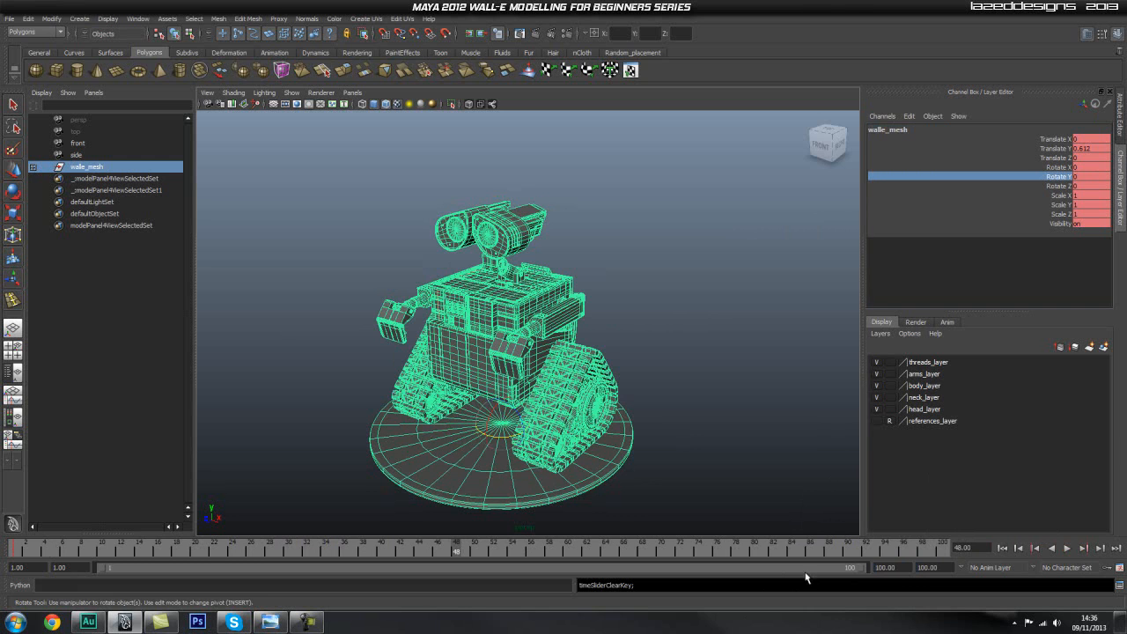
# Set the walle_mesh group's Rotate Y to 360 at frame 96 and key only that channel.
pyautogui.moveTo(899, 567); pyautogui.dragTo(839, 571)
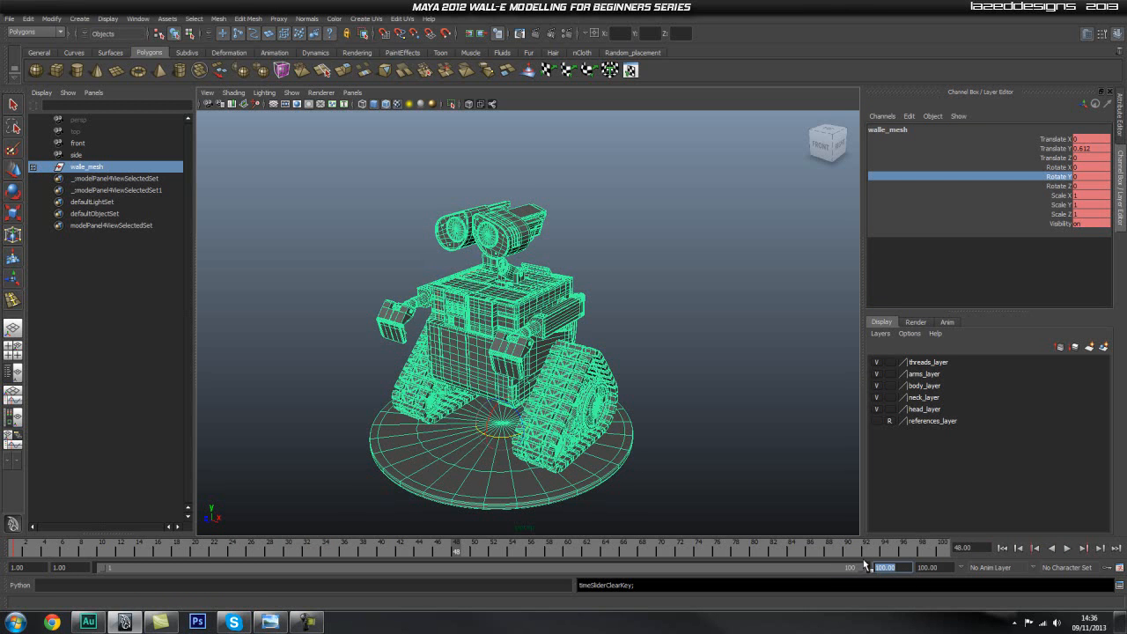
pyautogui.moveTo(930, 553); pyautogui.dragTo(902, 548)
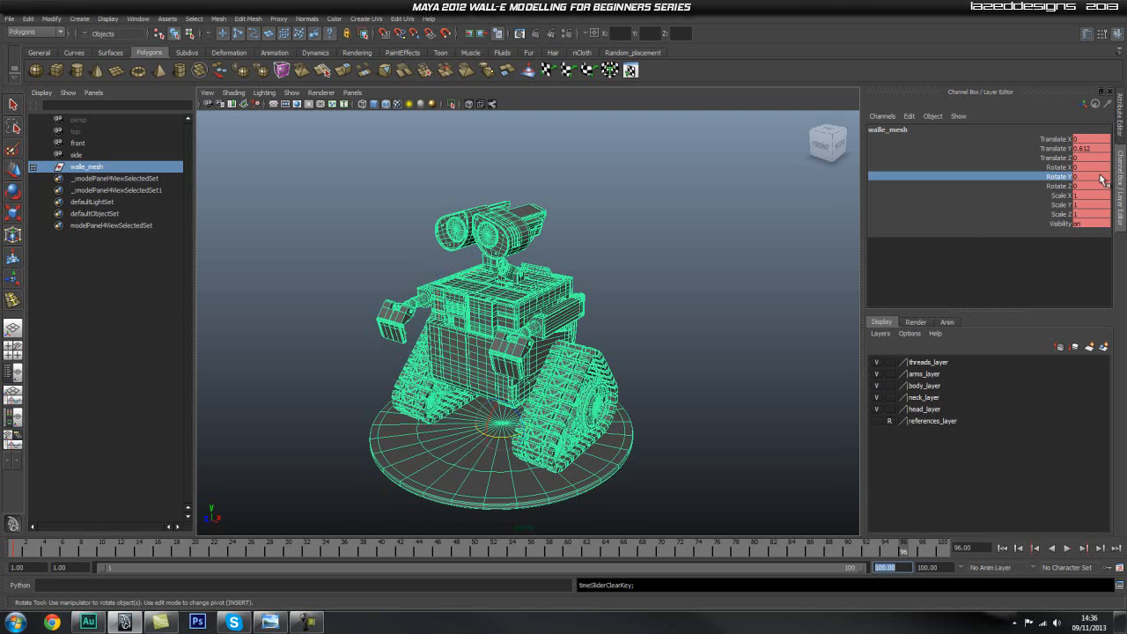
pyautogui.click(1065, 177)
pyautogui.write('360')
pyautogui.press('Return')
pyautogui.rightClick(1063, 185)
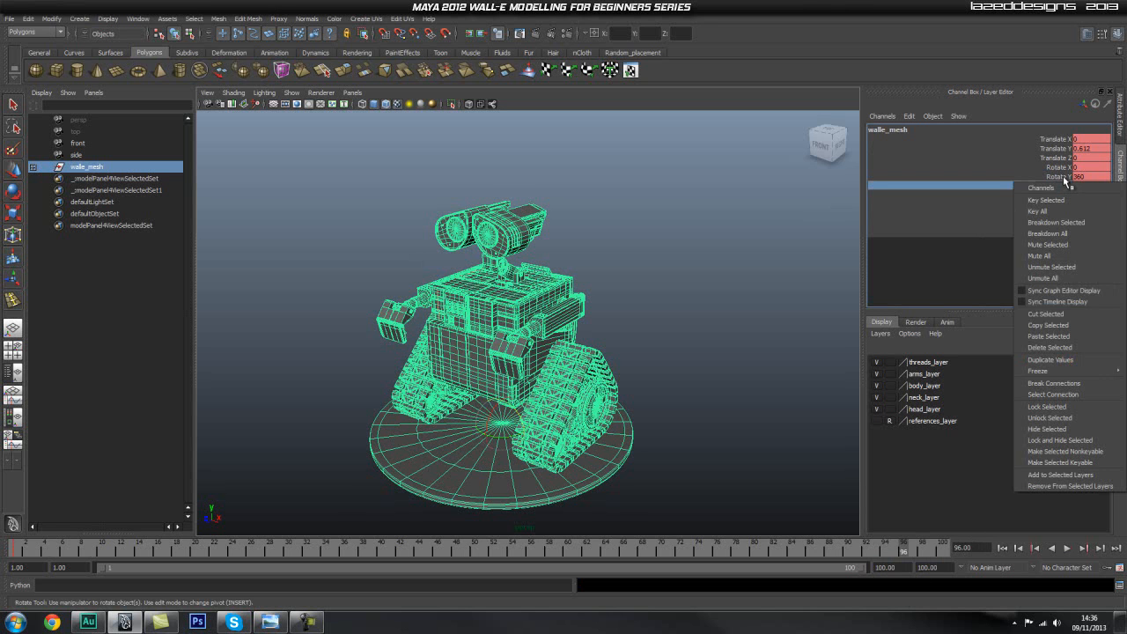
pyautogui.click(1065, 197)
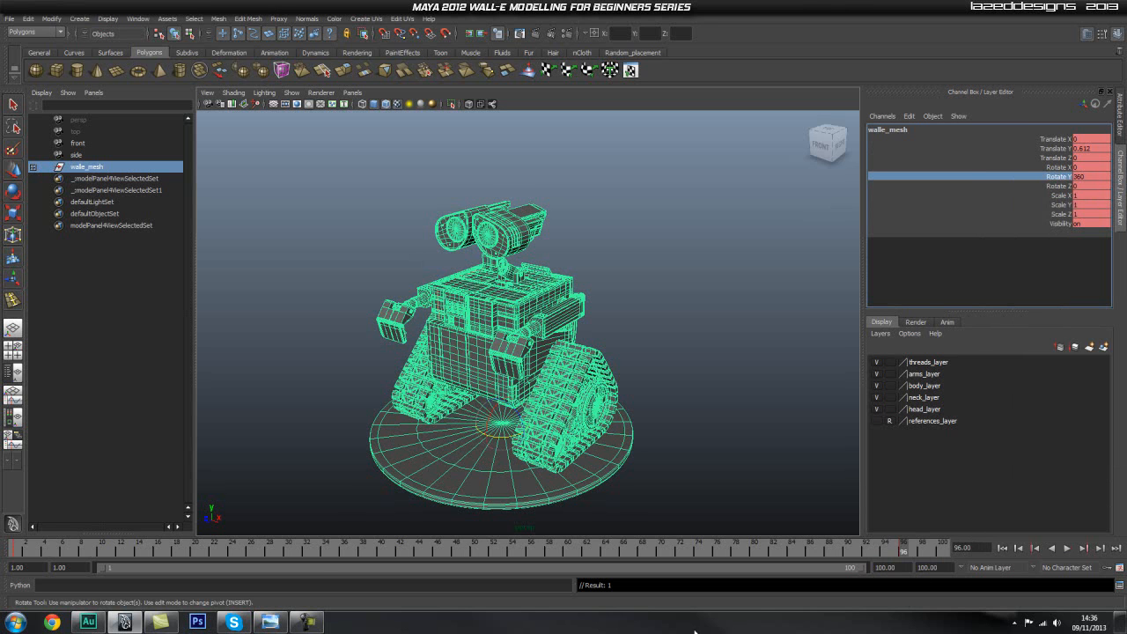
# Return to frame 1, play the extended turntable with the model deselected, stop it and inspect the model up close.
pyautogui.hotkey('alt', 'v')
pyautogui.click(12, 552)
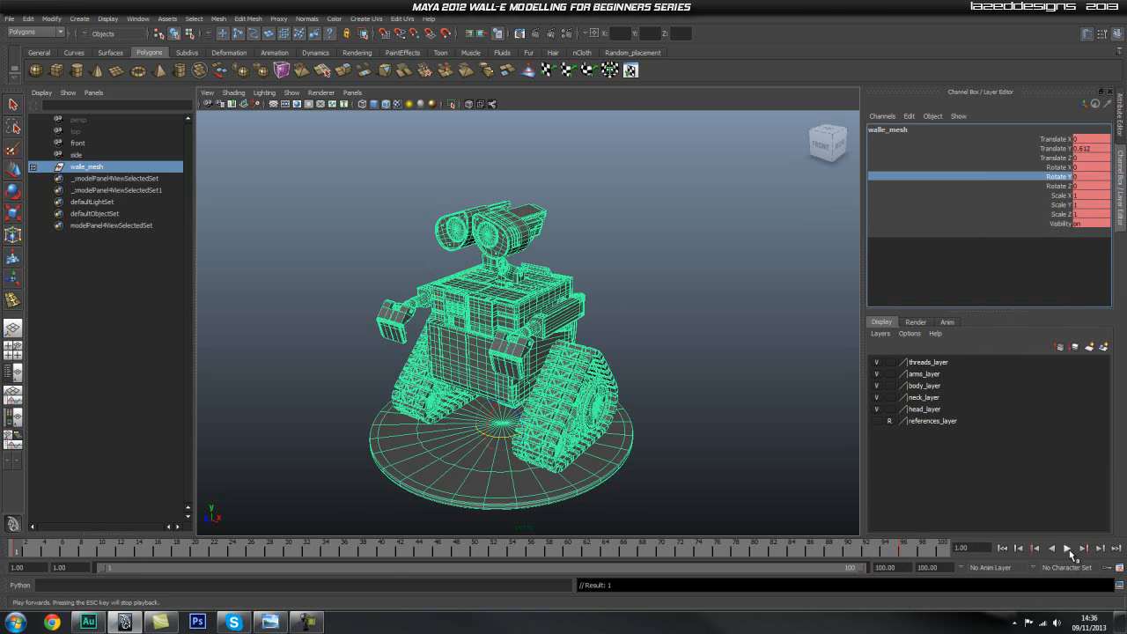
pyautogui.hotkey('alt', 'v')
pyautogui.click(701, 361)
pyautogui.keyDown('alt'); pyautogui.moveTo(496, 415); pyautogui.dragTo(586, 379, button='right'); pyautogui.keyUp('alt')
pyautogui.keyDown('alt'); pyautogui.moveTo(586, 379); pyautogui.dragTo(589, 350, button='middle'); pyautogui.keyUp('alt')
pyautogui.press('e')
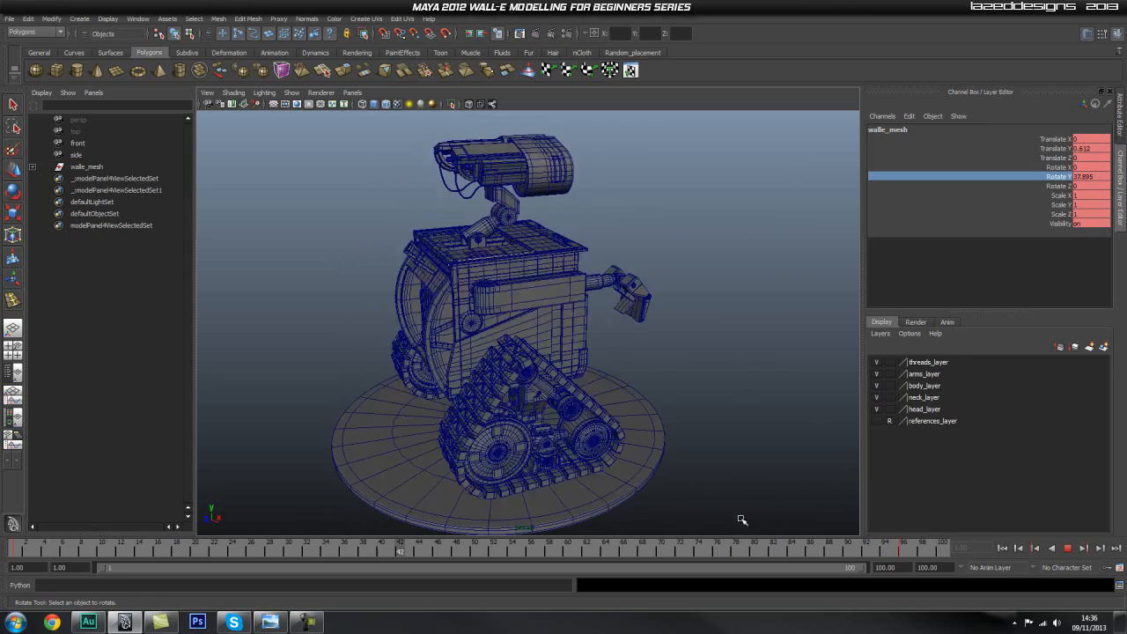
pyautogui.click(1068, 547)
pyautogui.keyDown('alt'); pyautogui.moveTo(570, 376); pyautogui.dragTo(583, 405, button='middle'); pyautogui.keyUp('alt')
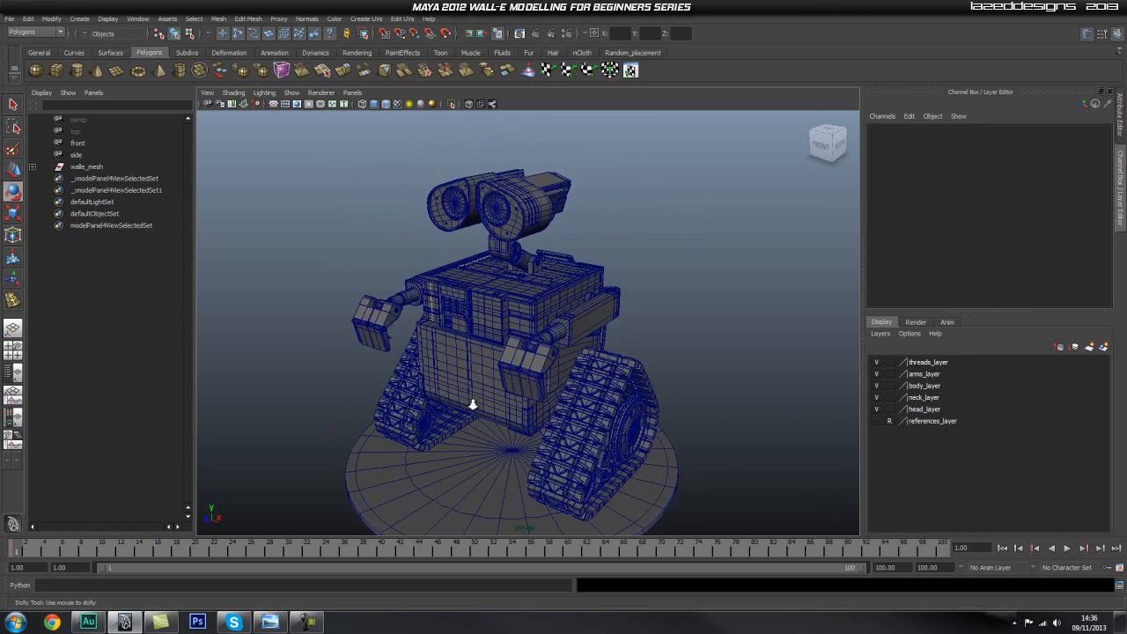
pyautogui.keyDown('alt'); pyautogui.moveTo(463, 402); pyautogui.dragTo(516, 390, button='right'); pyautogui.keyUp('alt')
pyautogui.keyDown('alt'); pyautogui.moveTo(515, 390); pyautogui.dragTo(513, 373, button='middle'); pyautogui.keyUp('alt')
# Switch to Windows Photo Viewer and examine the full WALL-E render and the close-up render of the tracks.
pyautogui.moveTo(1126, 63); pyautogui.dragTo(344, 102)
pyautogui.doubleClick(344, 102)
pyautogui.scroll(2, 562, 230)
pyautogui.scroll(-2, 562, 232)
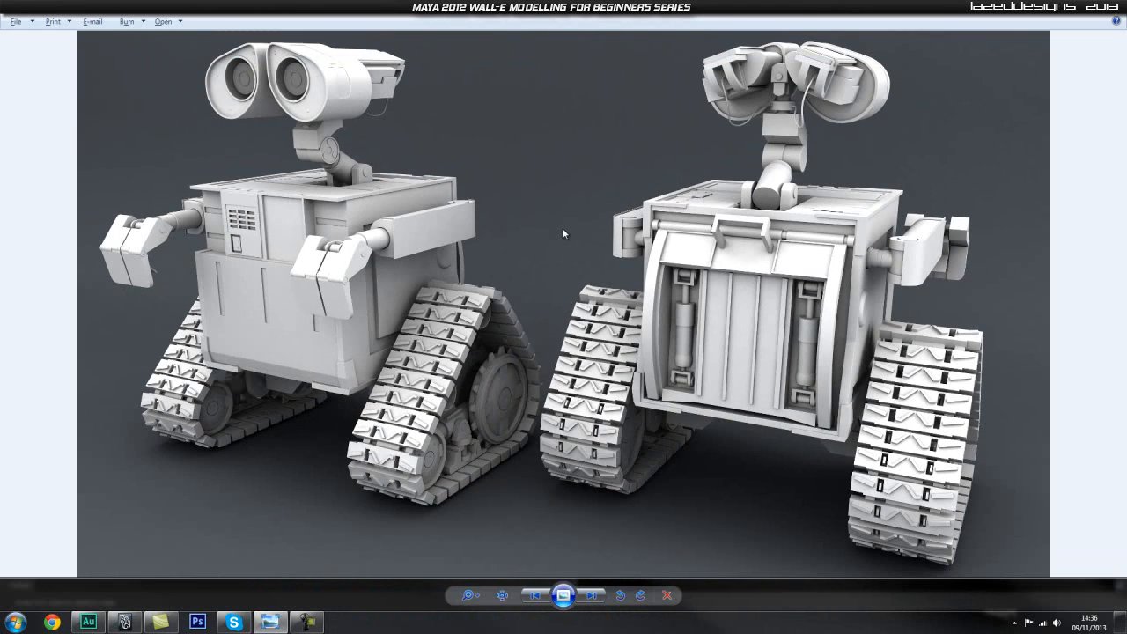
pyautogui.click(591, 596)
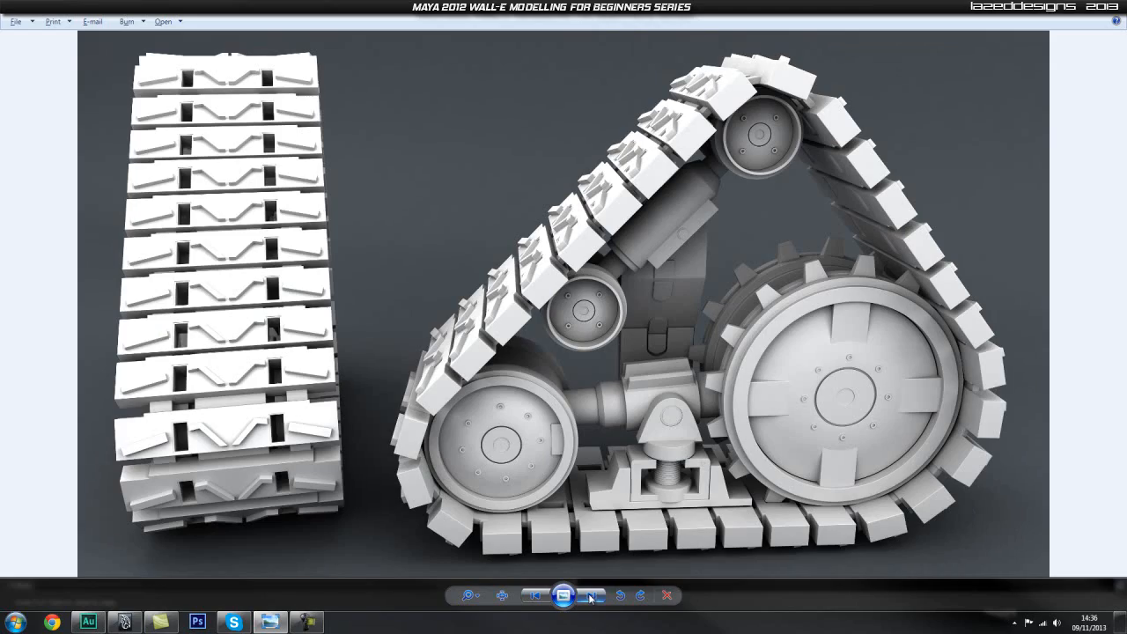
pyautogui.click(536, 596)
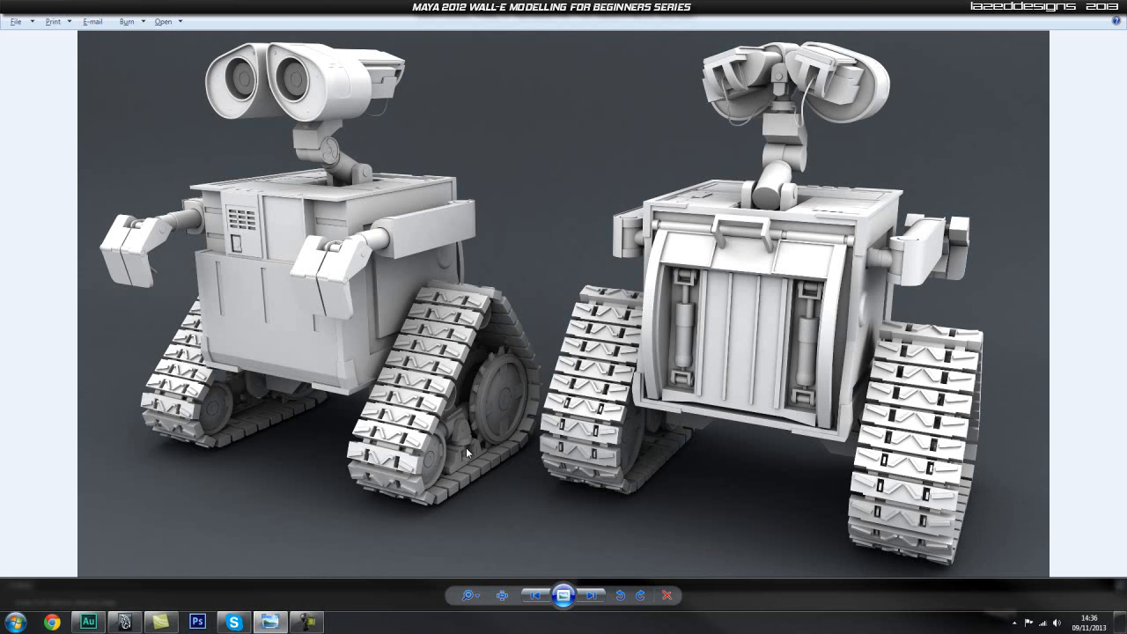